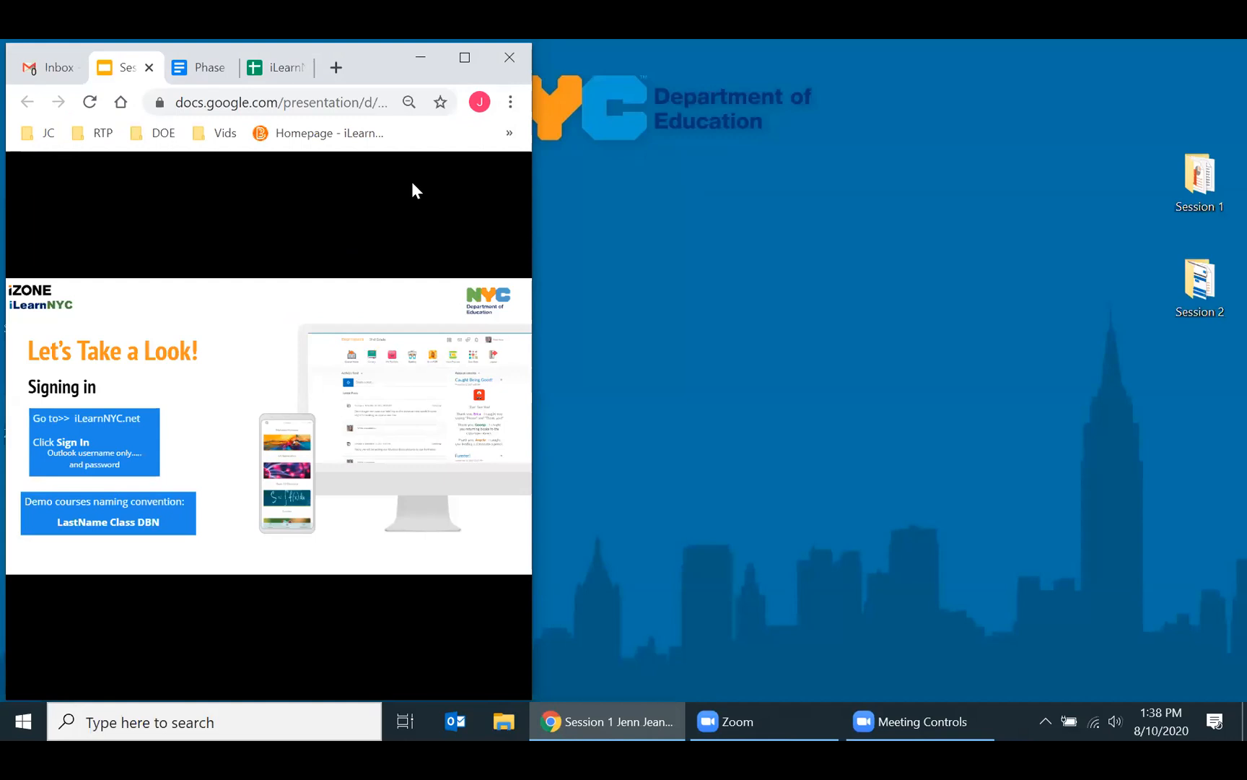
- Open a new browser window, place it beside the presentation, and widen it to fill the rest of the desktop
{"action": "left_click", "coordinate": [510, 106]}
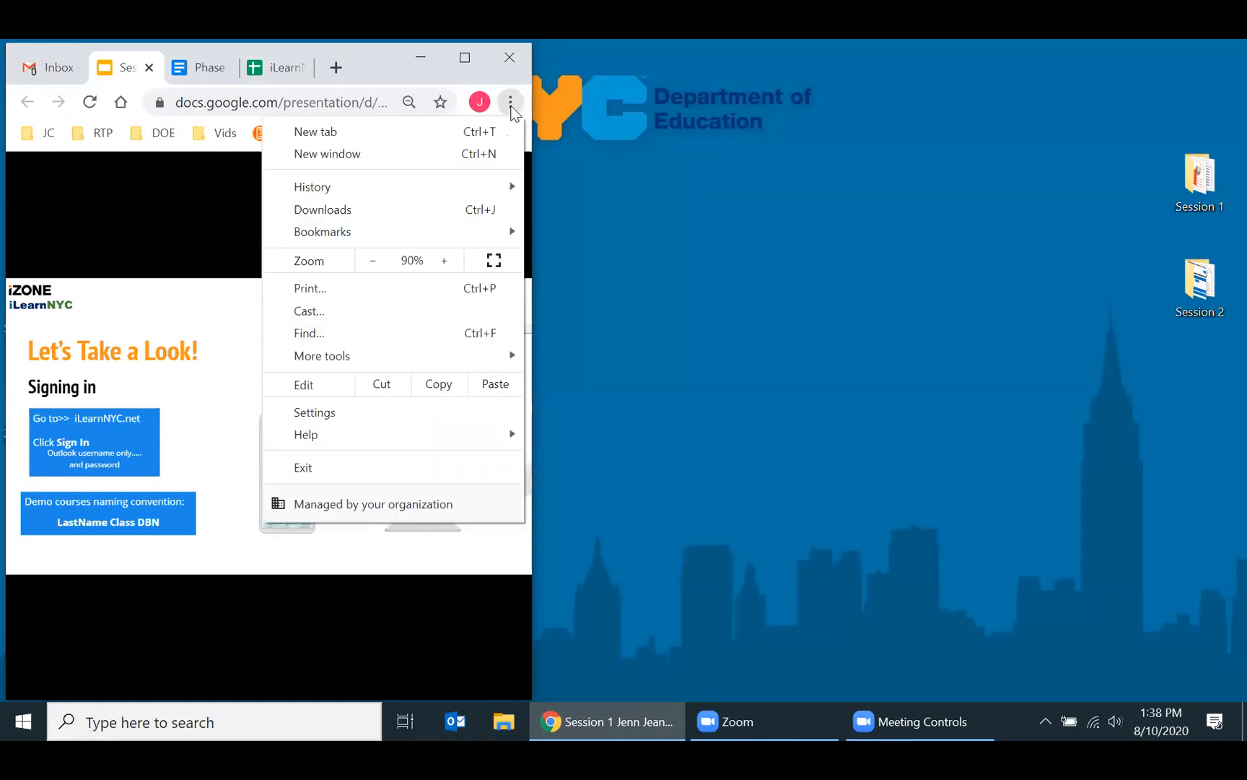
{"action": "left_click", "coordinate": [324, 163]}
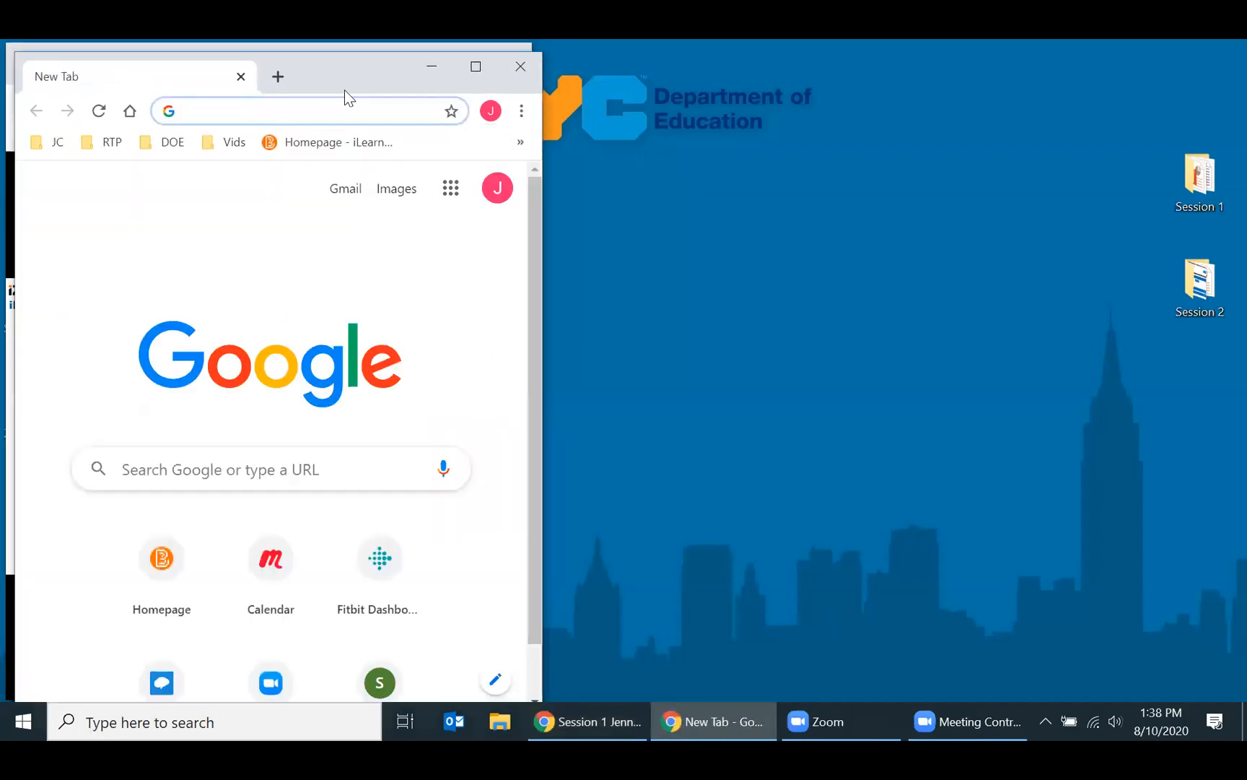
{"action": "left_click_drag", "start_coordinate": [345, 90], "coordinate": [873, 84]}
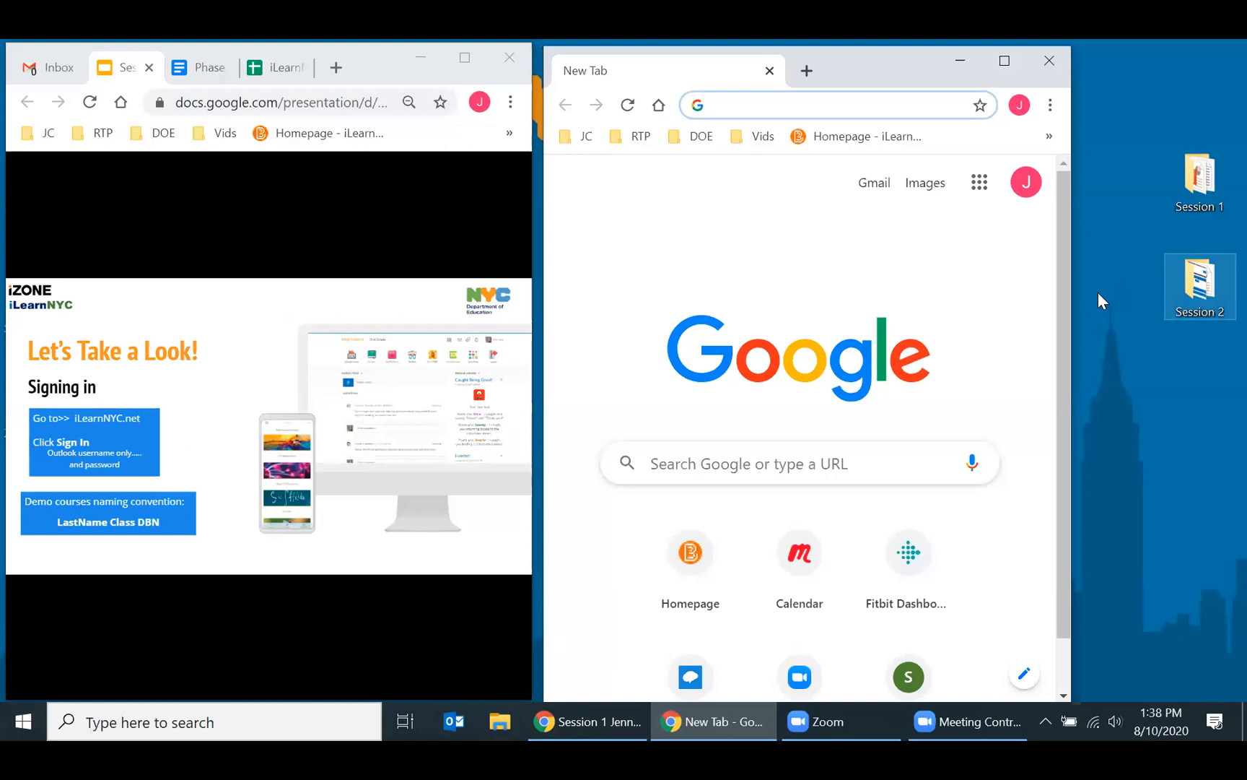
{"action": "left_click_drag", "start_coordinate": [1097, 293], "coordinate": [1239, 294]}
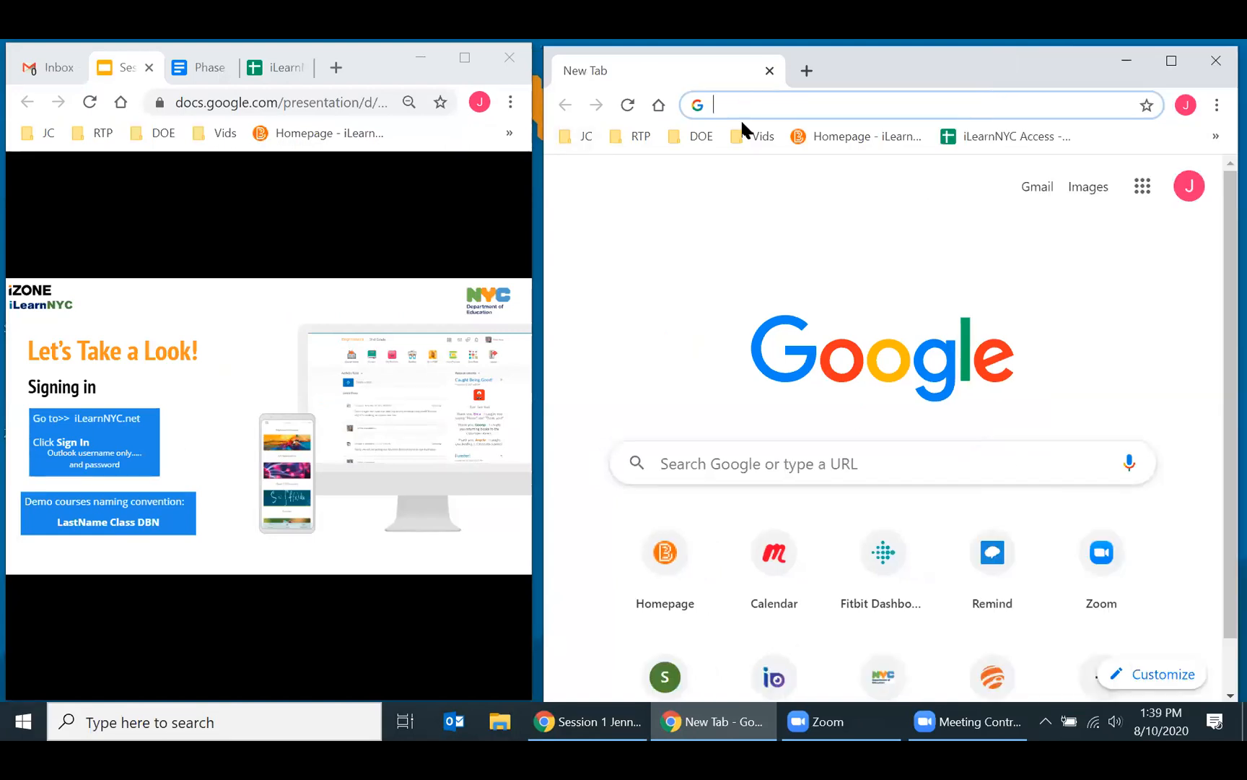
- Go to ilearnnyc.net in the new window and open the platform's Sign In page
{"action": "type", "text": "ilearnnyc.net"}
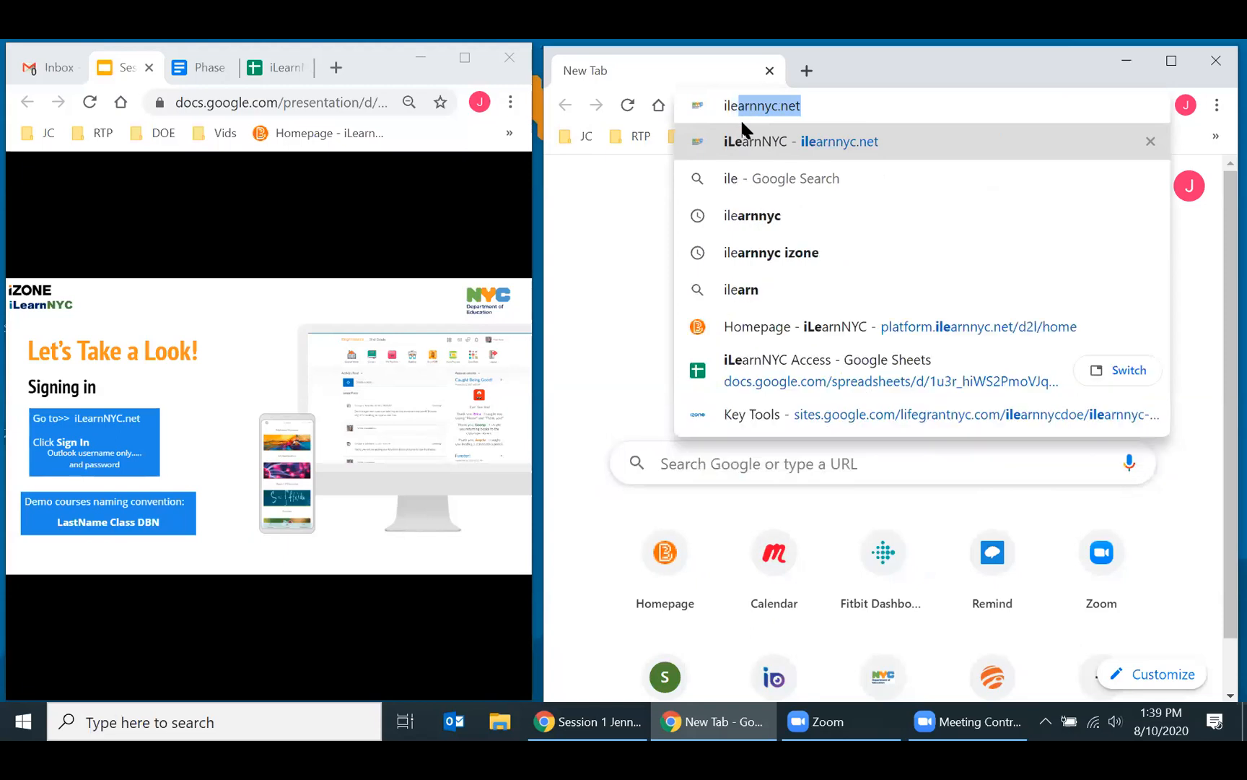
{"action": "key", "text": "Return"}
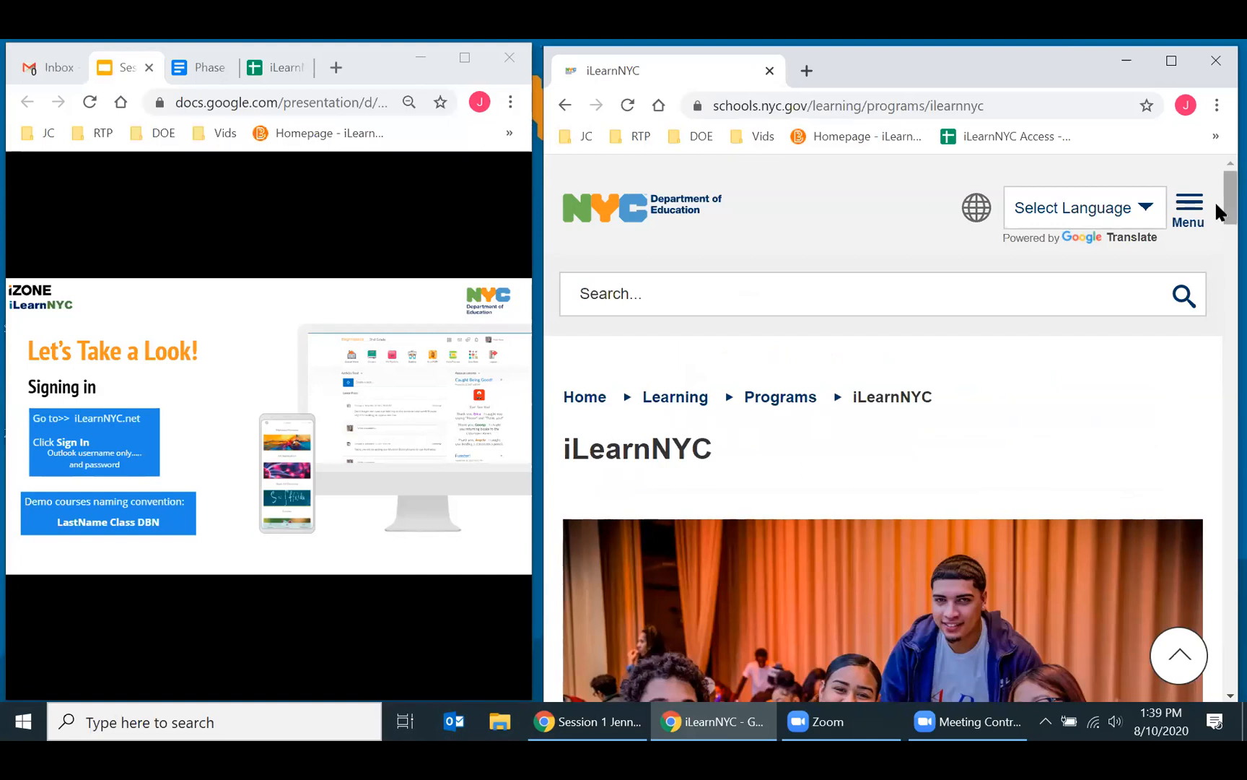
{"action": "scroll", "coordinate": [1215, 246], "scroll_direction": "down", "scroll_amount": 3}
{"action": "scroll", "coordinate": [1215, 274], "scroll_direction": "down", "scroll_amount": 10}
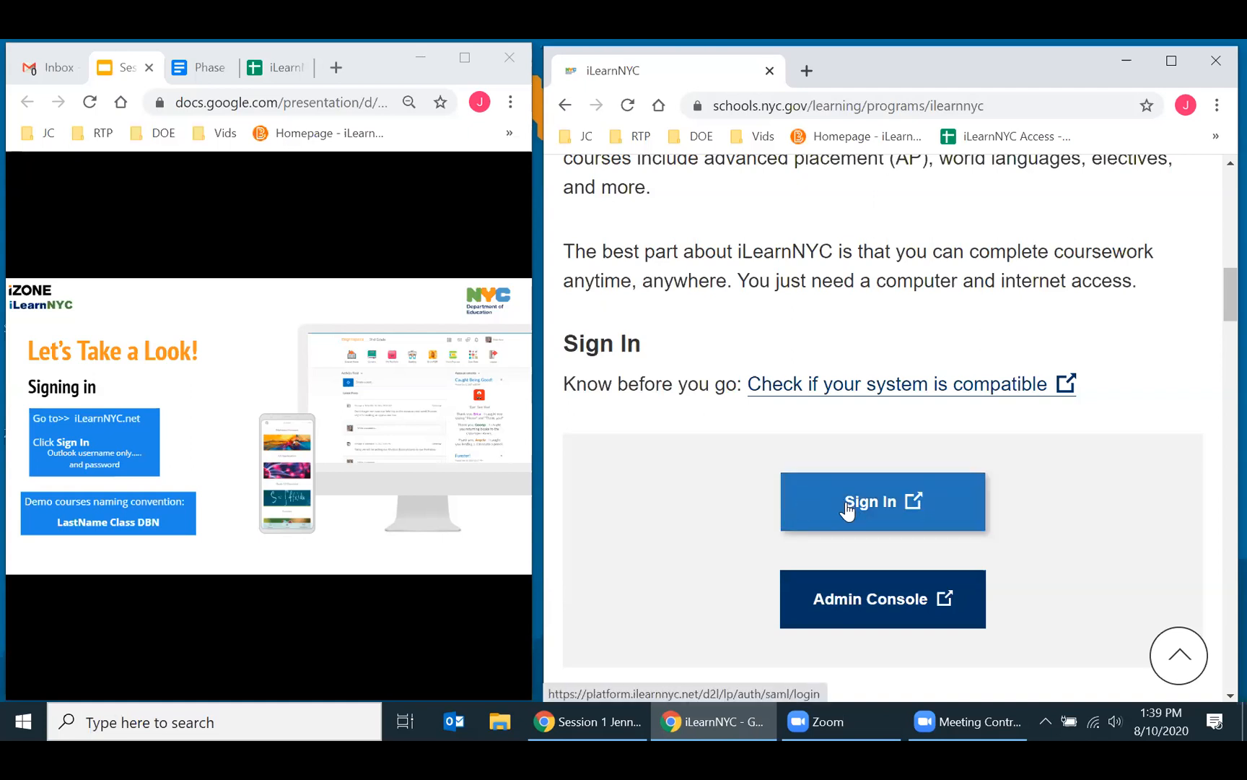
{"action": "left_click", "coordinate": [882, 498]}
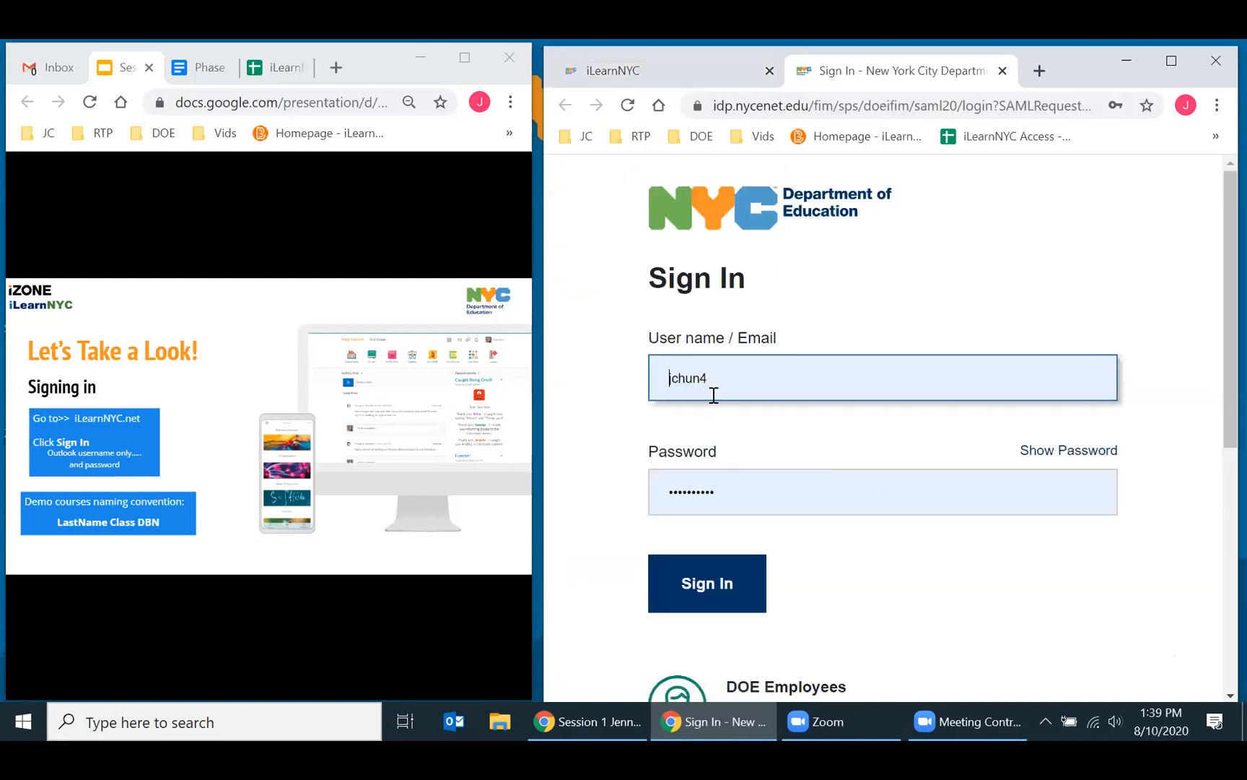
- Sign in with the prefilled credentials, close the leftover iLearnNYC tab, and dismiss the welcome dialog on the homepage
{"action": "left_click", "coordinate": [713, 392]}
{"action": "left_click", "coordinate": [710, 574]}
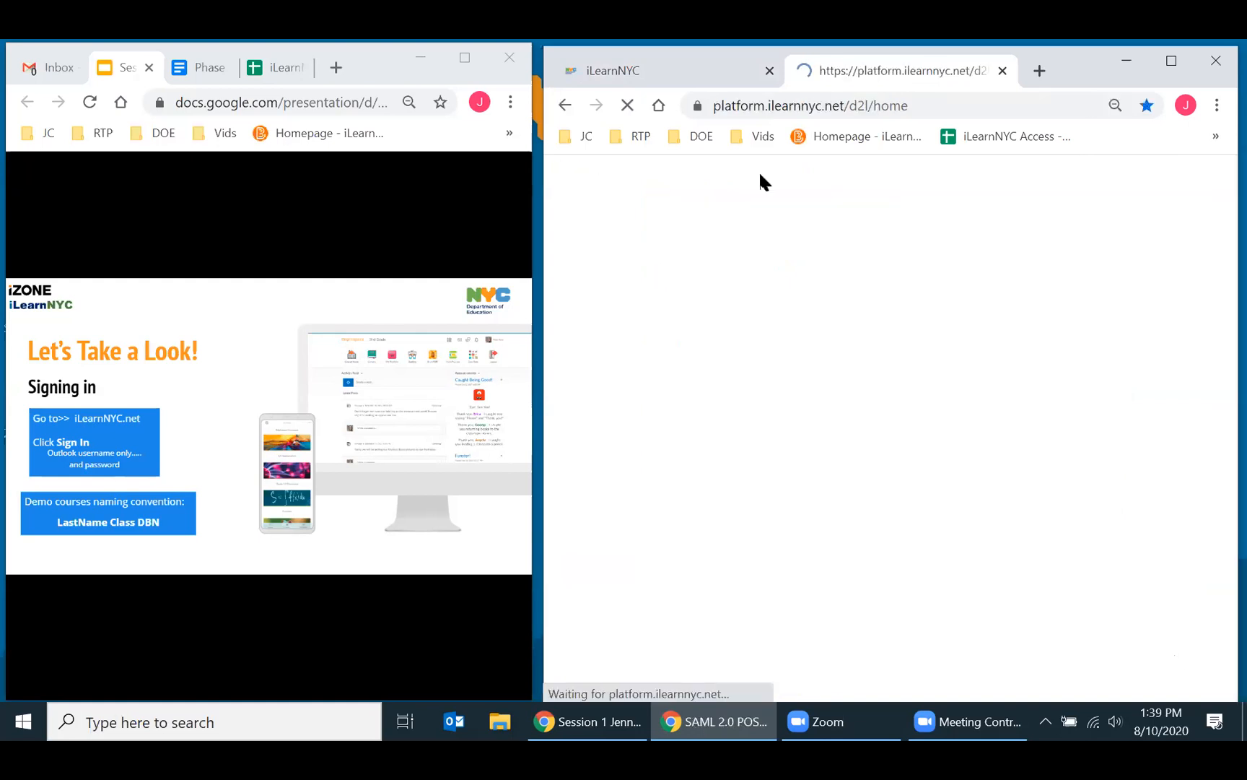
{"action": "left_click", "coordinate": [770, 70]}
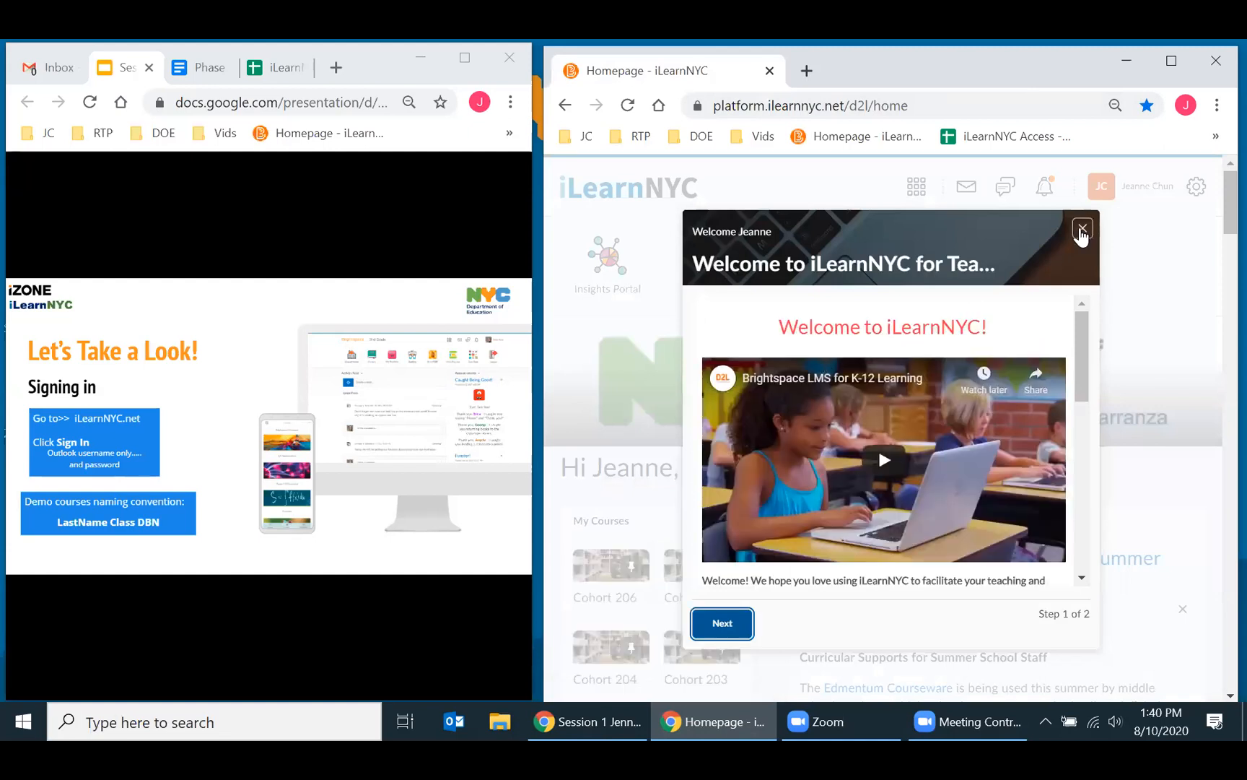
{"action": "left_click", "coordinate": [1081, 230]}
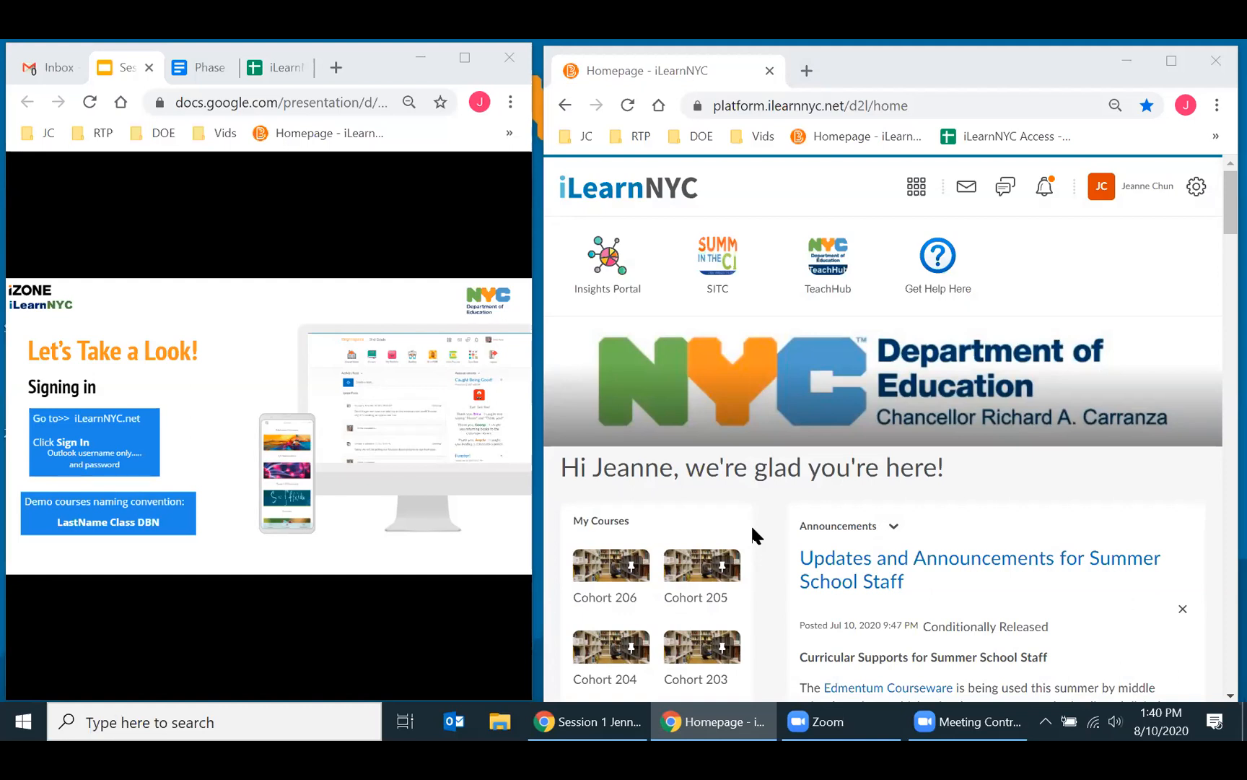
- Advance the presentation to the "Accessing the Sandbox" slide
{"action": "mouse_move", "coordinate": [382, 662]}
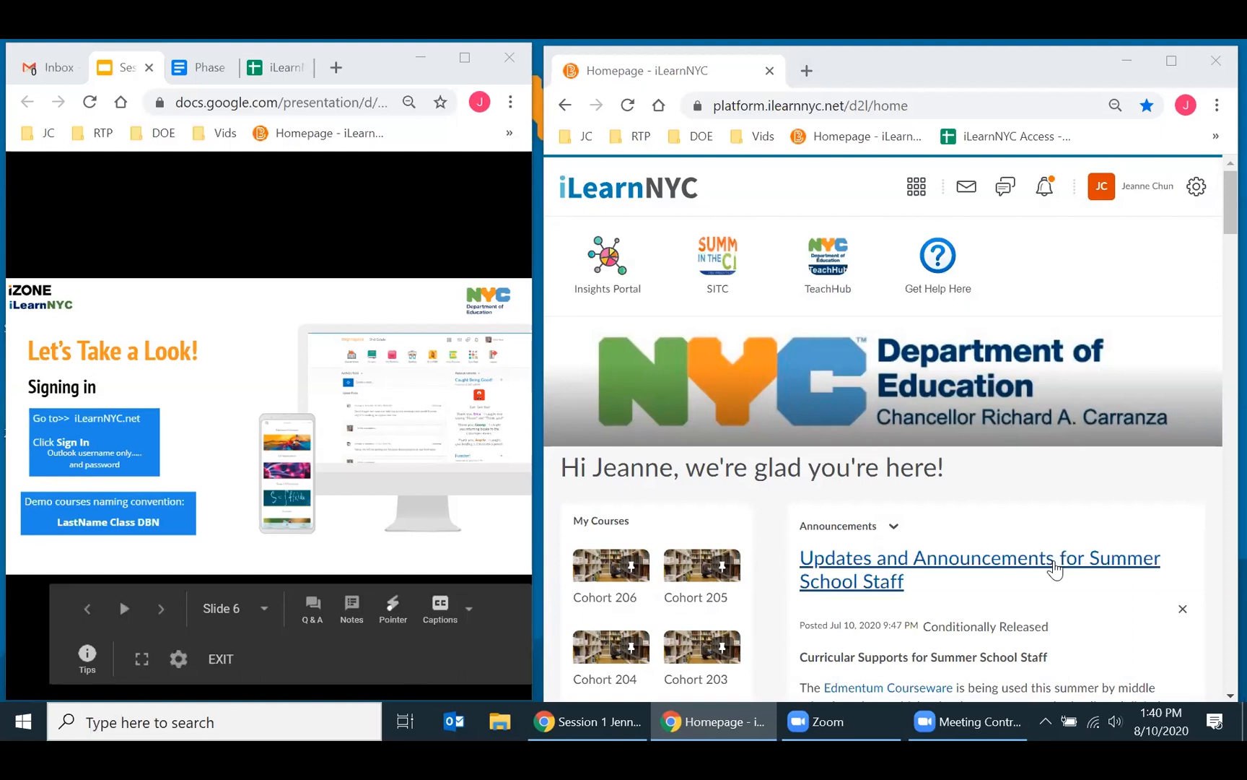
{"action": "mouse_move", "coordinate": [195, 635]}
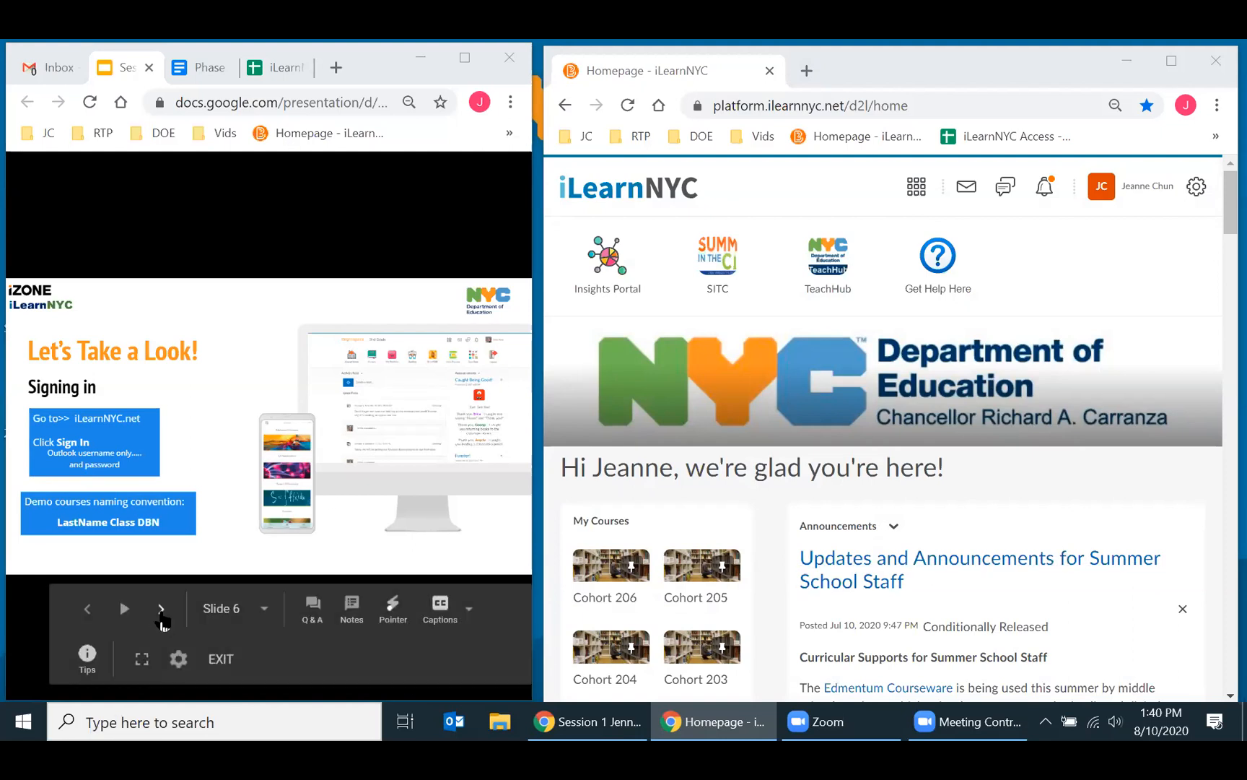
{"action": "left_click", "coordinate": [161, 609]}
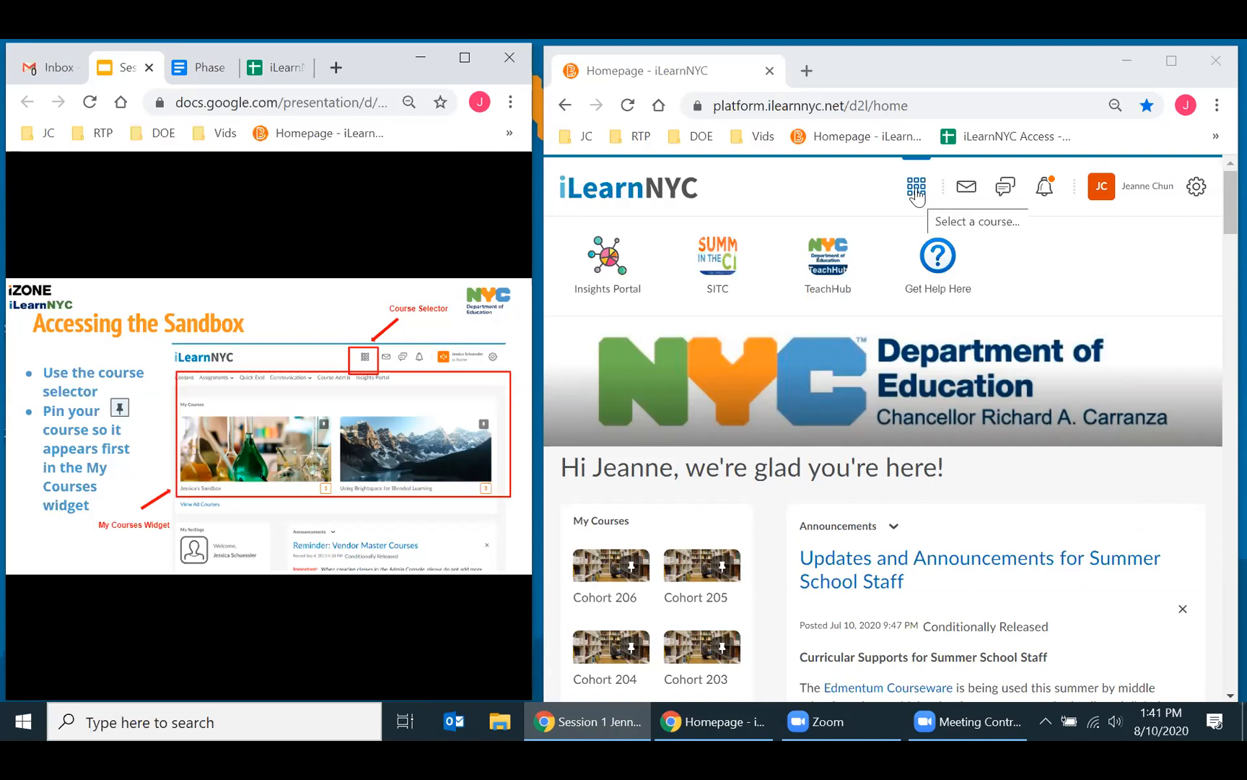
- Open the Cohort 204 course from the course selector and advance the presentation to the slide on tools to communicate with students
{"action": "left_click", "coordinate": [917, 189]}
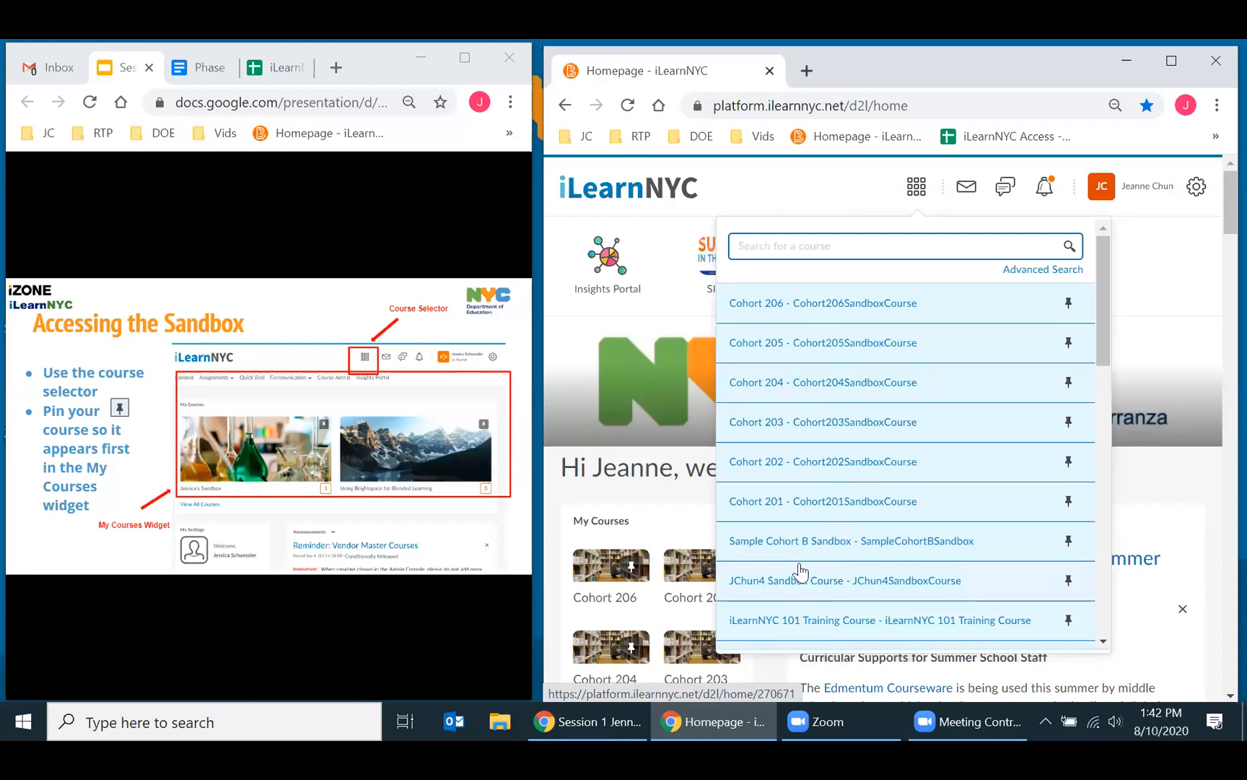
{"action": "left_click", "coordinate": [785, 395]}
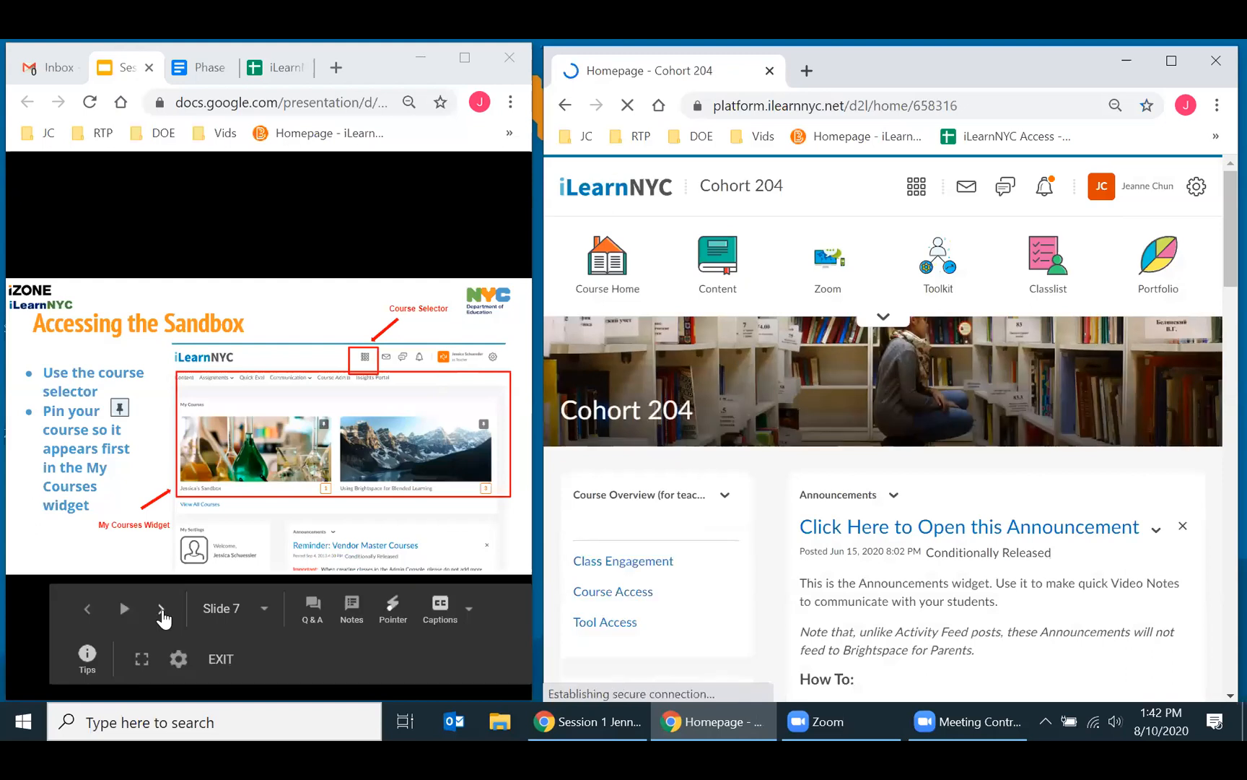
{"action": "left_click", "coordinate": [162, 611]}
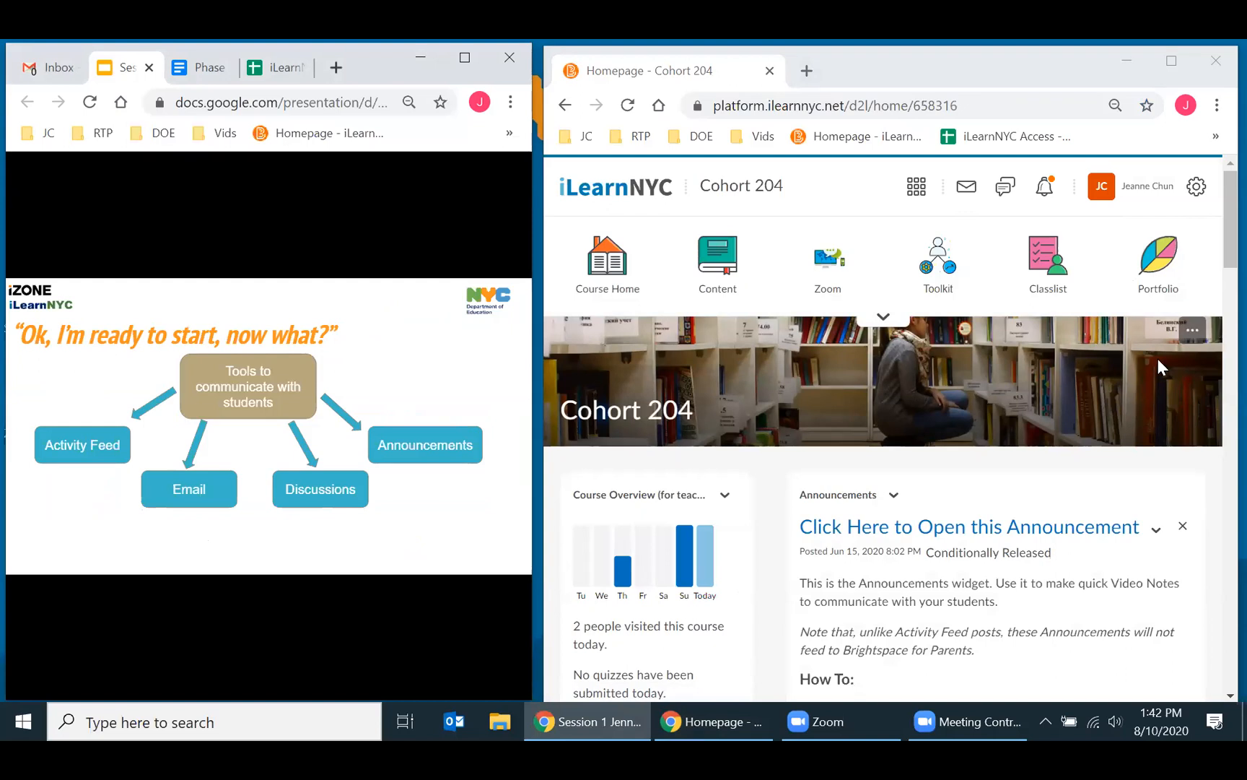
{"action": "left_click", "coordinate": [1215, 256]}
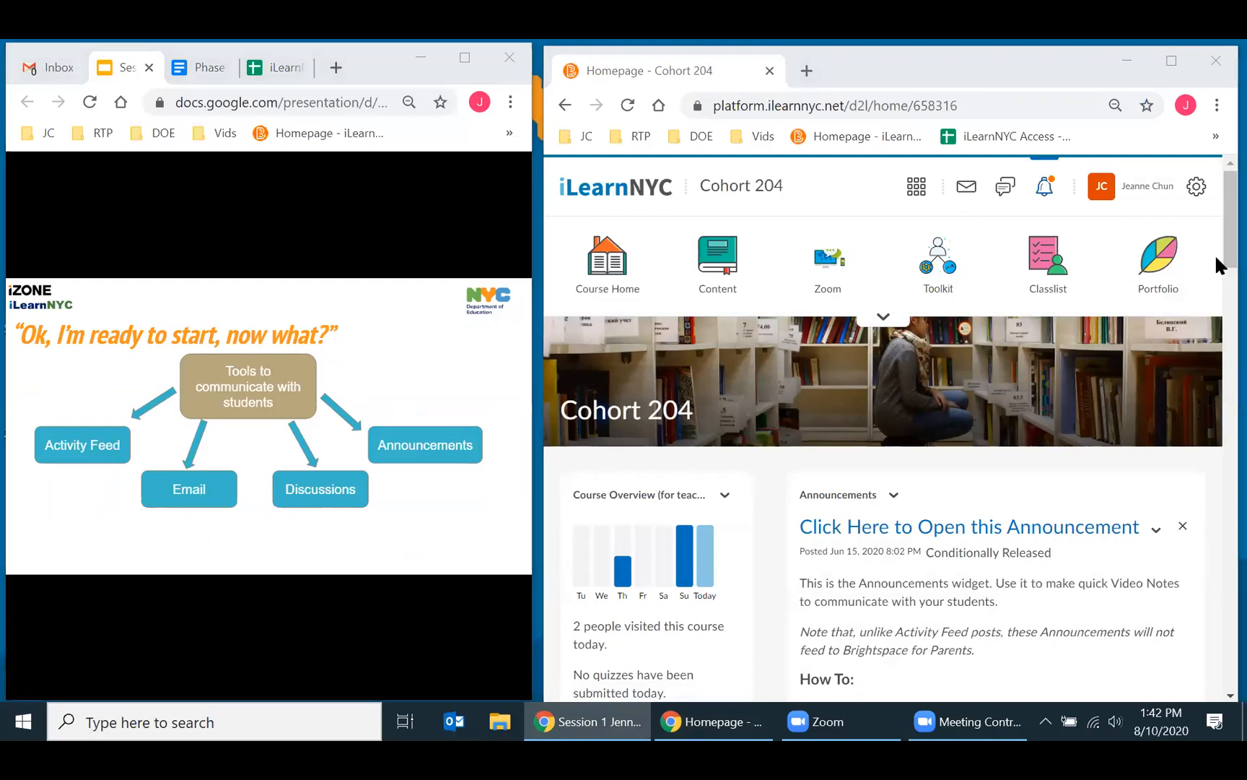
{"action": "scroll", "coordinate": [1215, 227], "scroll_direction": "down", "scroll_amount": 1}
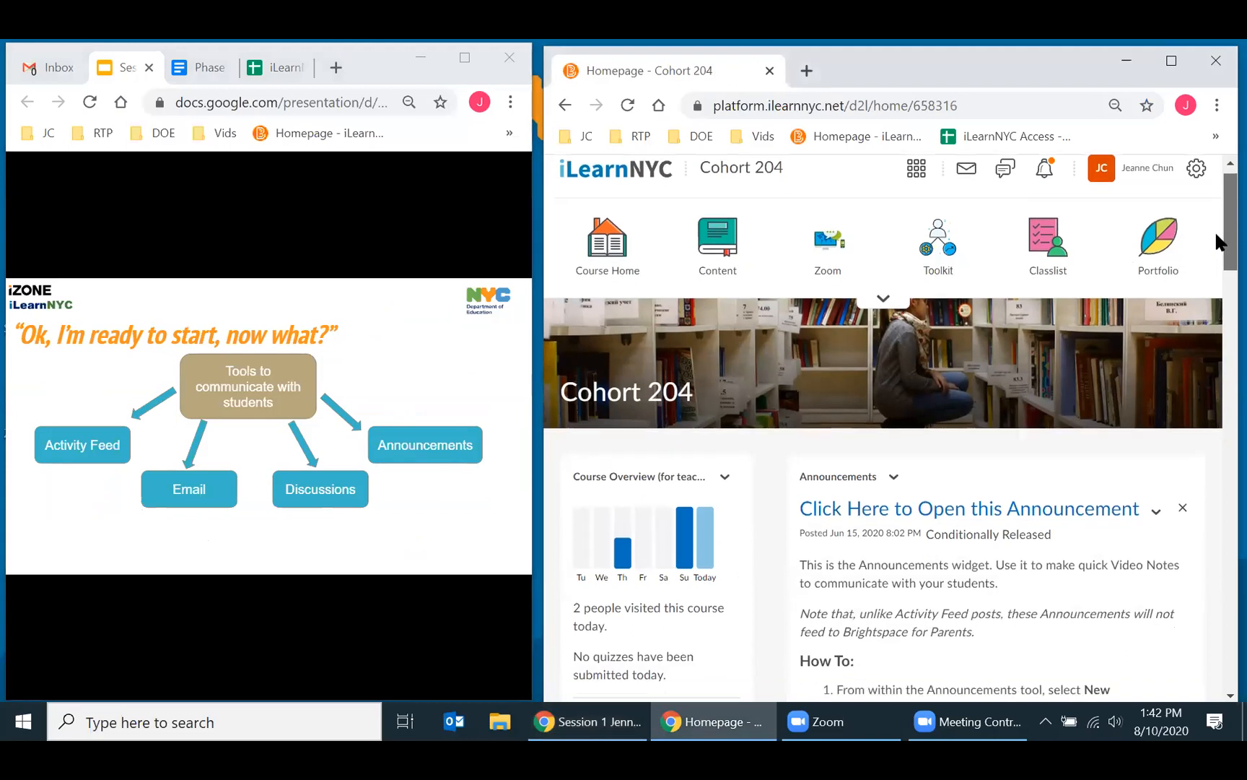
{"action": "scroll", "coordinate": [1214, 231], "scroll_direction": "down", "scroll_amount": 1}
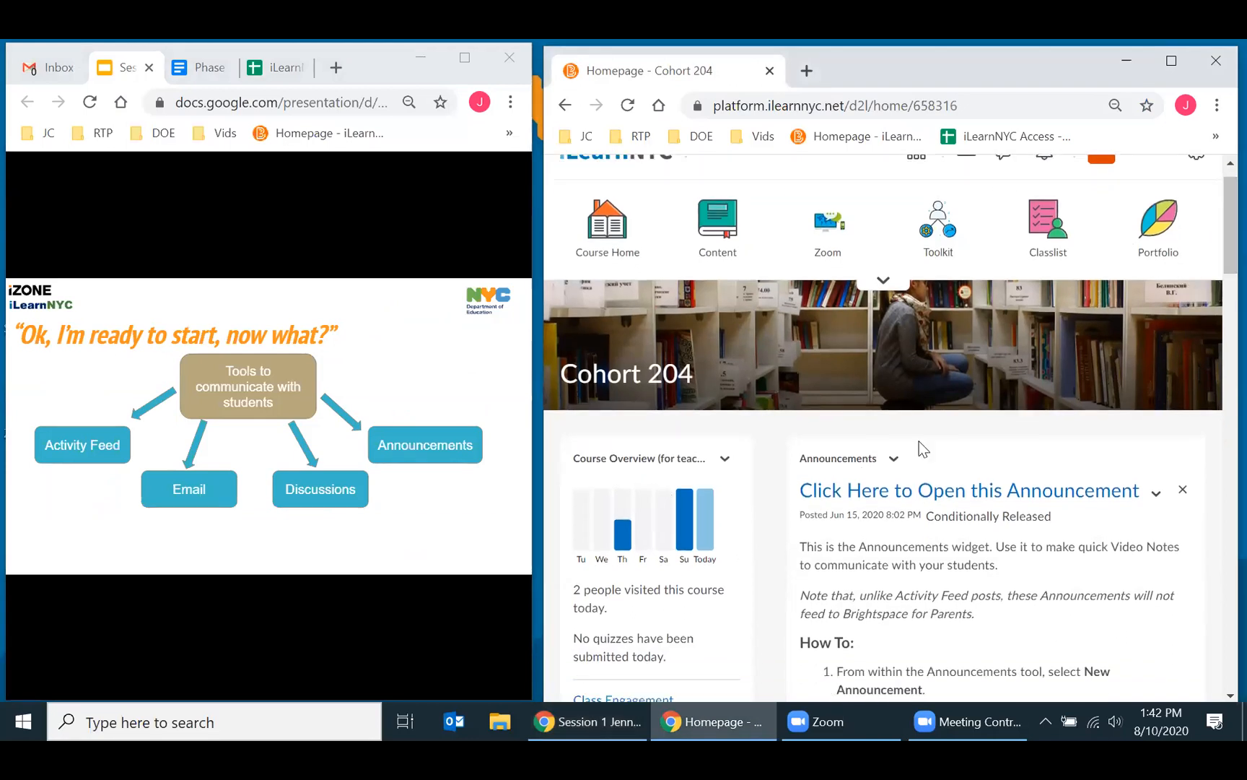
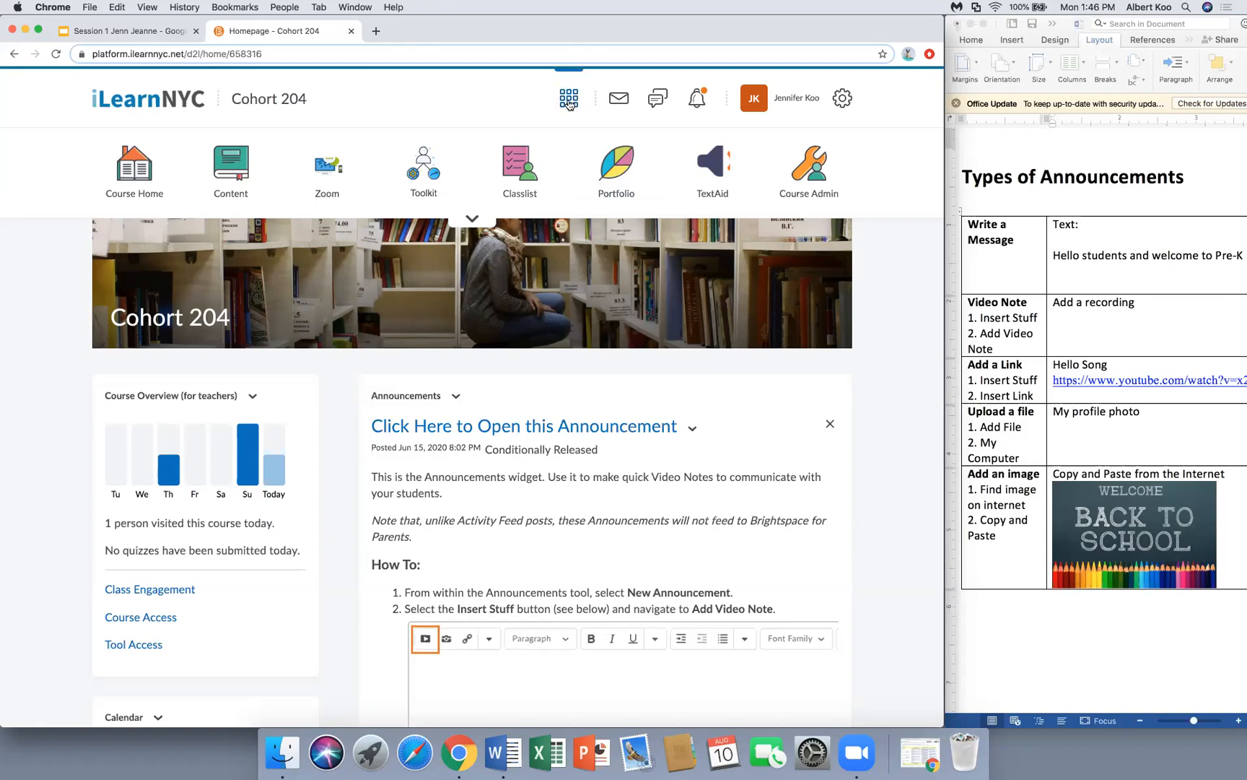
- Look at the list of available courses and review the announcements and Activity Feed on the Cohort 204 homepage
{"action": "left_click", "coordinate": [569, 101]}
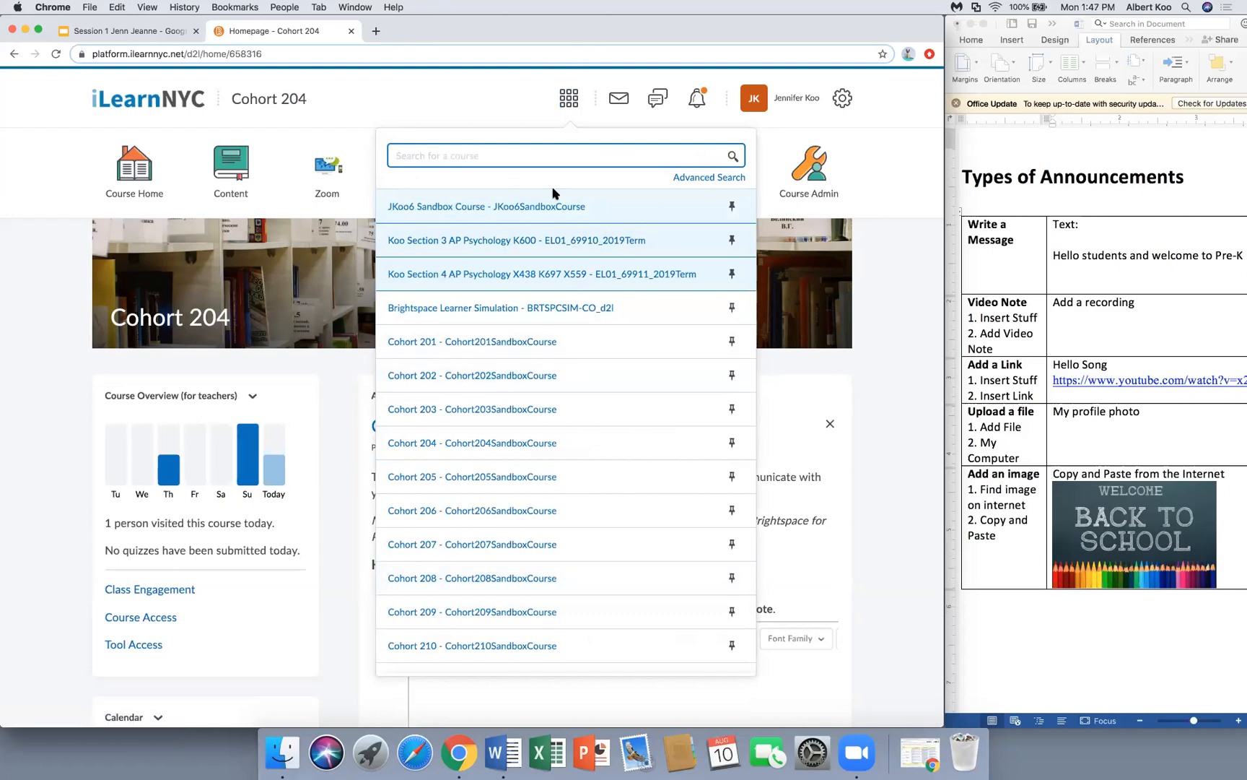
{"action": "left_click", "coordinate": [503, 102]}
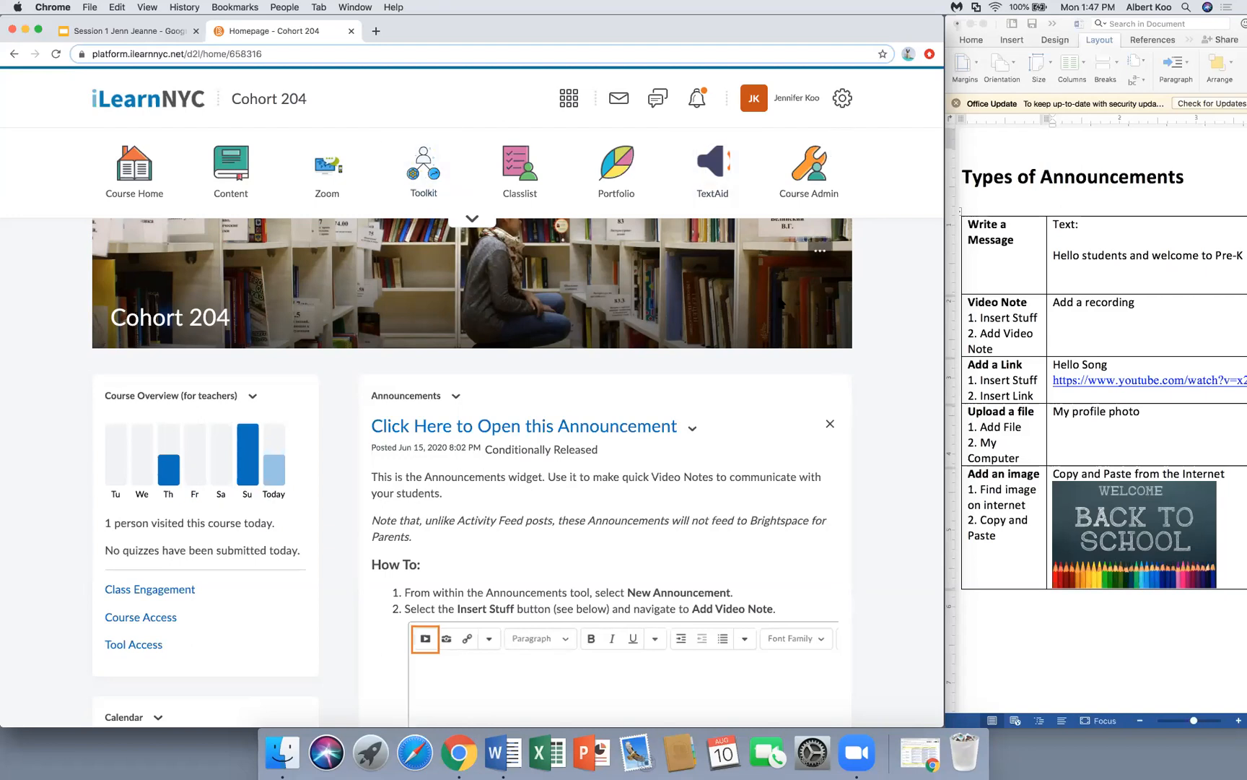
{"action": "scroll", "coordinate": [878, 372], "scroll_direction": "down", "scroll_amount": 3}
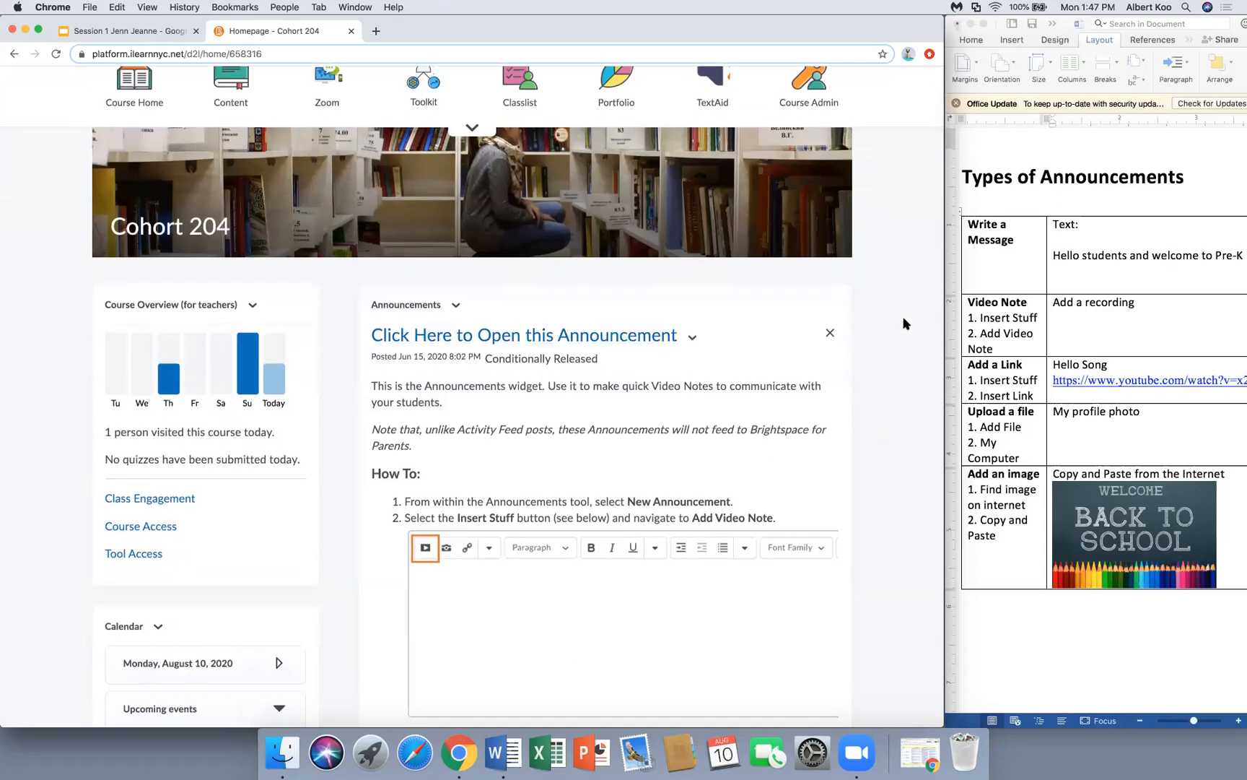
{"action": "scroll", "coordinate": [904, 322], "scroll_direction": "down", "scroll_amount": 1}
{"action": "scroll", "coordinate": [905, 324], "scroll_direction": "down", "scroll_amount": 15}
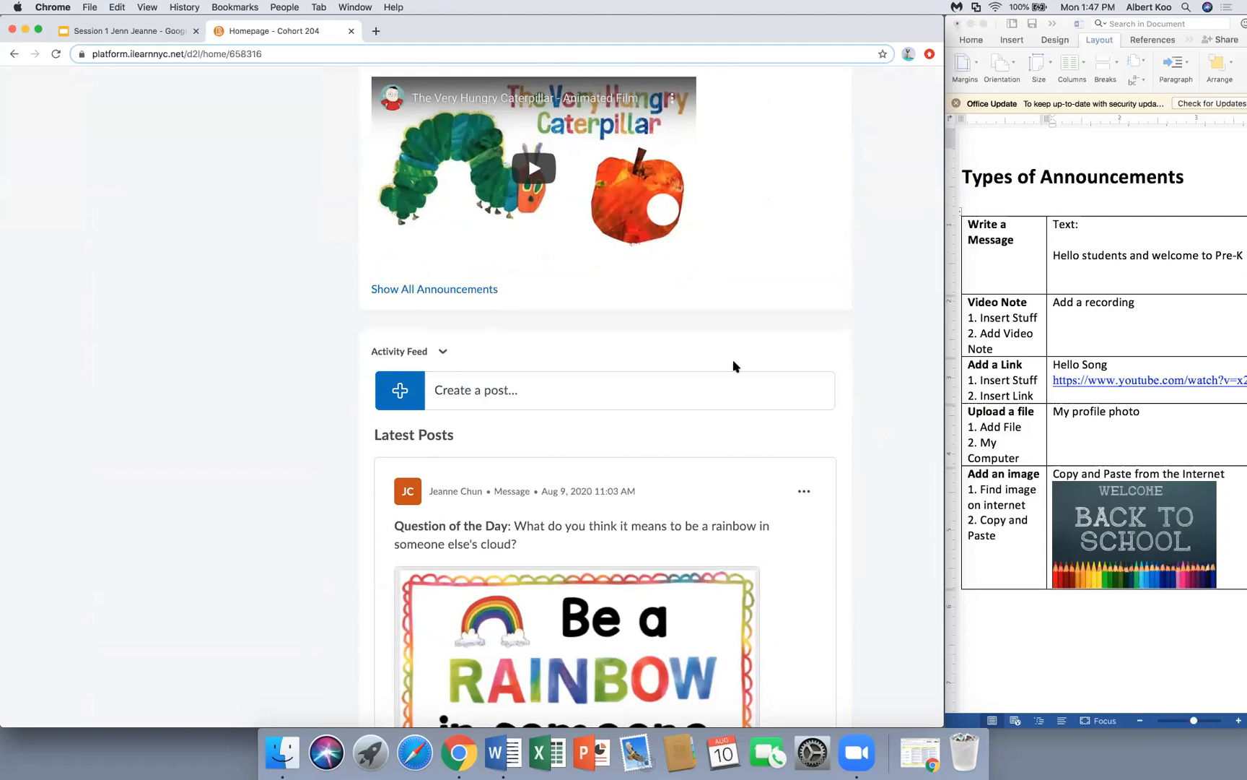
{"action": "scroll", "coordinate": [734, 366], "scroll_direction": "up", "scroll_amount": 8}
{"action": "scroll", "coordinate": [734, 366], "scroll_direction": "up", "scroll_amount": 14}
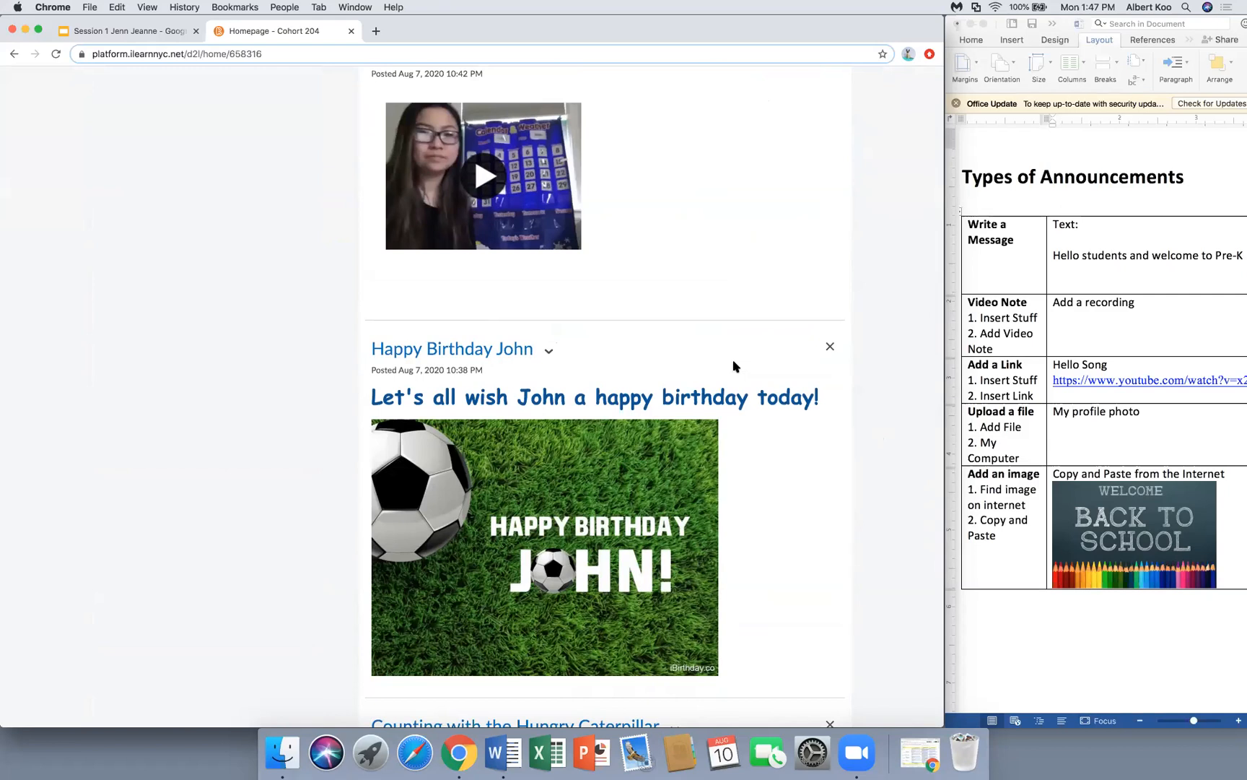
{"action": "scroll", "coordinate": [734, 366], "scroll_direction": "up", "scroll_amount": 4}
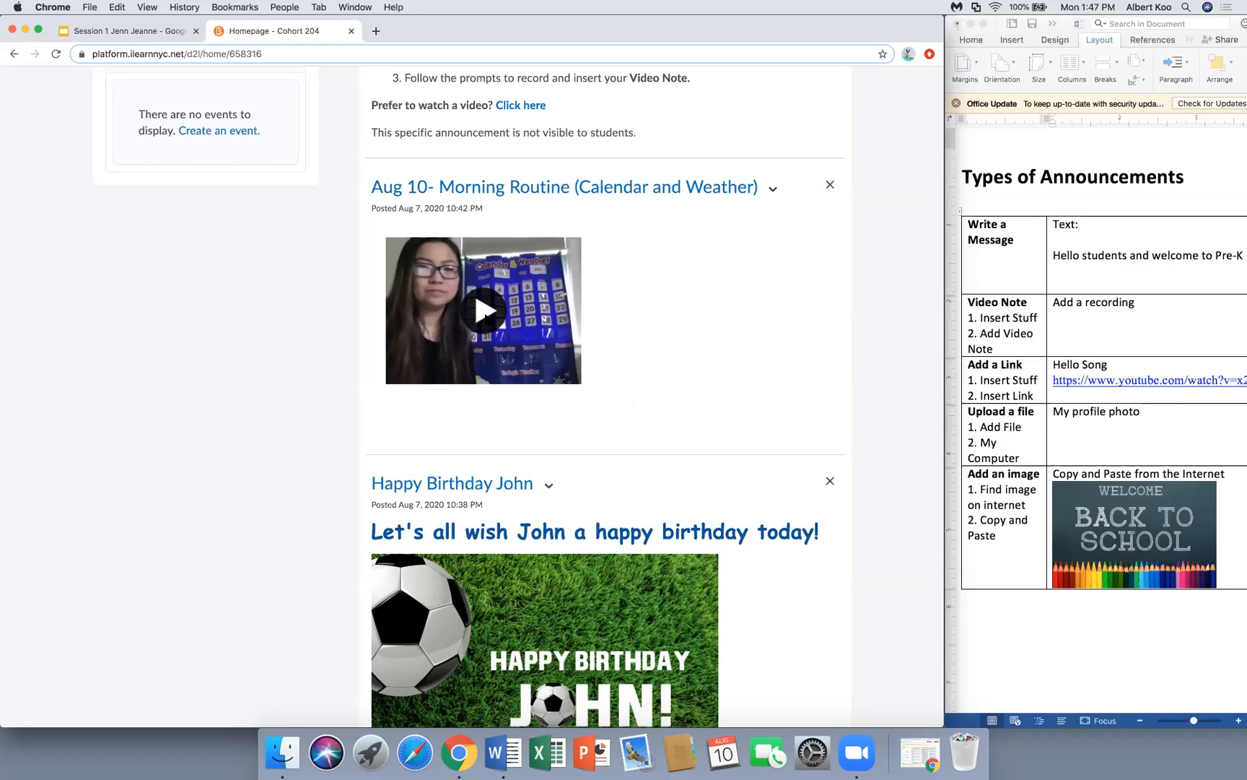
- Watch the video in the "Aug 10- Morning Routine (Calendar and Weather)" announcement in full screen, and return to the course page
{"action": "left_click", "coordinate": [485, 311]}
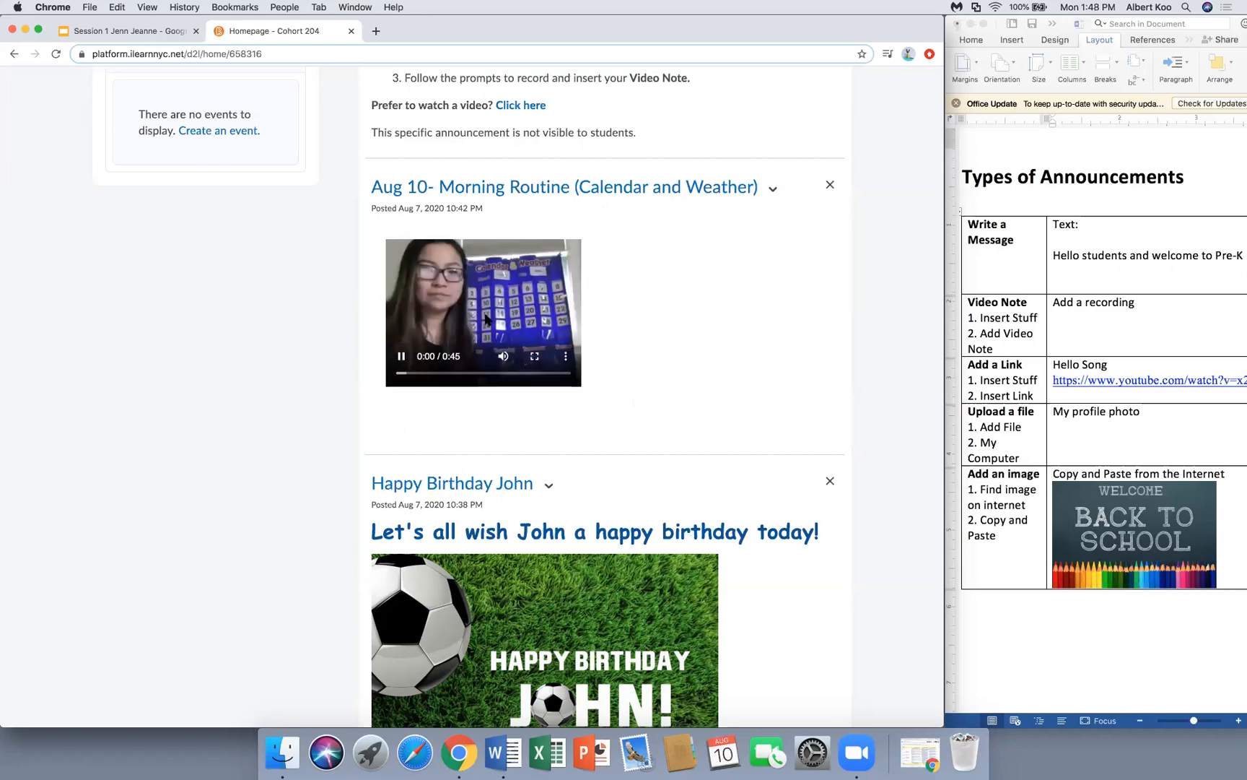
{"action": "left_click", "coordinate": [401, 356]}
{"action": "left_click", "coordinate": [535, 356]}
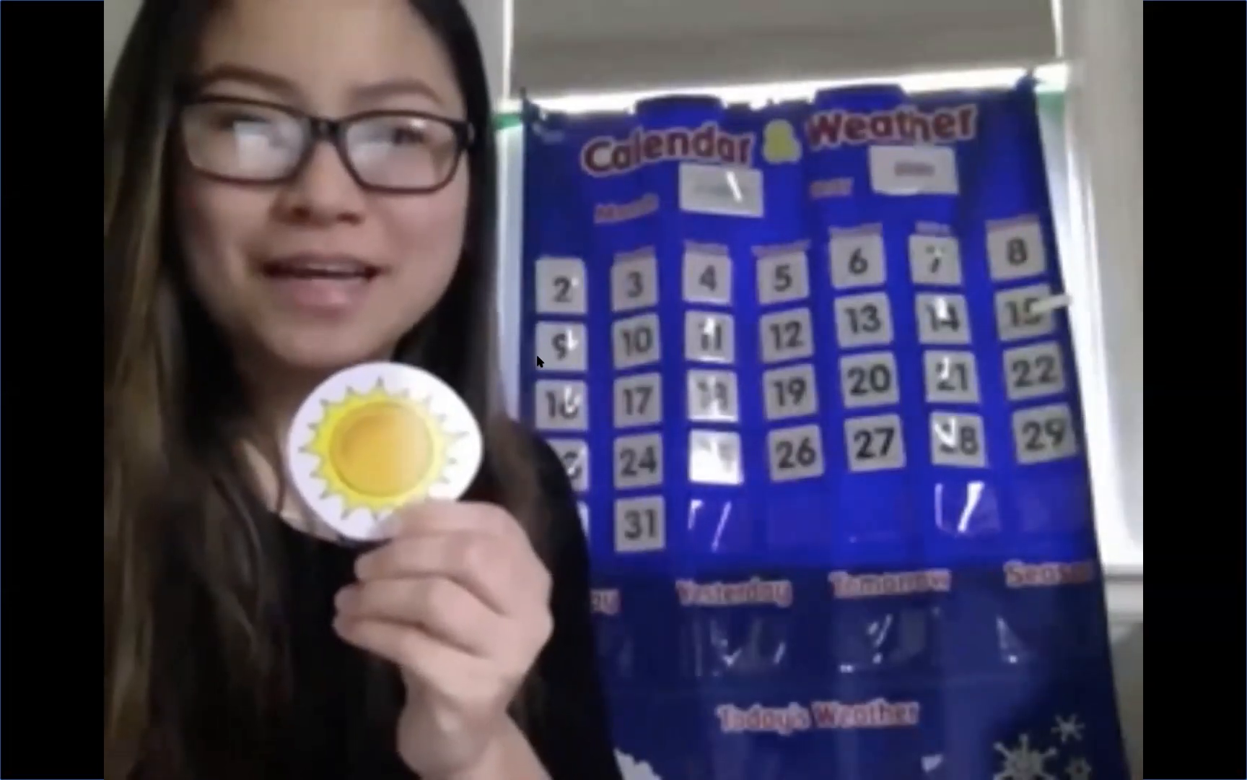
{"action": "mouse_move", "coordinate": [1139, 640]}
{"action": "left_click", "coordinate": [1177, 748]}
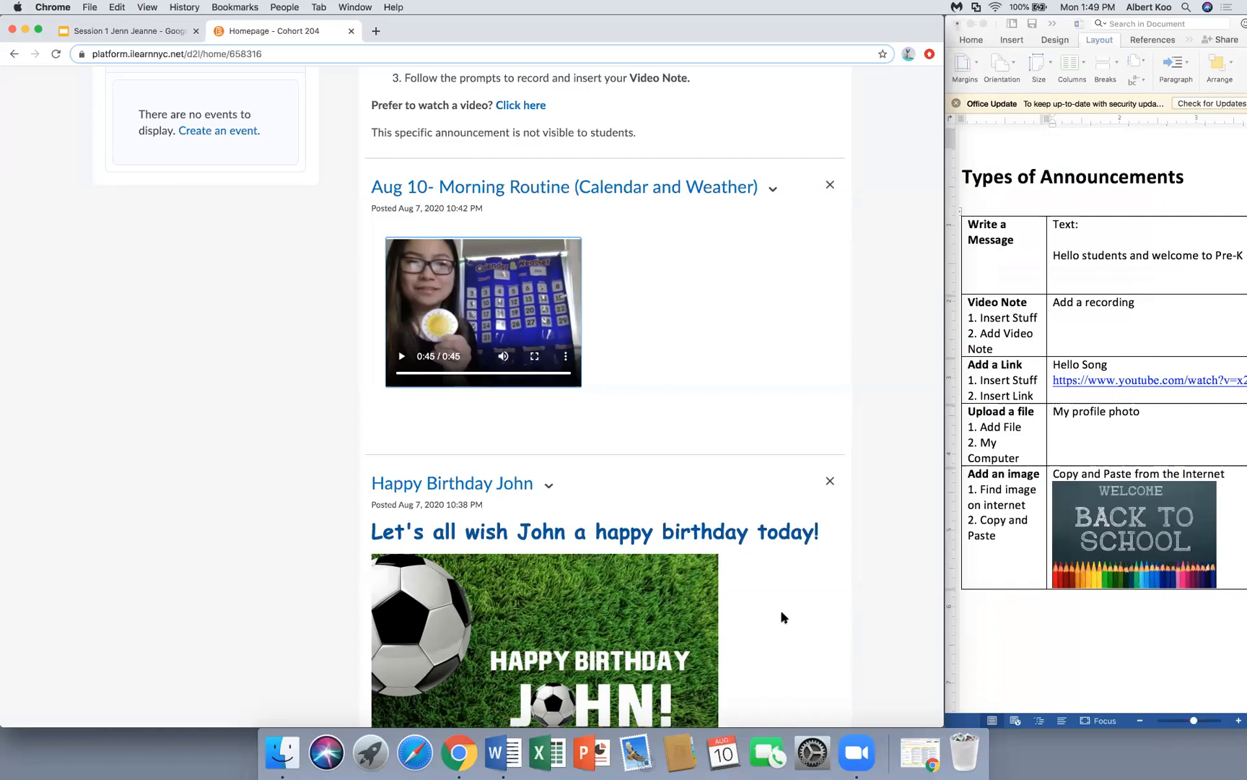
- View the birthday announcement, and briefly play and pause the video in the "Counting with the Hungry Caterpillar" announcement
{"action": "scroll", "coordinate": [782, 617], "scroll_direction": "down", "scroll_amount": 3}
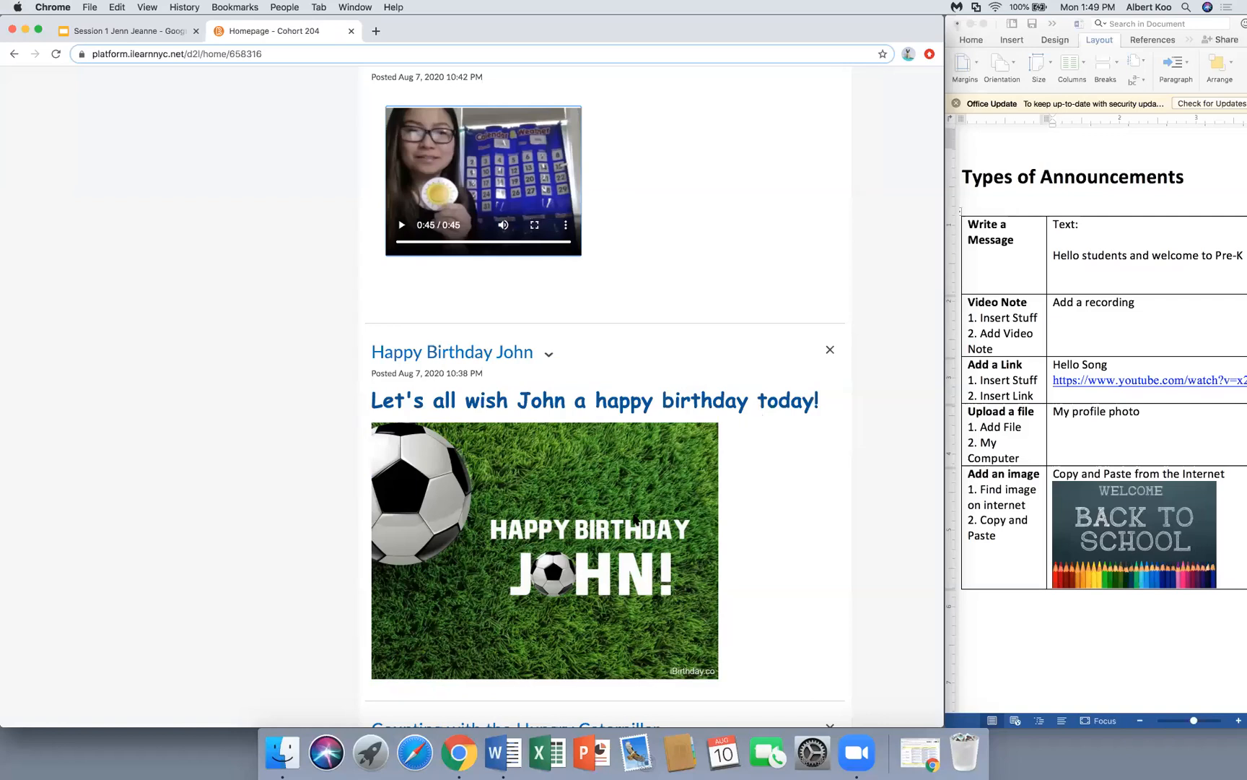
{"action": "scroll", "coordinate": [635, 518], "scroll_direction": "down", "scroll_amount": 1}
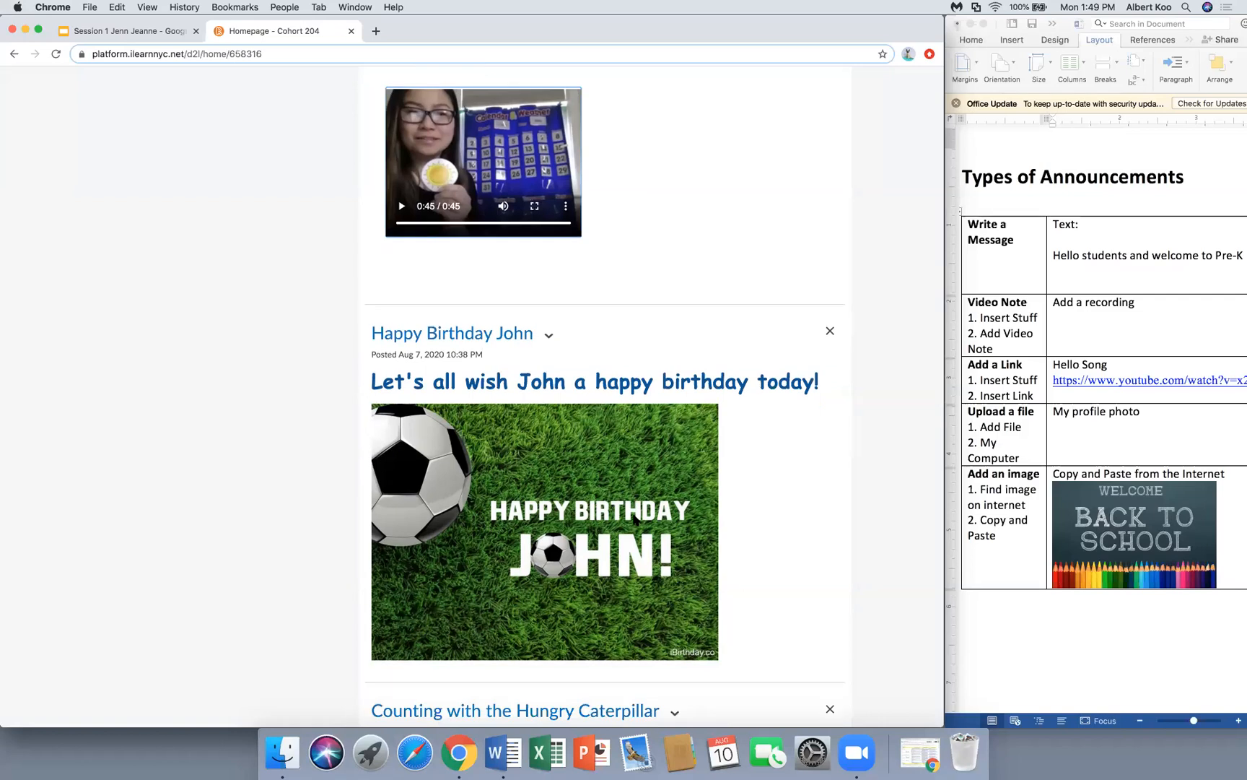
{"action": "scroll", "coordinate": [635, 519], "scroll_direction": "down", "scroll_amount": 5}
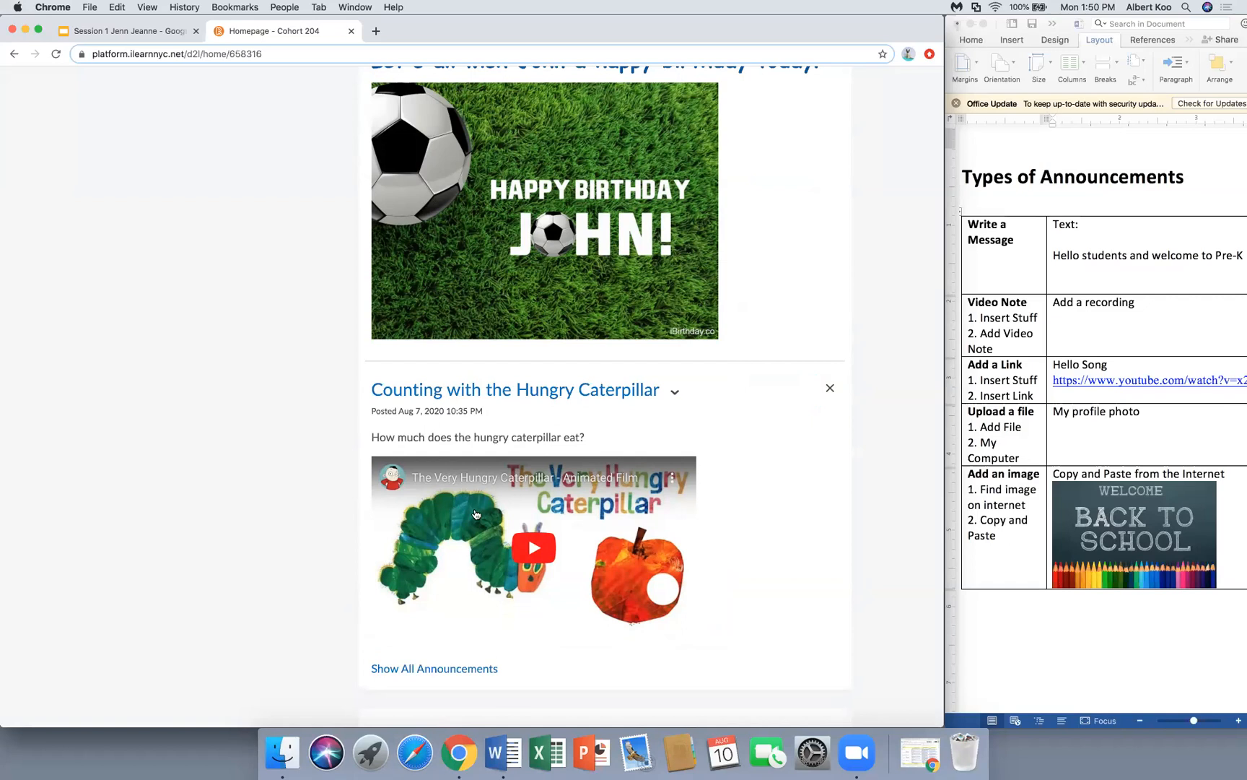
{"action": "left_click", "coordinate": [520, 542]}
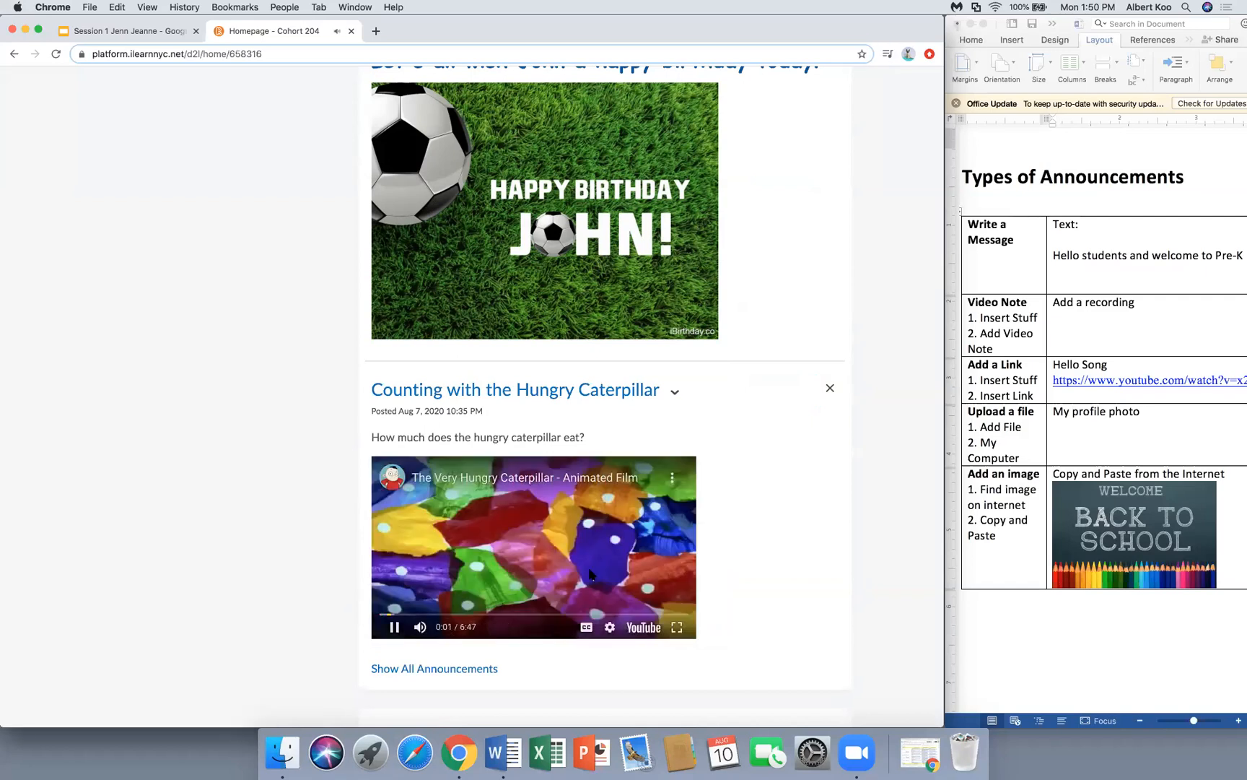
{"action": "left_click", "coordinate": [393, 628]}
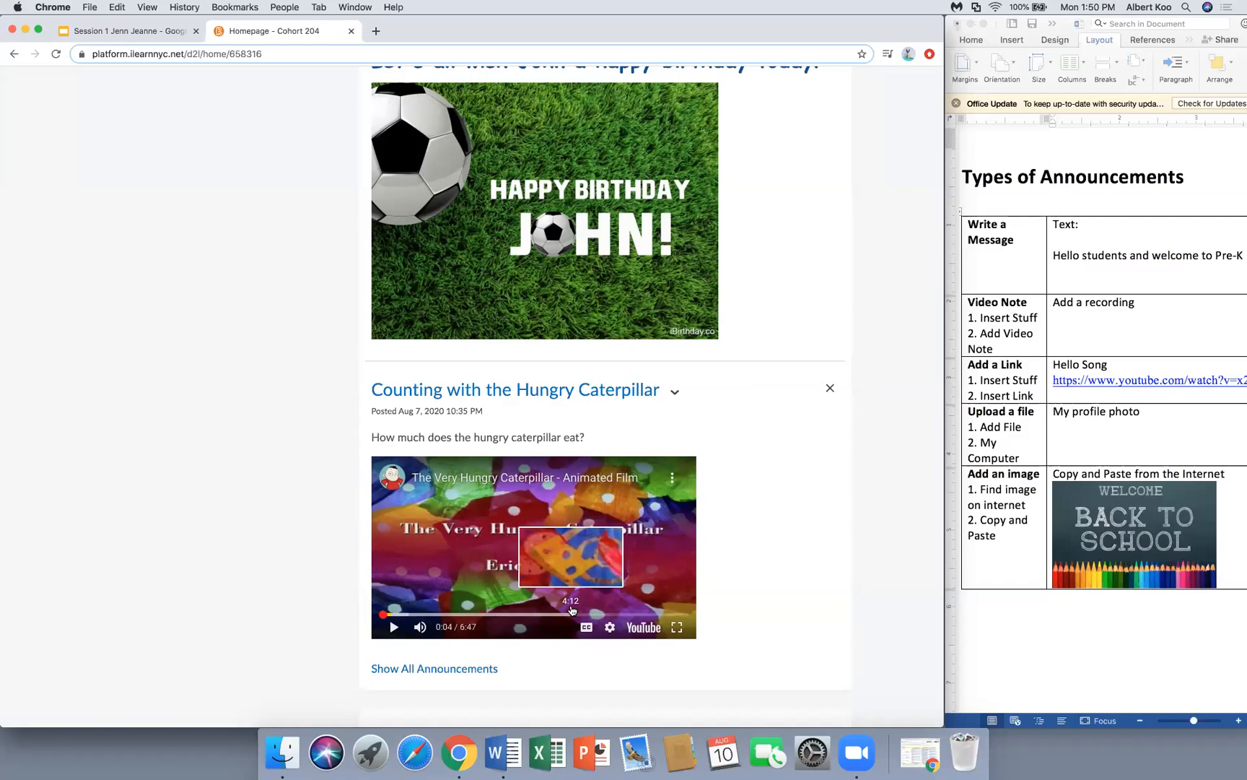
- Look back over the morning routine, birthday and Hungry Caterpillar announcements on the course homepage
{"action": "scroll", "coordinate": [774, 585], "scroll_direction": "up", "scroll_amount": 5}
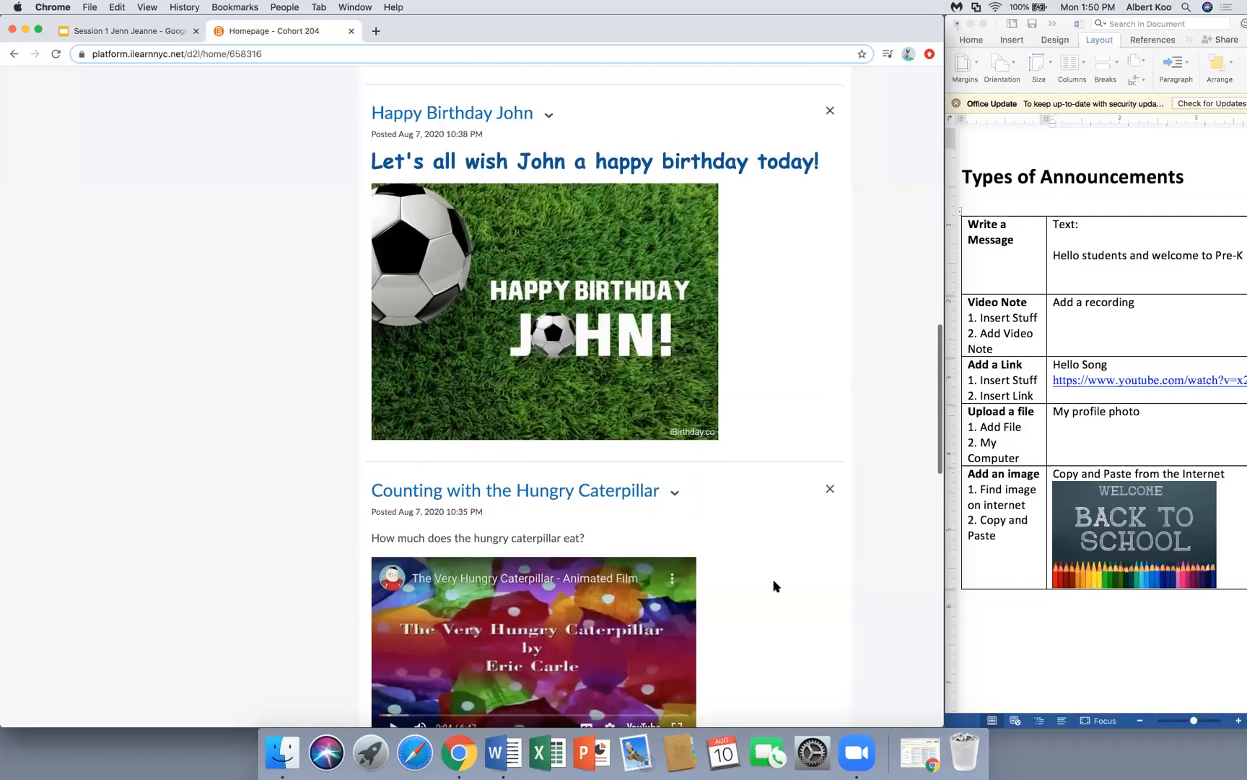
{"action": "scroll", "coordinate": [774, 585], "scroll_direction": "up", "scroll_amount": 3}
{"action": "scroll", "coordinate": [774, 585], "scroll_direction": "down", "scroll_amount": 4}
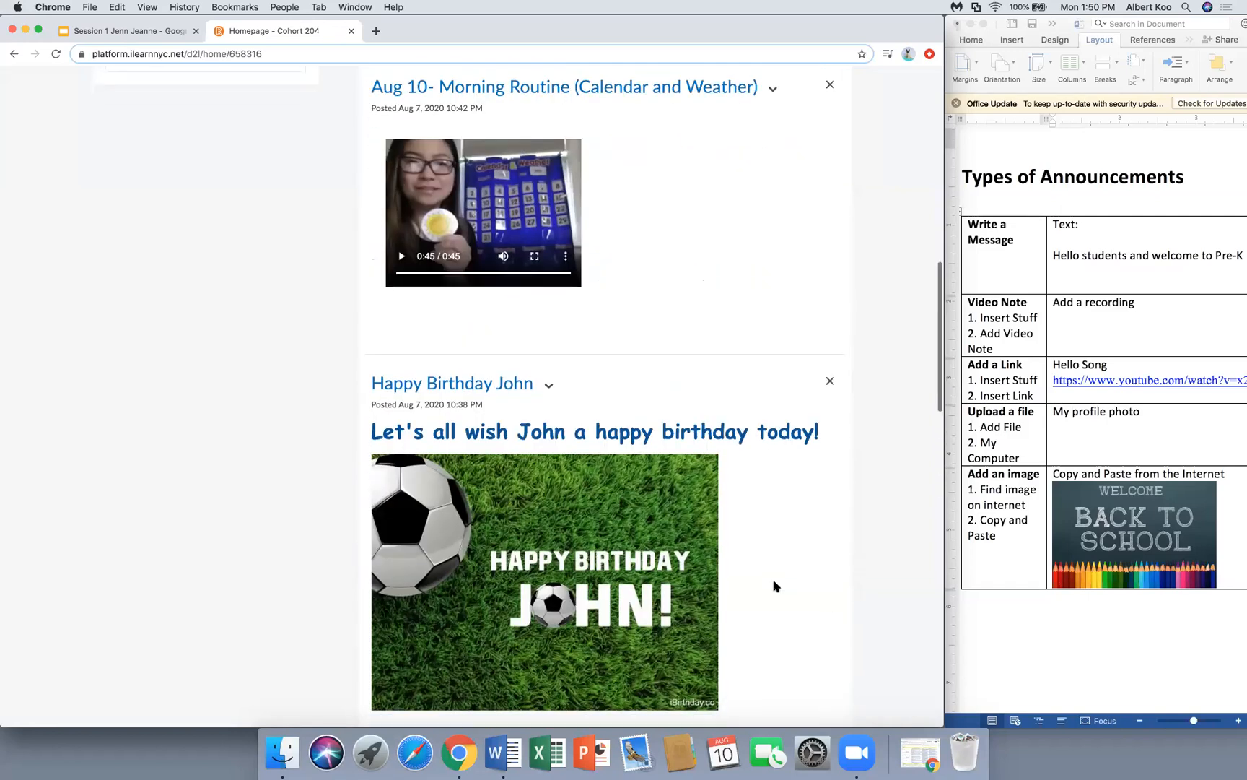
{"action": "scroll", "coordinate": [774, 585], "scroll_direction": "down", "scroll_amount": 5}
{"action": "scroll", "coordinate": [773, 585], "scroll_direction": "up", "scroll_amount": 4}
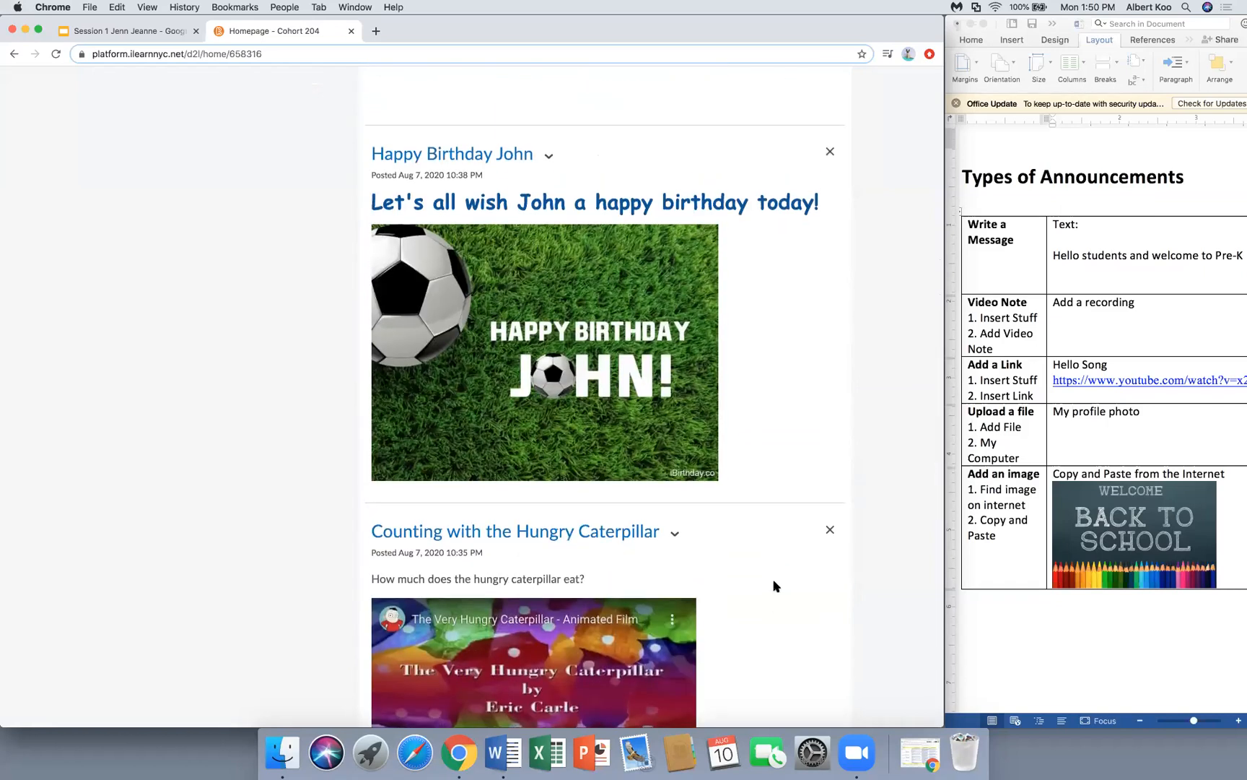
{"action": "scroll", "coordinate": [774, 584], "scroll_direction": "up", "scroll_amount": 15}
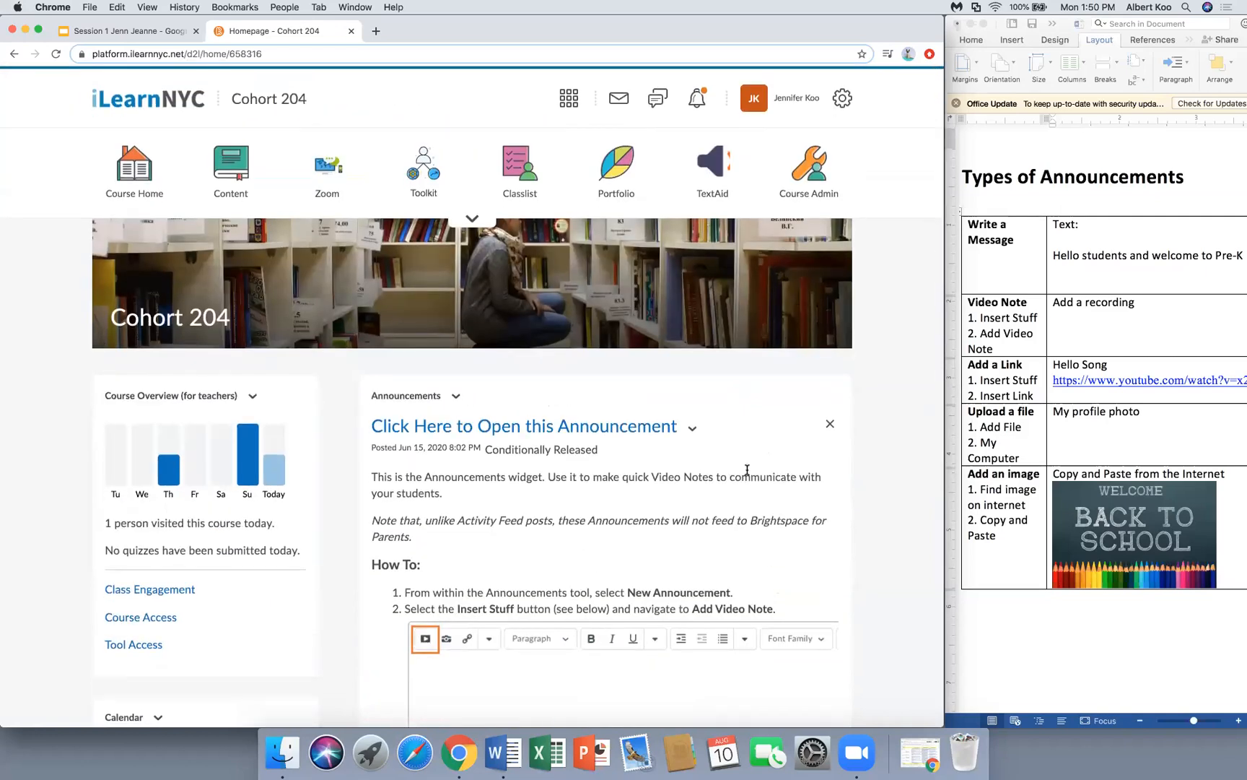
- Review the actions of the Announcements widget, start a new announcement, and highlight the Headline label
{"action": "left_click", "coordinate": [455, 399]}
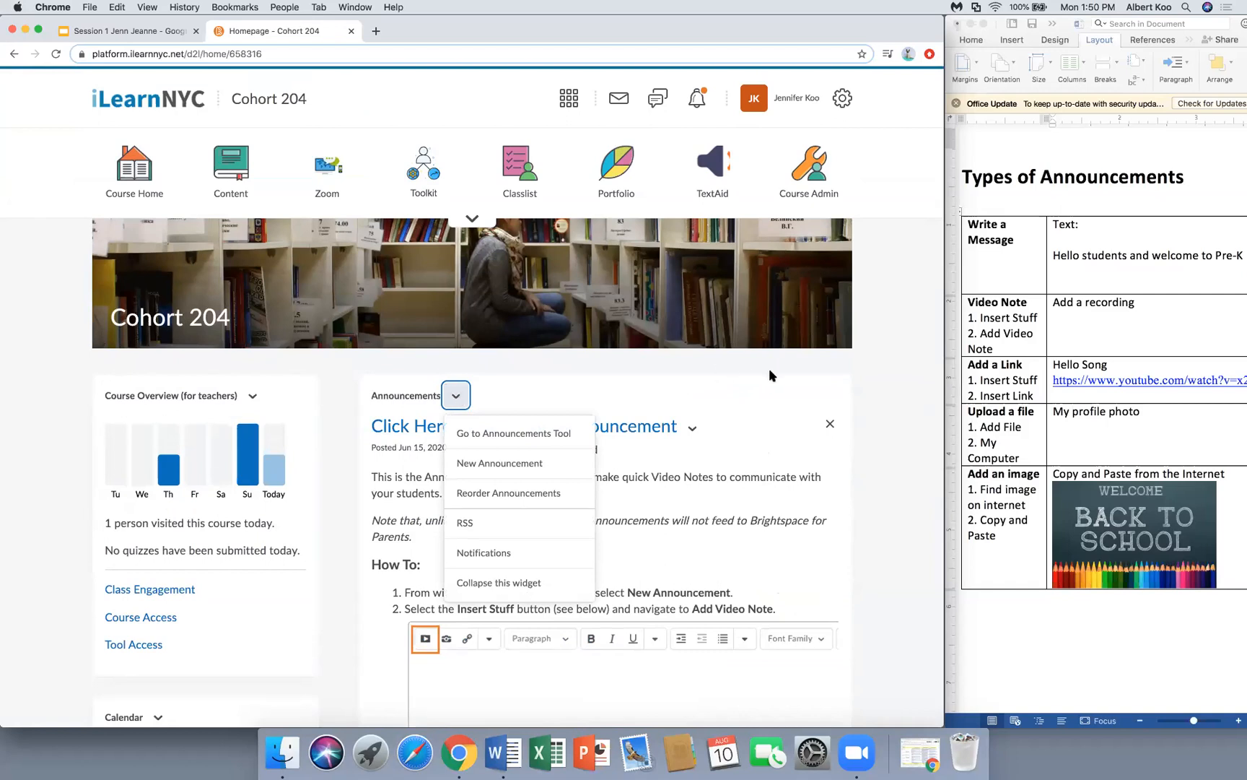
{"action": "left_click", "coordinate": [738, 379]}
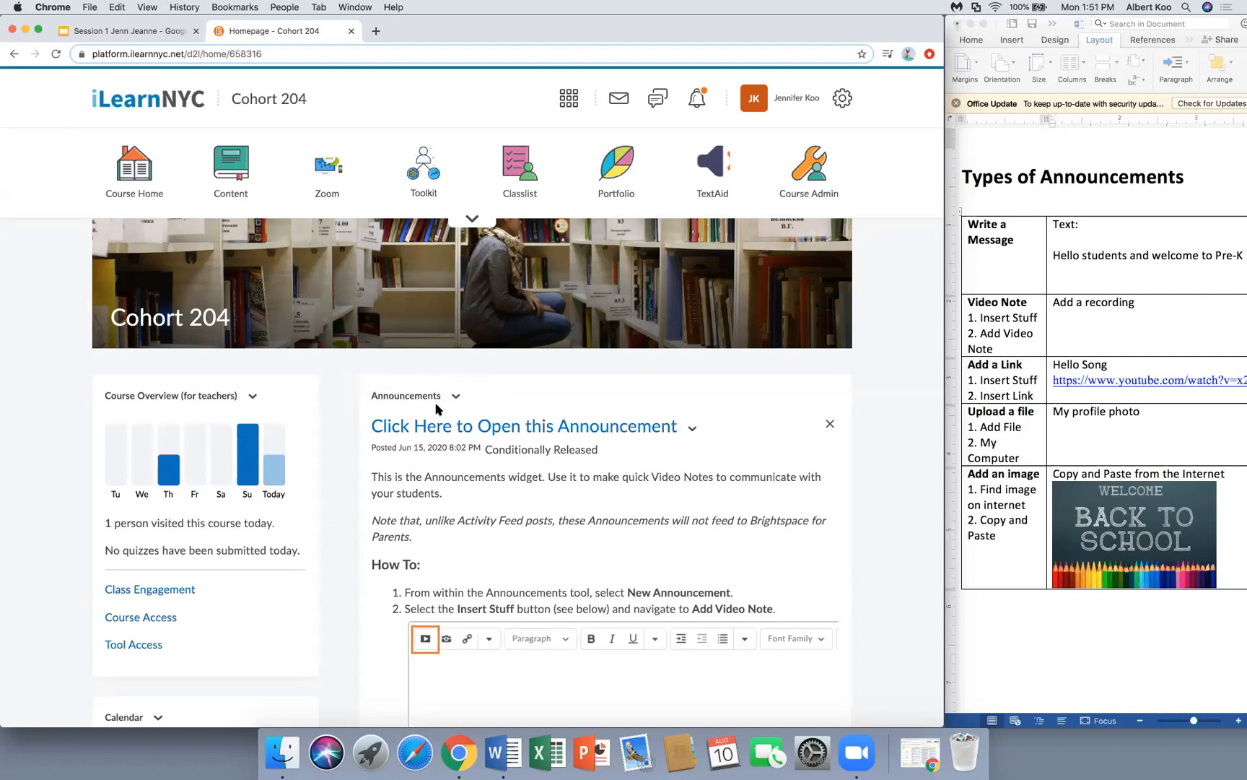
{"action": "left_click", "coordinate": [463, 401]}
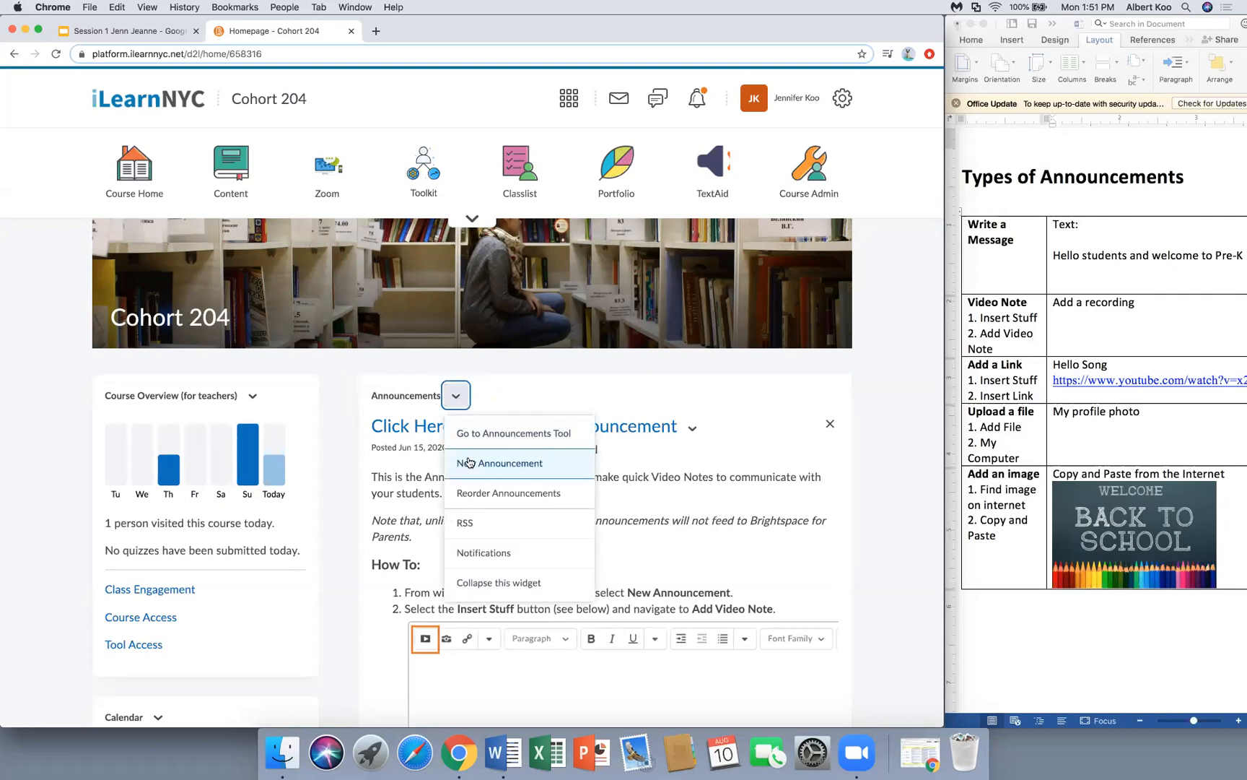
{"action": "left_click", "coordinate": [579, 469]}
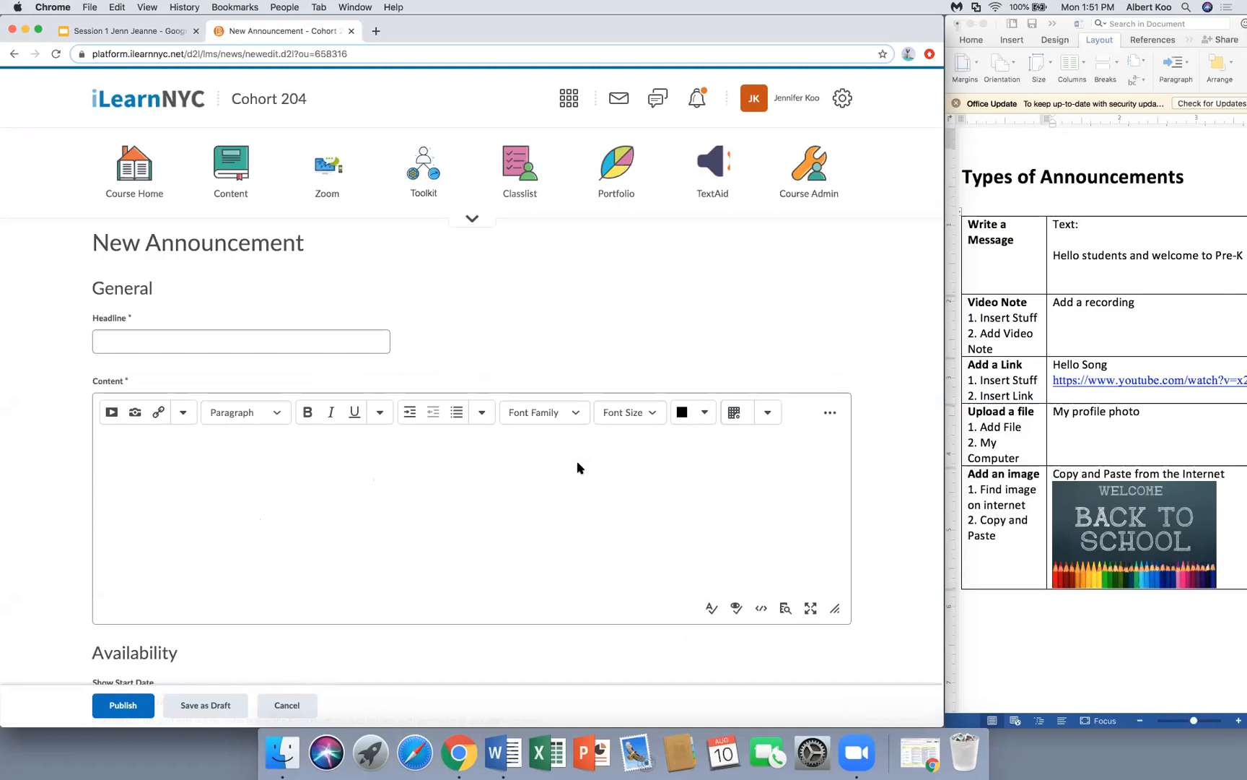
{"action": "left_click", "coordinate": [139, 319]}
{"action": "left_click_drag", "start_coordinate": [139, 319], "coordinate": [90, 317]}
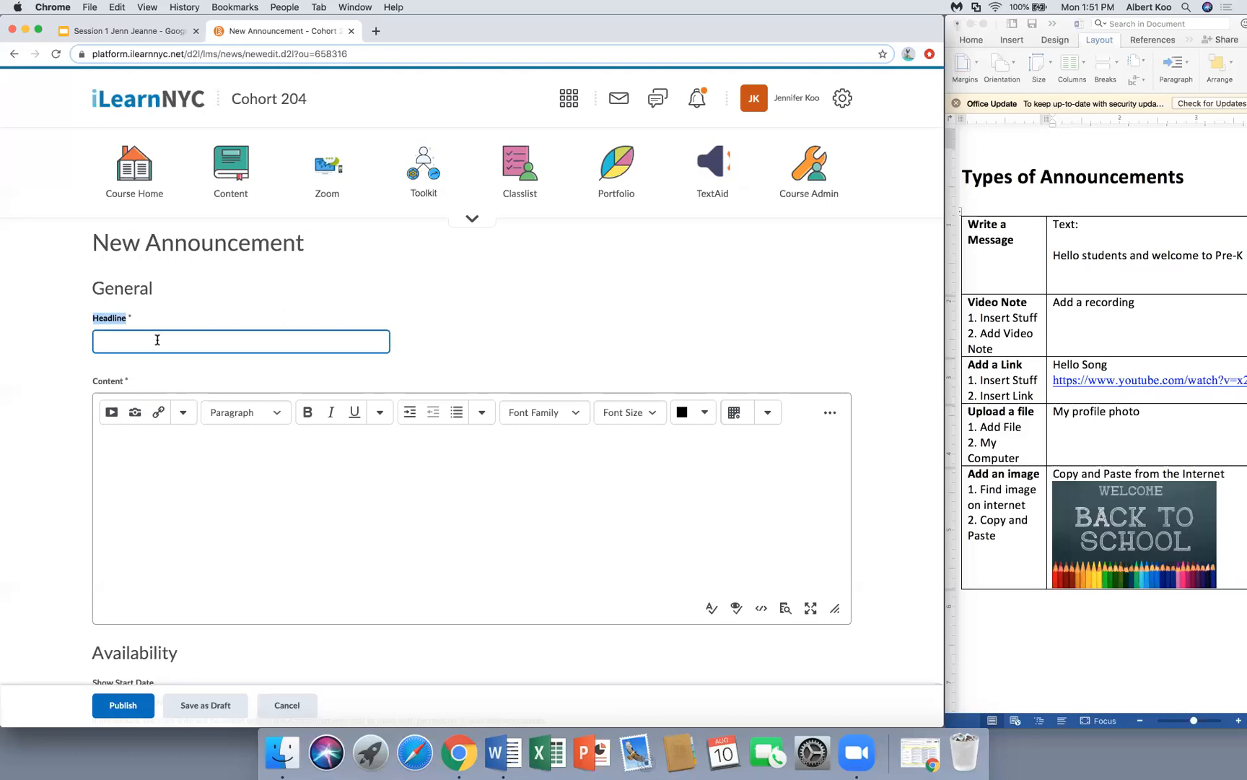
- Enter "Testing" as both the headline and the content of the new announcement, and publish it
{"action": "left_click", "coordinate": [156, 341]}
{"action": "type", "text": "Tteng"}
{"action": "key", "text": "BackSpace"}
{"action": "key", "text": "BackSpace"}
{"action": "key", "text": "BackSpace"}
{"action": "type", "text": "es"}
{"action": "key", "text": "BackSpace"}
{"action": "key", "text": "BackSpace"}
{"action": "key", "text": "BackSpace"}
{"action": "type", "text": "esting"}
{"action": "left_click", "coordinate": [167, 442]}
{"action": "type", "text": "Testing"}
{"action": "left_click", "coordinate": [134, 714]}
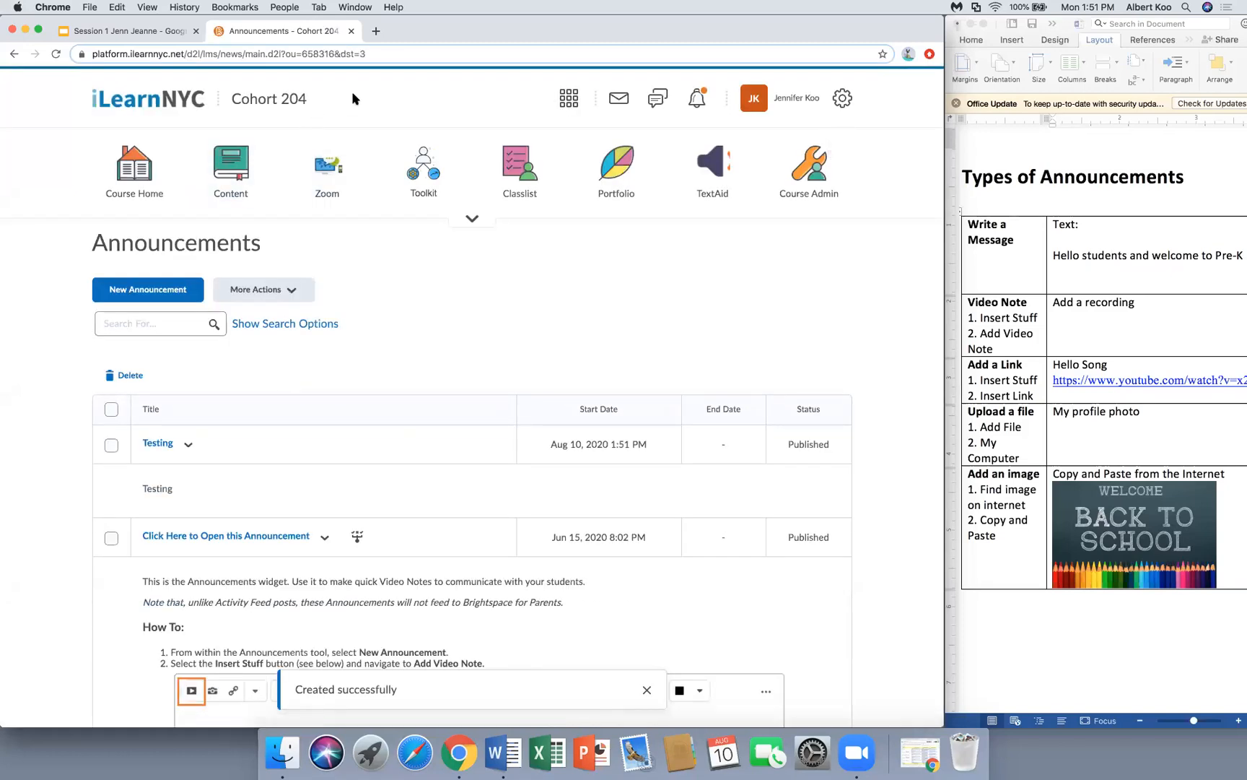
- Return to the Cohort 204 homepage and look through the posted announcements, including the new Testing one
{"action": "left_click", "coordinate": [275, 94]}
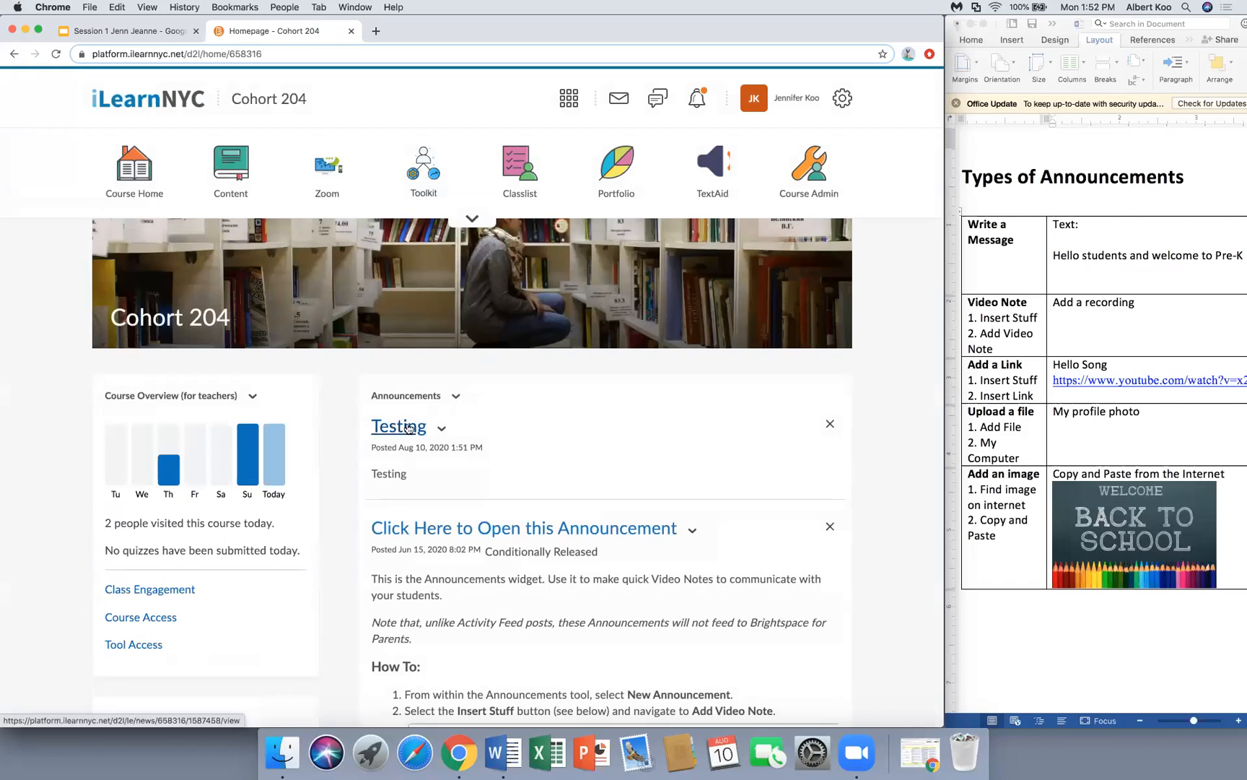
{"action": "scroll", "coordinate": [574, 427], "scroll_direction": "down", "scroll_amount": 2}
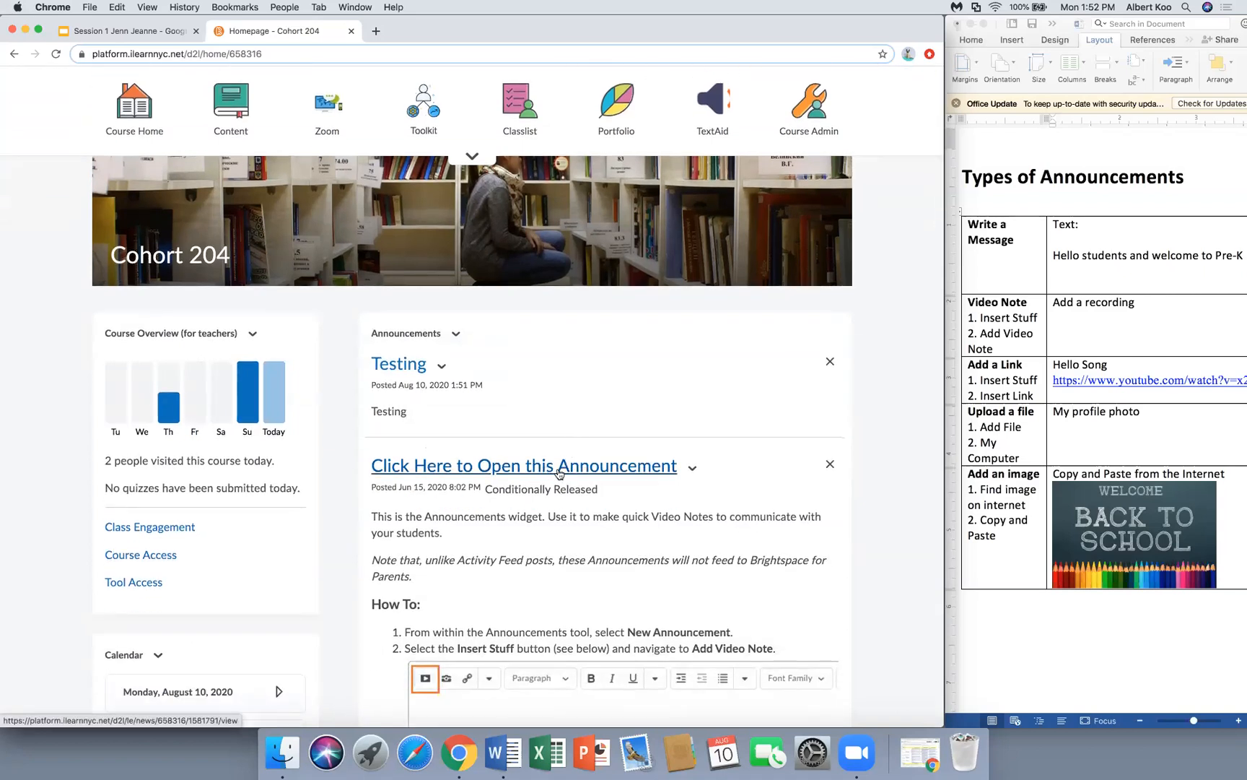
{"action": "scroll", "coordinate": [558, 473], "scroll_direction": "down", "scroll_amount": 10}
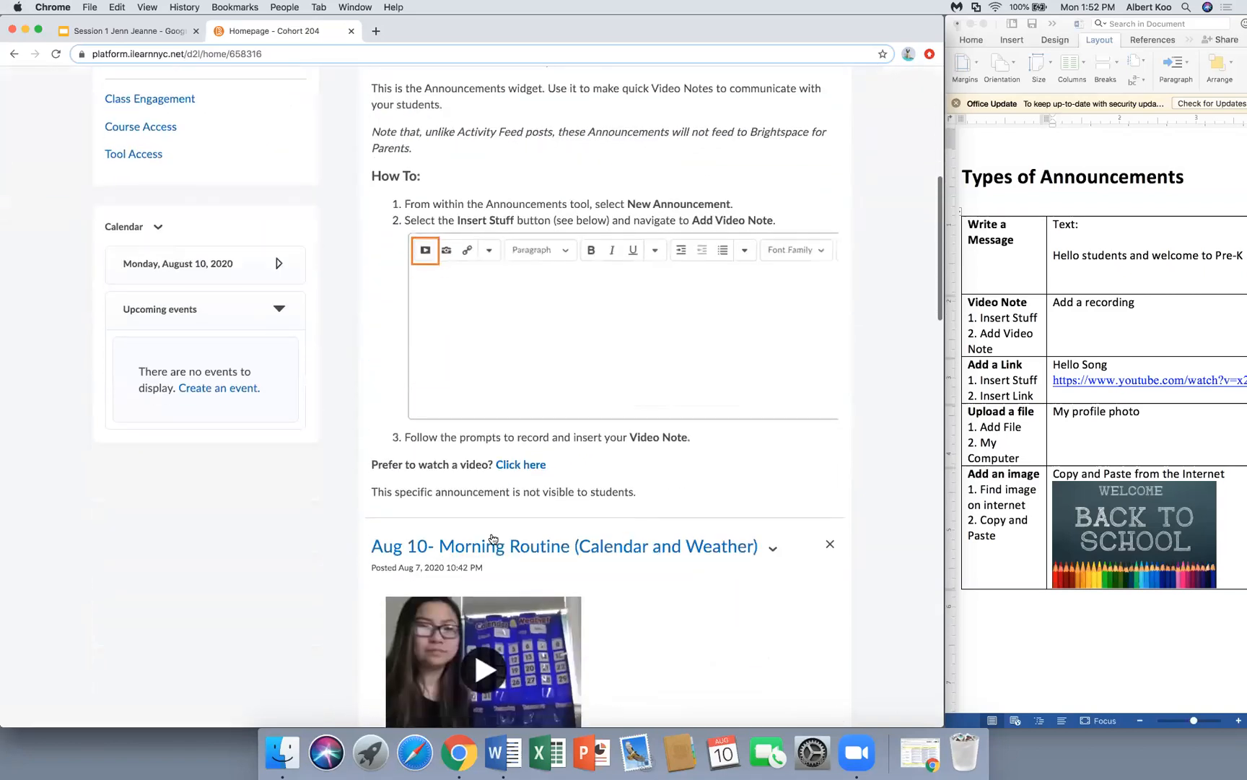
{"action": "scroll", "coordinate": [467, 550], "scroll_direction": "down", "scroll_amount": 7}
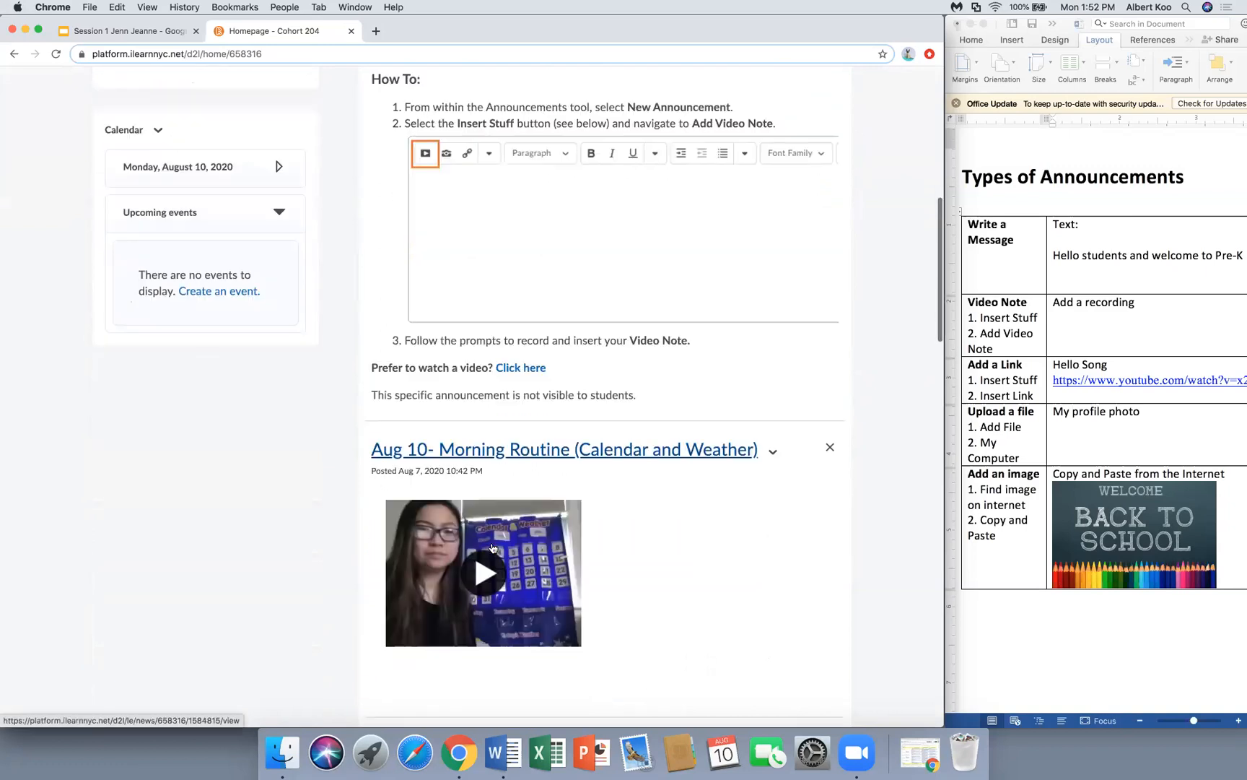
{"action": "scroll", "coordinate": [467, 556], "scroll_direction": "down", "scroll_amount": 7}
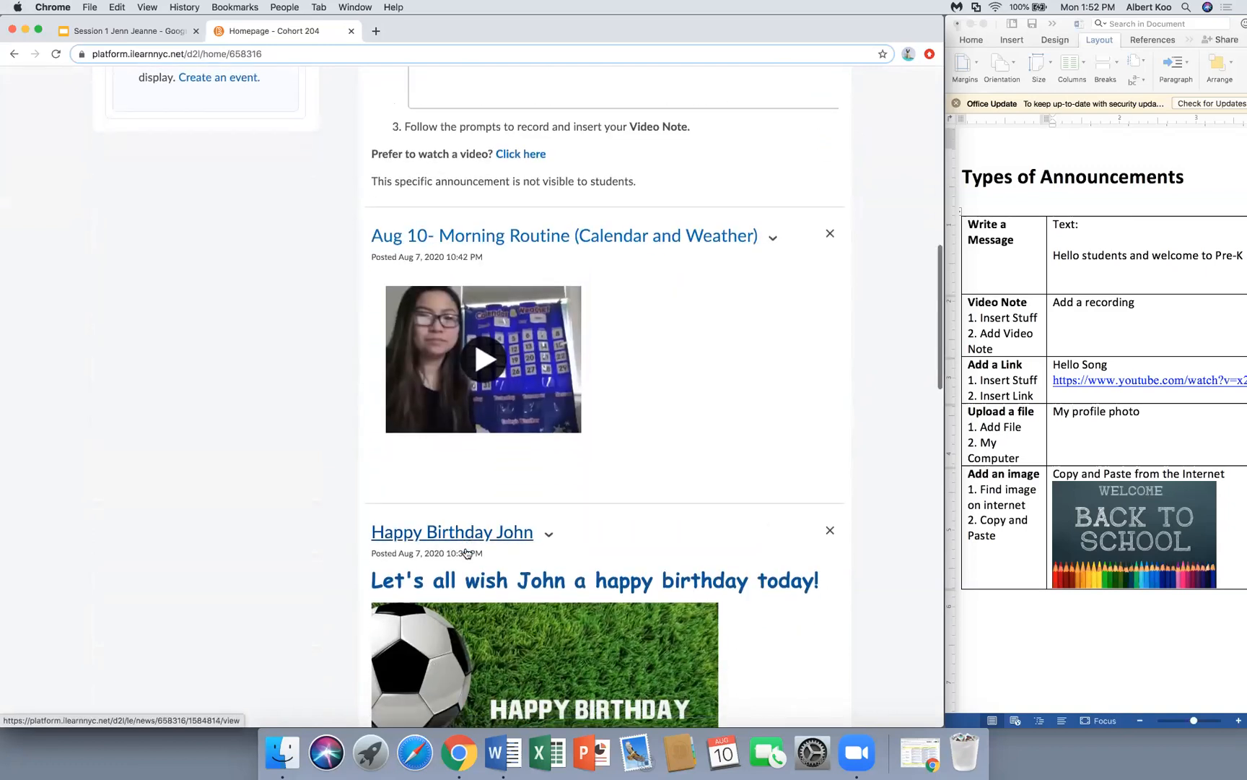
{"action": "scroll", "coordinate": [465, 552], "scroll_direction": "down", "scroll_amount": 1}
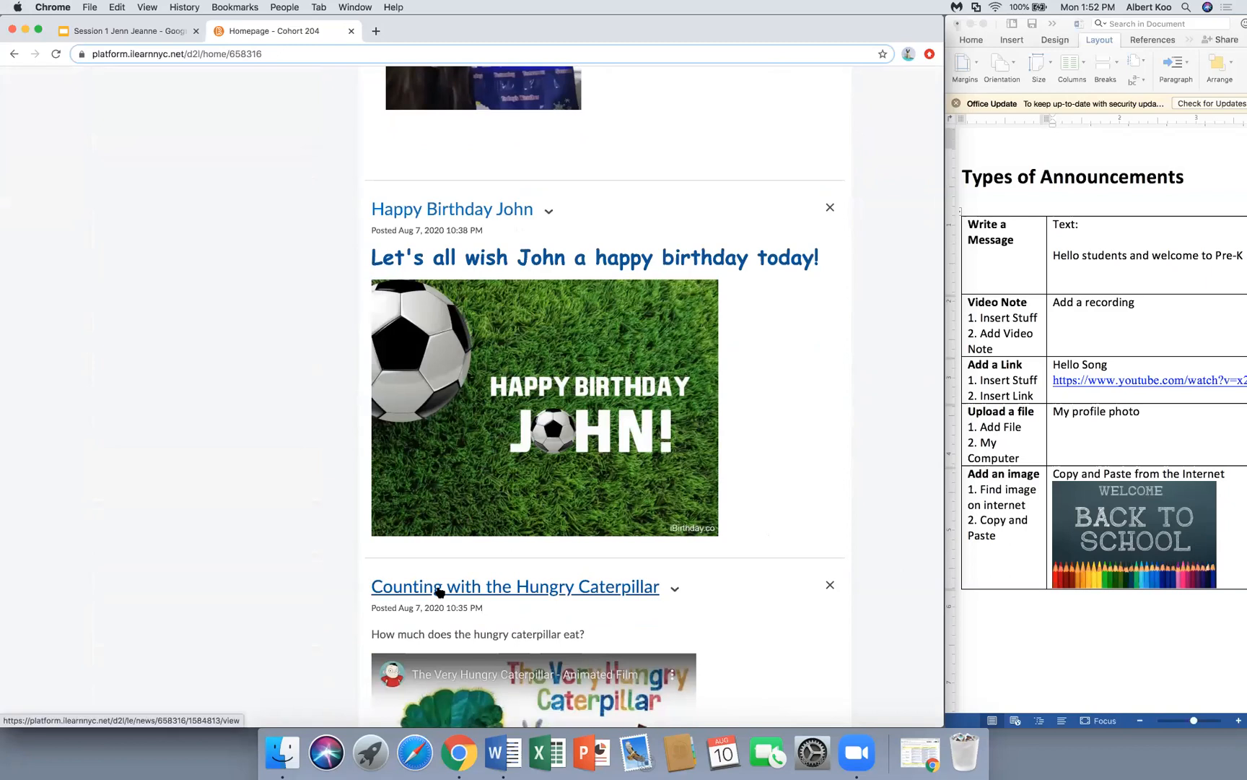
{"action": "scroll", "coordinate": [440, 592], "scroll_direction": "up", "scroll_amount": 20}
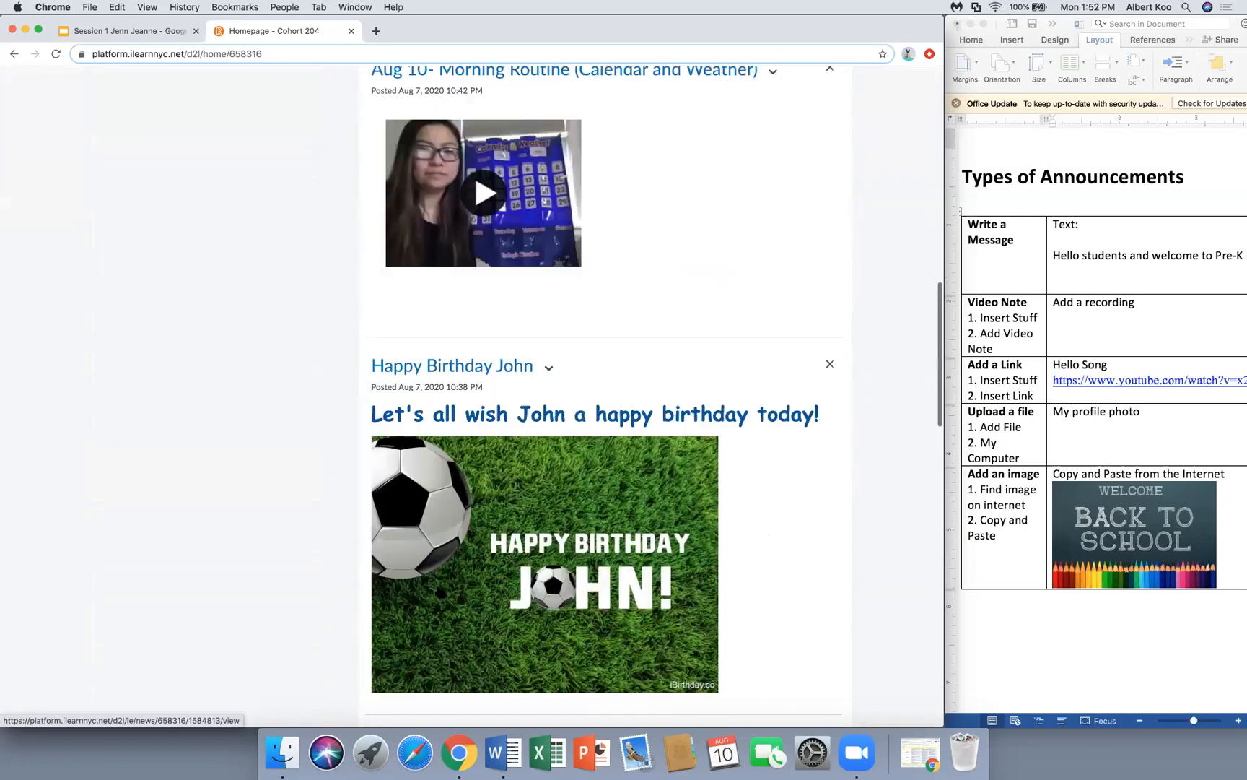
{"action": "scroll", "coordinate": [431, 462], "scroll_direction": "down", "scroll_amount": 1}
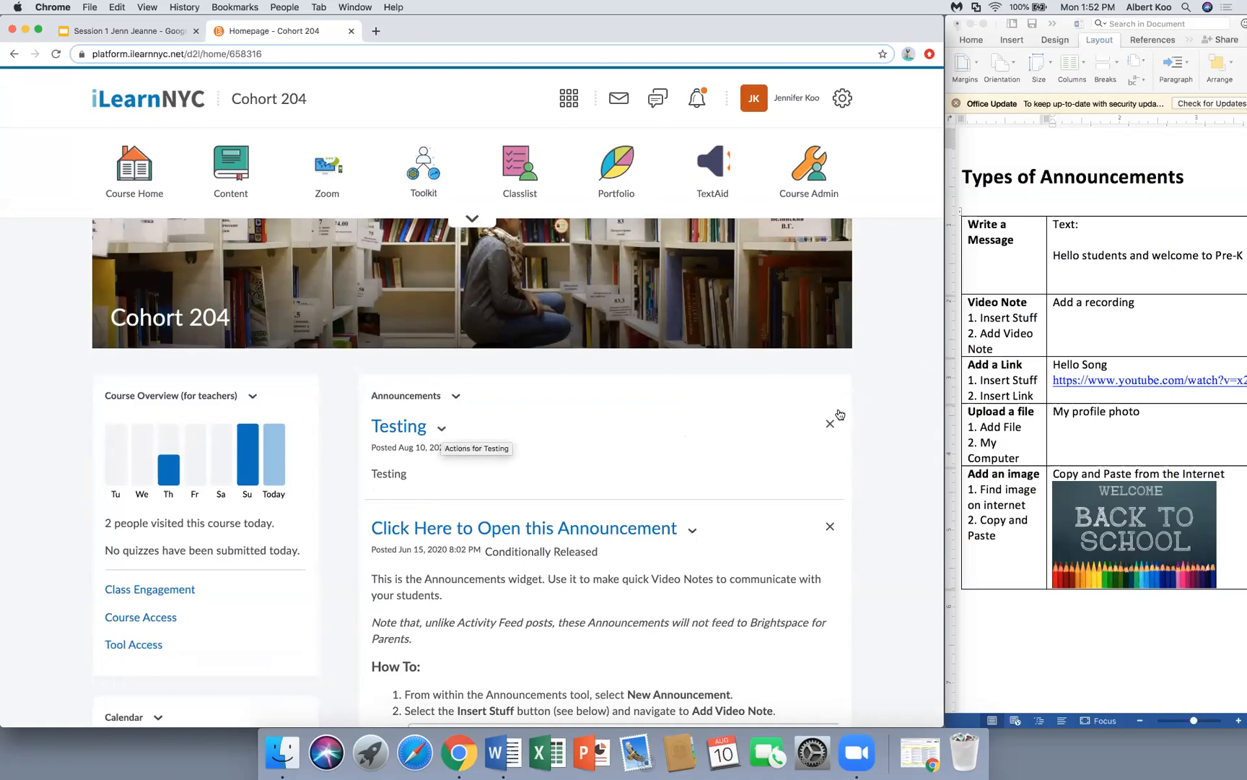
- Try to dismiss the Testing announcement from the homepage, and reload the page
{"action": "left_click", "coordinate": [830, 424]}
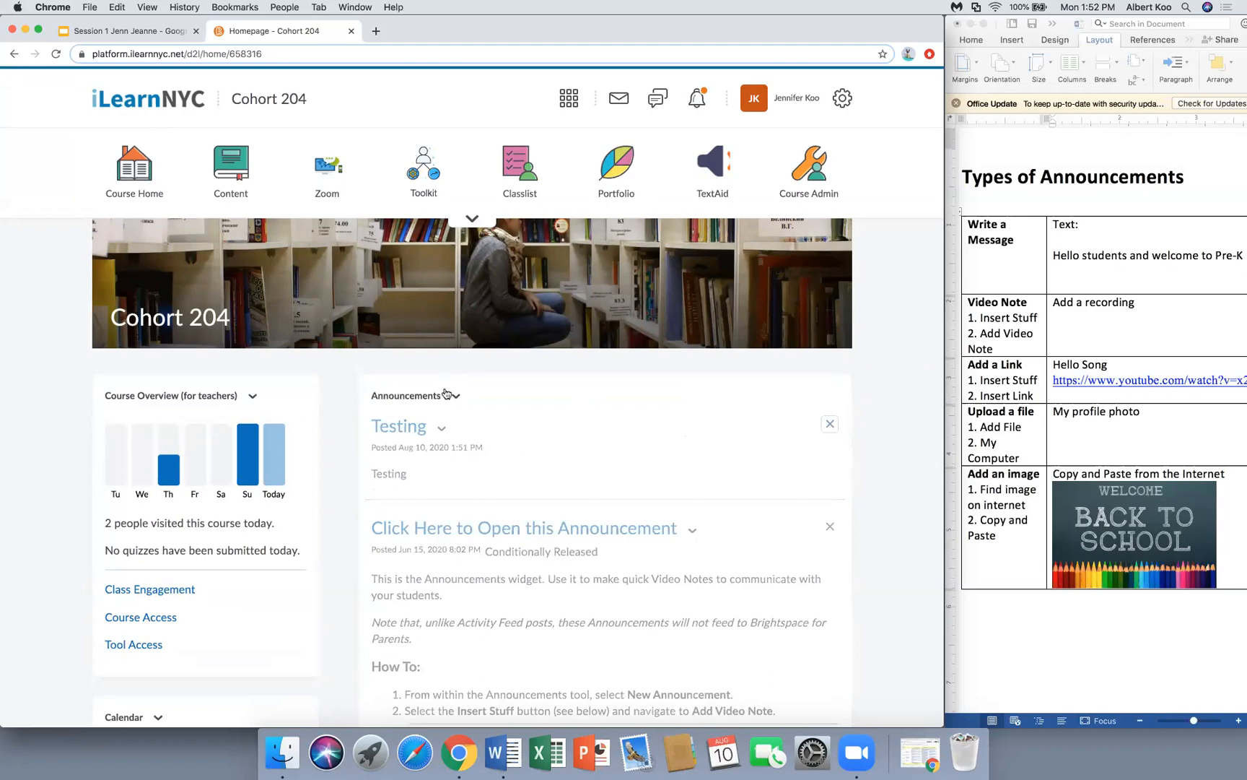
{"action": "left_click", "coordinate": [456, 396]}
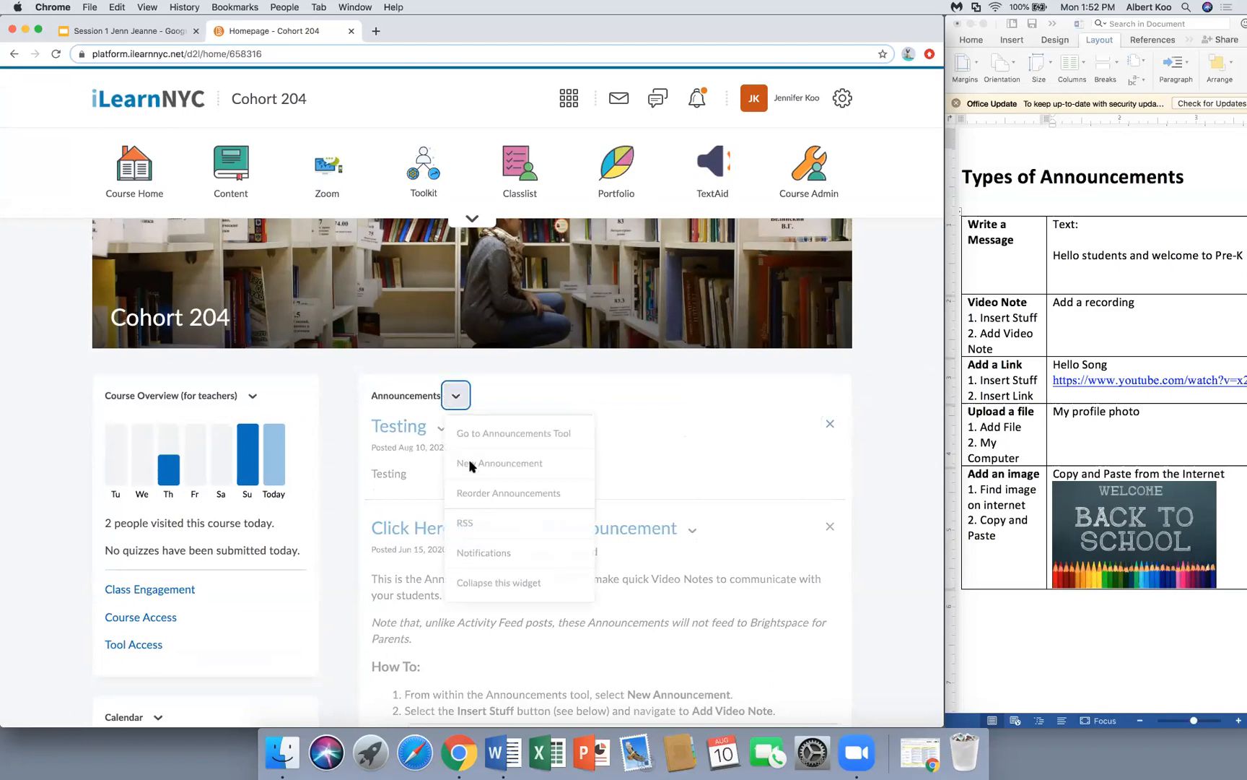
{"action": "left_click", "coordinate": [567, 391]}
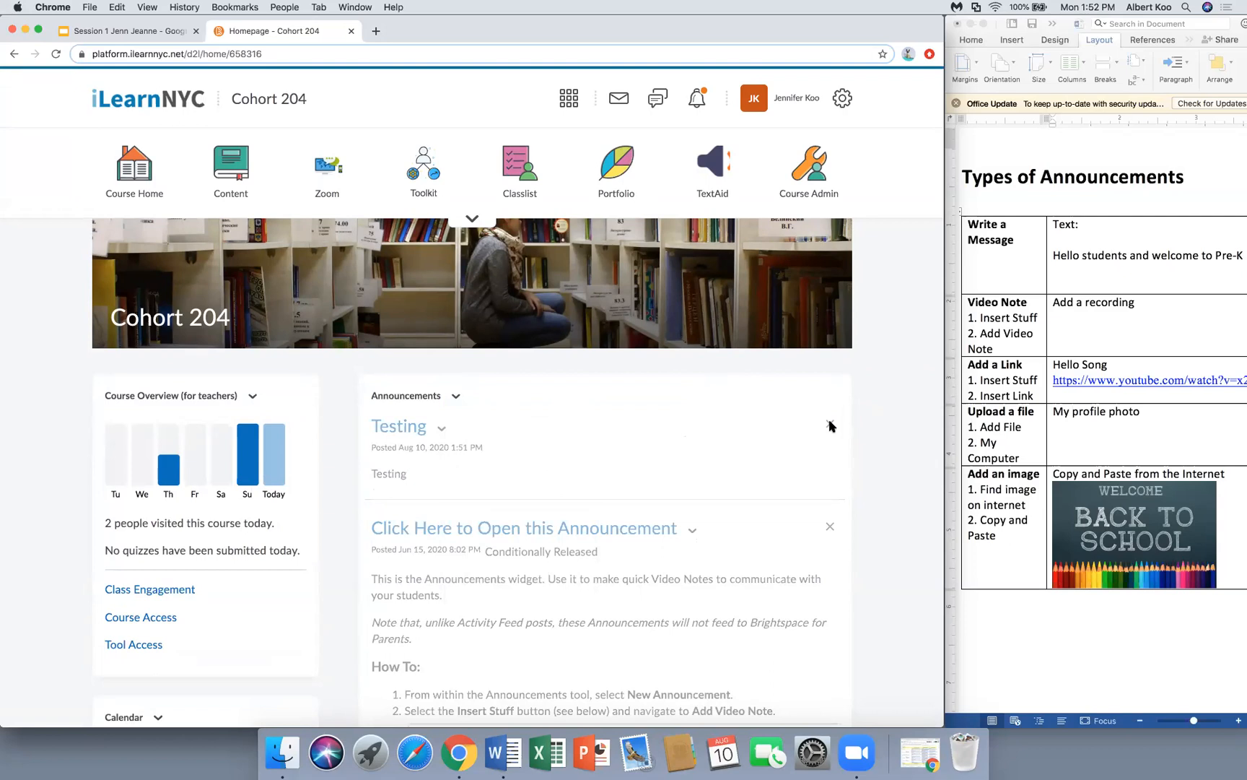
{"action": "left_click", "coordinate": [455, 396]}
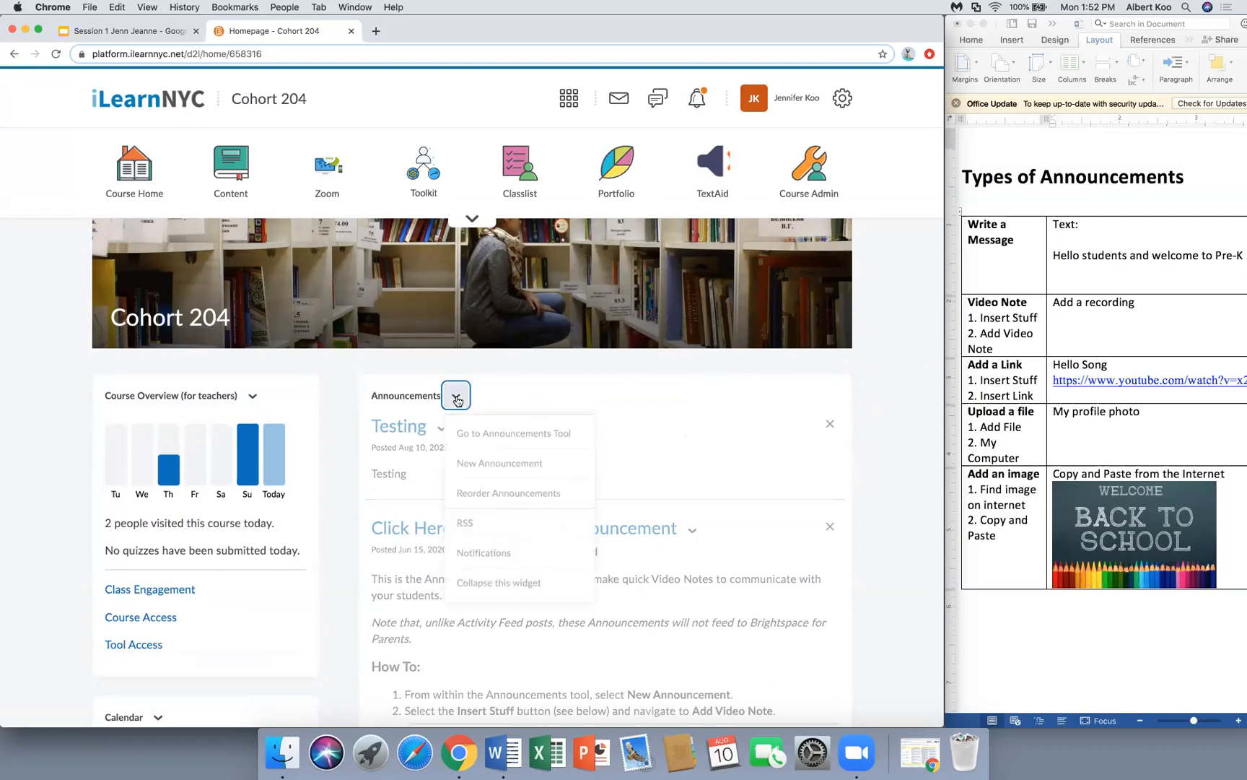
{"action": "left_click", "coordinate": [55, 55]}
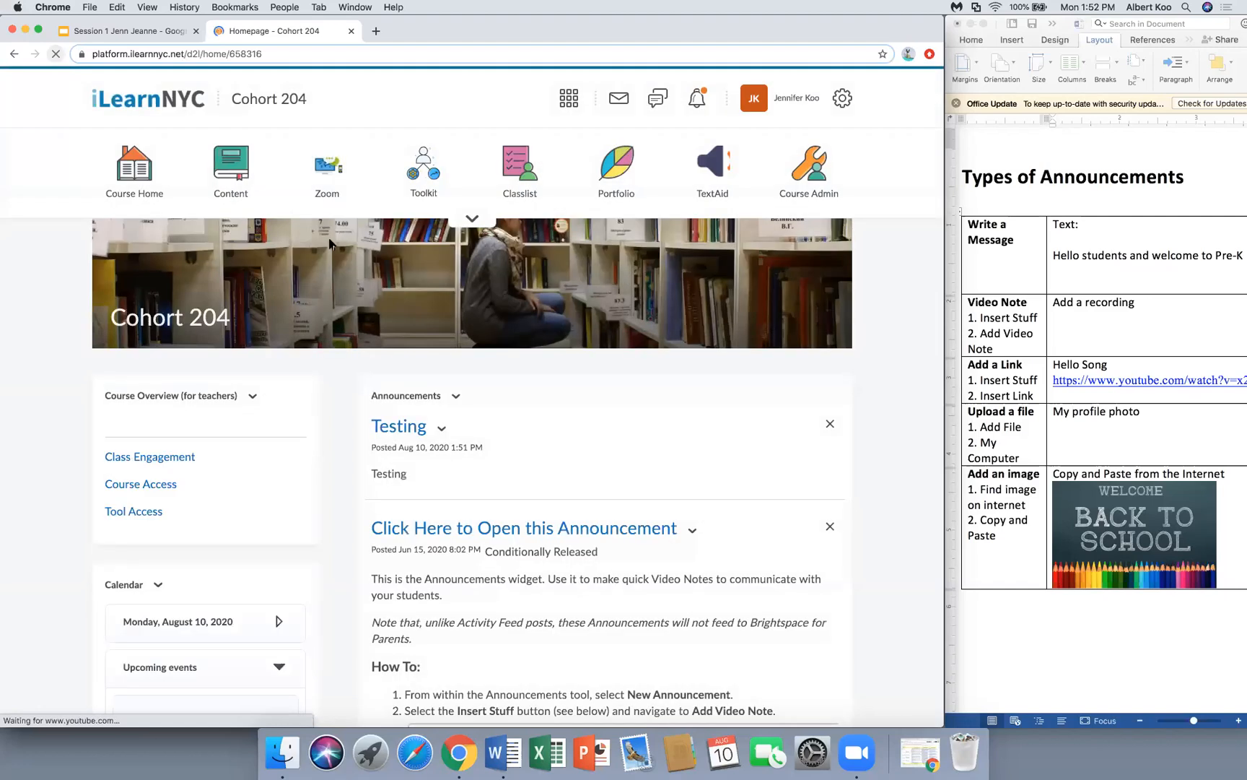
- Start another new announcement with a headline welcoming students to the teacher's Pre-K class
{"action": "left_click", "coordinate": [456, 397]}
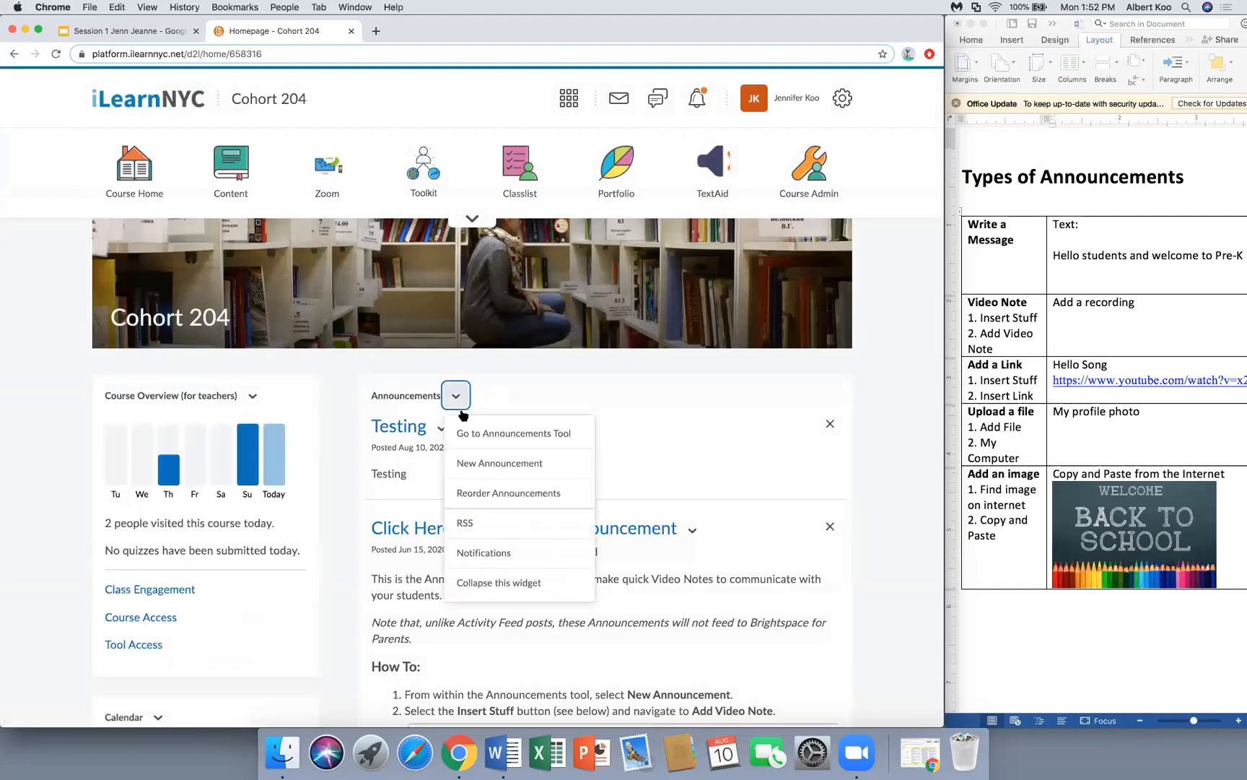
{"action": "left_click", "coordinate": [473, 464]}
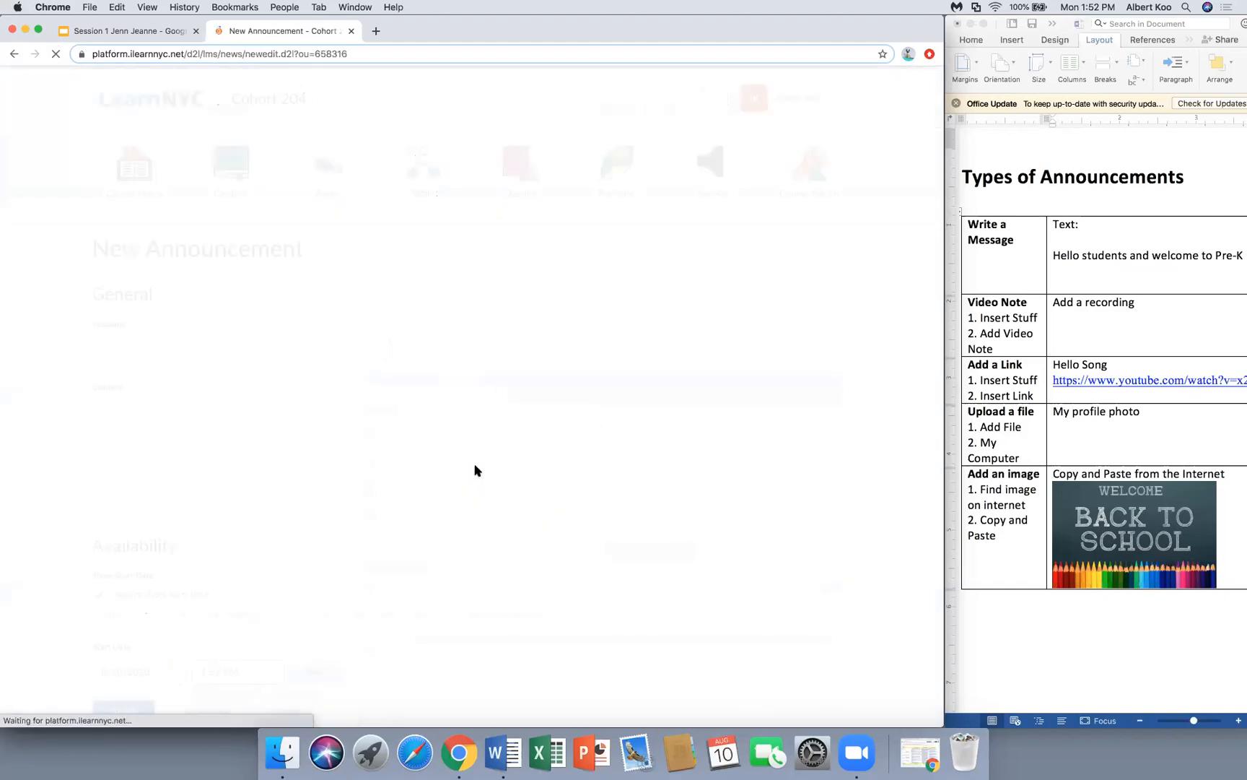
{"action": "left_click", "coordinate": [339, 340]}
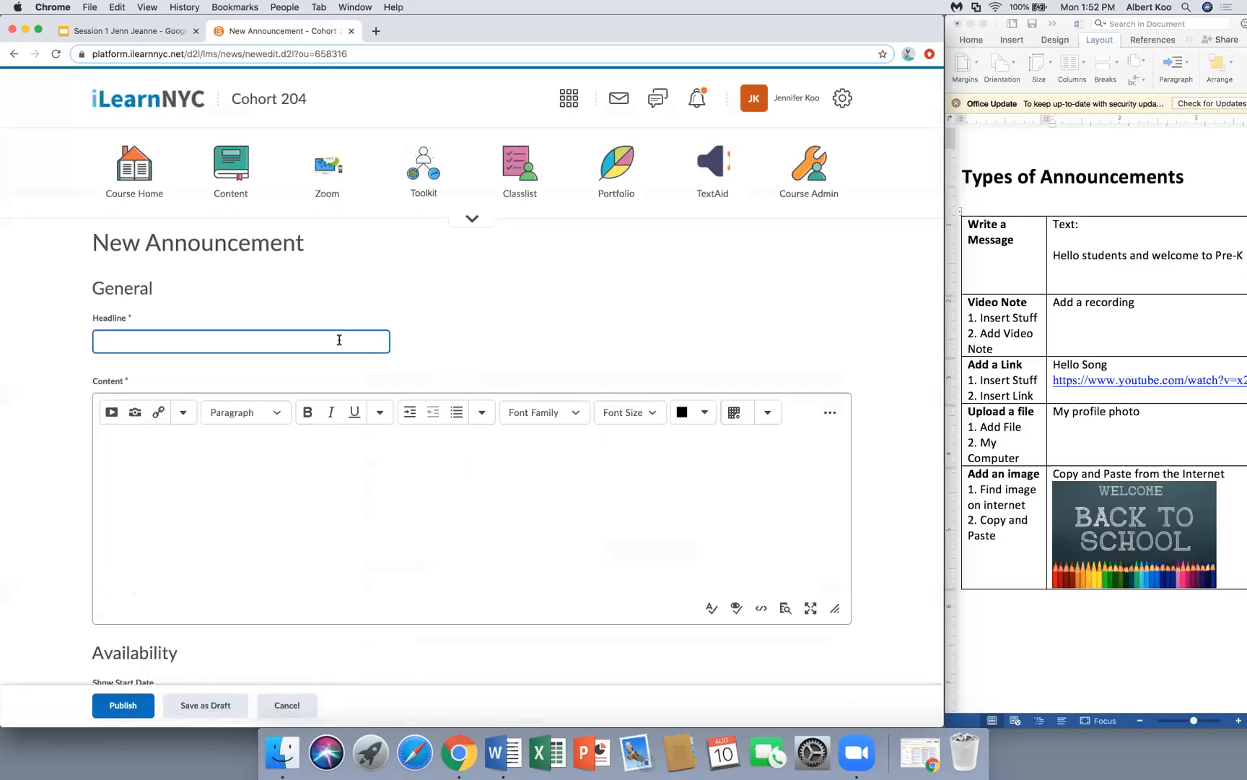
{"action": "type", "text": "Welcome to Mrs. Koo's Pre-K Class"}
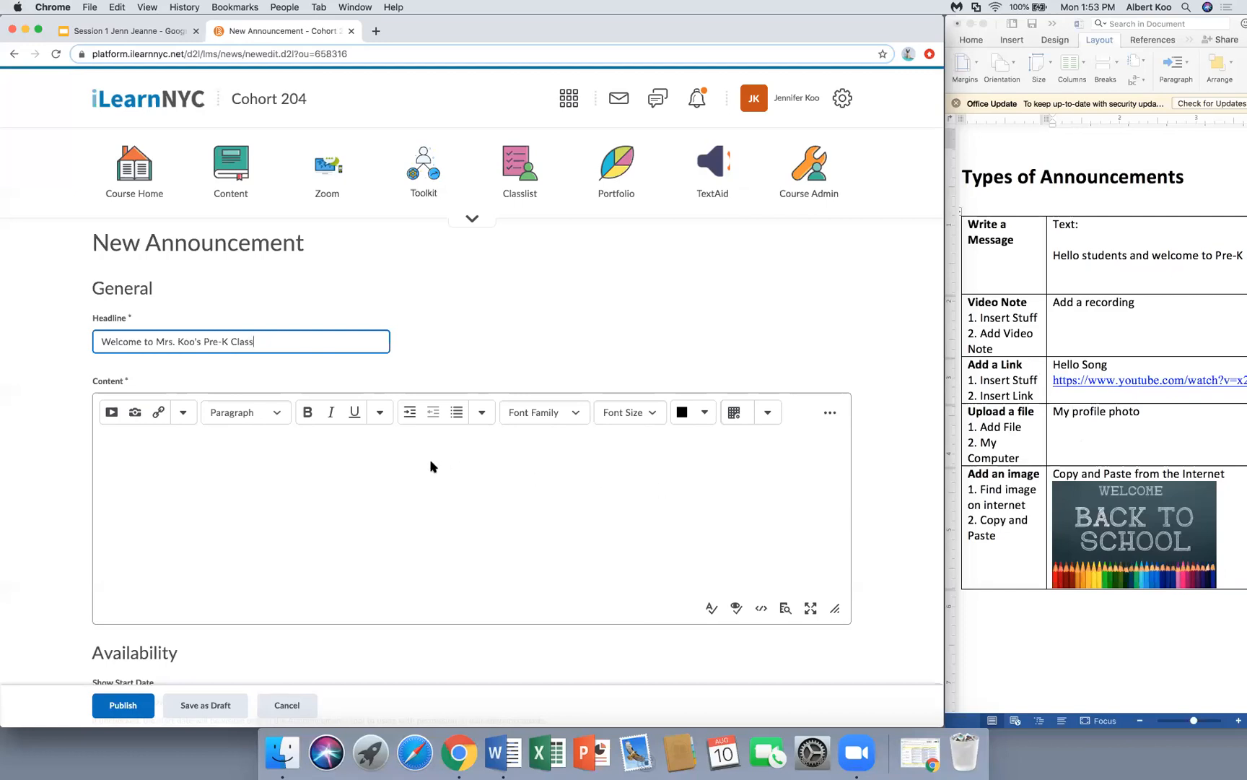
- Write "Hello students and welcome to Pre-K. I am your teacher" followed by the teacher's name as the announcement content
{"action": "left_click", "coordinate": [293, 456]}
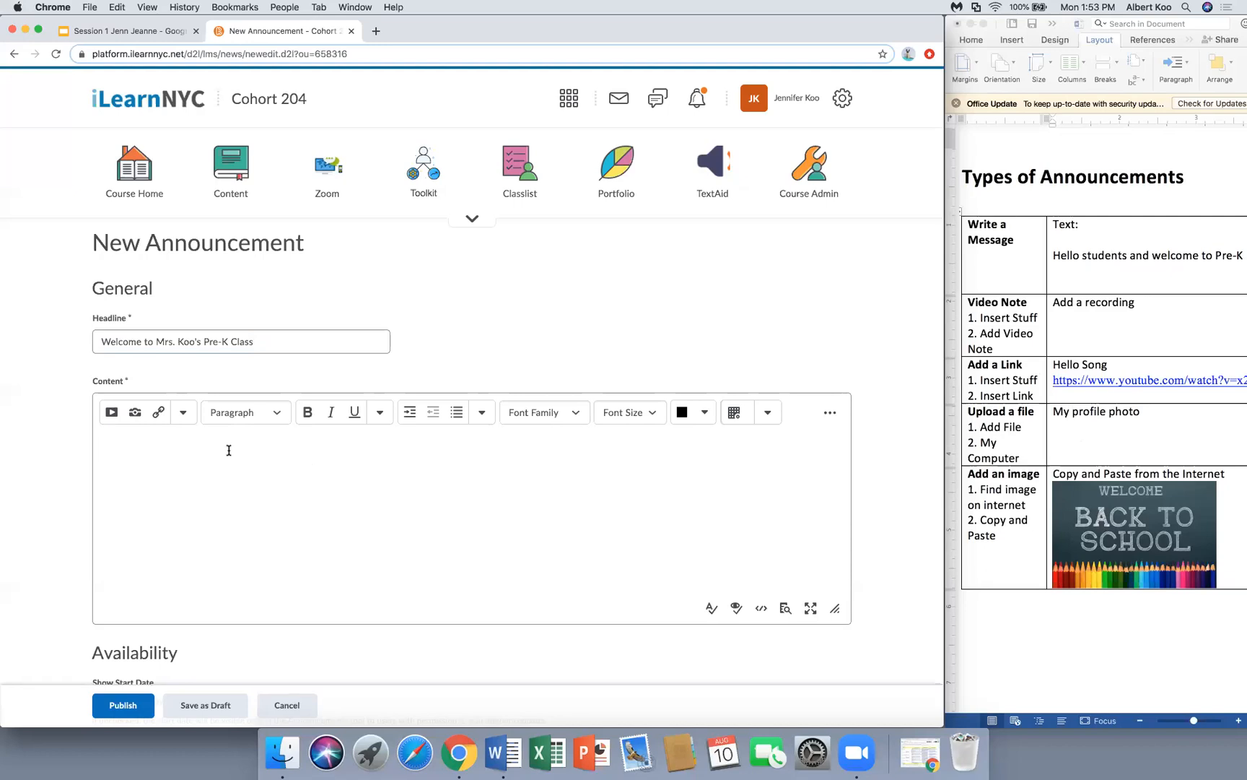
{"action": "type", "text": "Welcome"}
{"action": "key", "text": "BackSpace"}
{"action": "key", "text": "BackSpace"}
{"action": "key", "text": "BackSpace"}
{"action": "key", "text": "BackSpace"}
{"action": "key", "text": "BackSpace"}
{"action": "key", "text": "BackSpace"}
{"action": "key", "text": "BackSpace"}
{"action": "key", "text": "BackSpace"}
{"action": "type", "text": "Hello students and welcome to Pre-K"}
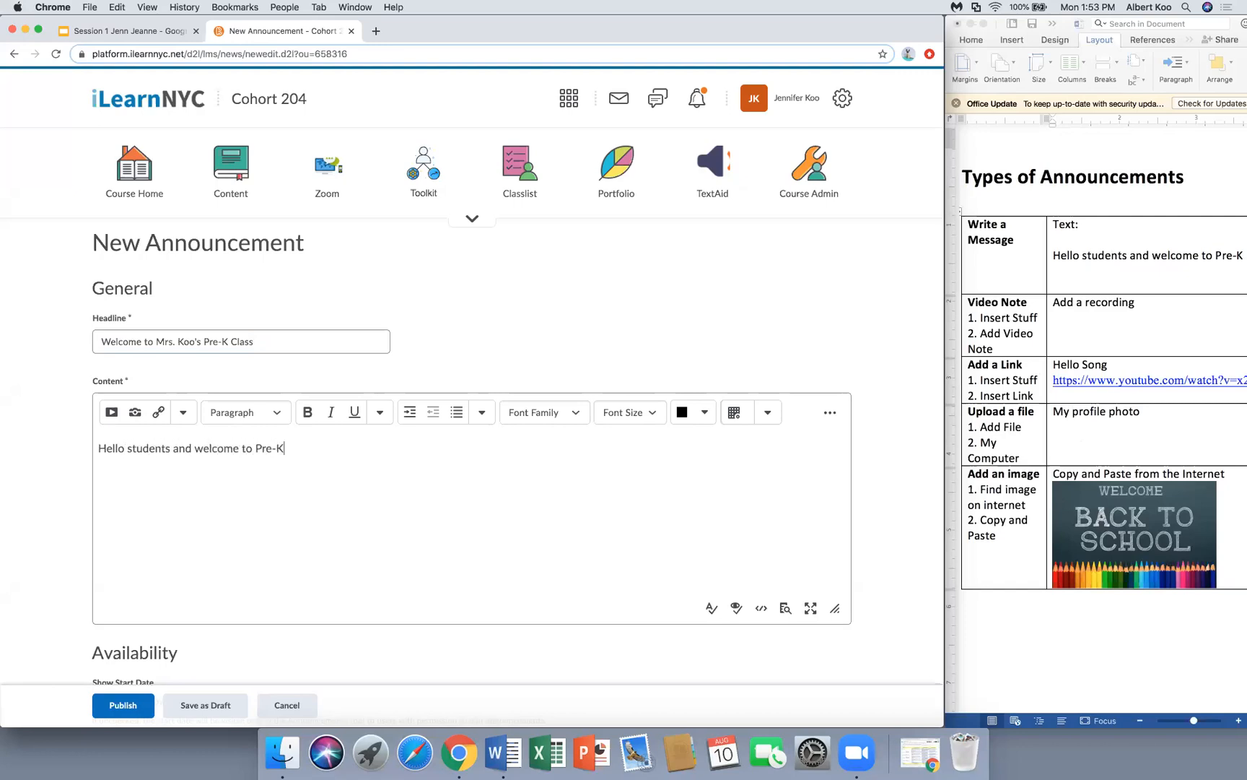
{"action": "type", "text": ". I am your teacher Mrs. Koo"}
- Format the whole greeting in the announcement content as bold, italic and underlined
{"action": "left_click_drag", "start_coordinate": [433, 453], "coordinate": [97, 448]}
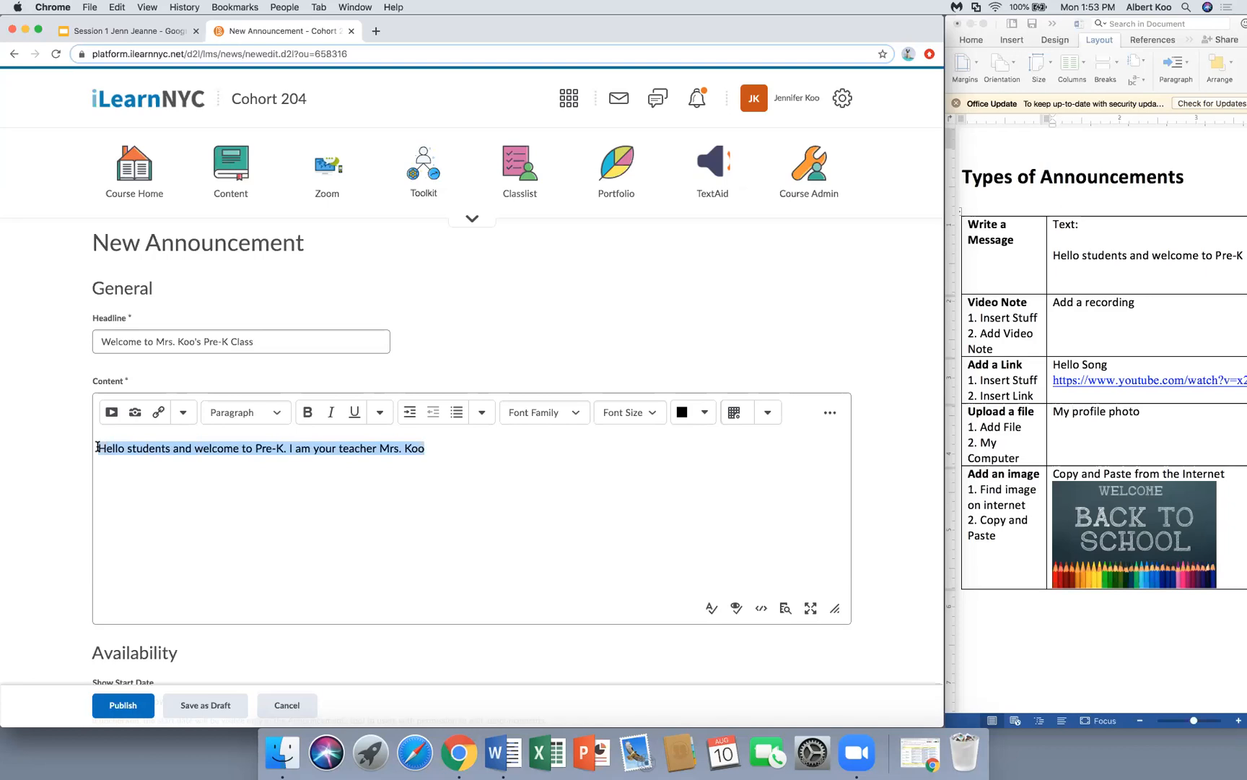
{"action": "left_click", "coordinate": [309, 417]}
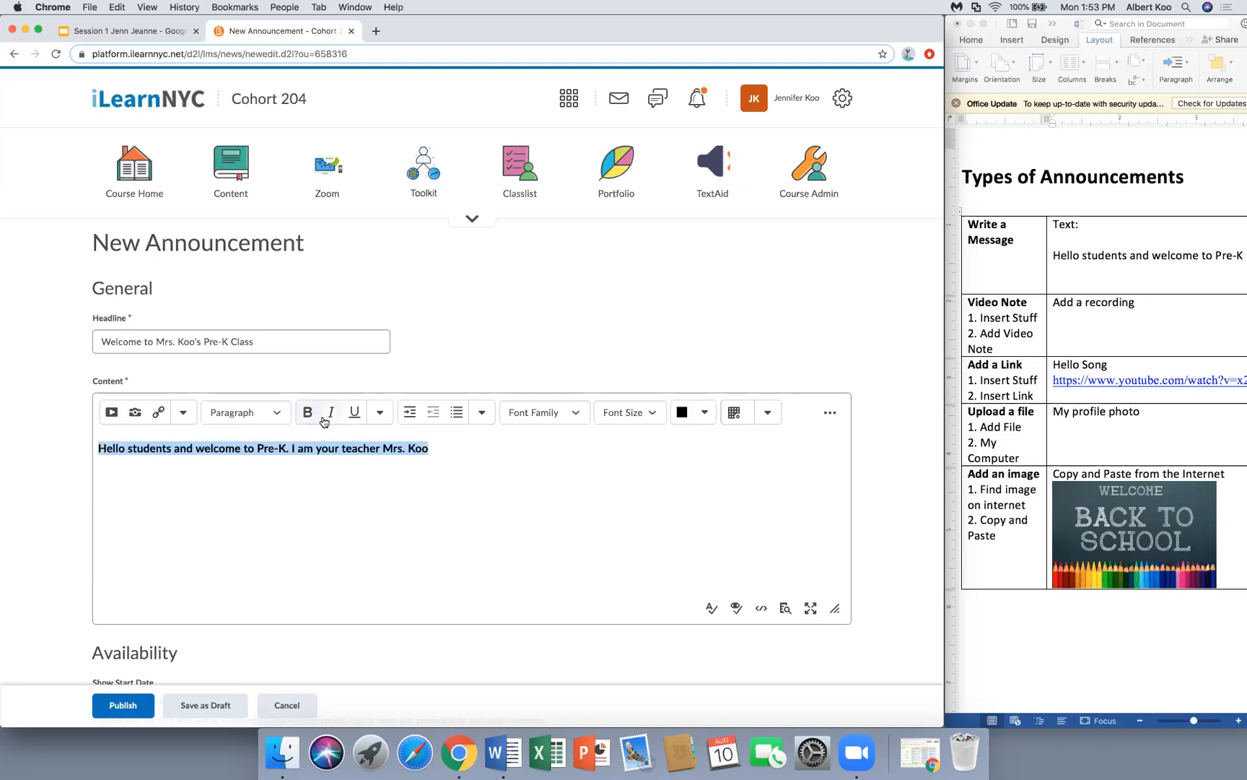
{"action": "left_click", "coordinate": [332, 415]}
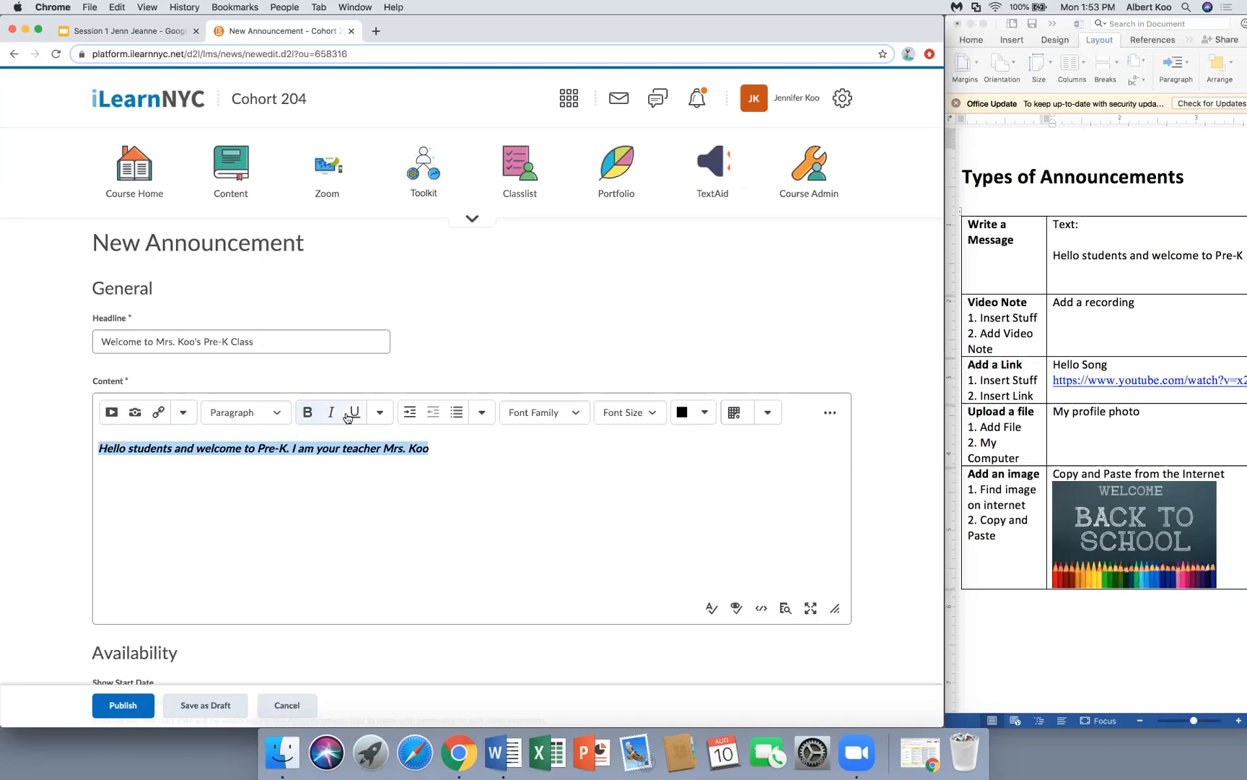
{"action": "left_click", "coordinate": [347, 417]}
- Try indenting the greeting by two levels, and outdent it back to the margin
{"action": "left_click", "coordinate": [410, 415]}
{"action": "left_click", "coordinate": [409, 417]}
{"action": "left_click", "coordinate": [433, 412]}
{"action": "left_click", "coordinate": [433, 412]}
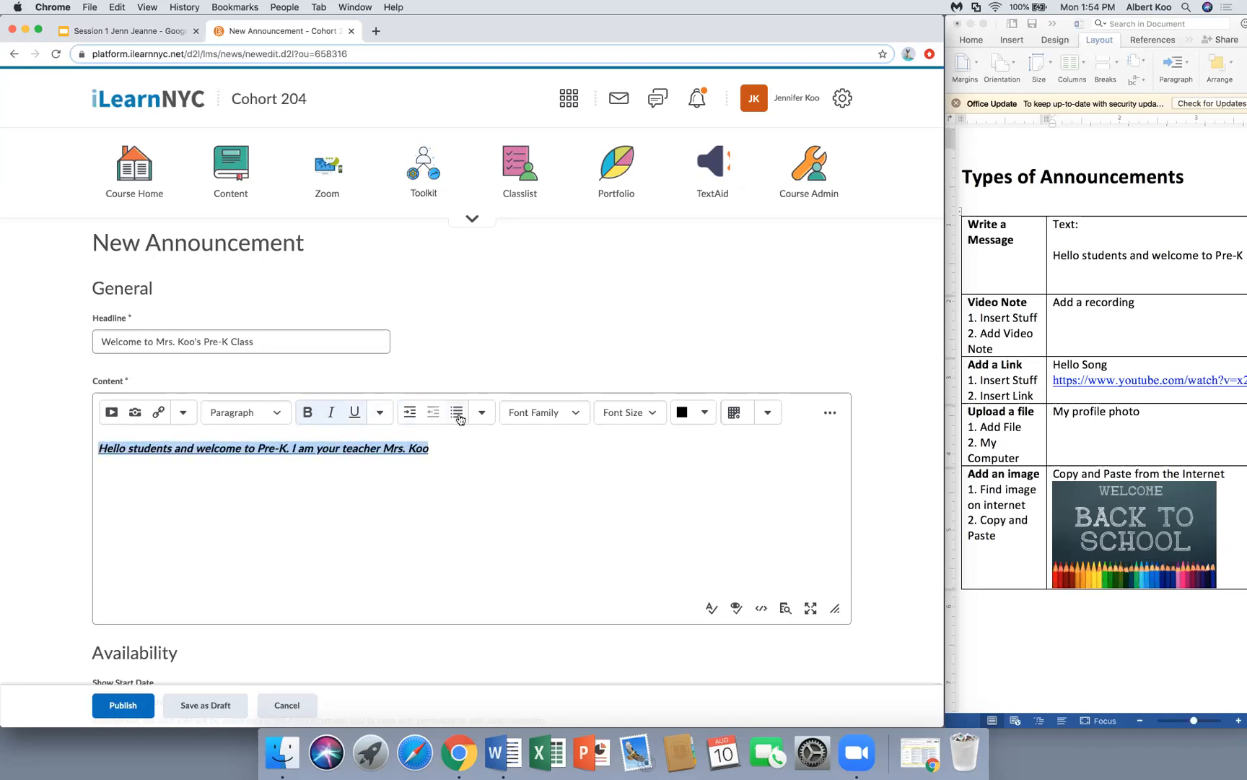
- Try formatting the greeting as a centred item in a bulleted list
{"action": "left_click", "coordinate": [457, 413]}
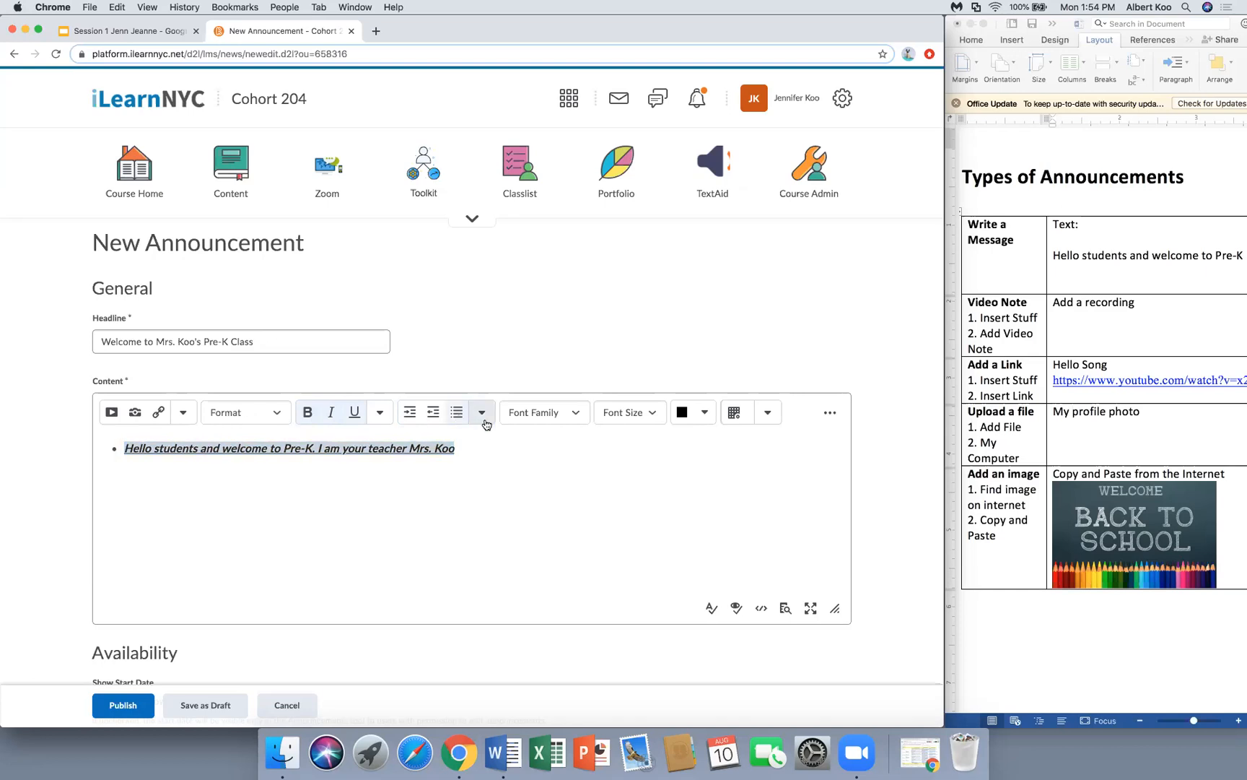
{"action": "left_click", "coordinate": [483, 418]}
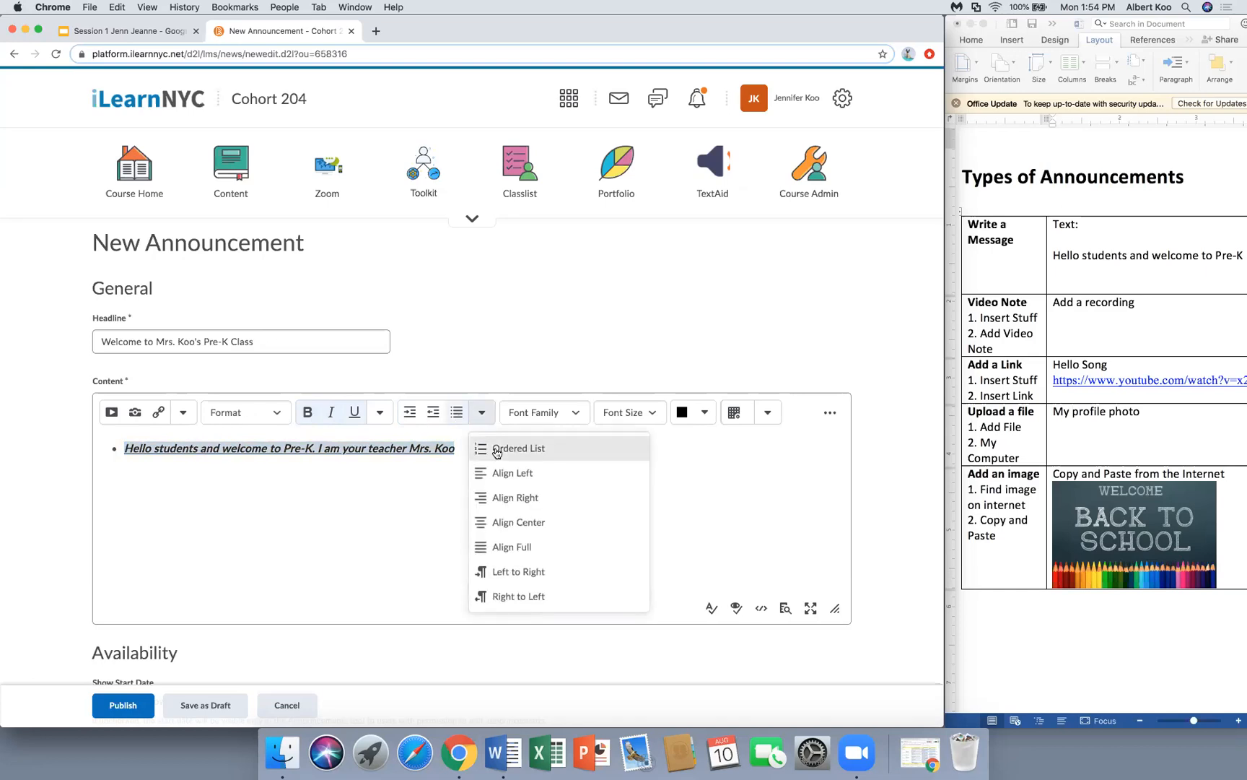
{"action": "left_click", "coordinate": [508, 521]}
- Make the greeting a left-aligned ordered list and split it into two items after "Pre-K."
{"action": "left_click", "coordinate": [483, 412]}
{"action": "left_click", "coordinate": [496, 442]}
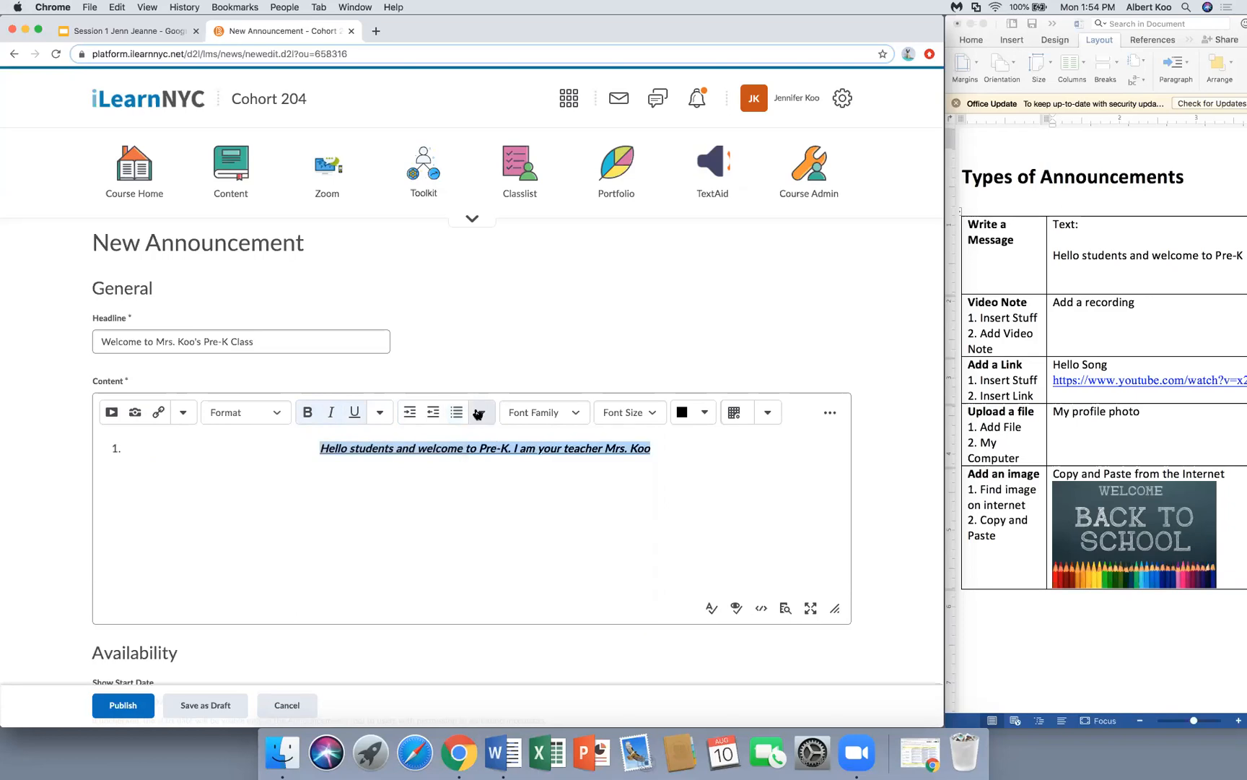
{"action": "left_click", "coordinate": [478, 413]}
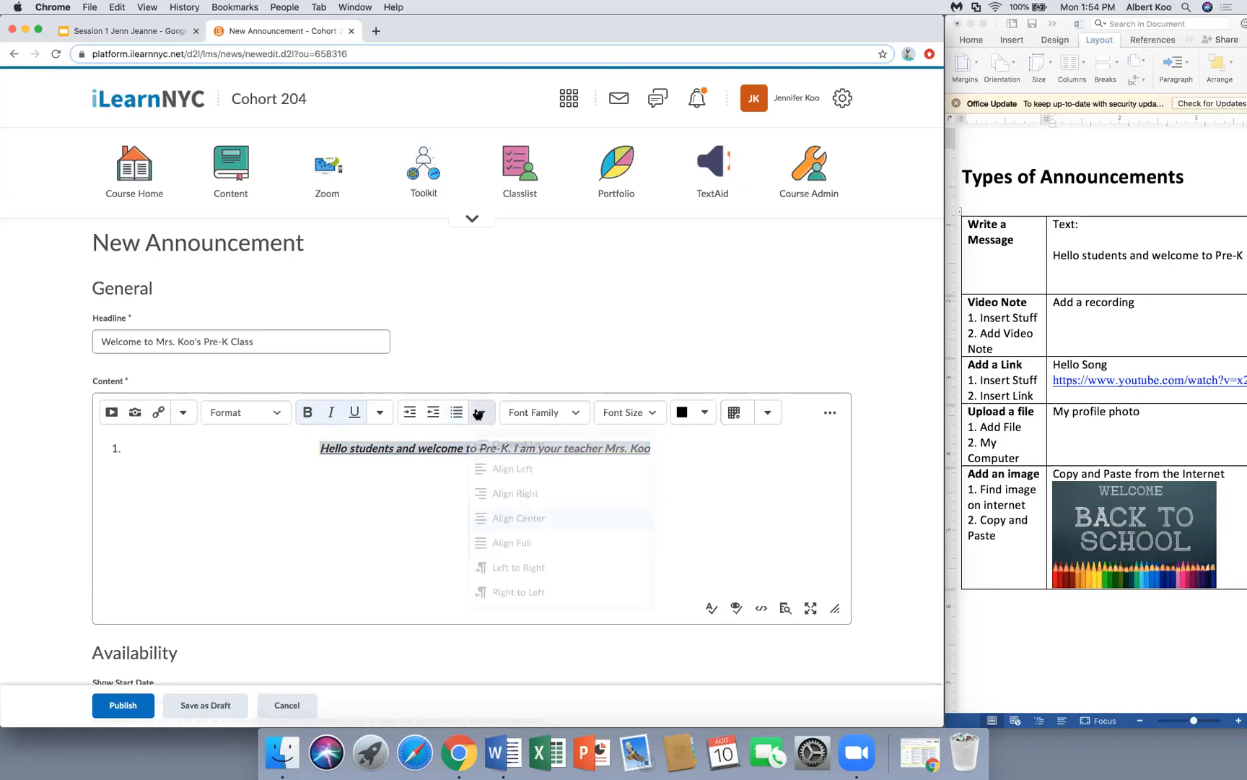
{"action": "left_click", "coordinate": [500, 474]}
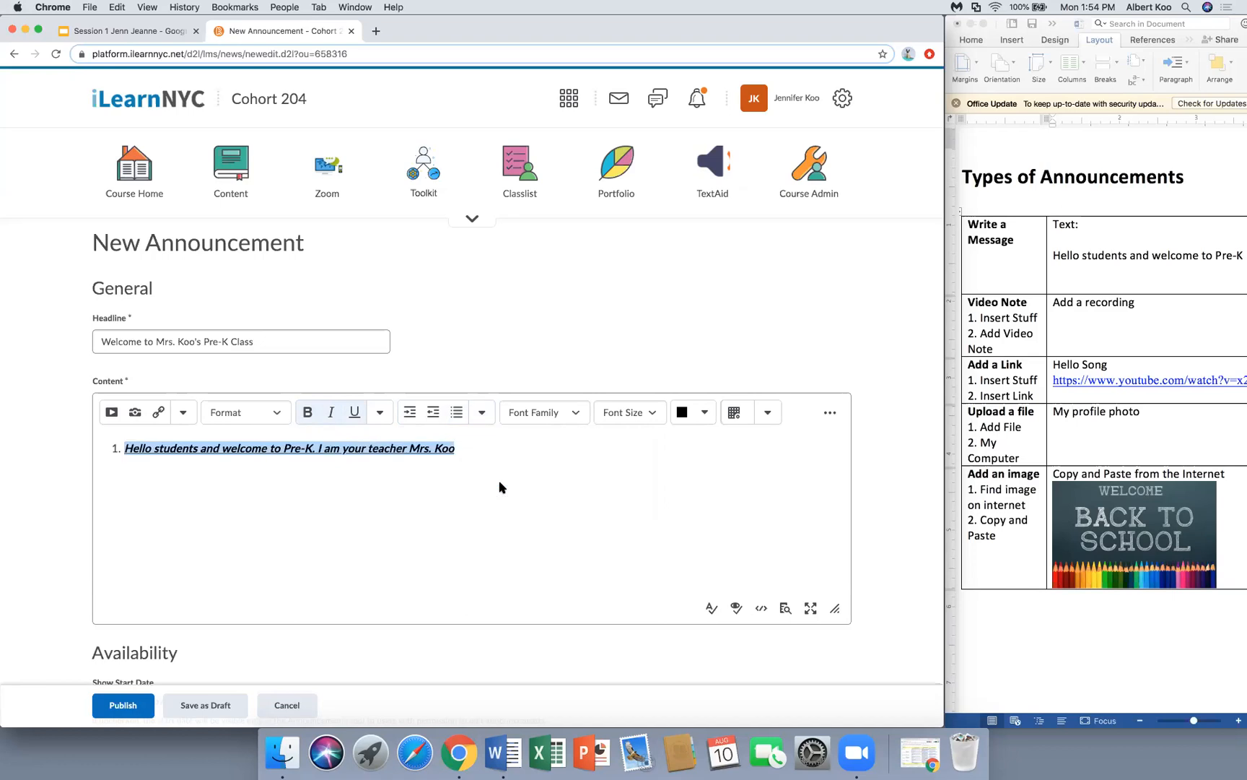
{"action": "left_click", "coordinate": [319, 451]}
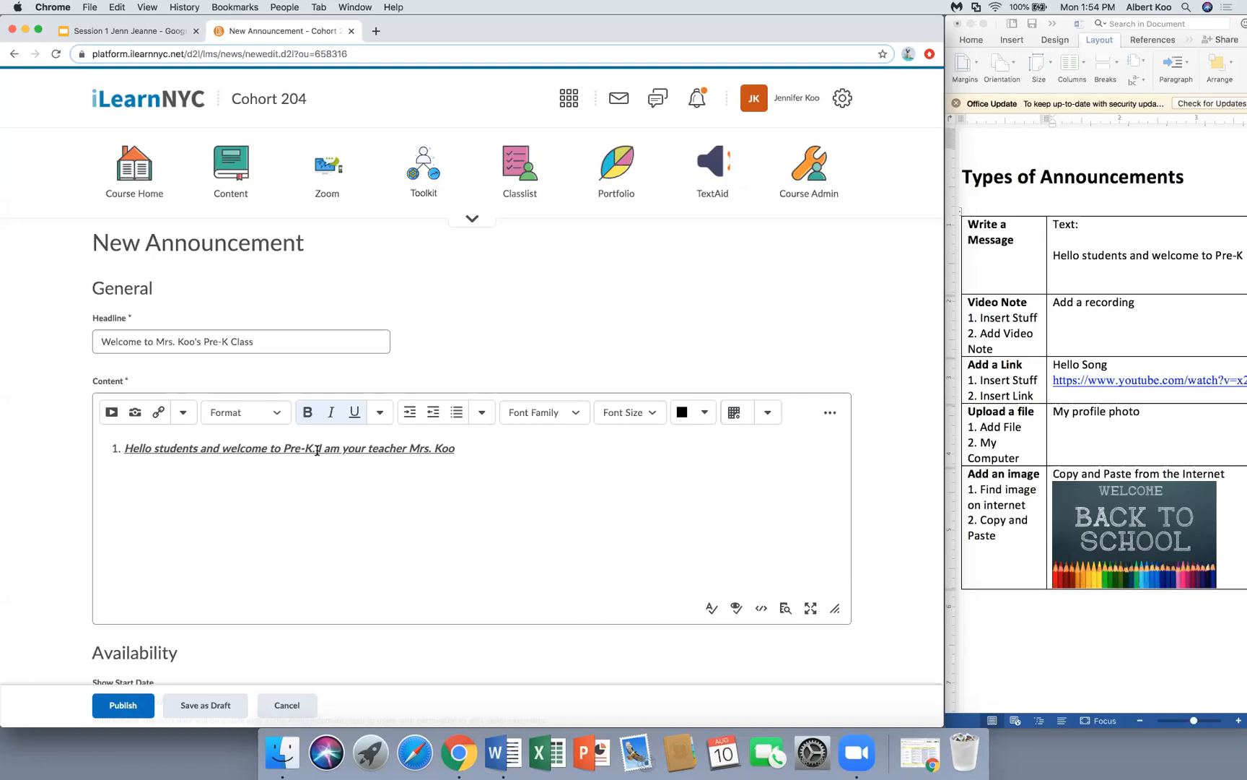
{"action": "key", "text": "Return"}
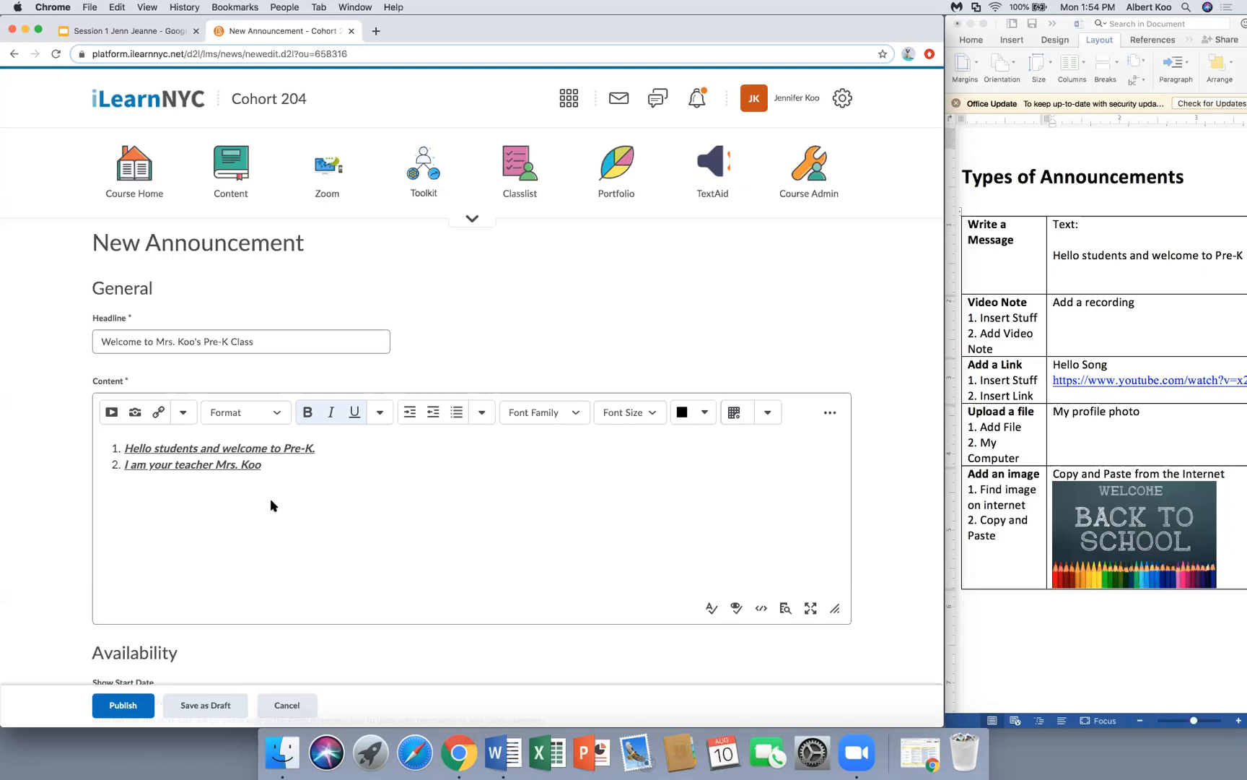
- Set both numbered greeting lines to the Comic Sans font at size 6 (24pt)
{"action": "left_click_drag", "start_coordinate": [263, 465], "coordinate": [123, 431]}
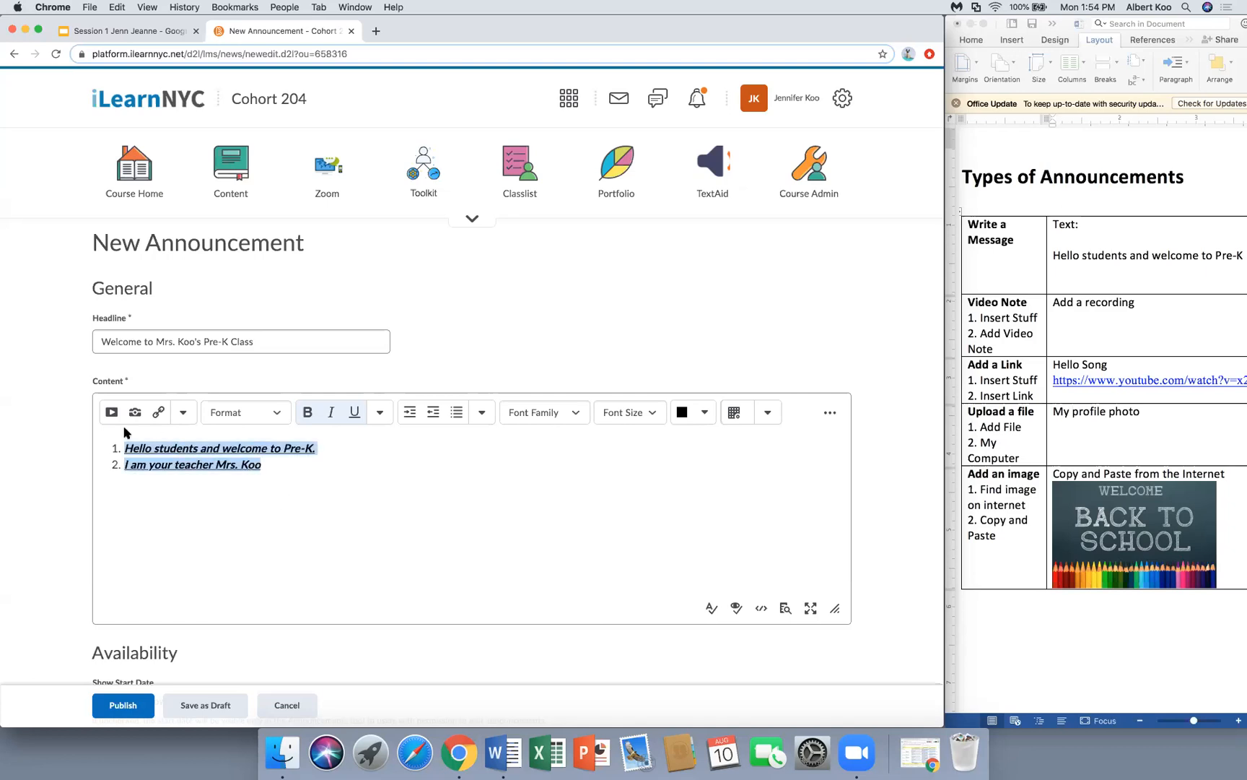
{"action": "left_click", "coordinate": [576, 412]}
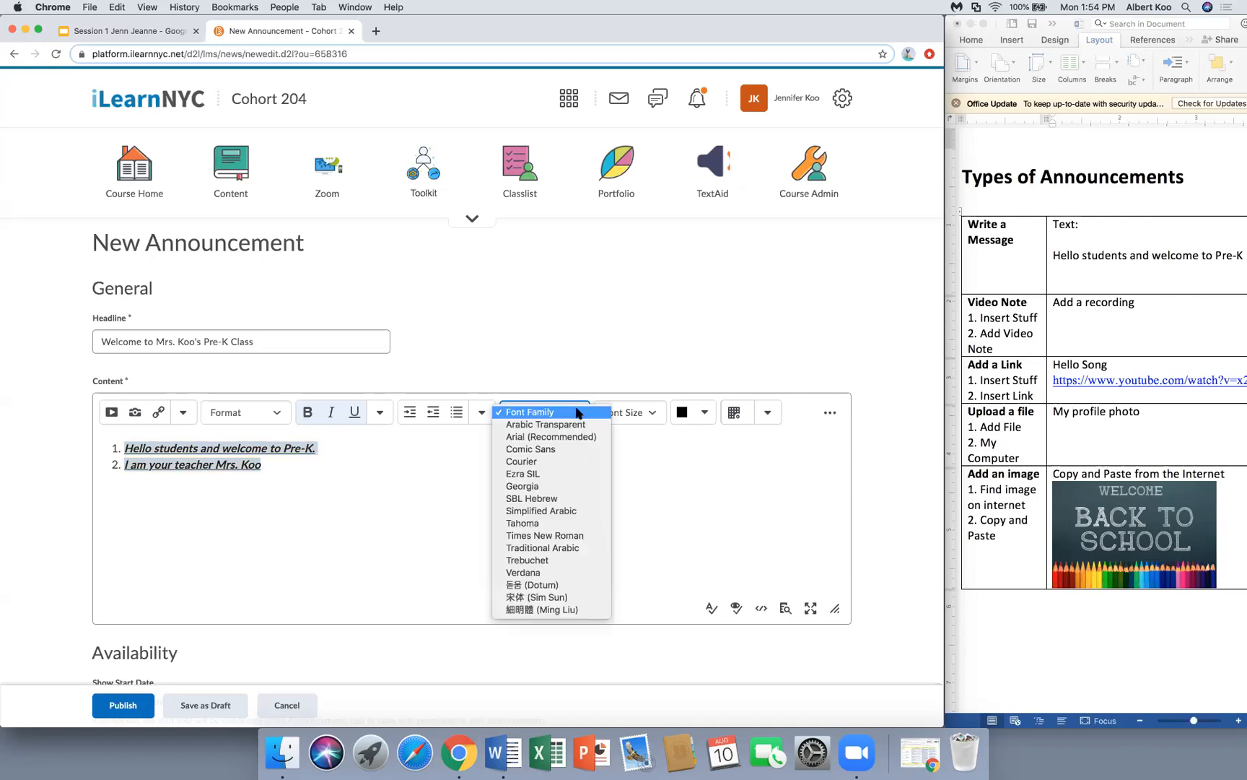
{"action": "left_click", "coordinate": [568, 448]}
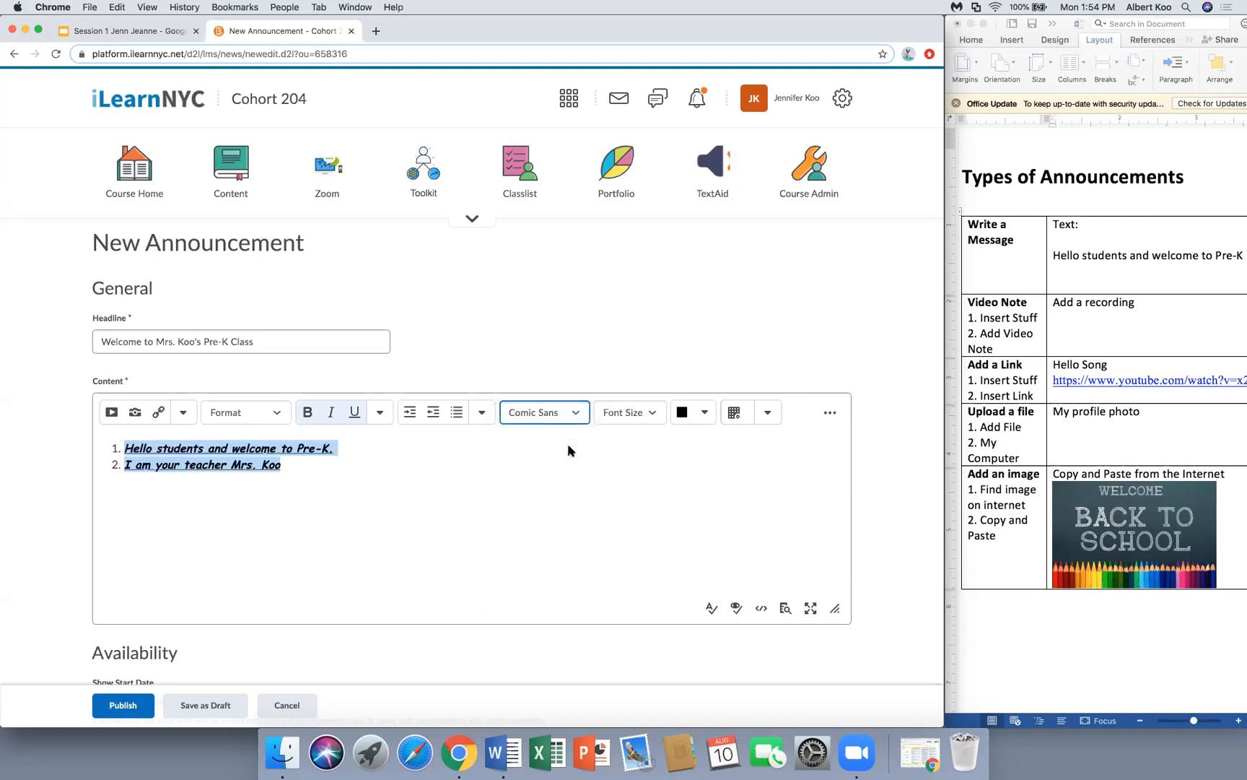
{"action": "left_click", "coordinate": [660, 416]}
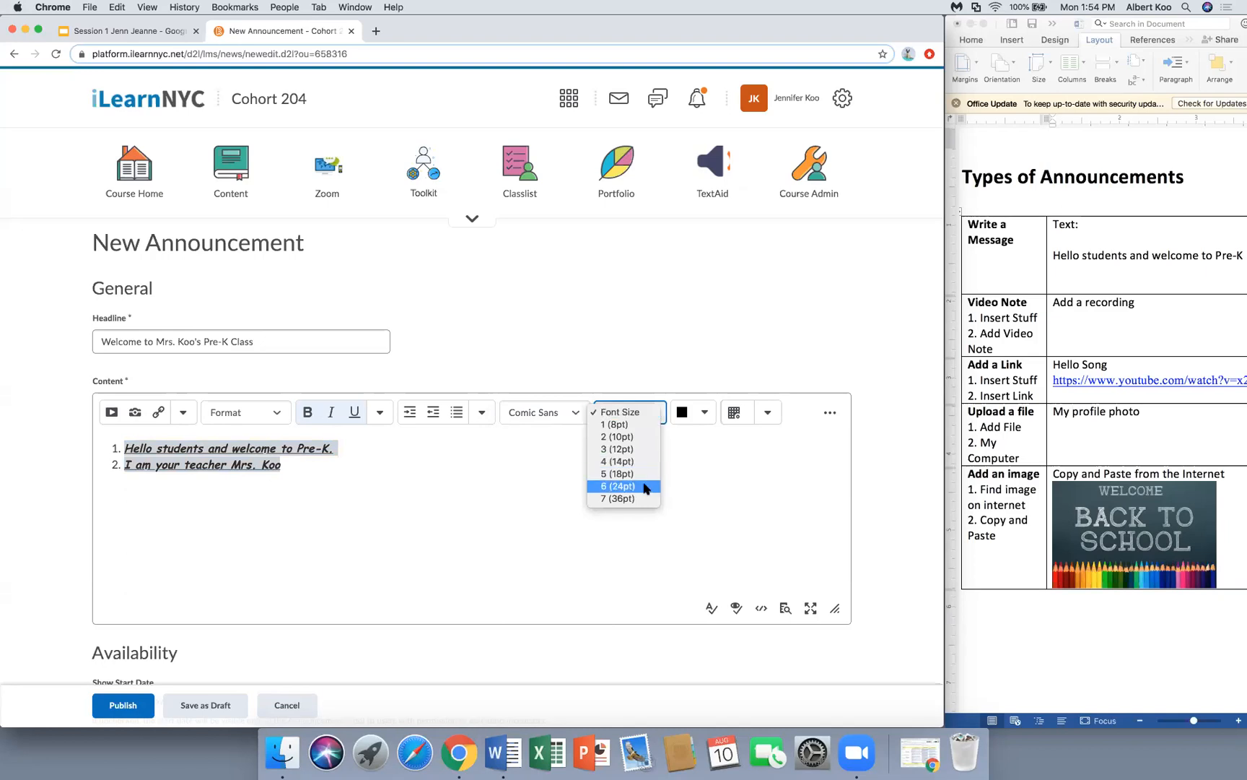
{"action": "left_click", "coordinate": [645, 488]}
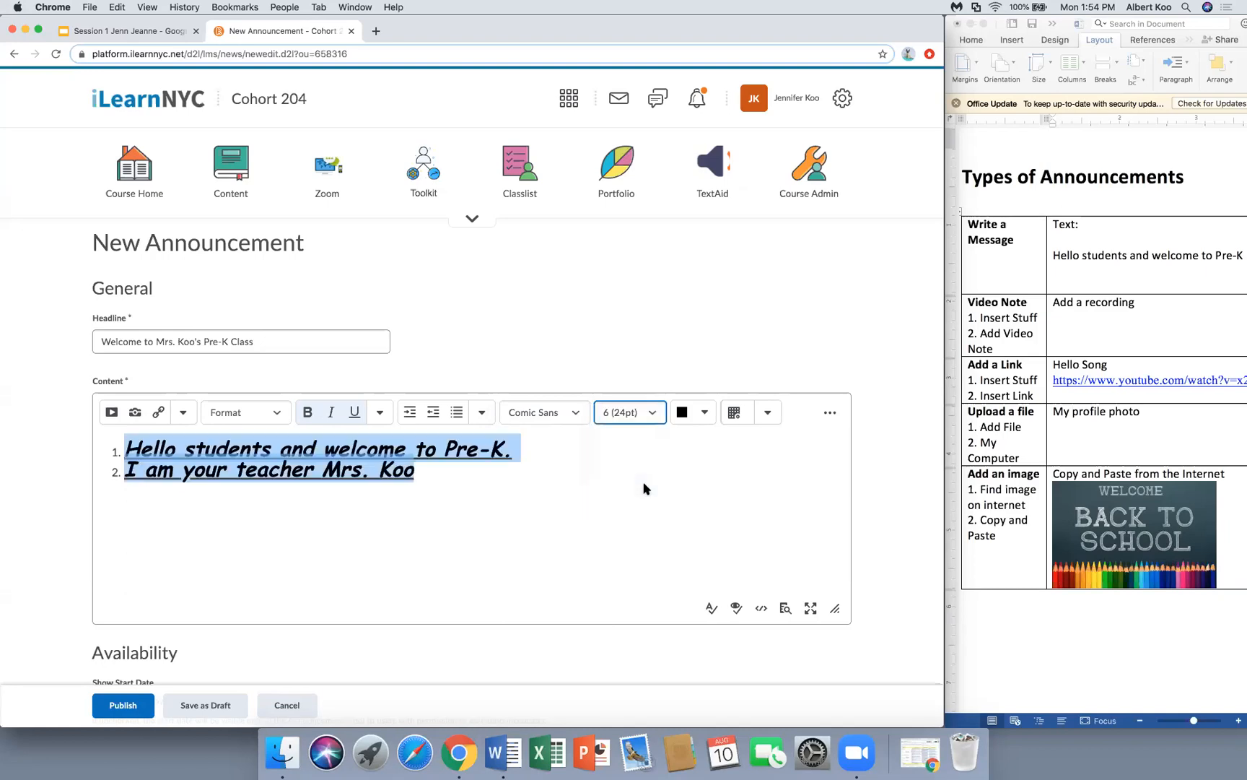
- Color both numbered greeting lines purple with hex value 9900ff
{"action": "left_click", "coordinate": [702, 418]}
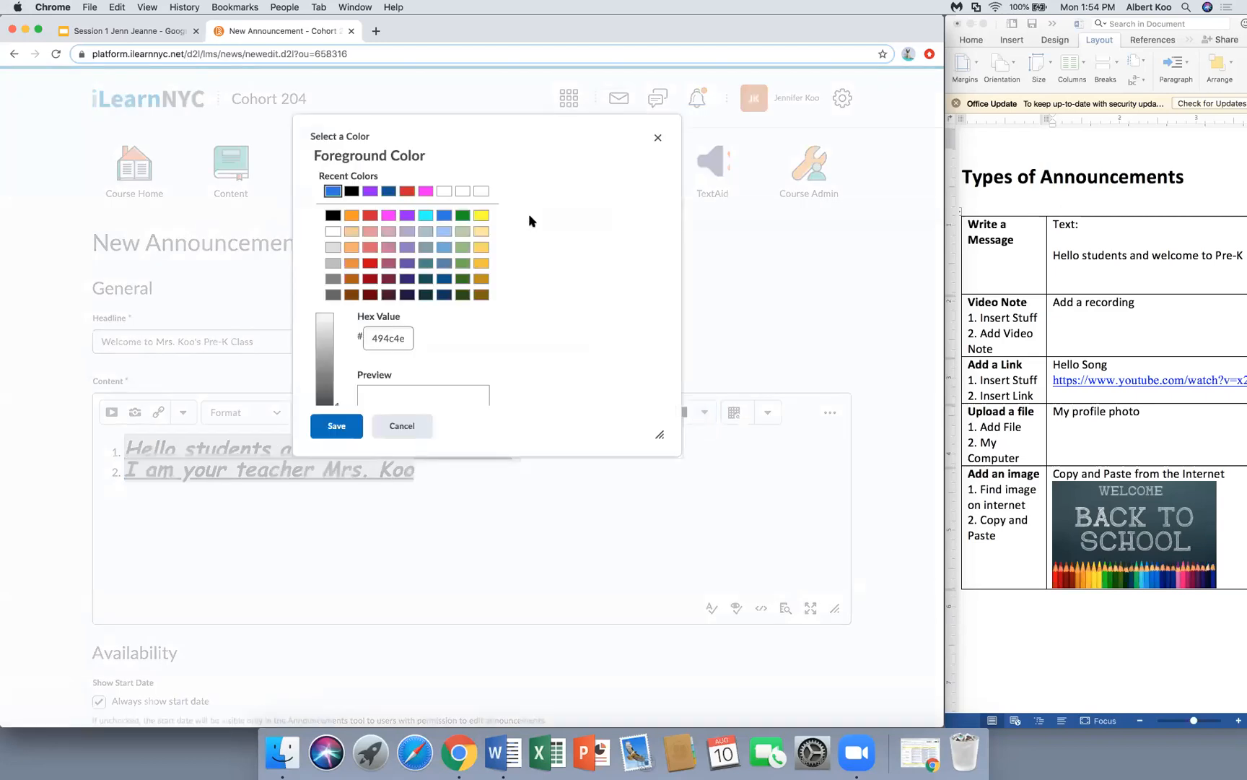
{"action": "left_click", "coordinate": [408, 215]}
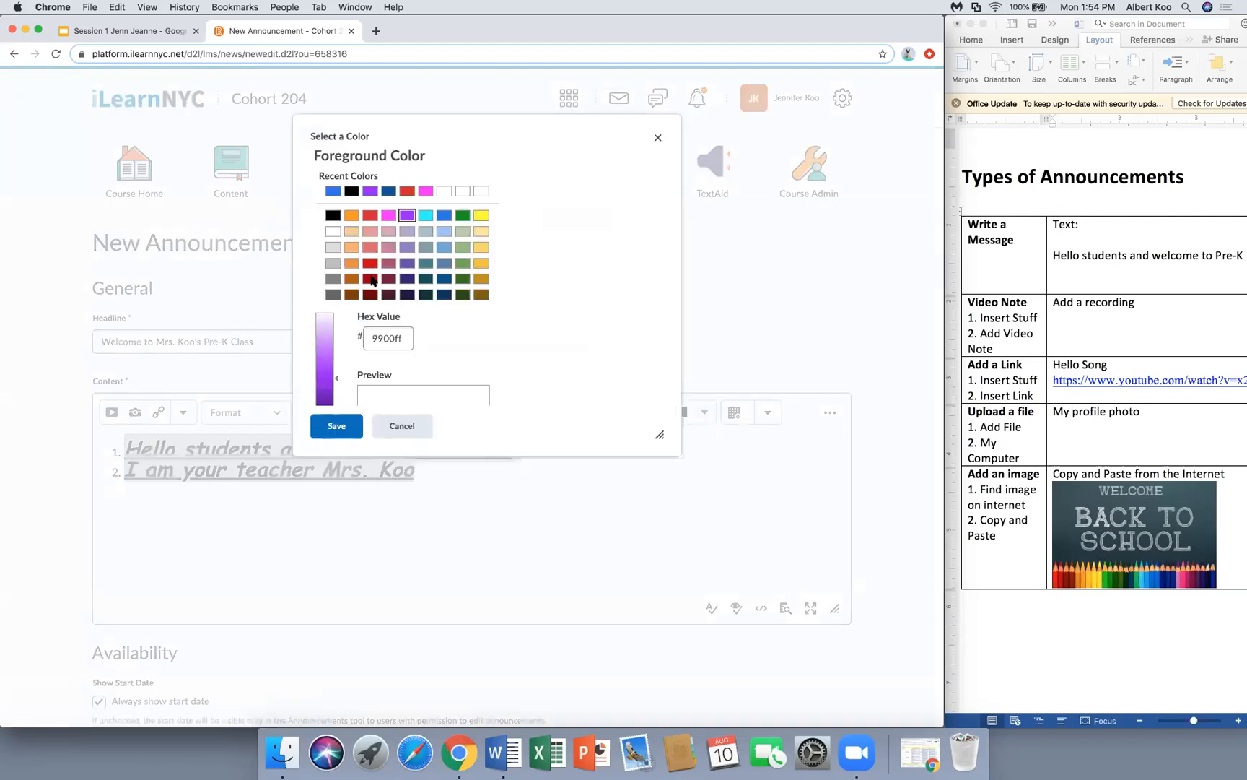
{"action": "left_click", "coordinate": [339, 426]}
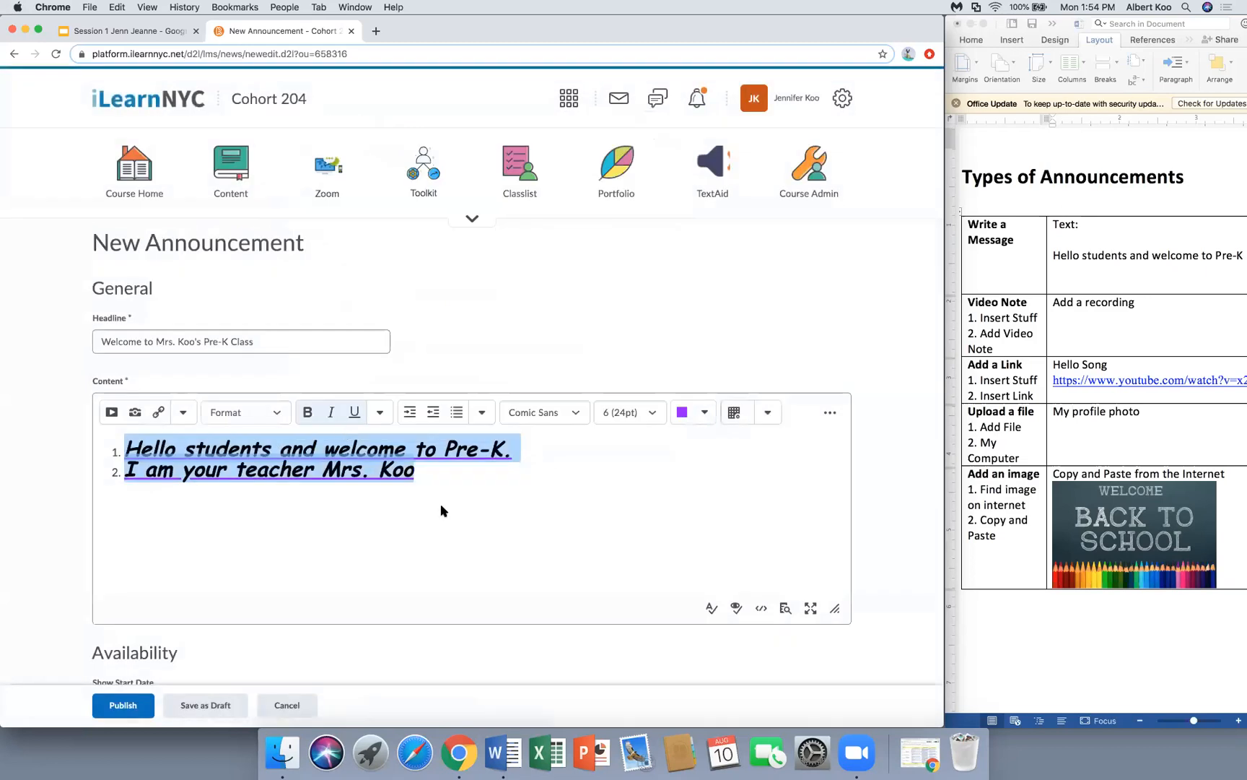
{"action": "left_click", "coordinate": [442, 510]}
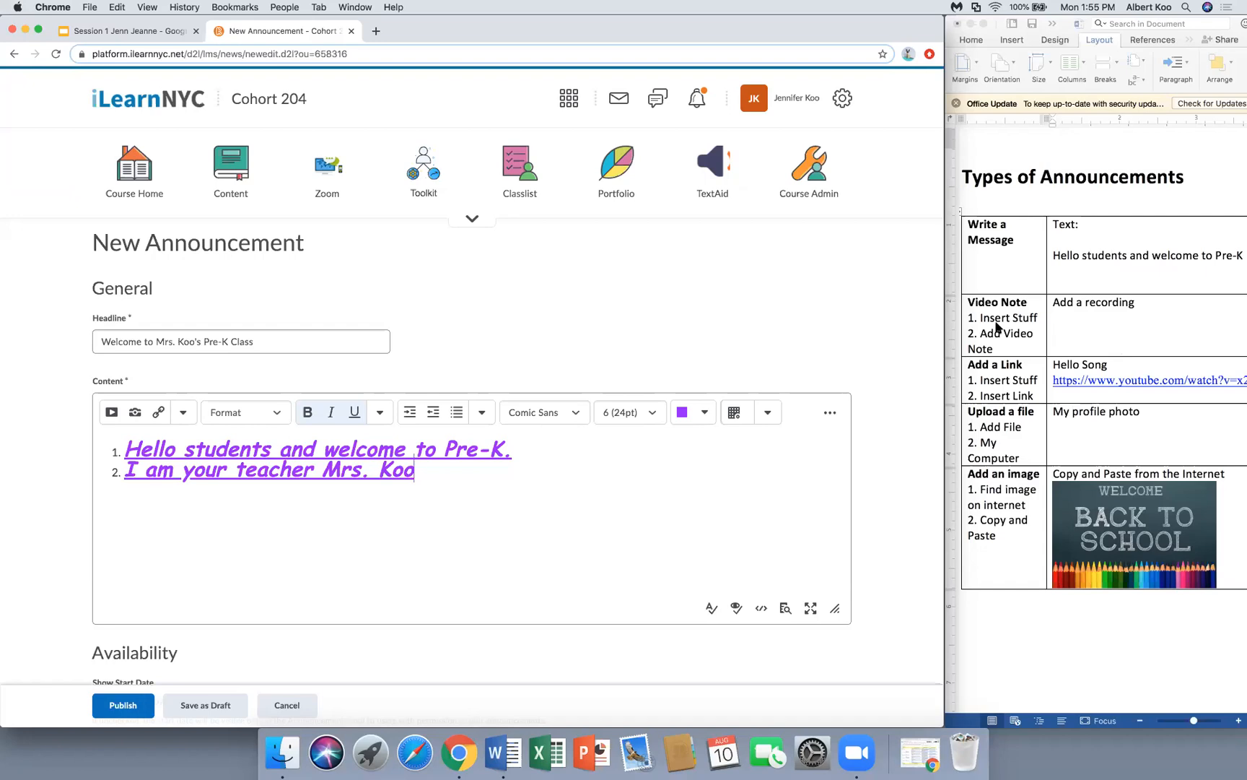
- Below the numbered list, add the line "Video Note: Please watch my video" in black Georgia at size 3 (12pt)
{"action": "key", "text": "Return"}
{"action": "key", "text": "Return"}
{"action": "left_click", "coordinate": [546, 412]}
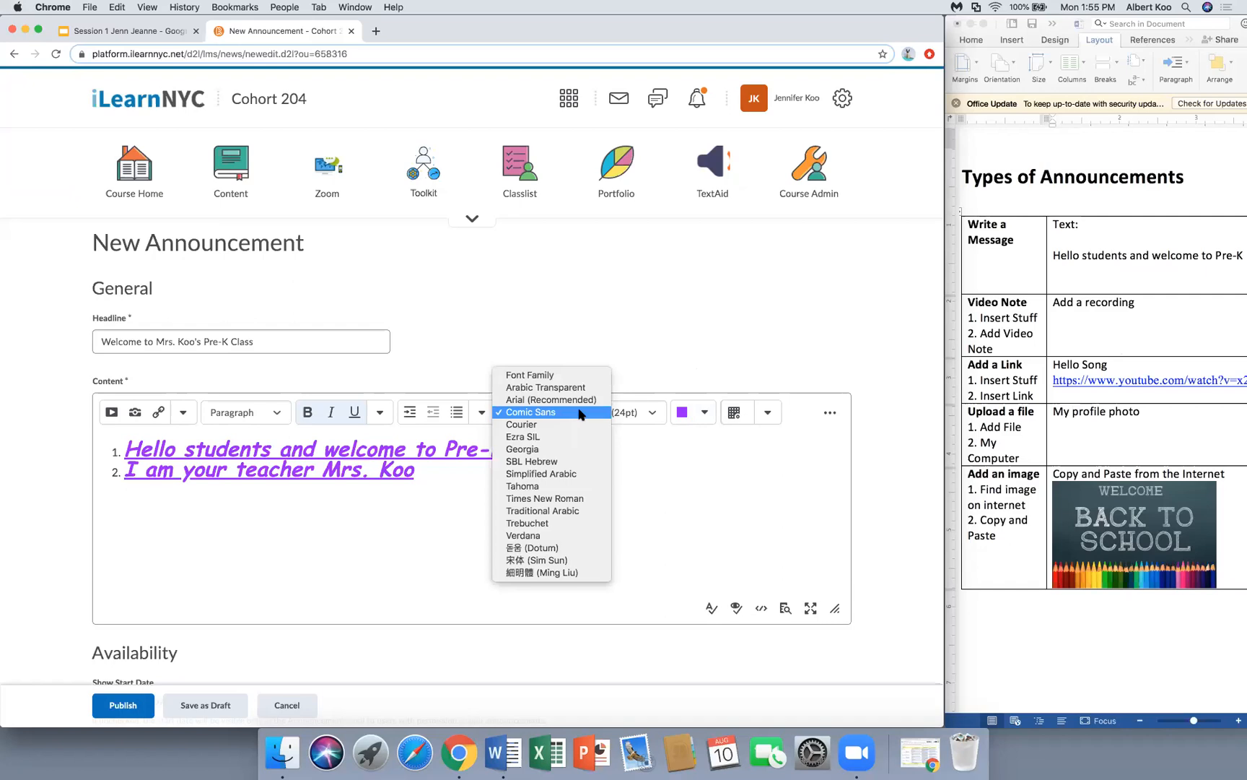
{"action": "left_click", "coordinate": [564, 450]}
{"action": "left_click", "coordinate": [633, 412]}
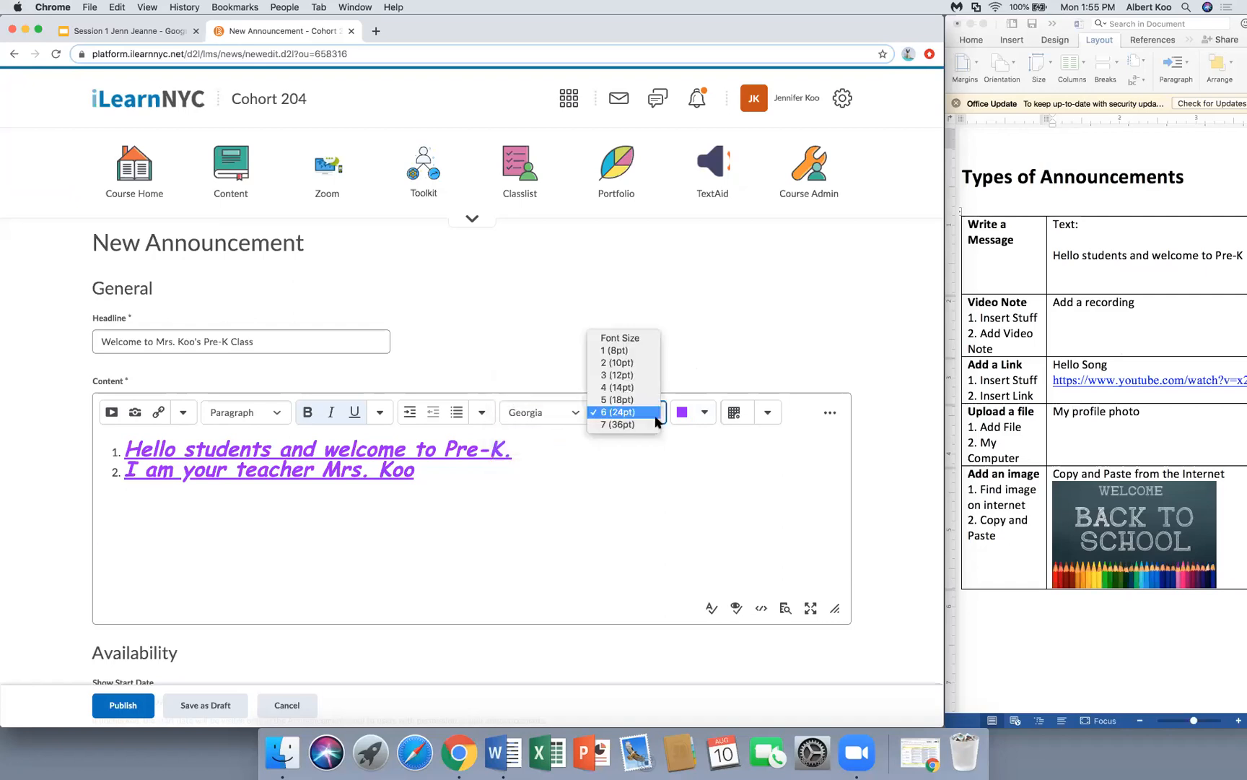
{"action": "left_click", "coordinate": [649, 379]}
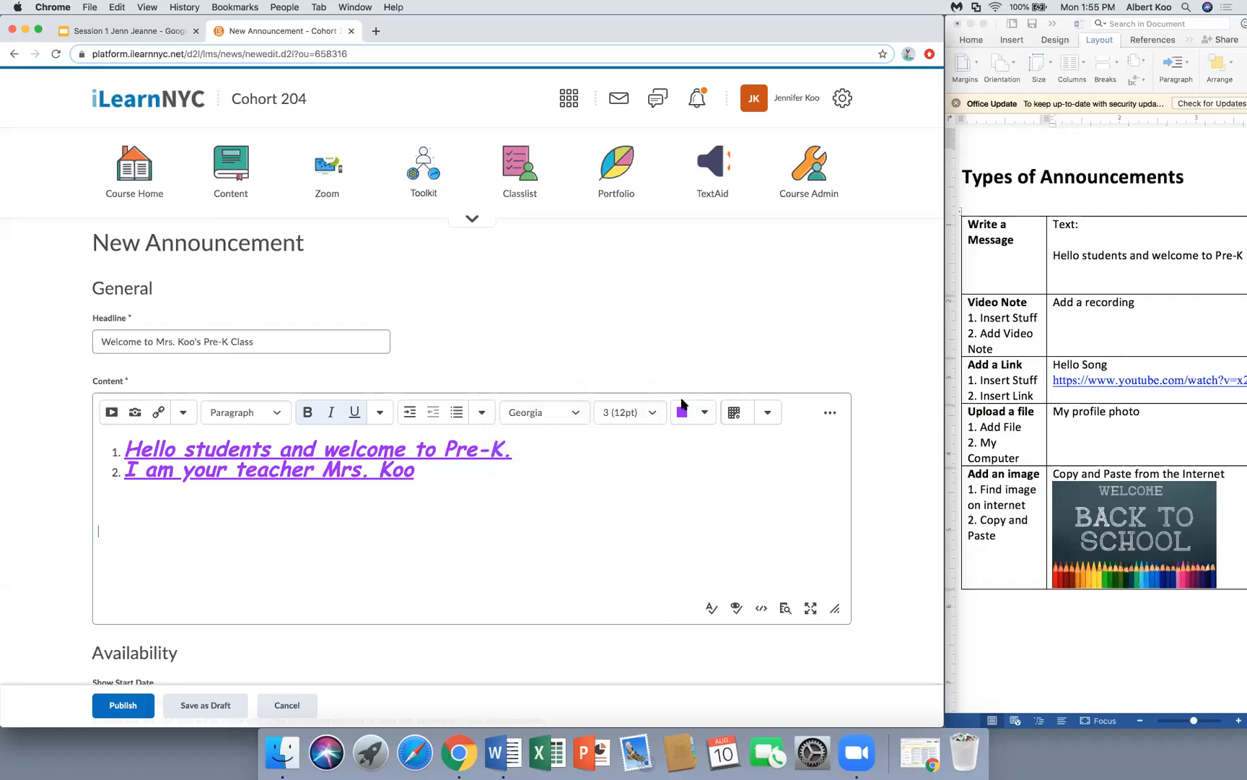
{"action": "left_click", "coordinate": [682, 412]}
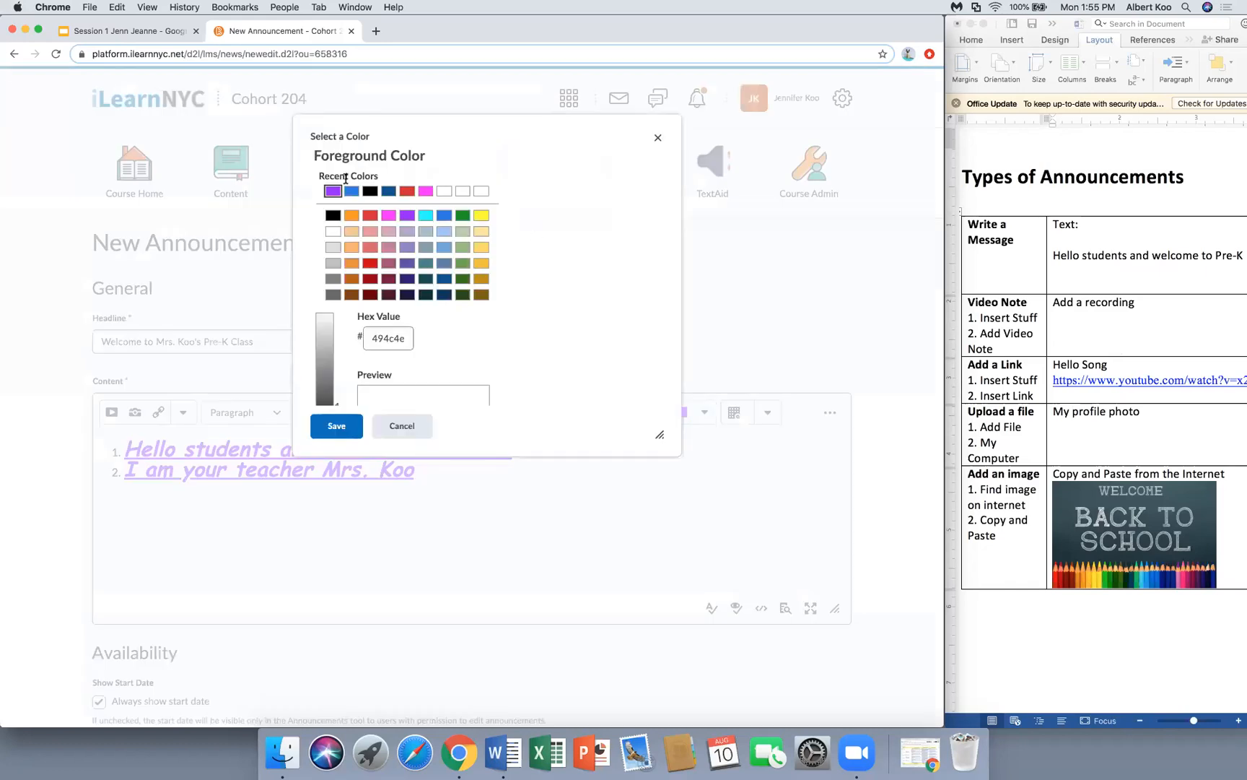
{"action": "left_click", "coordinate": [332, 214]}
{"action": "left_click", "coordinate": [327, 426]}
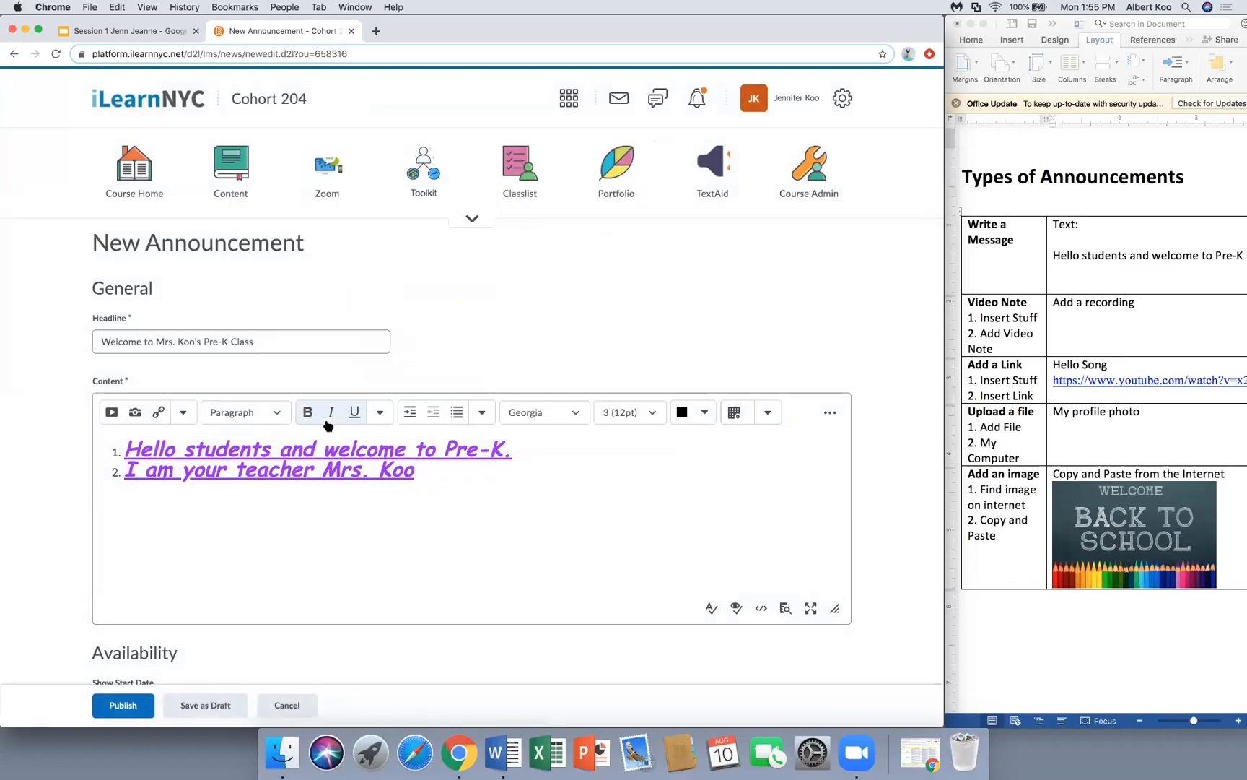
{"action": "type", "text": "Video Note: Please wat"}
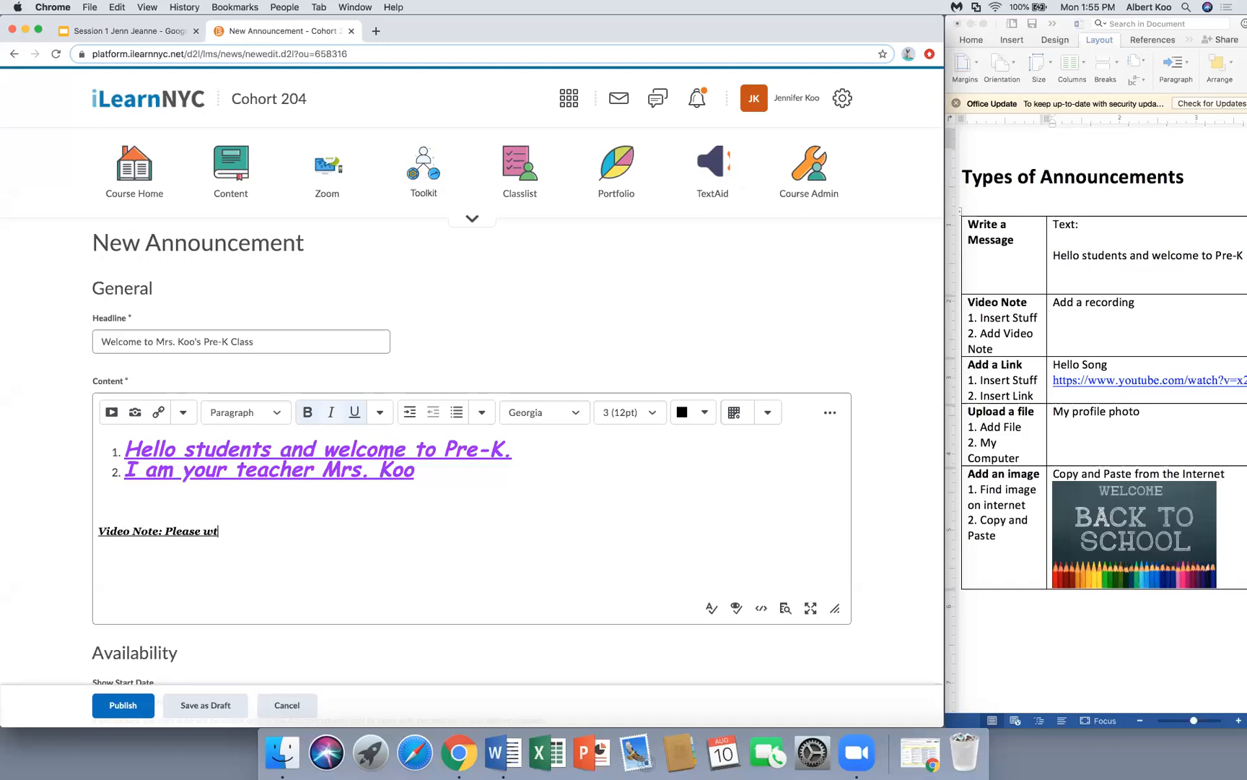
{"action": "type", "text": "ch my video"}
- Remove the italic and underline formatting from the "Video Note" line, leaving it bold
{"action": "left_click_drag", "start_coordinate": [294, 531], "coordinate": [99, 531]}
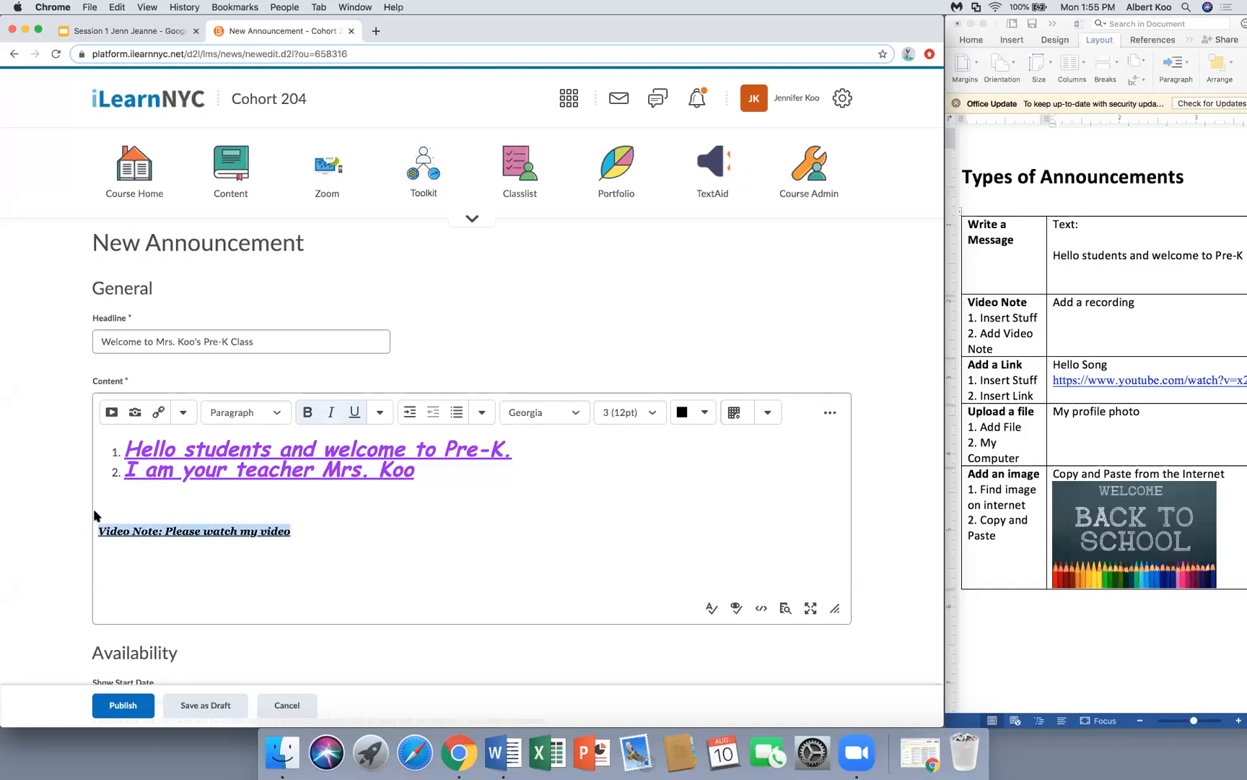
{"action": "left_click", "coordinate": [314, 413]}
{"action": "left_click", "coordinate": [330, 413]}
{"action": "left_click", "coordinate": [339, 415]}
{"action": "left_click", "coordinate": [353, 414]}
{"action": "left_click", "coordinate": [308, 413]}
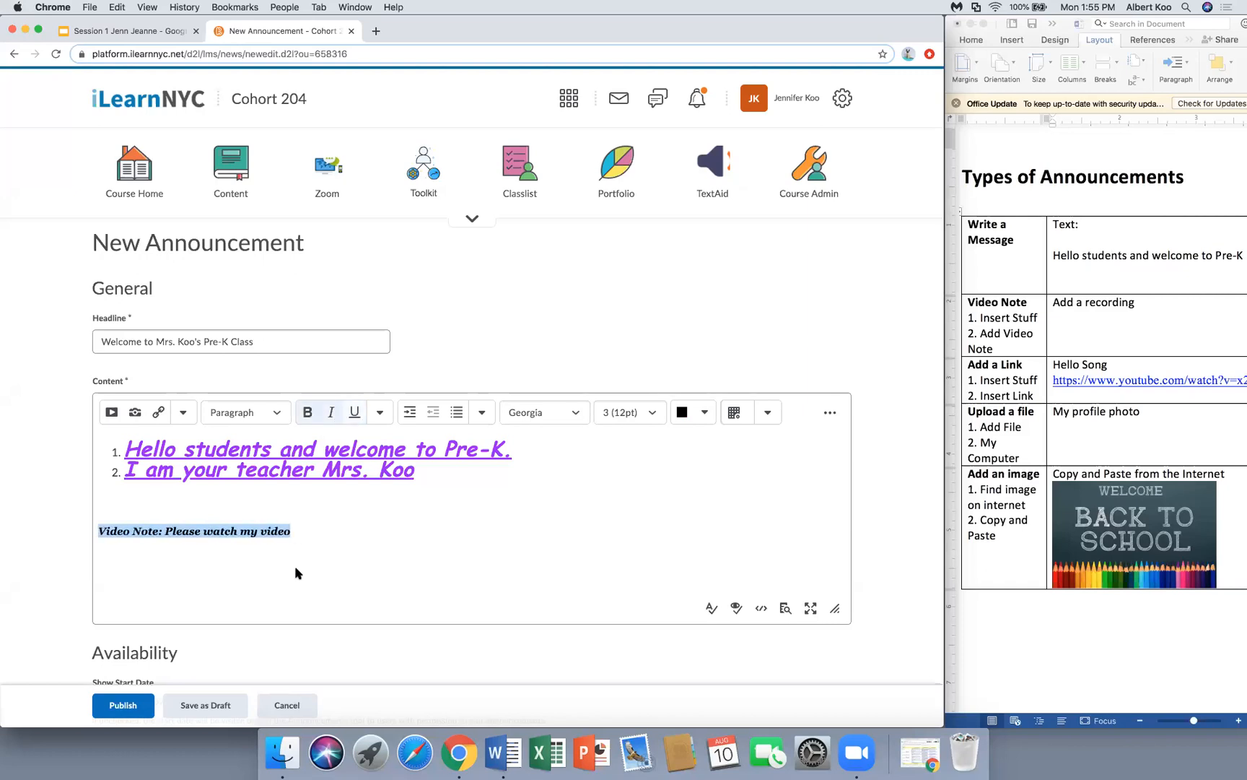
{"action": "left_click", "coordinate": [336, 419]}
{"action": "left_click", "coordinate": [296, 530]}
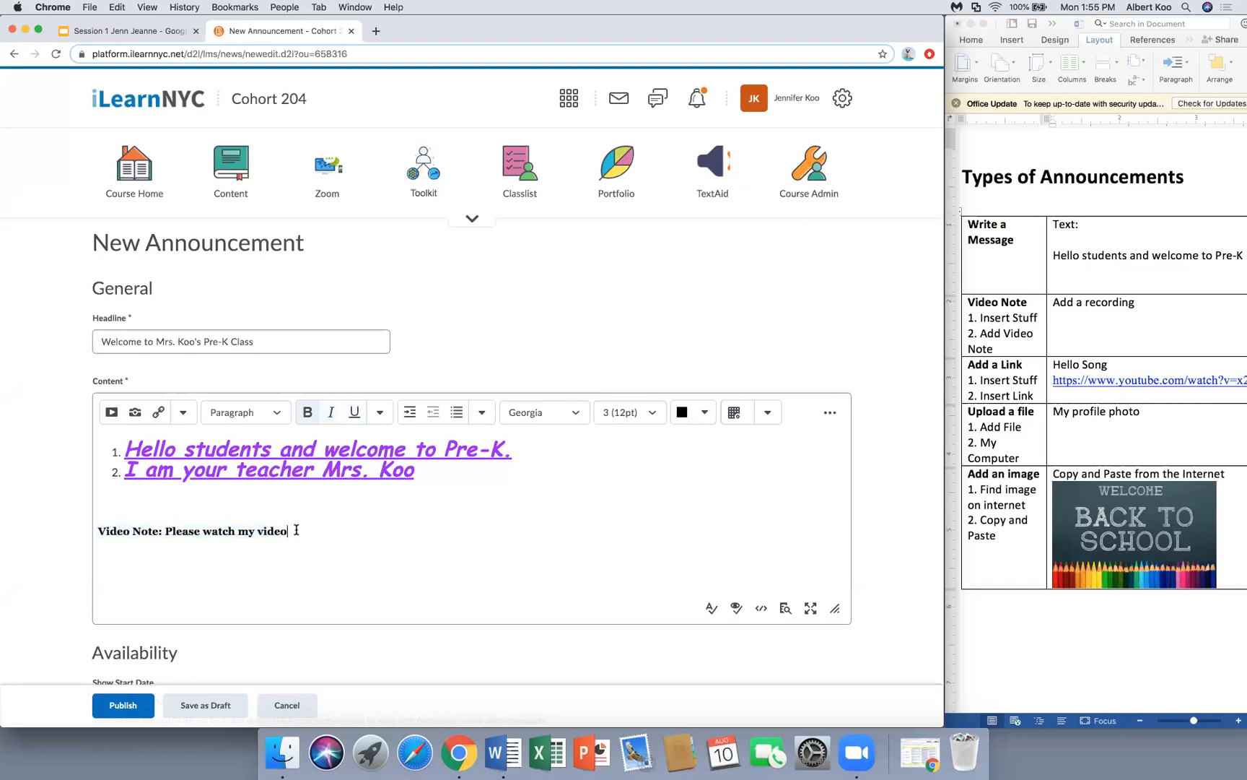
- On a new line below the "Video Note" text, record a webcam video note about 6 seconds long
{"action": "key", "text": "Return"}
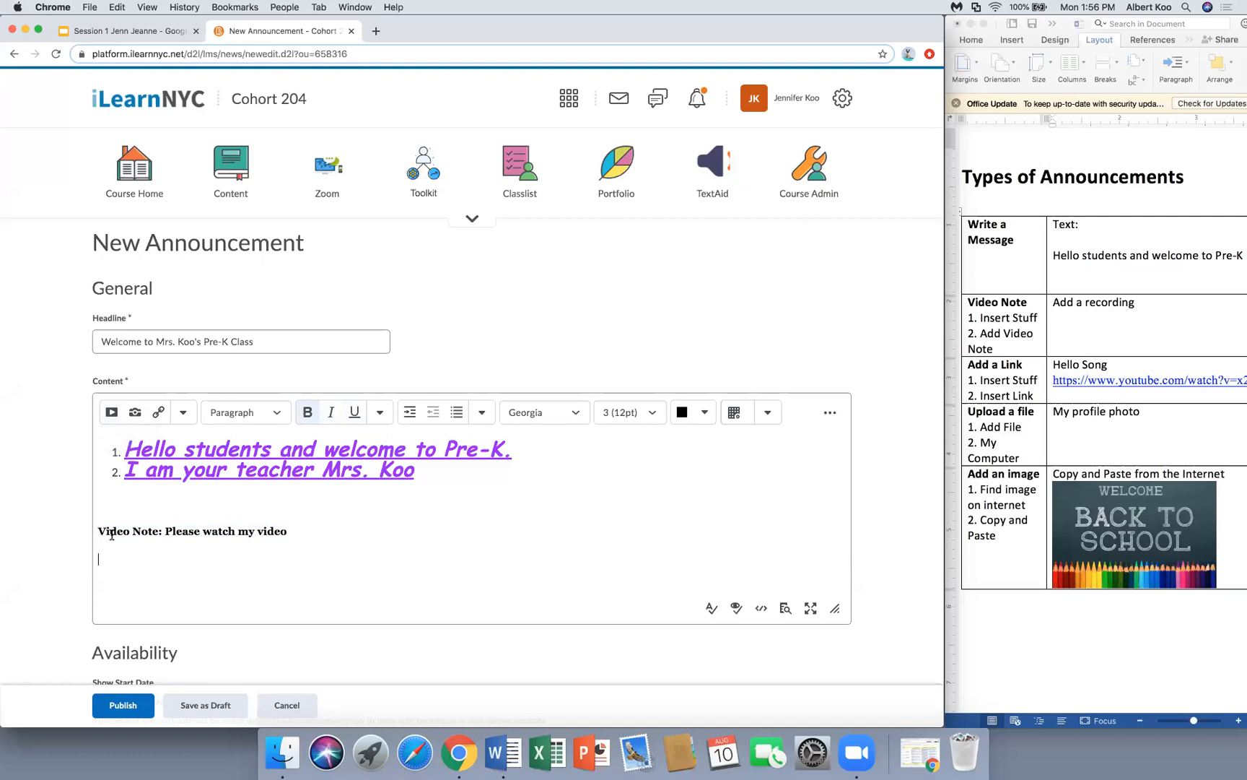
{"action": "left_click", "coordinate": [112, 413]}
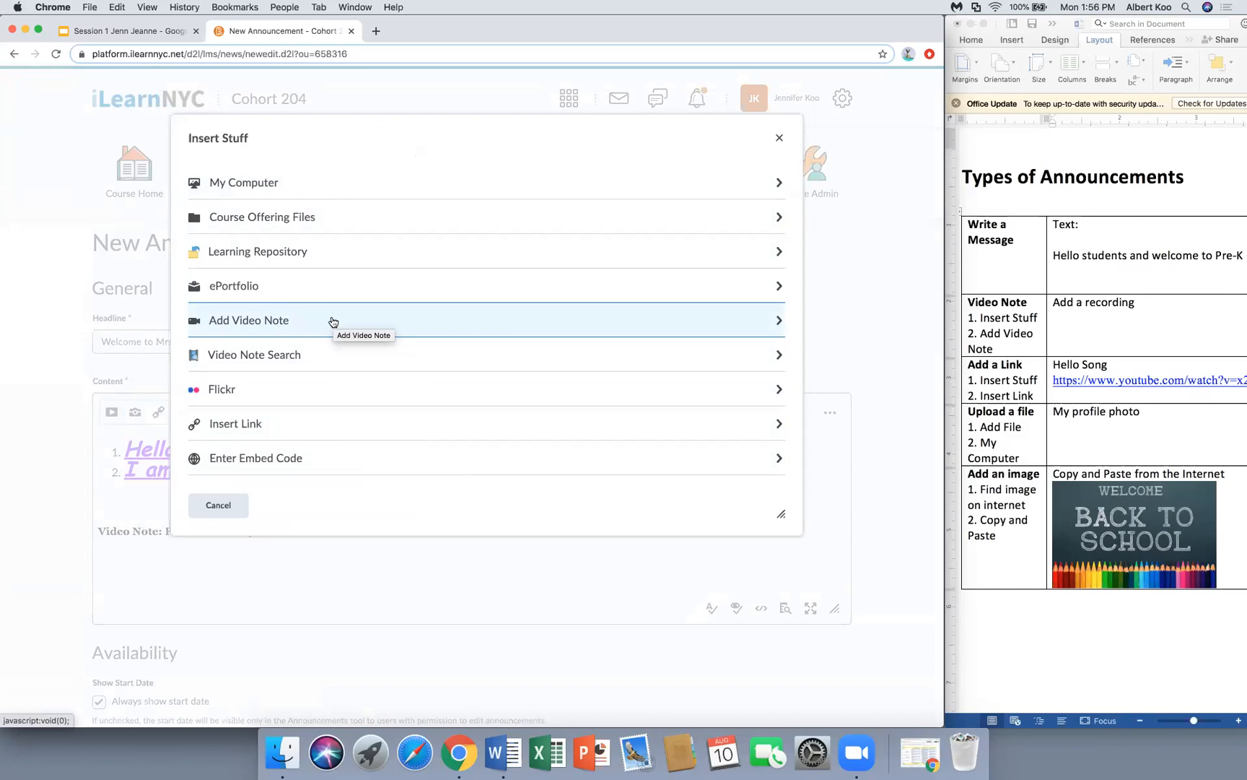
{"action": "left_click", "coordinate": [281, 321]}
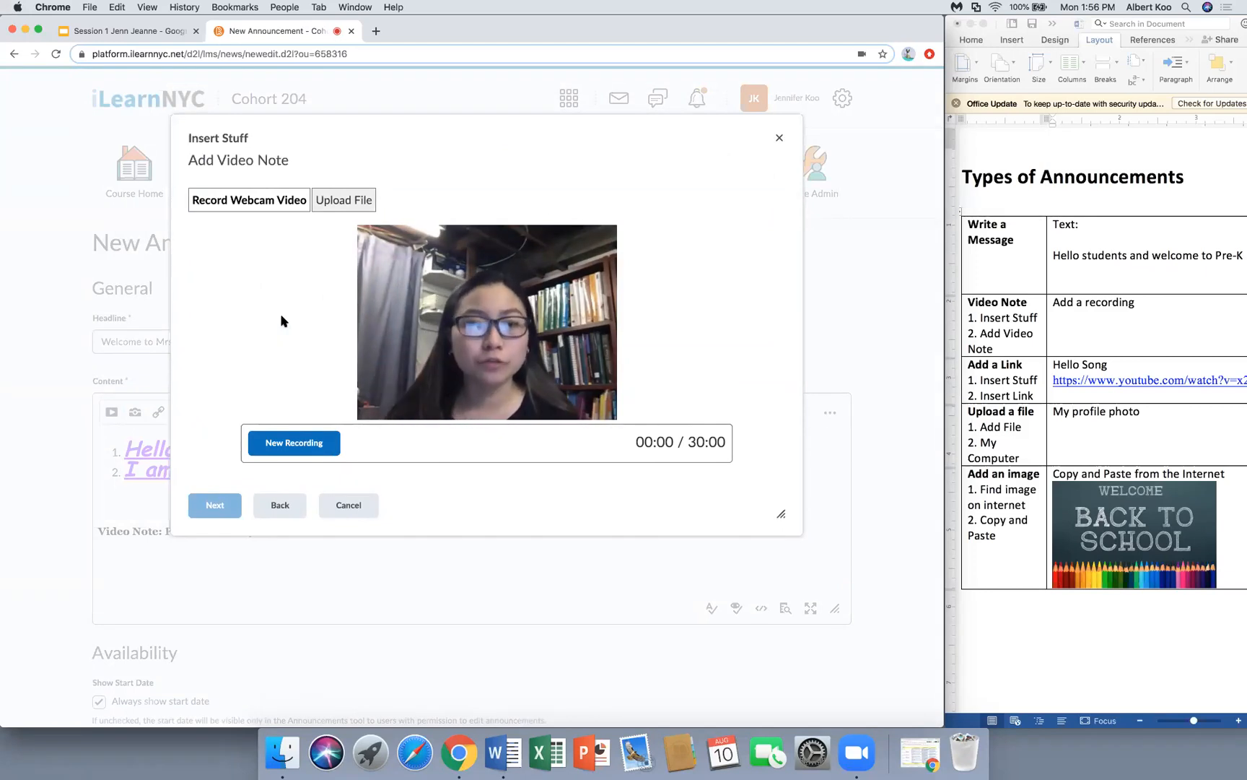
{"action": "left_click", "coordinate": [293, 444]}
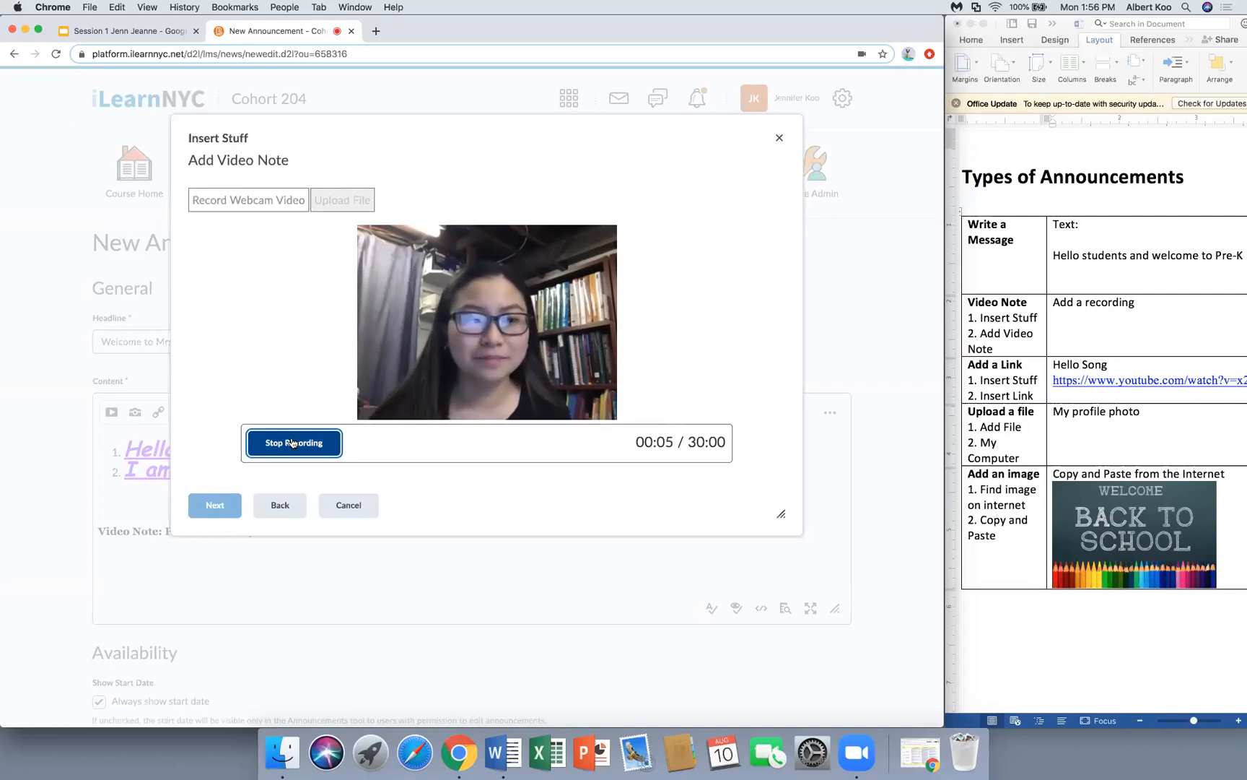
{"action": "left_click", "coordinate": [292, 443]}
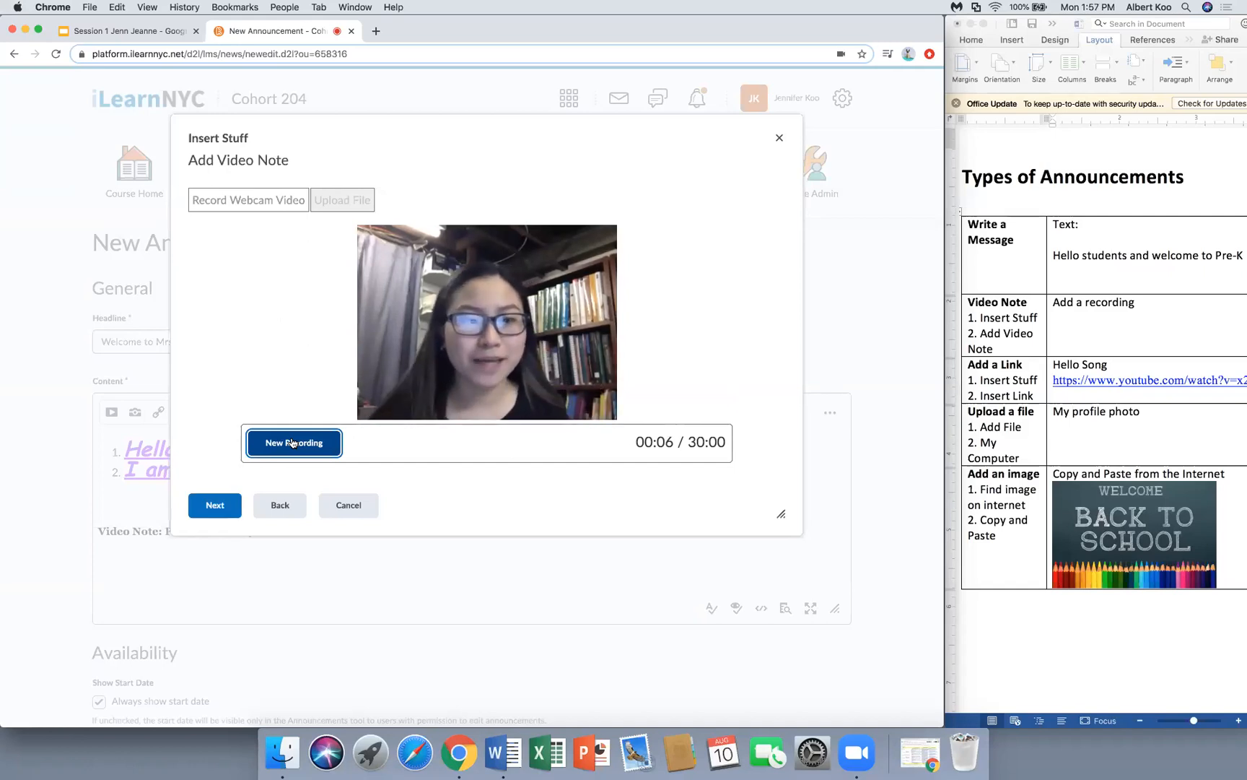
- Title the recorded video note "Intro-" followed by the teacher's name, and insert it into the announcement
{"action": "left_click", "coordinate": [223, 508]}
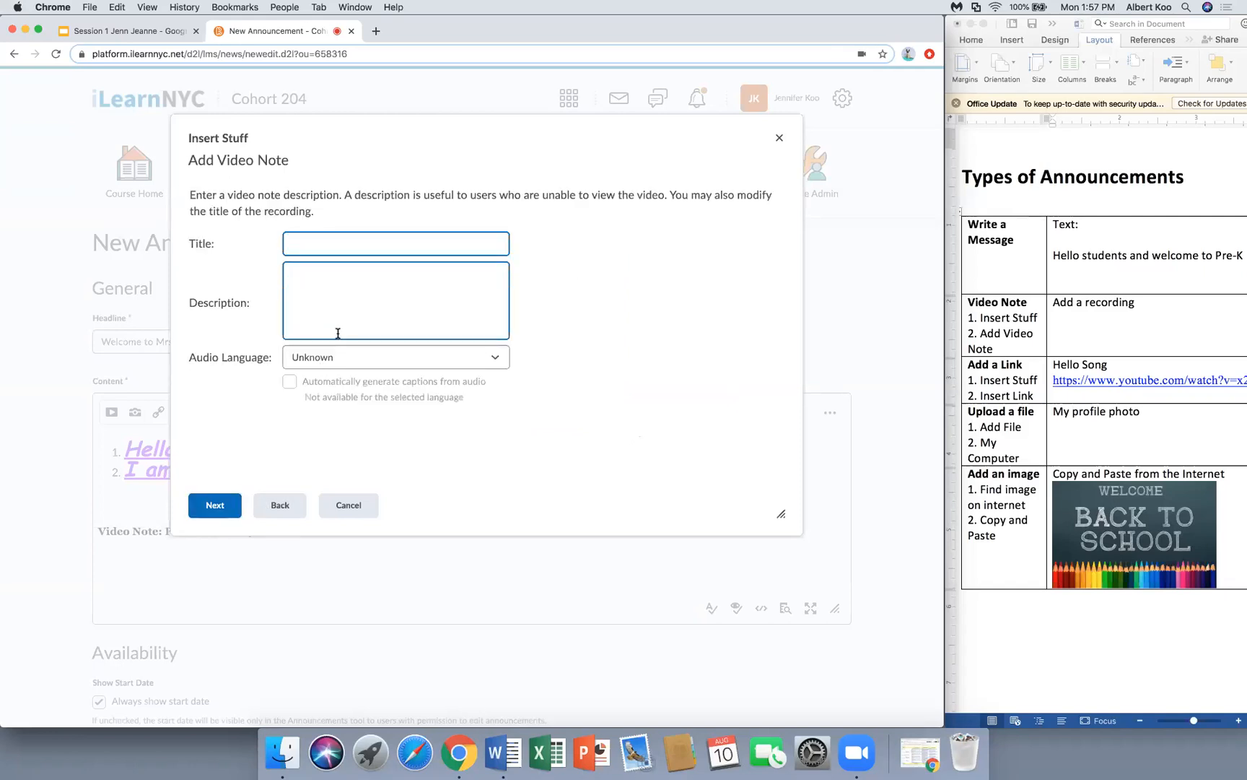
{"action": "type", "text": "Intro- Mrs. Koo"}
{"action": "left_click", "coordinate": [214, 506]}
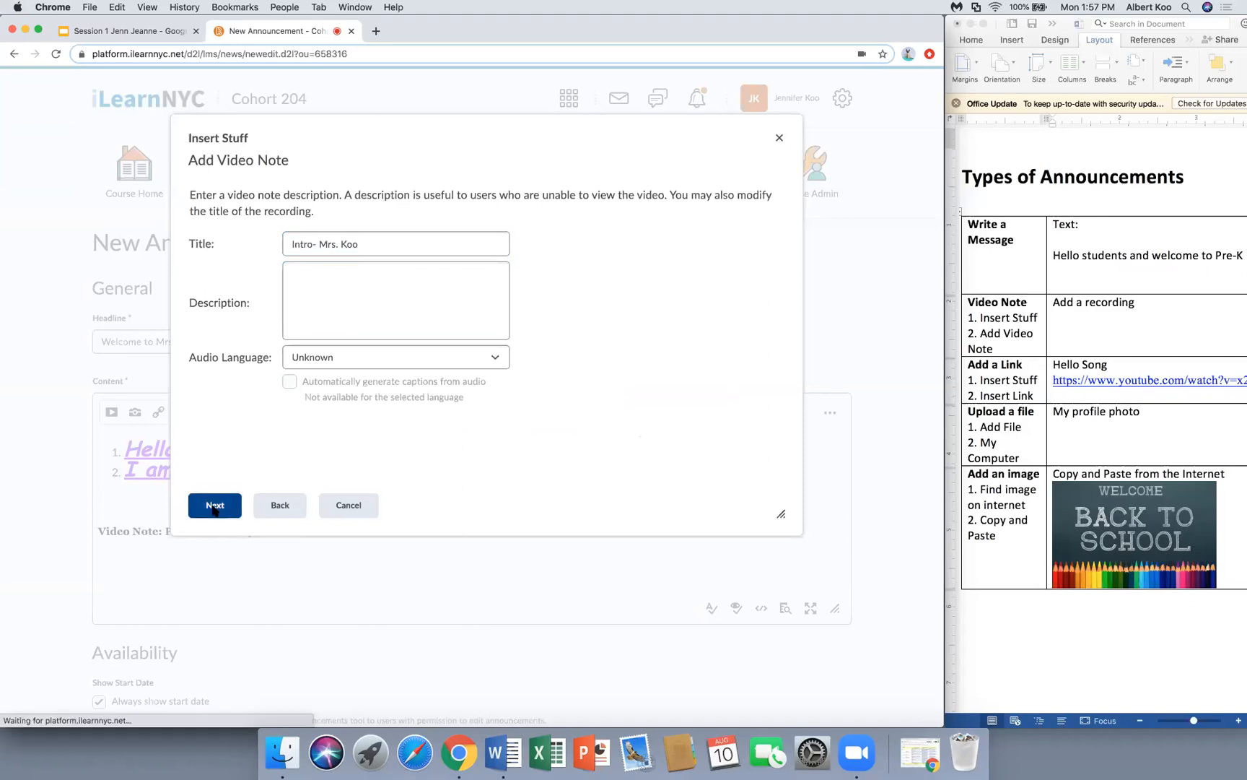
{"action": "left_click", "coordinate": [214, 506]}
{"action": "left_click", "coordinate": [214, 506]}
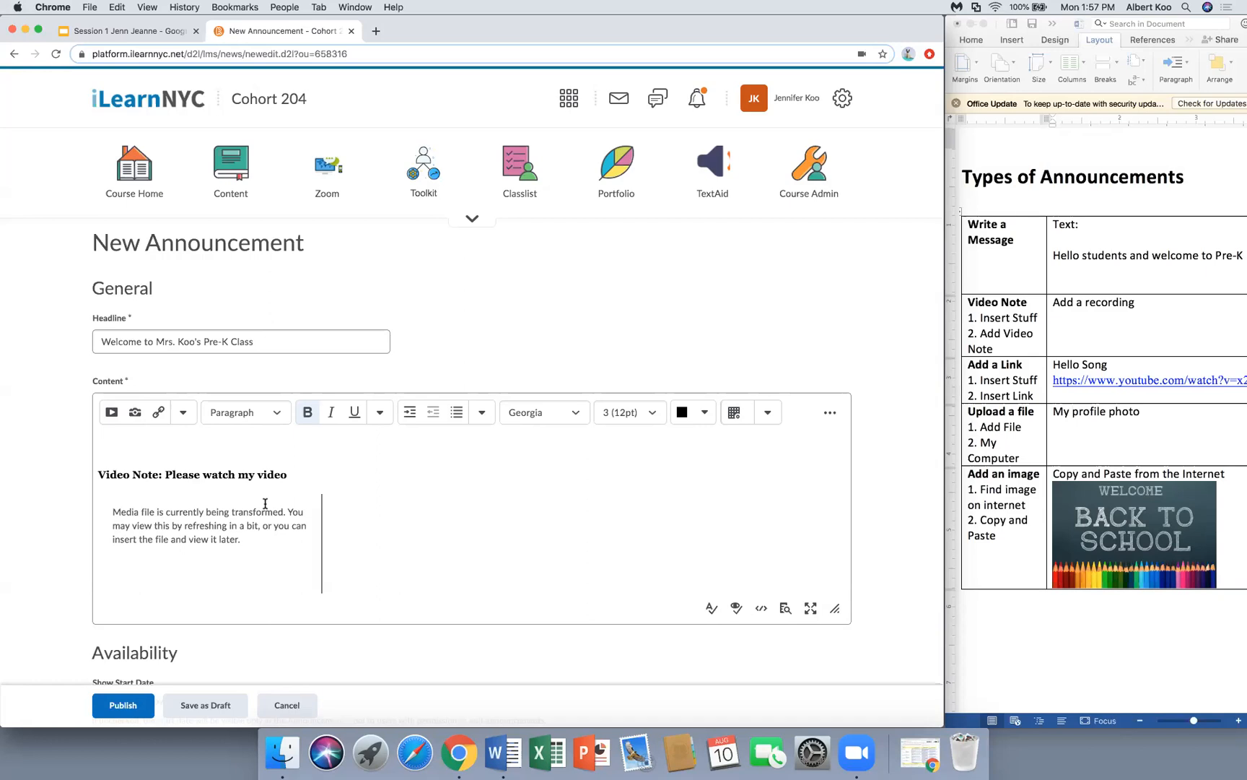
- Add another video note using an uploaded file, choosing the teacher's introduction video (.mov) from the Desktop
{"action": "left_click", "coordinate": [111, 412]}
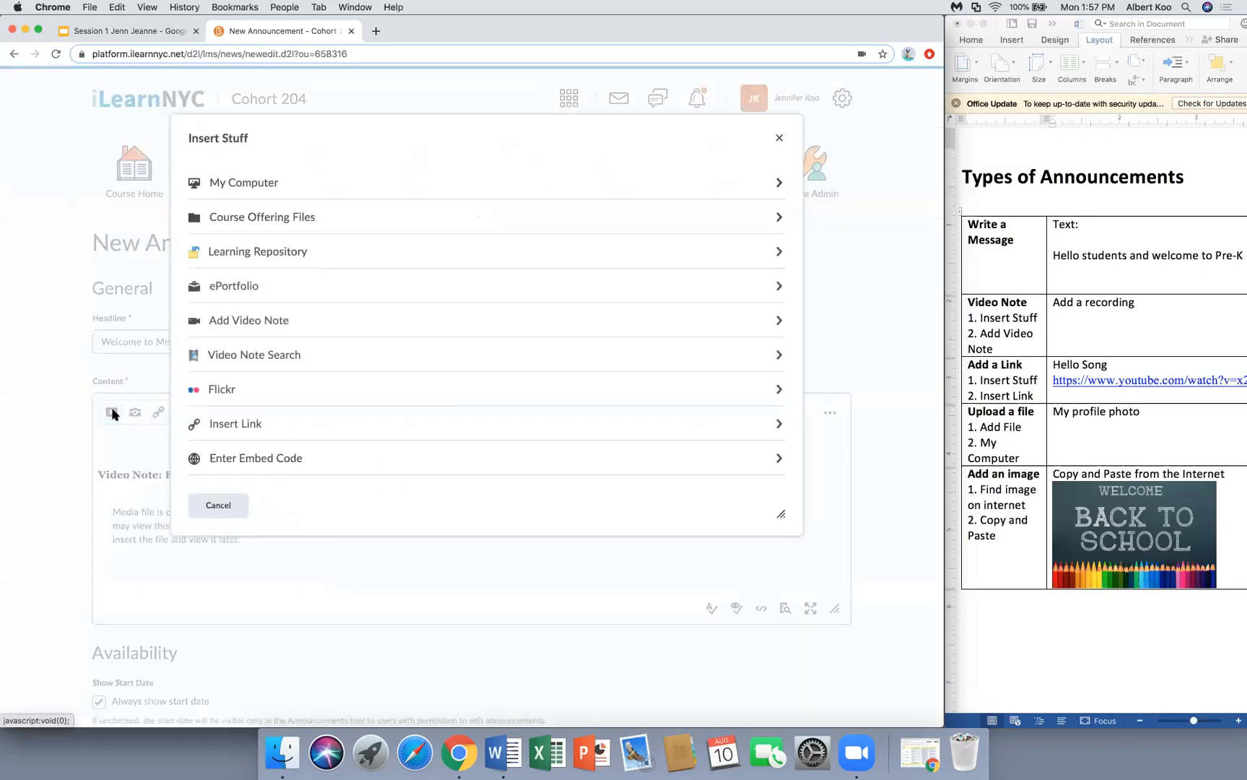
{"action": "left_click", "coordinate": [248, 321]}
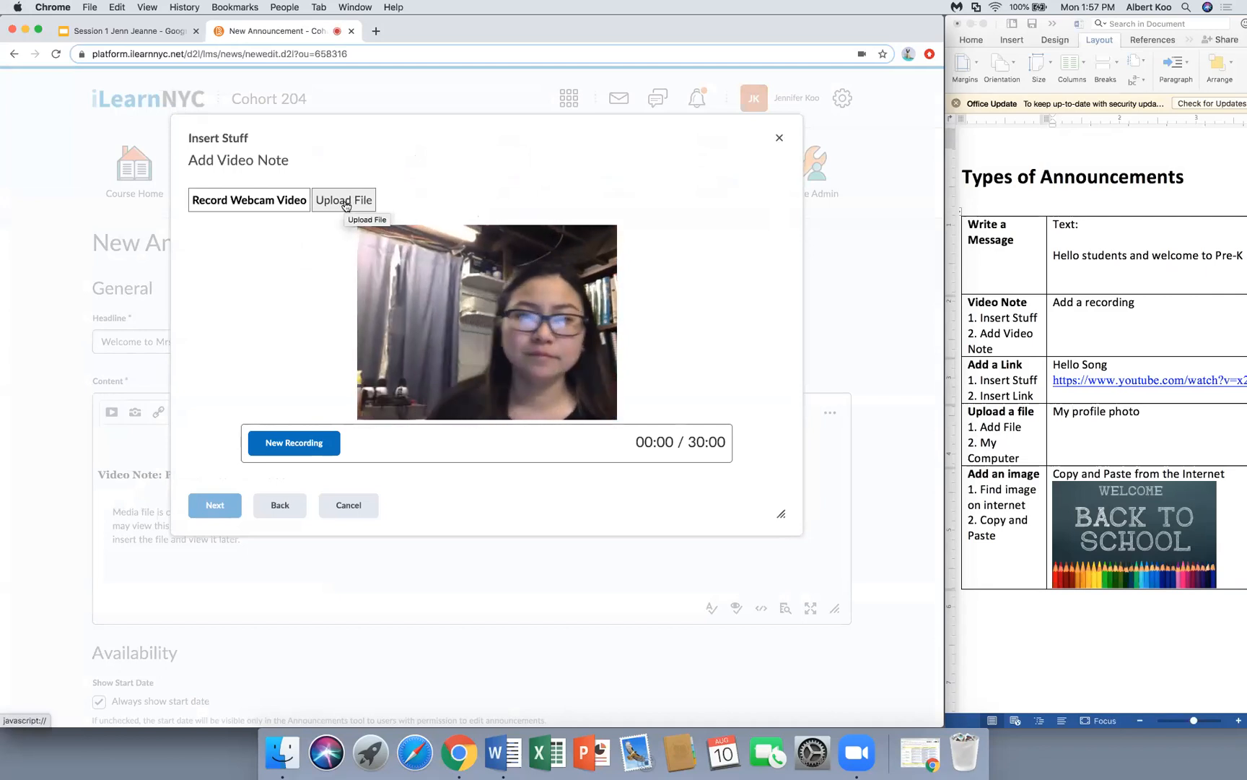
{"action": "left_click", "coordinate": [347, 205]}
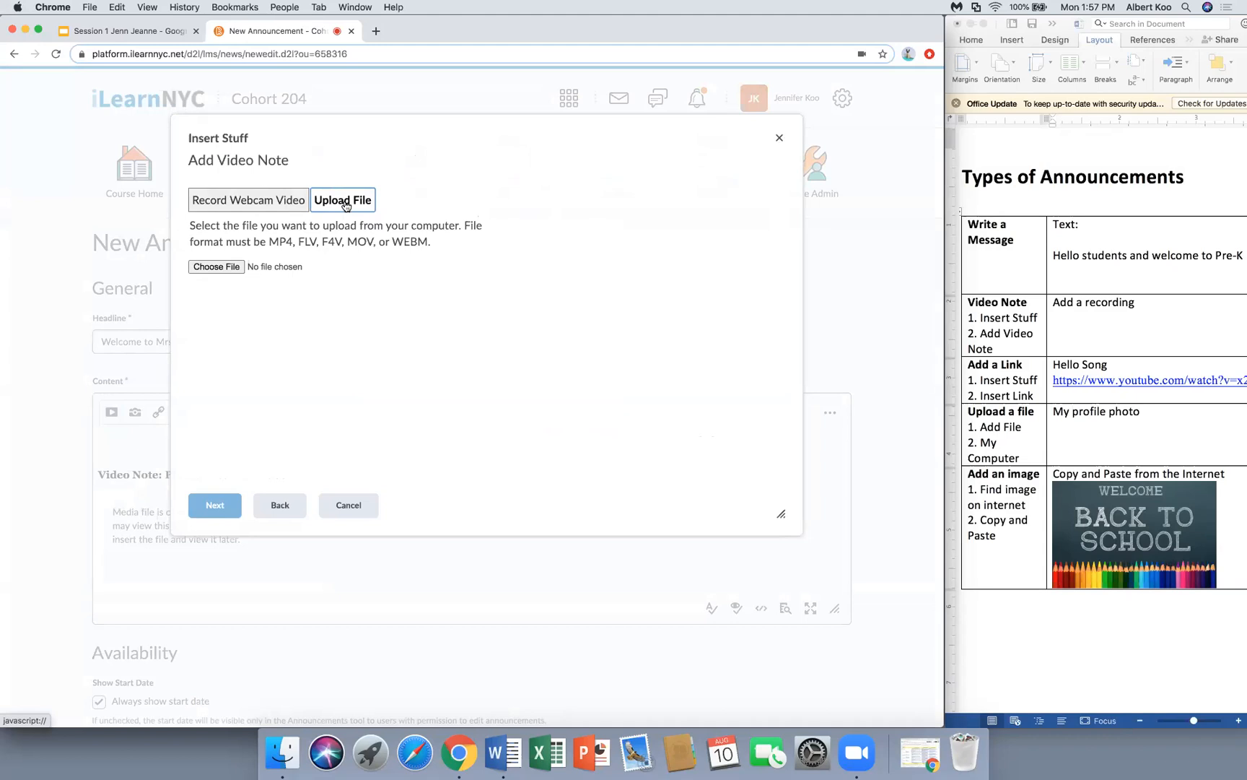
{"action": "left_click", "coordinate": [221, 268]}
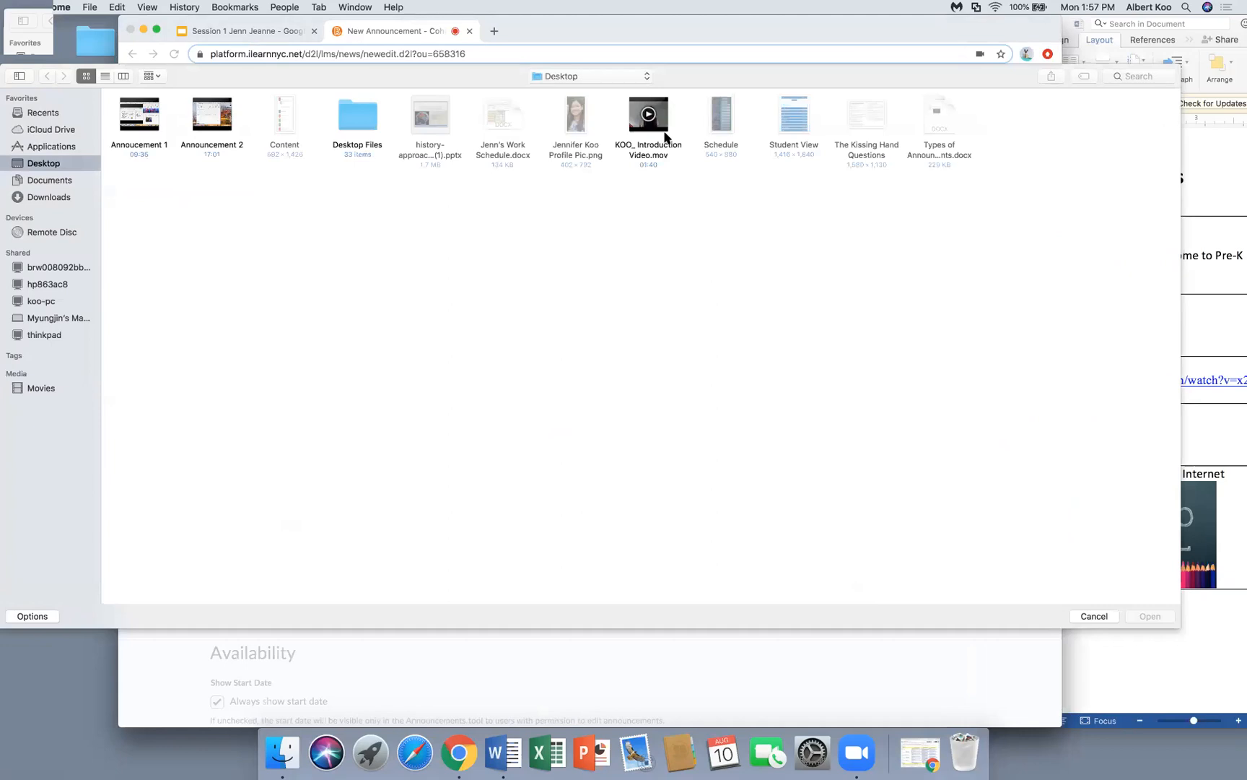
{"action": "left_click", "coordinate": [648, 115]}
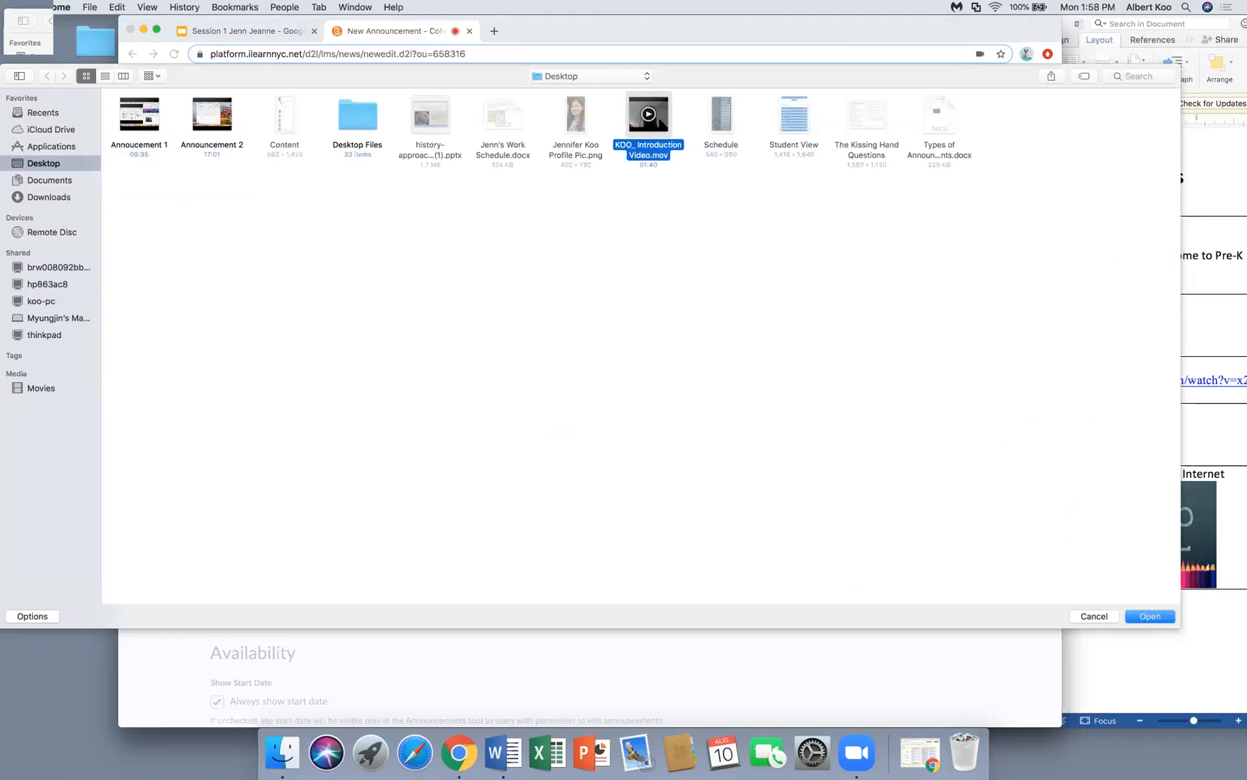
{"action": "left_click", "coordinate": [1144, 617]}
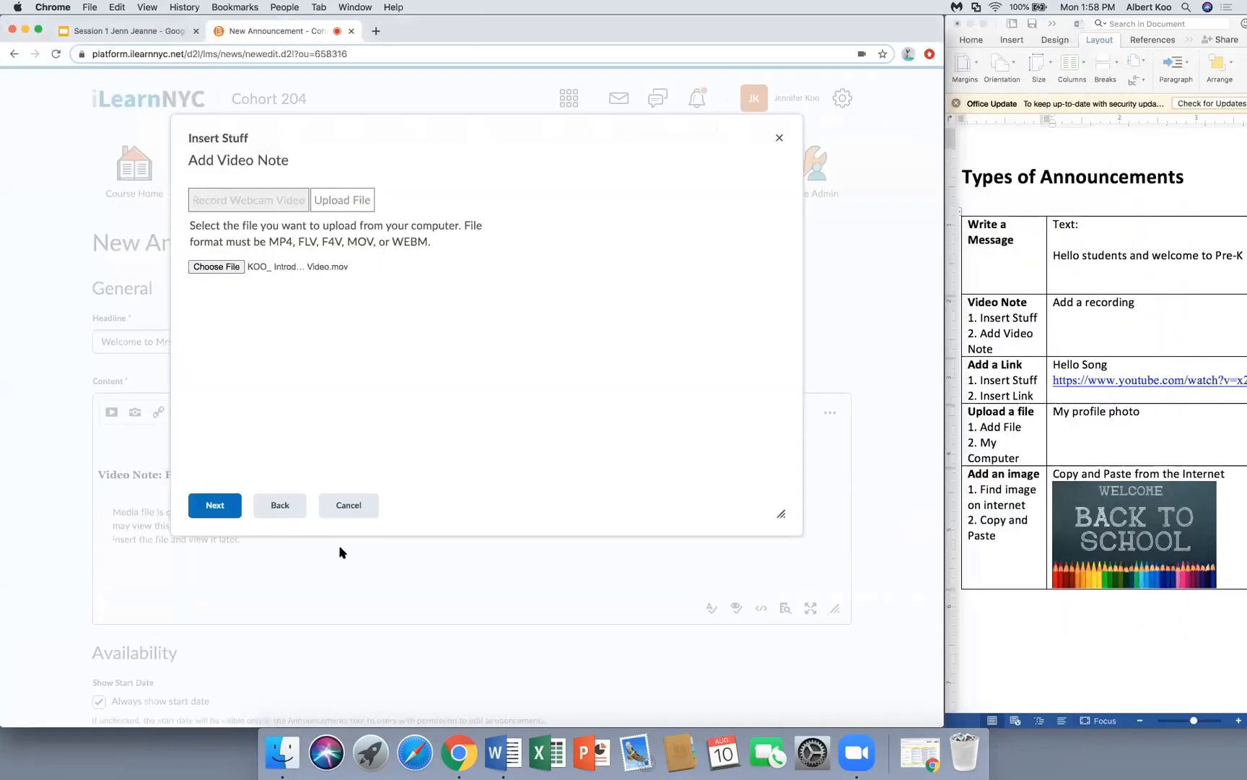
{"action": "left_click", "coordinate": [212, 504]}
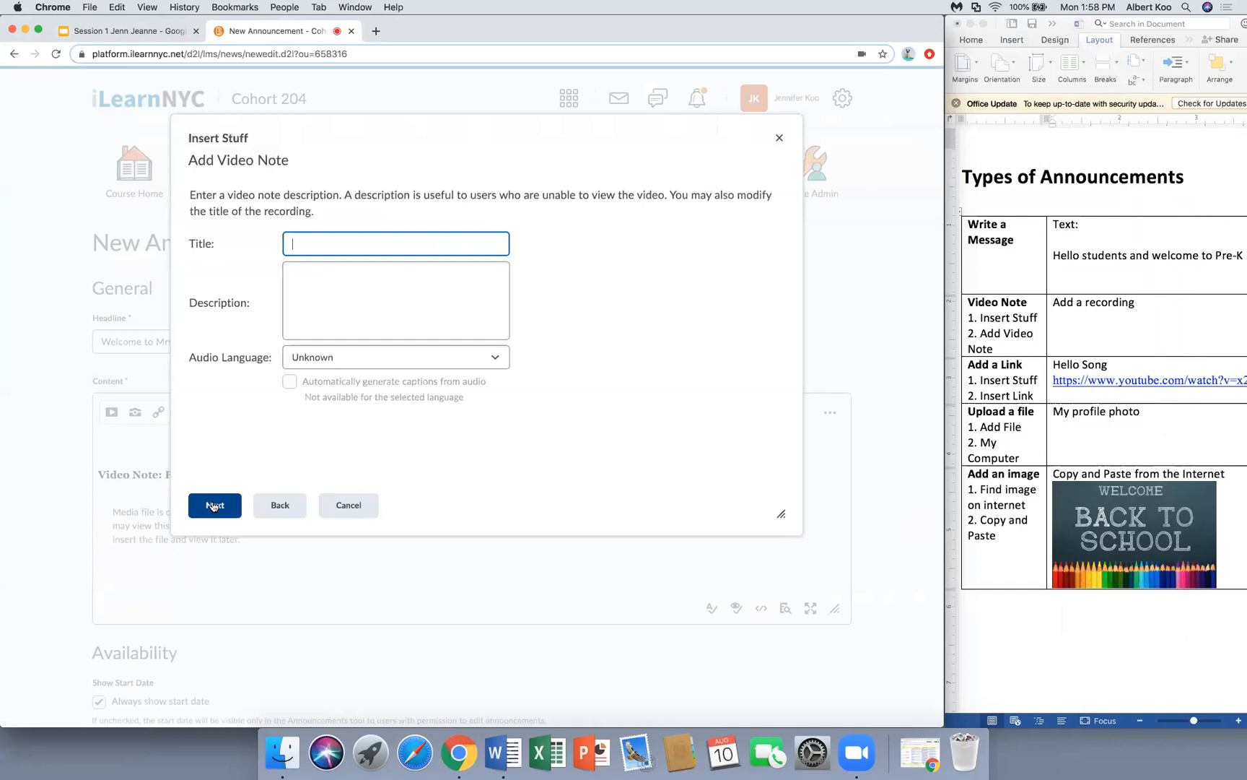
- Title the uploaded video note with the teacher's name followed by "Intro", and insert it into the announcement
{"action": "type", "text": "Mrs. Koo's Intro"}
{"action": "left_click", "coordinate": [205, 505]}
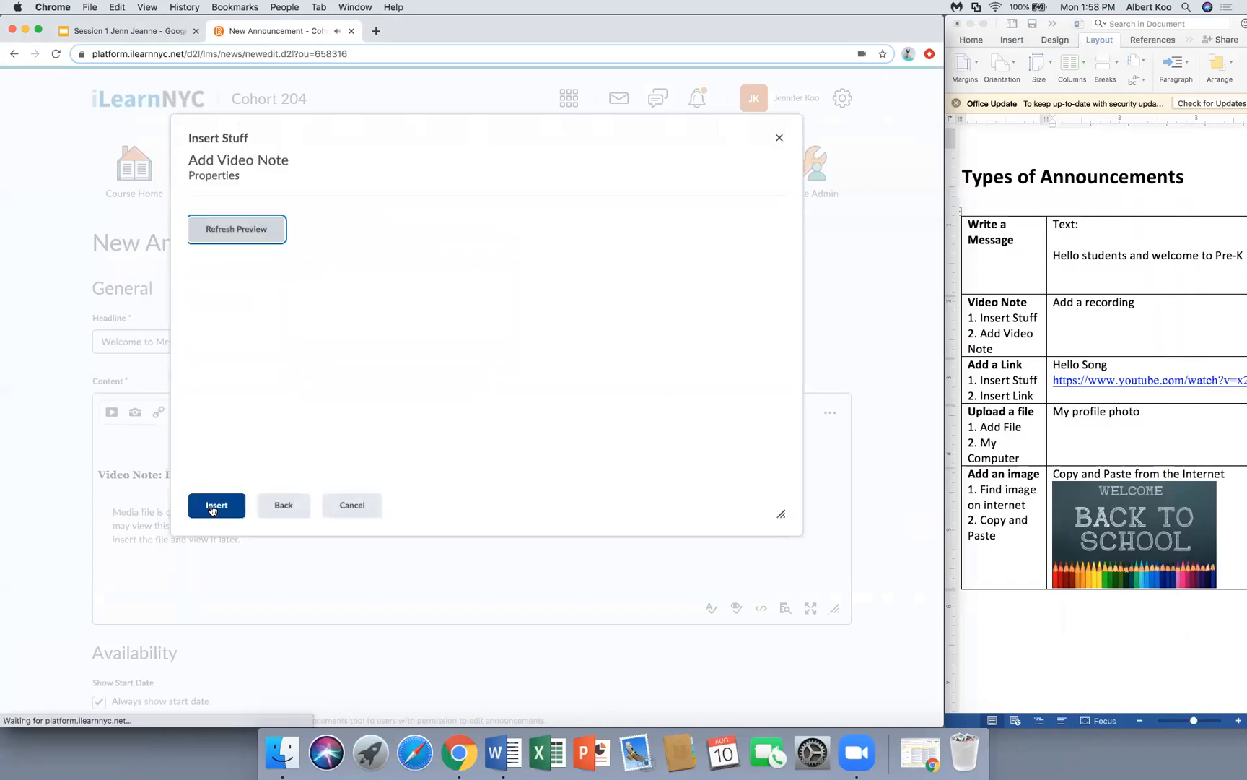
{"action": "left_click", "coordinate": [211, 507]}
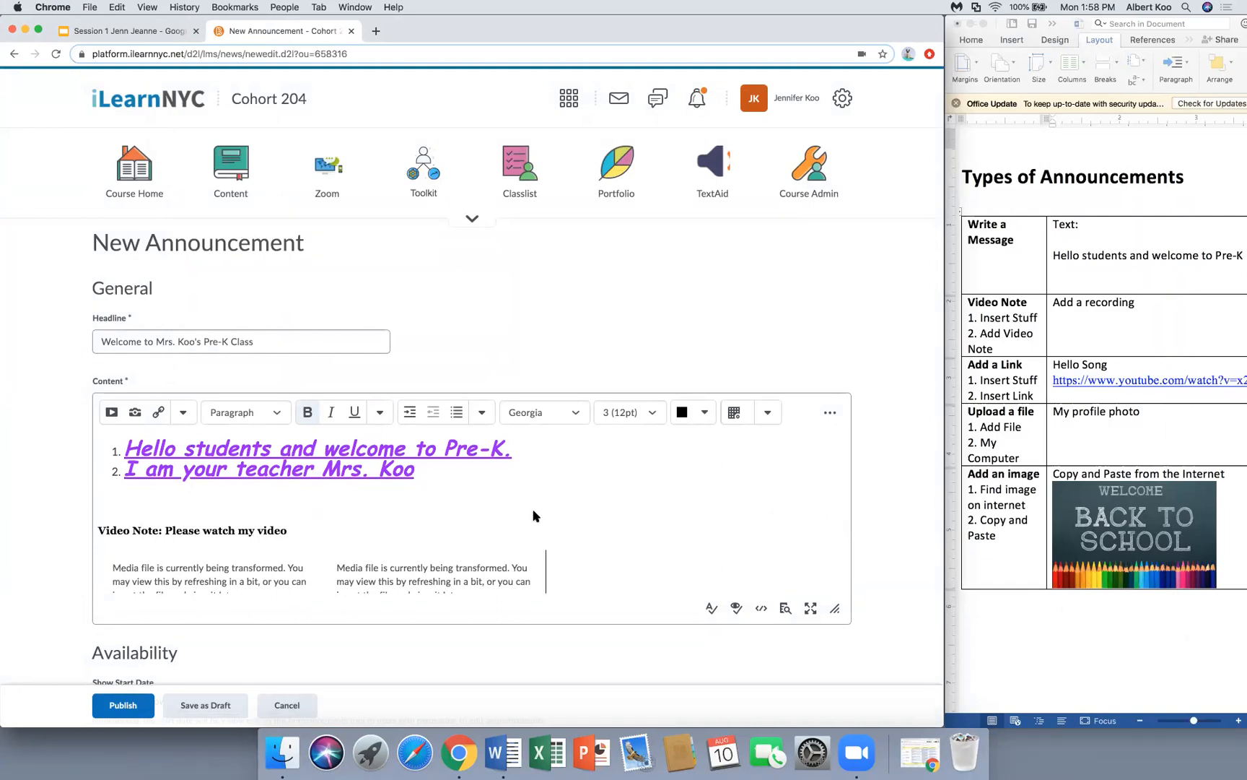
- Below the two video notes, add the lines "Youtube- add a link" and "Please watch the video", leaving a new line beneath them
{"action": "scroll", "coordinate": [534, 515], "scroll_direction": "down", "scroll_amount": 2}
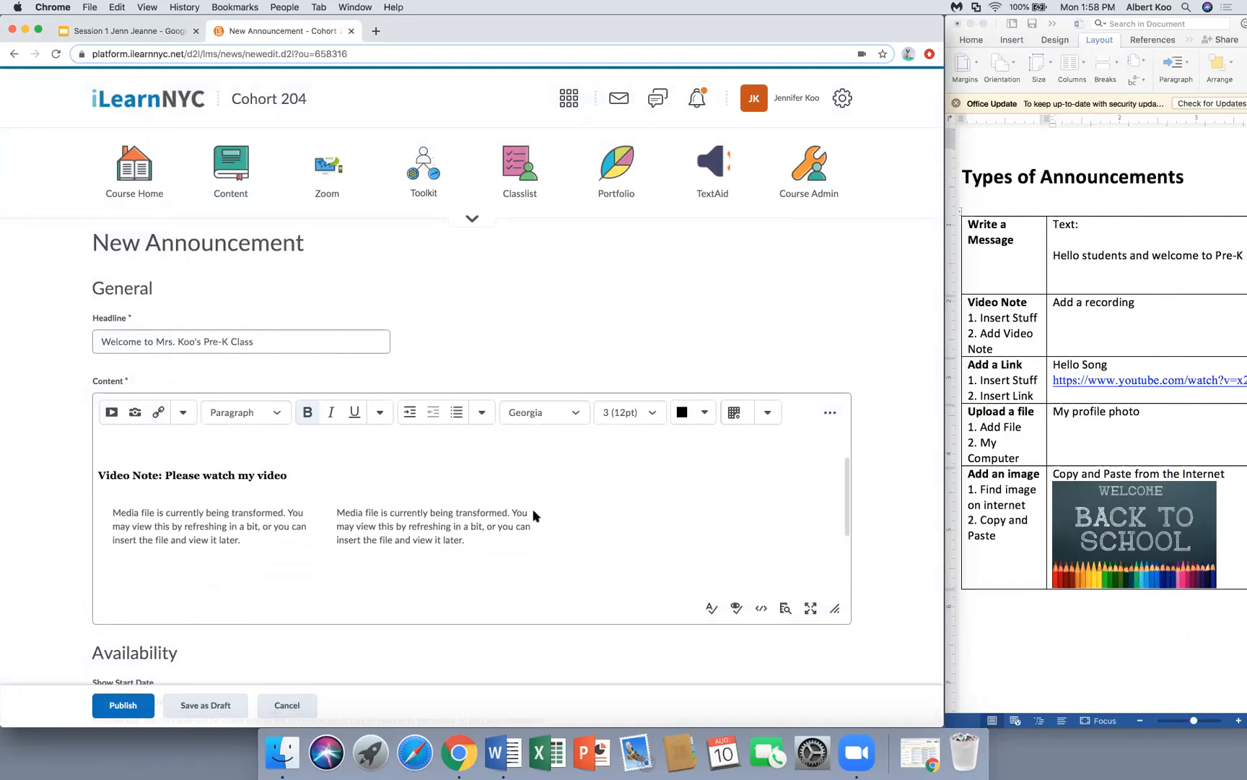
{"action": "scroll", "coordinate": [535, 514], "scroll_direction": "down", "scroll_amount": 1}
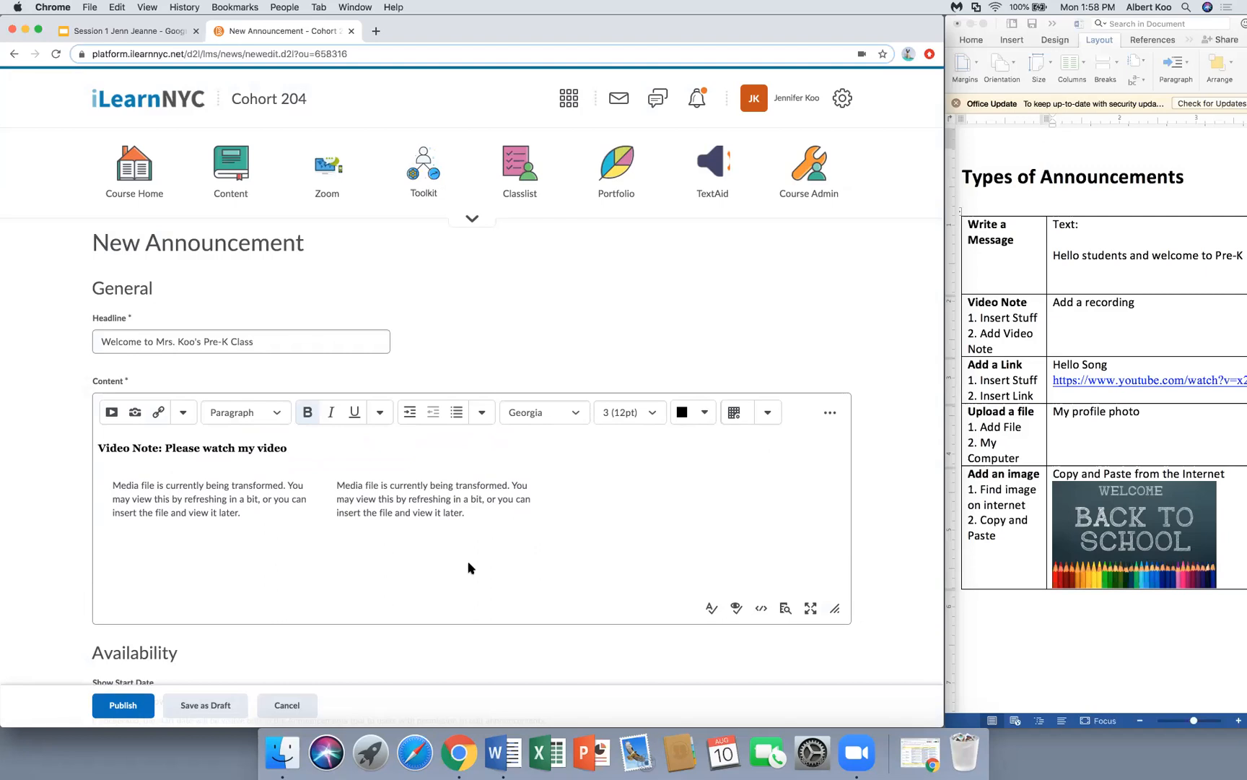
{"action": "scroll", "coordinate": [467, 566], "scroll_direction": "down", "scroll_amount": 5}
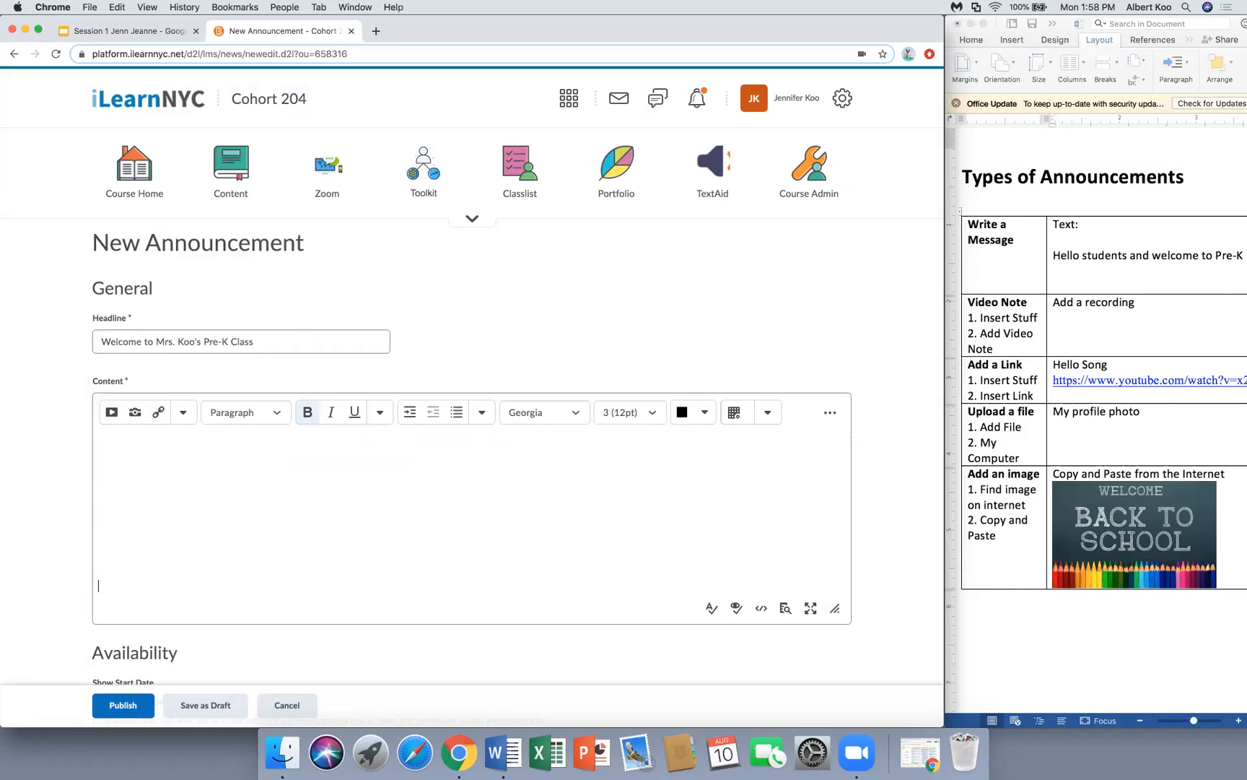
{"action": "type", "text": "Youtube- add a link"}
{"action": "key", "text": "Return"}
{"action": "type", "text": "Please wat"}
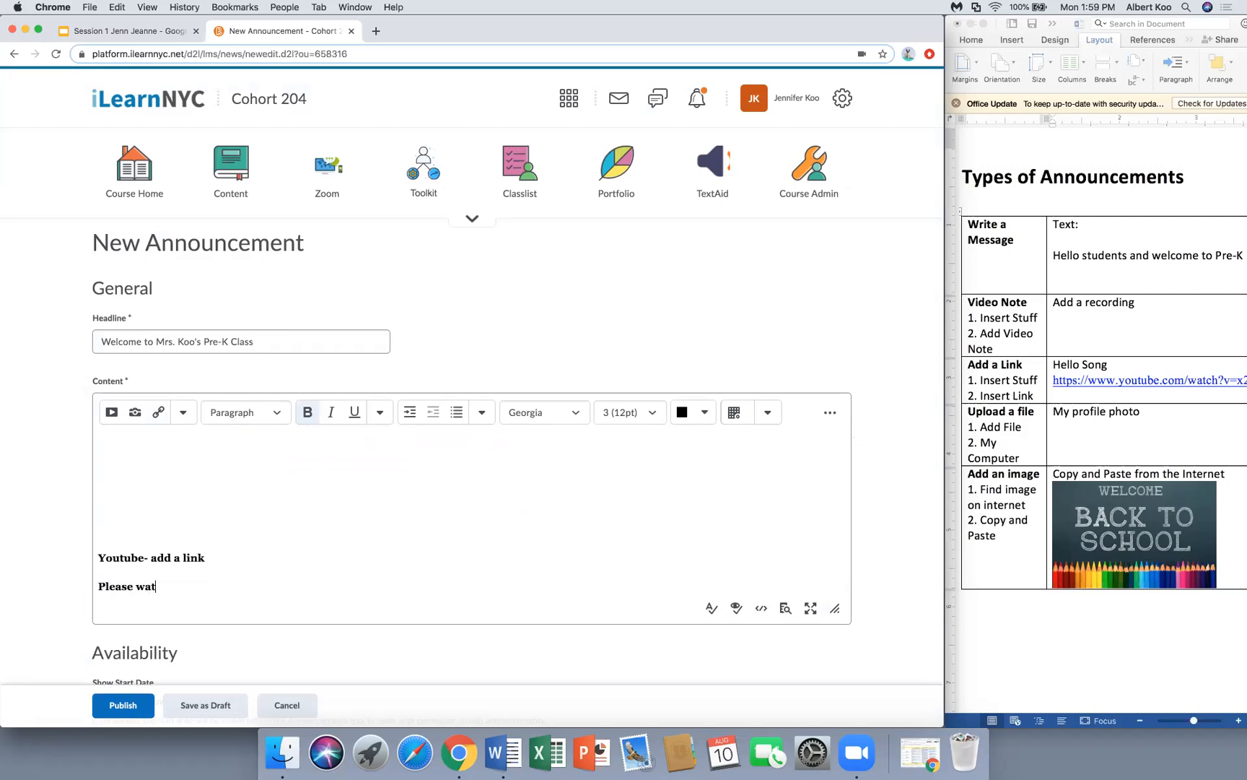
{"action": "type", "text": "ch the video"}
{"action": "key", "text": "Return"}
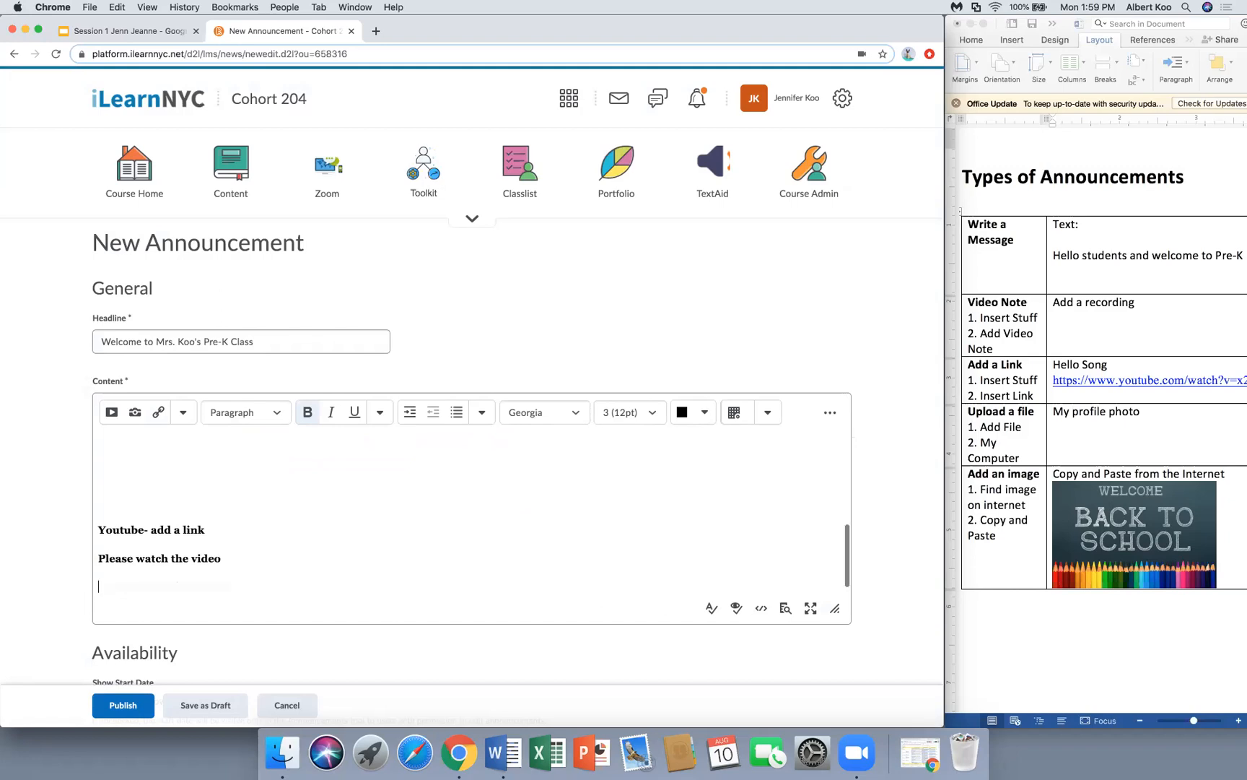
- Start inserting content on the new line, and copy the Hello Song YouTube link from the Types of Announcements Word document
{"action": "left_click", "coordinate": [110, 415]}
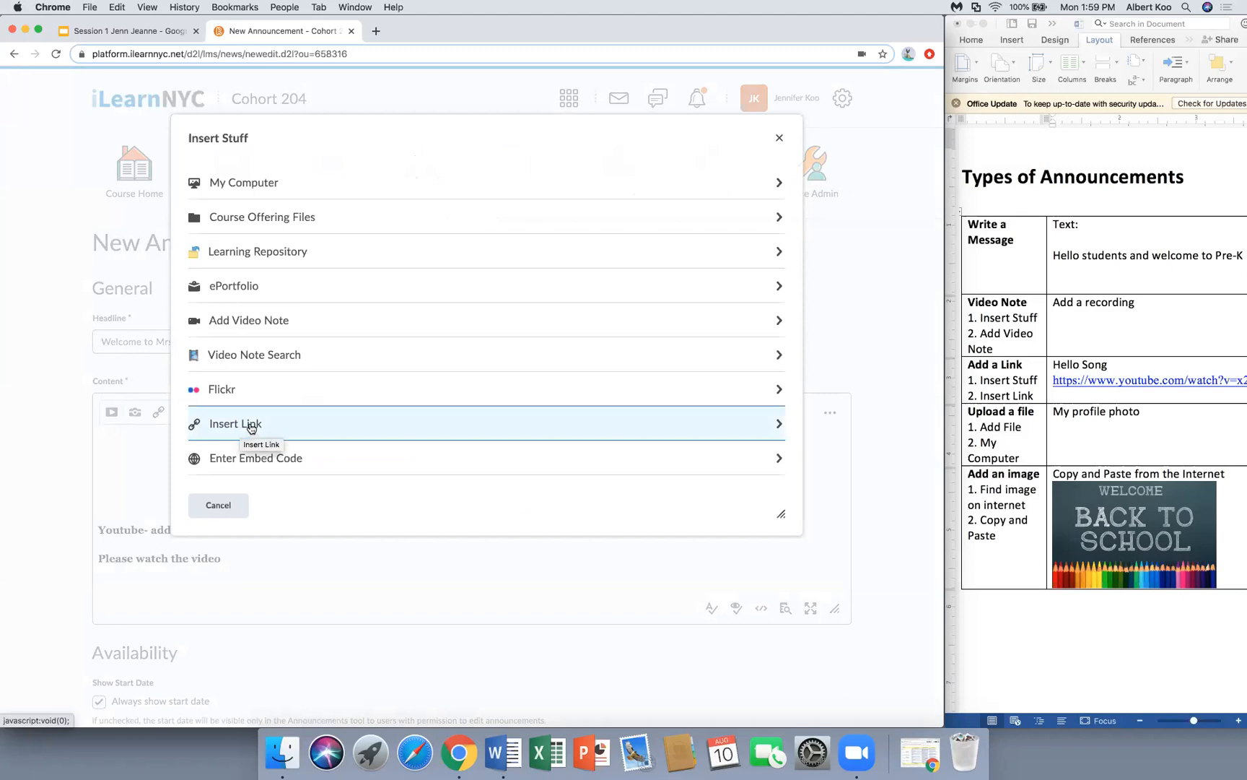
{"action": "left_click", "coordinate": [1126, 363]}
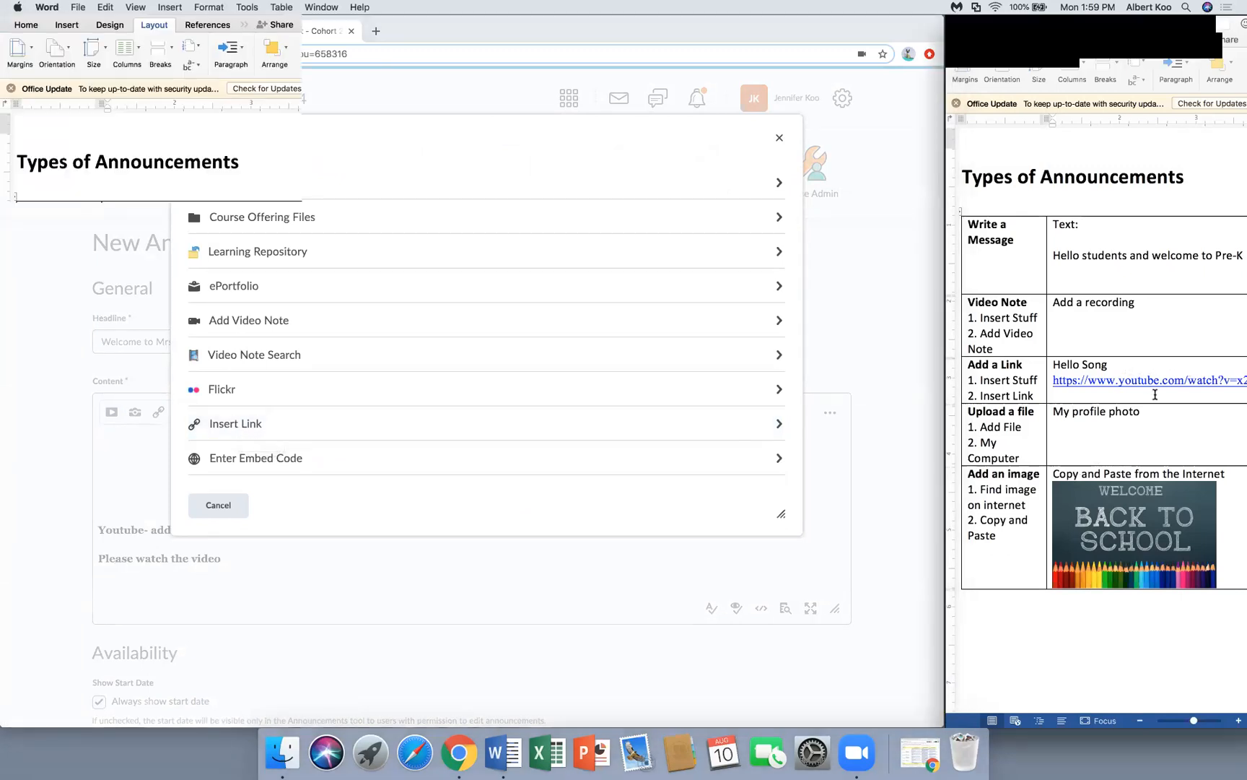
{"action": "left_click", "coordinate": [1128, 394]}
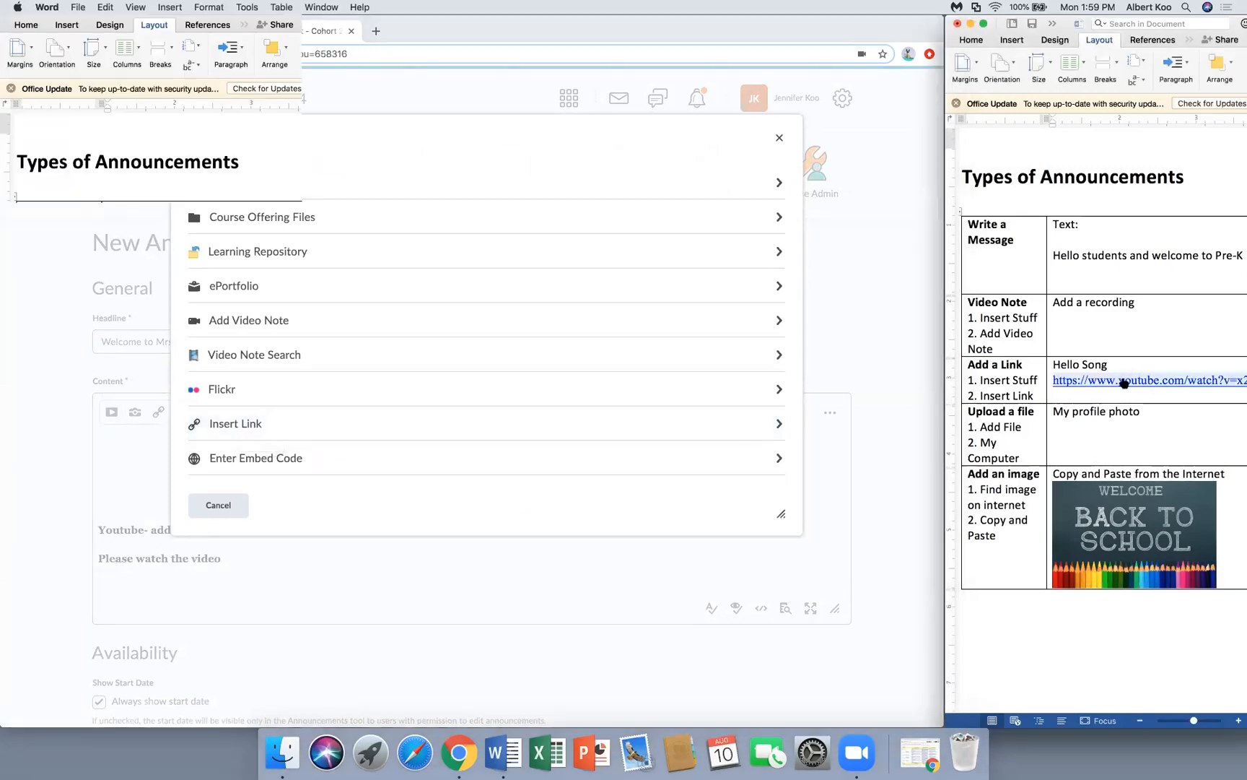
{"action": "left_click", "coordinate": [366, 419]}
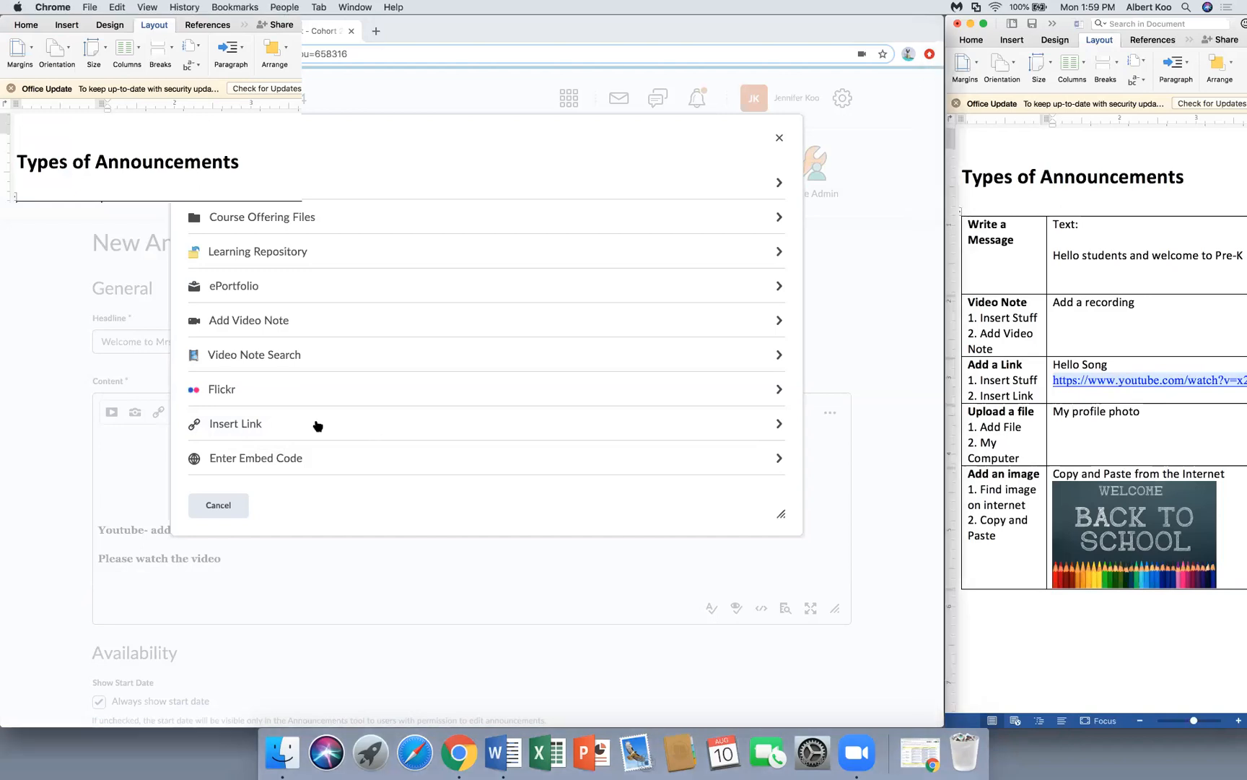
{"action": "left_click", "coordinate": [259, 423]}
{"action": "left_click", "coordinate": [263, 228]}
{"action": "type", "text": "https://www.youtube.com/watch?v=x23rTDI4AMs"}
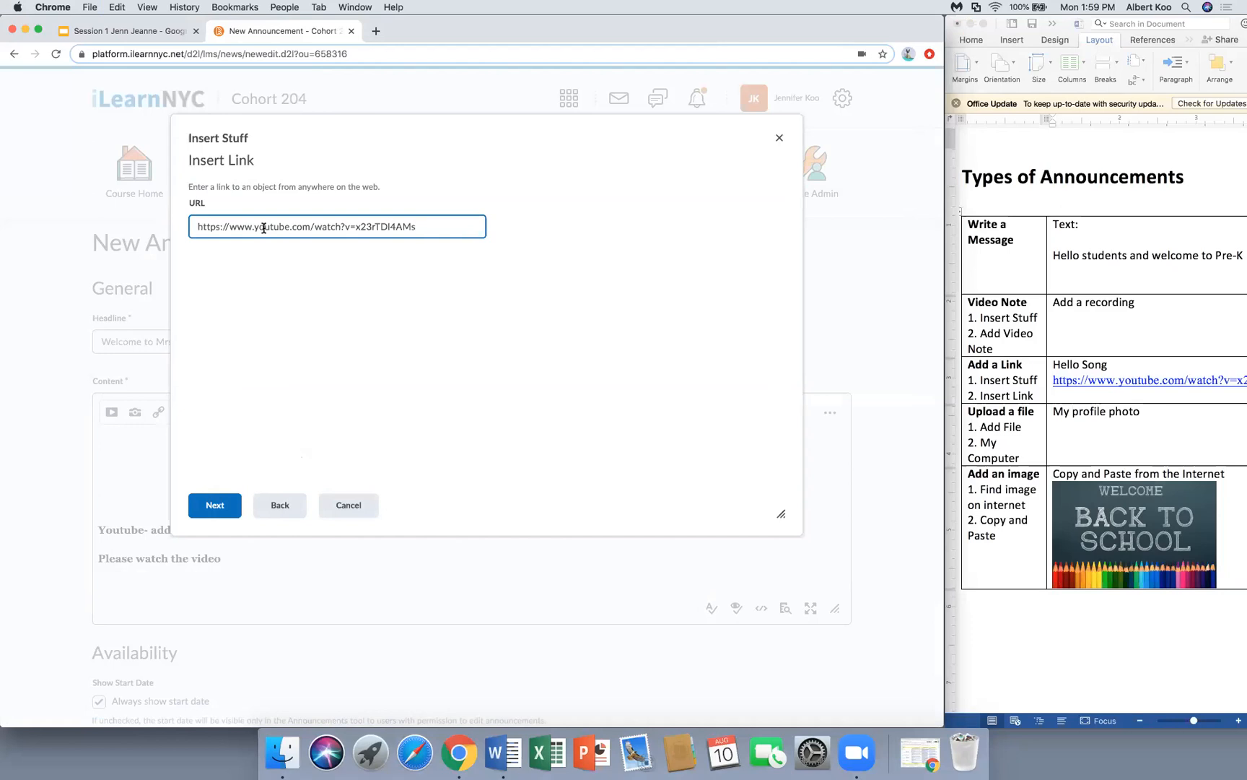
{"action": "left_click", "coordinate": [215, 507]}
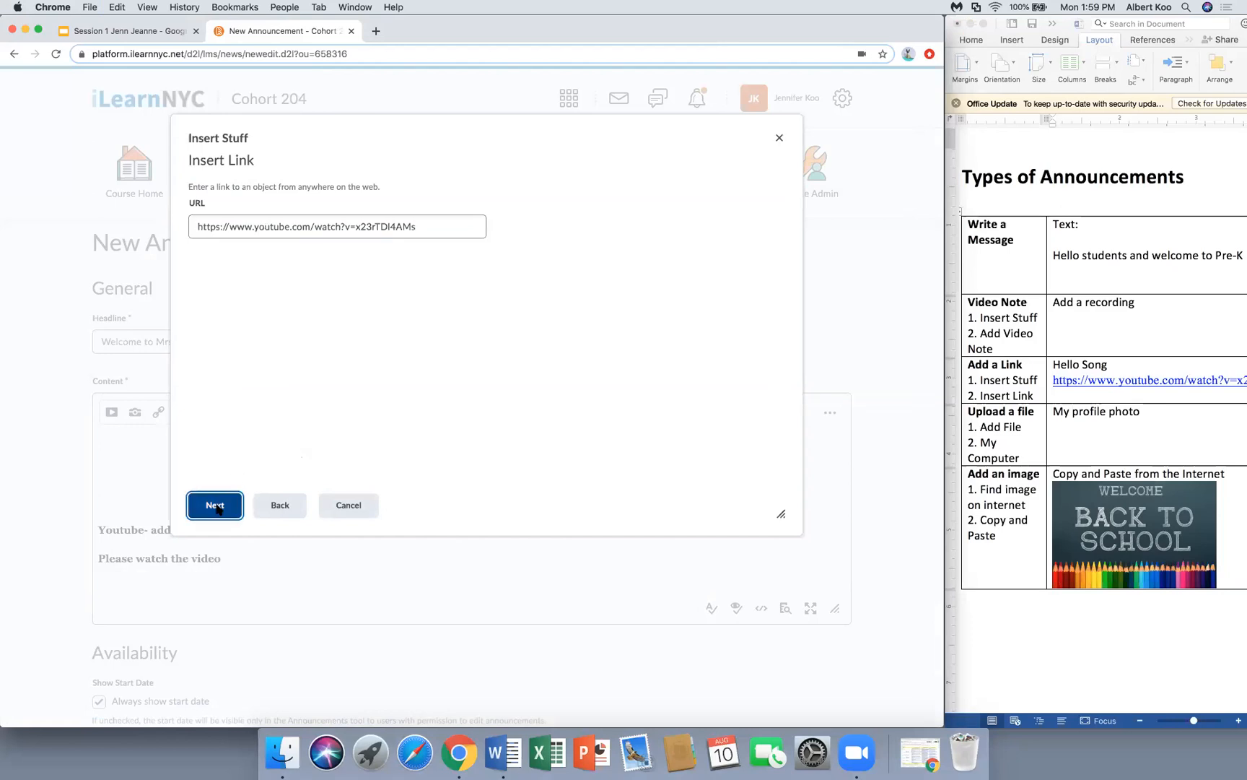
{"action": "scroll", "coordinate": [238, 453], "scroll_direction": "down", "scroll_amount": 3}
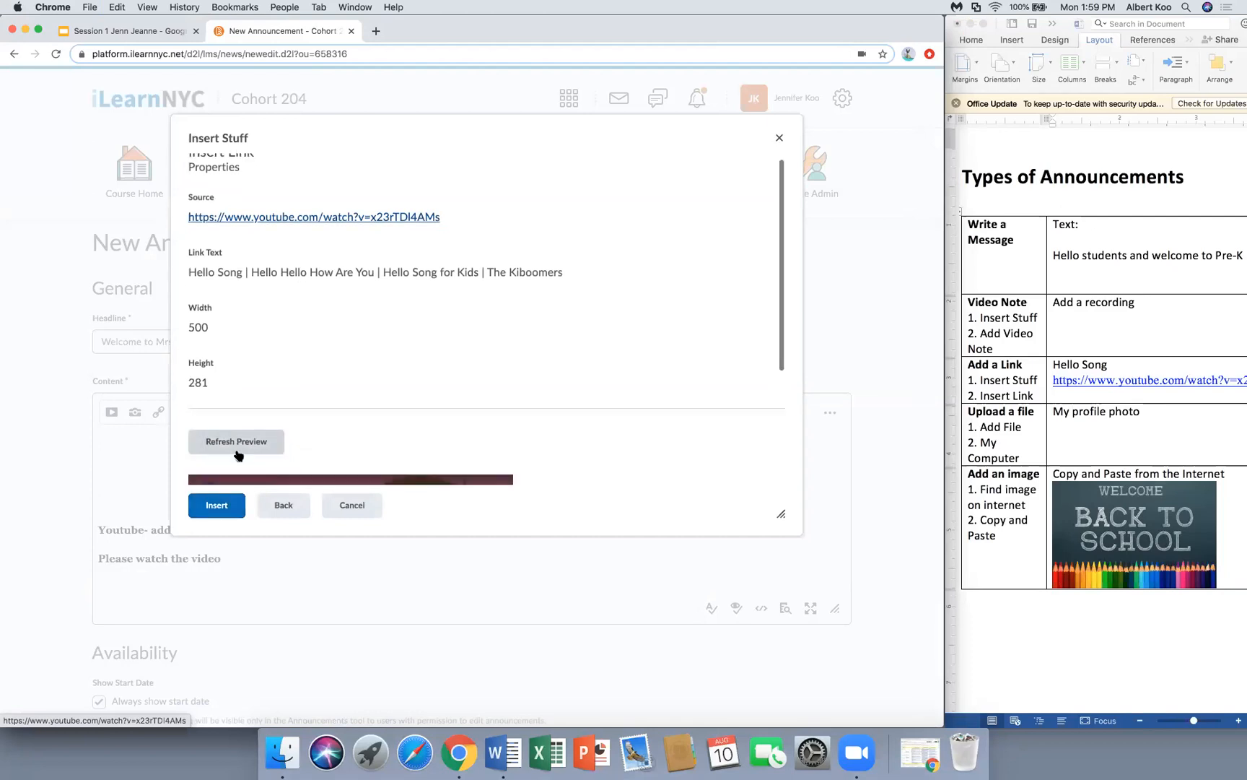
{"action": "left_click", "coordinate": [219, 514]}
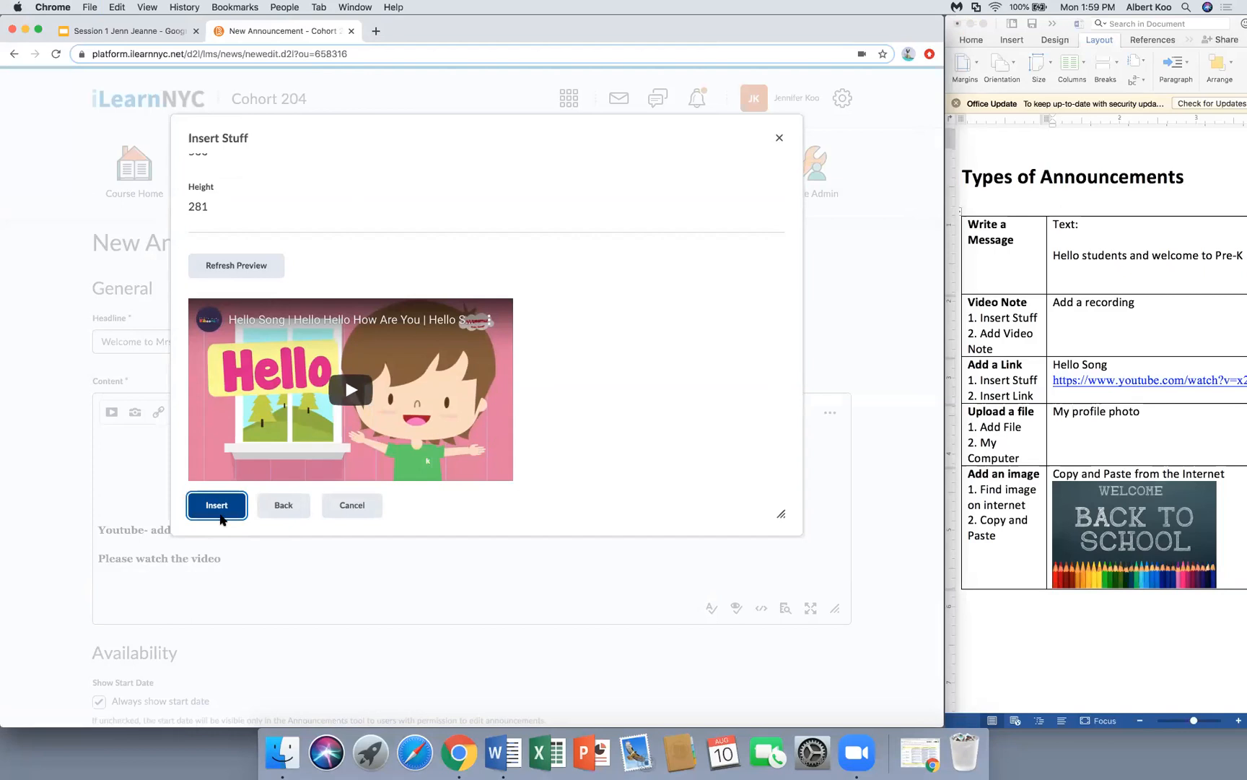
- Below the embedded Hello Song video, add the line "Upload a file- Profile Picture" followed by a new line
{"action": "scroll", "coordinate": [372, 541], "scroll_direction": "up", "scroll_amount": 1}
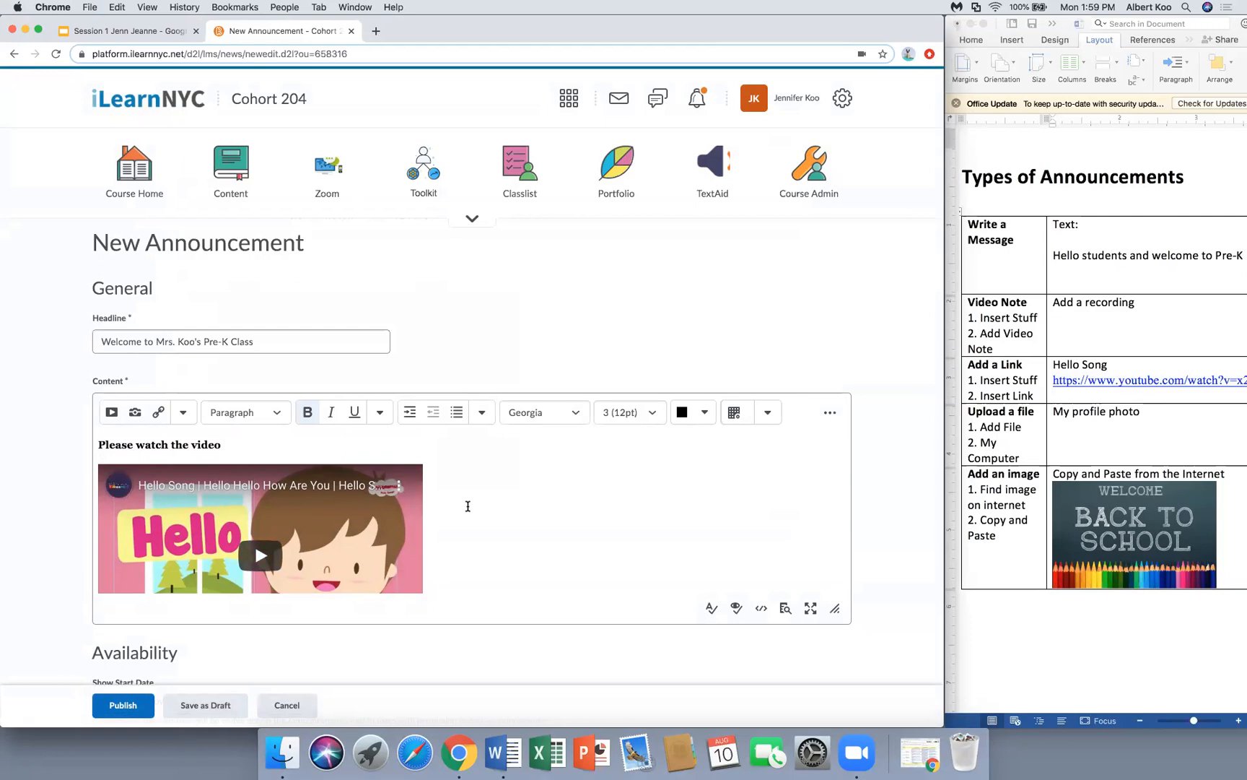
{"action": "scroll", "coordinate": [468, 506], "scroll_direction": "down", "scroll_amount": 1}
{"action": "scroll", "coordinate": [468, 506], "scroll_direction": "down", "scroll_amount": 1}
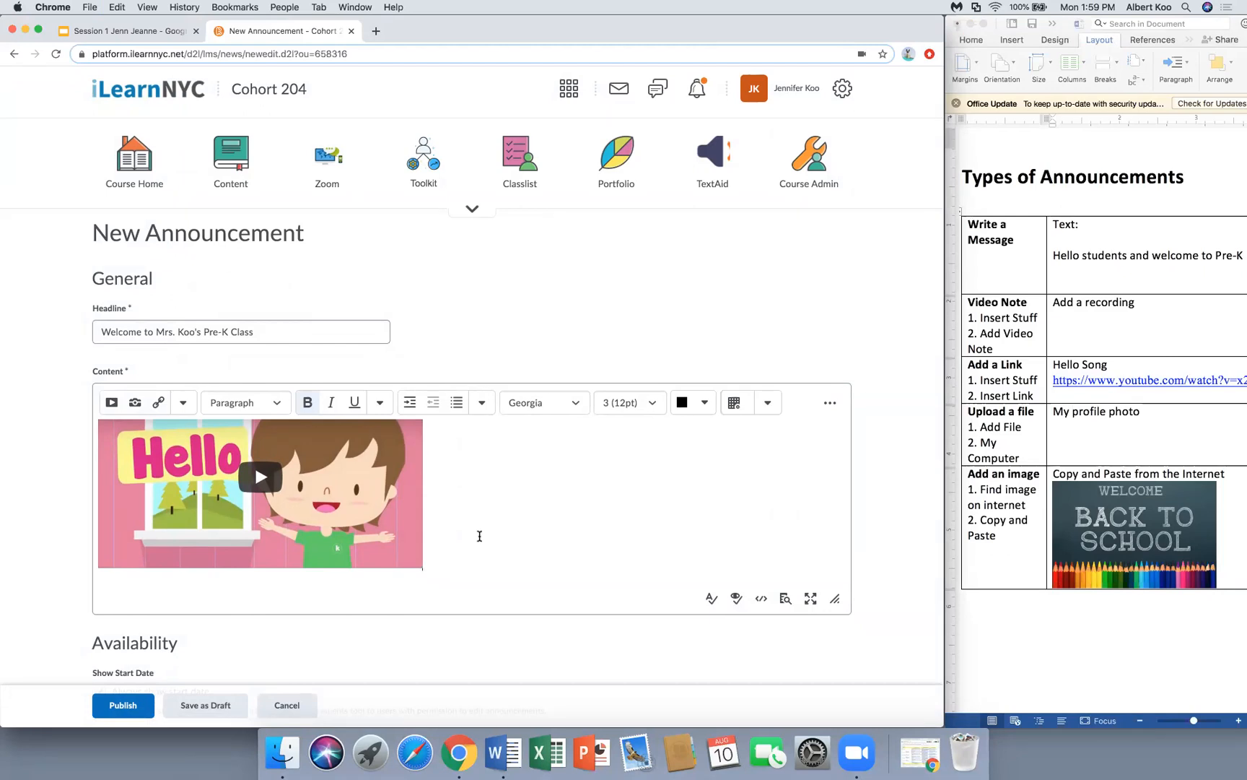
{"action": "key", "text": "Return"}
{"action": "type", "text": "Upload a "}
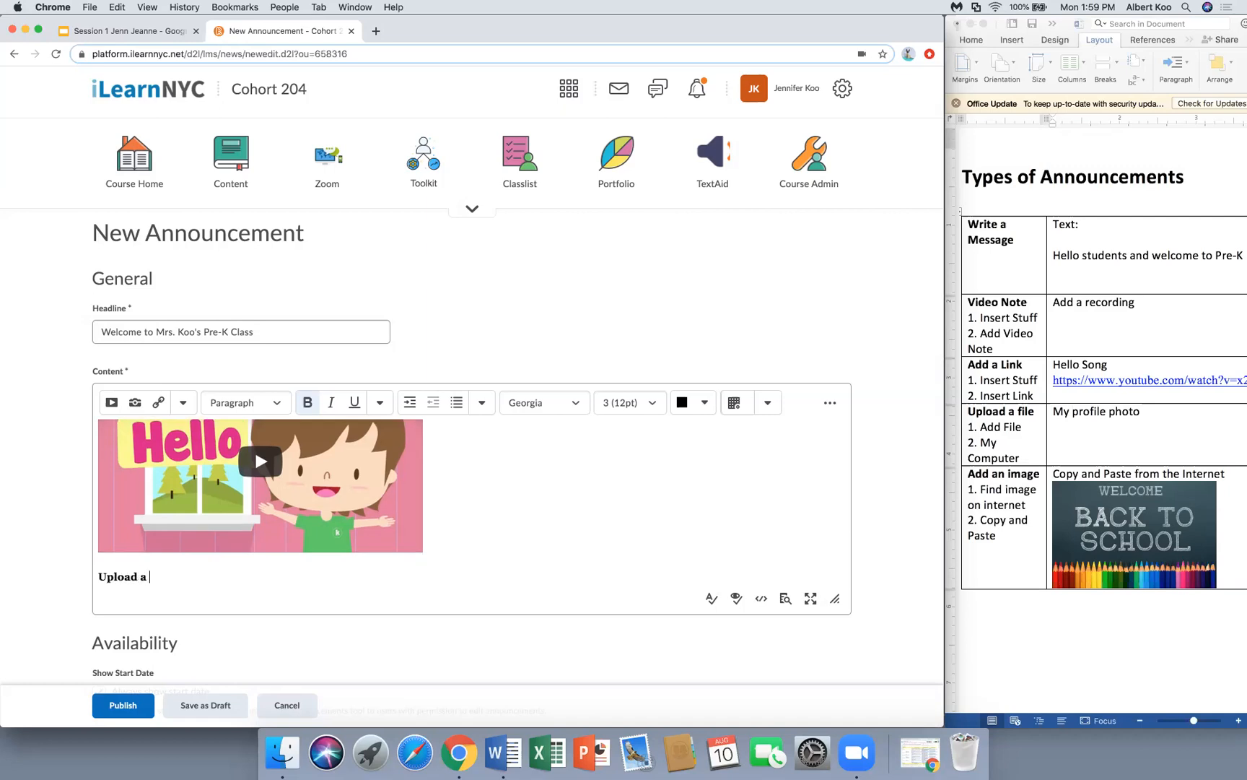
{"action": "type", "text": "file- Profile Picture"}
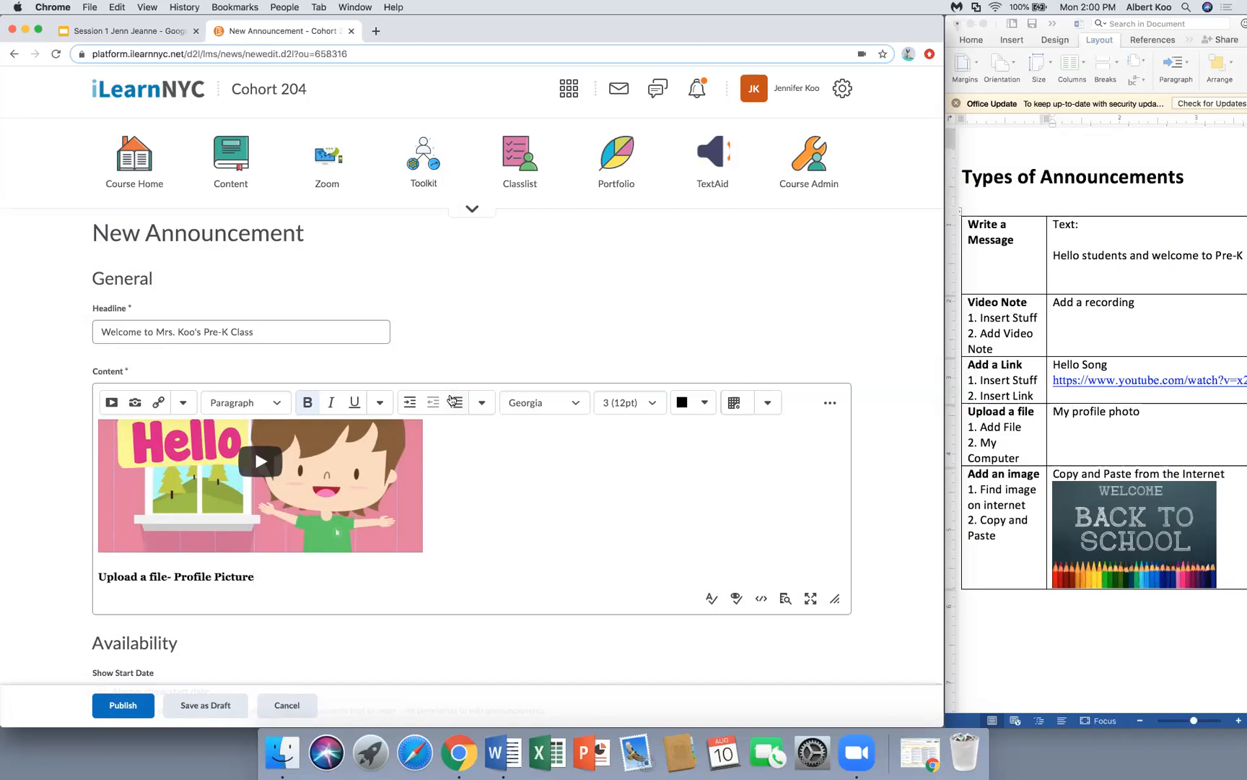
{"action": "key", "text": "Return"}
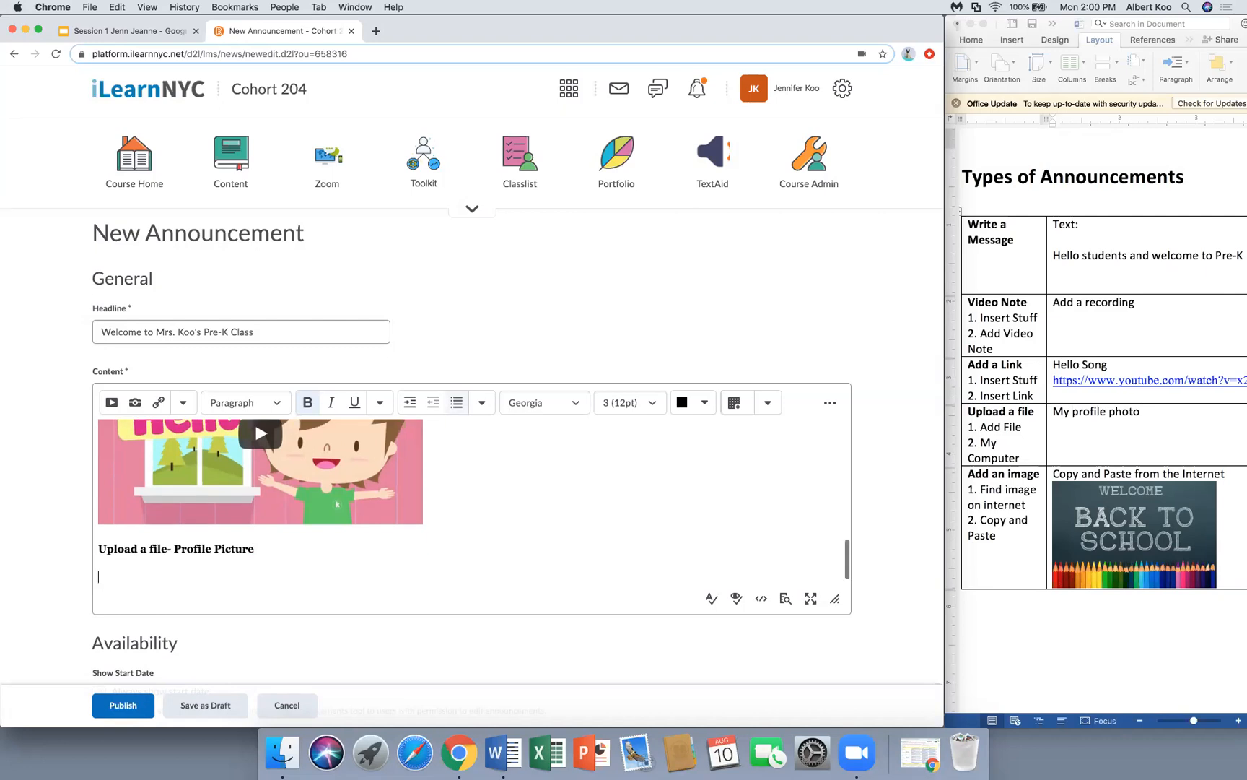
- Upload the teacher's profile picture PNG from the computer's Desktop as a file for the announcement
{"action": "left_click", "coordinate": [135, 404]}
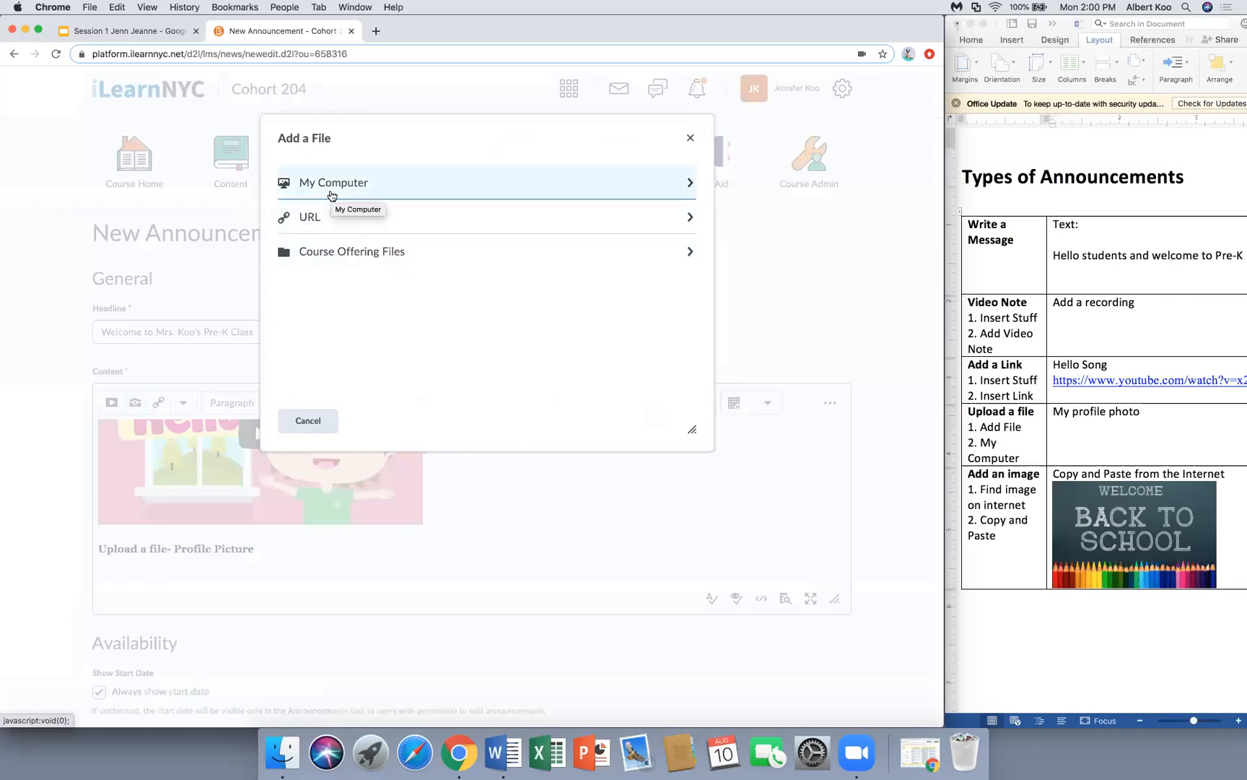
{"action": "left_click", "coordinate": [691, 181]}
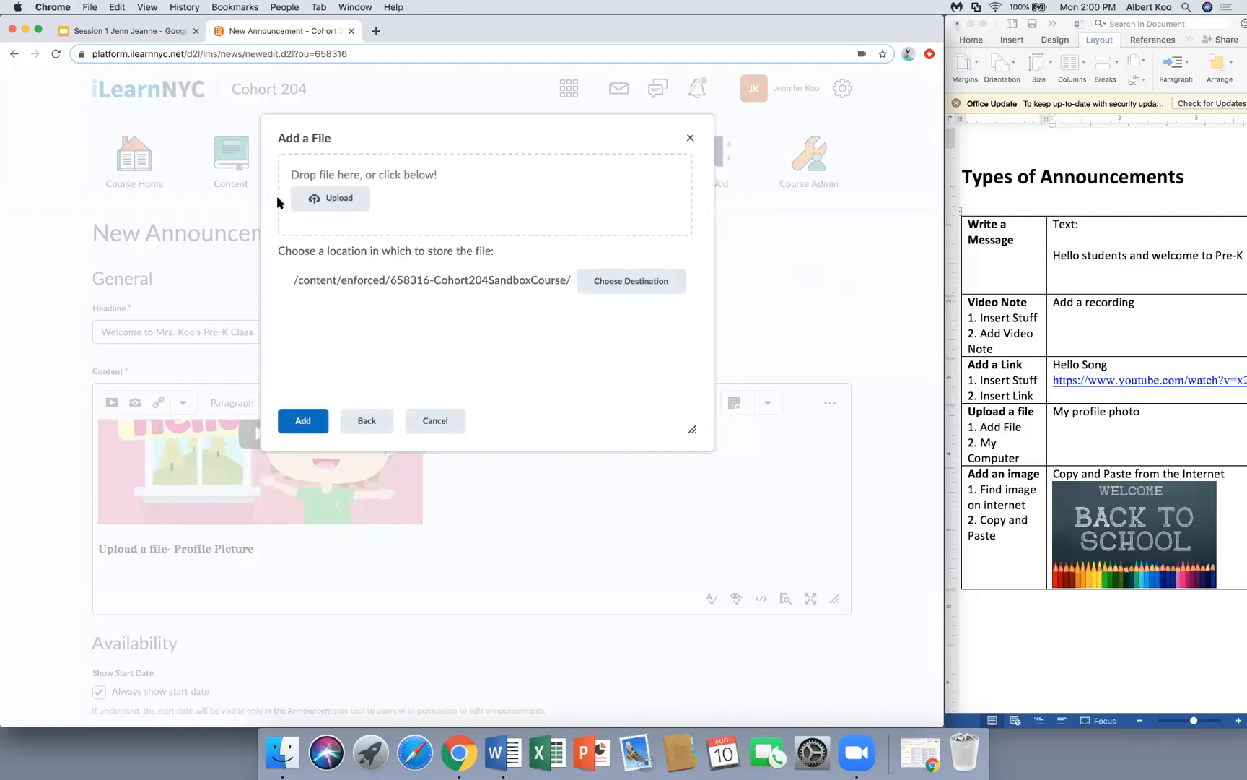
{"action": "left_click", "coordinate": [326, 198]}
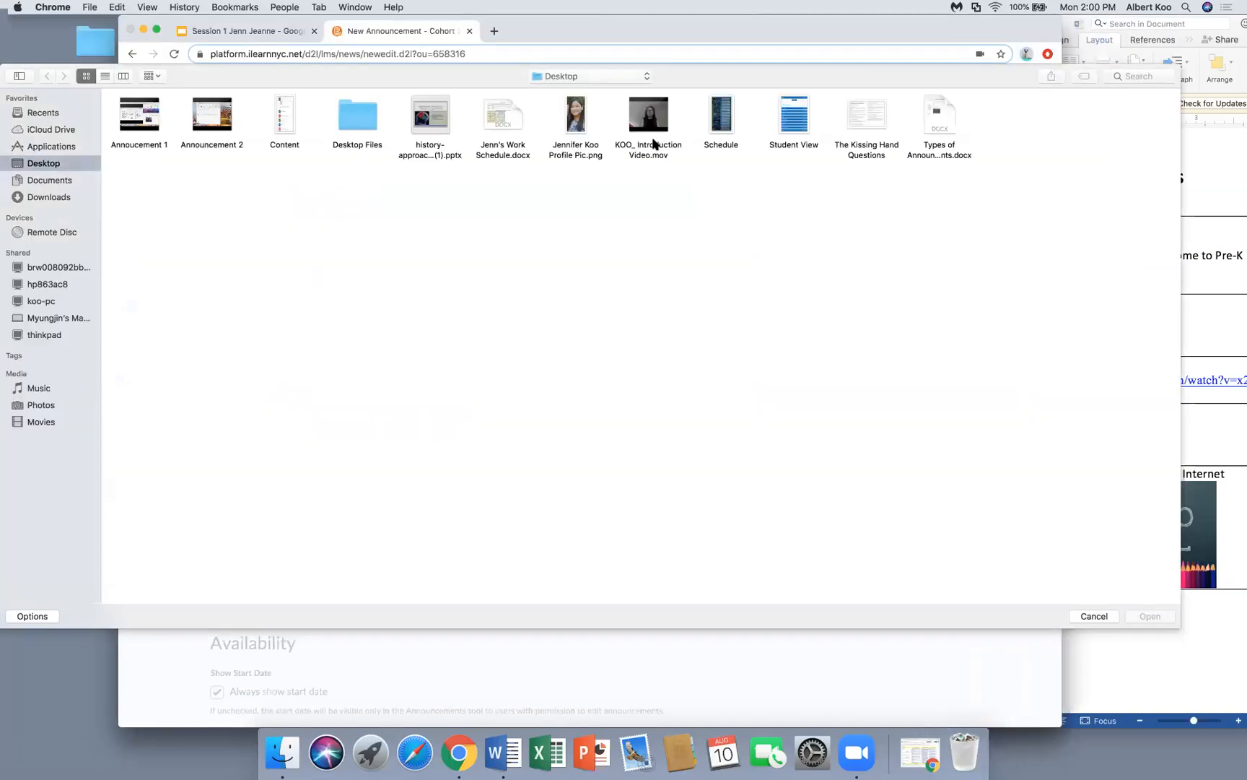
{"action": "left_click", "coordinate": [580, 130]}
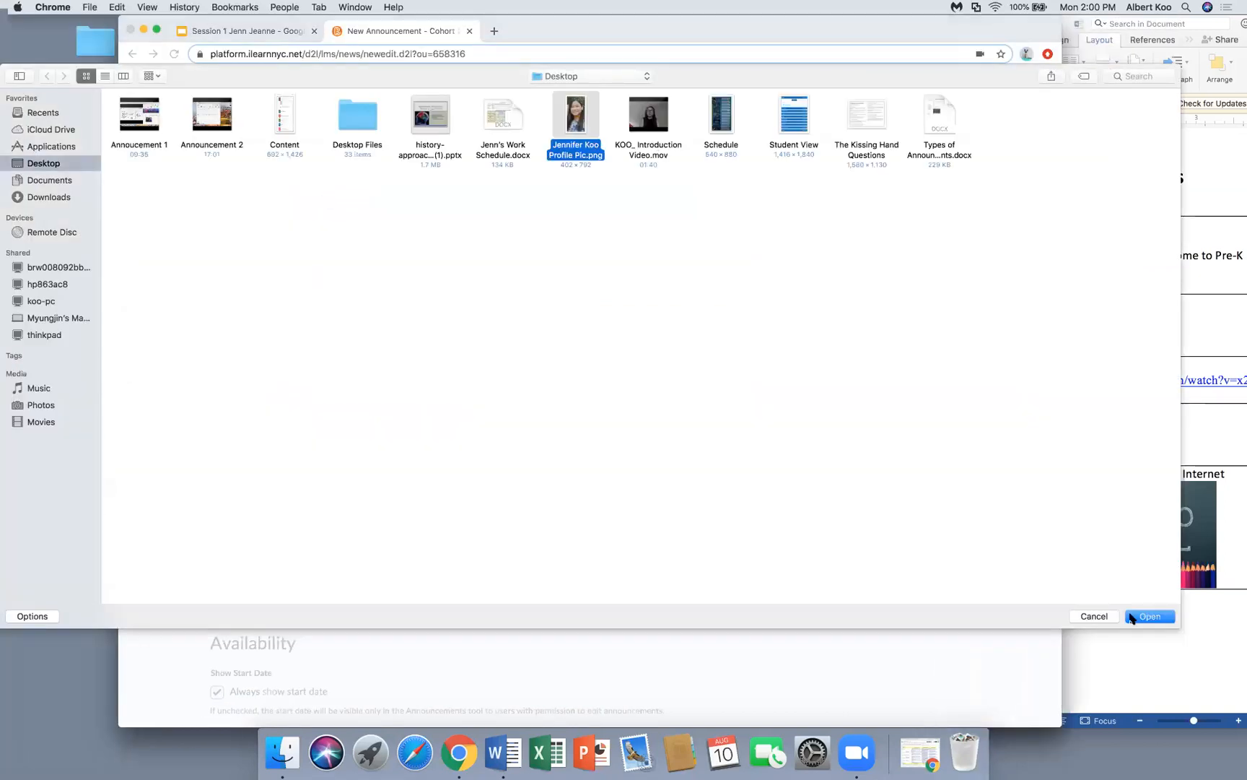
{"action": "left_click", "coordinate": [1148, 618]}
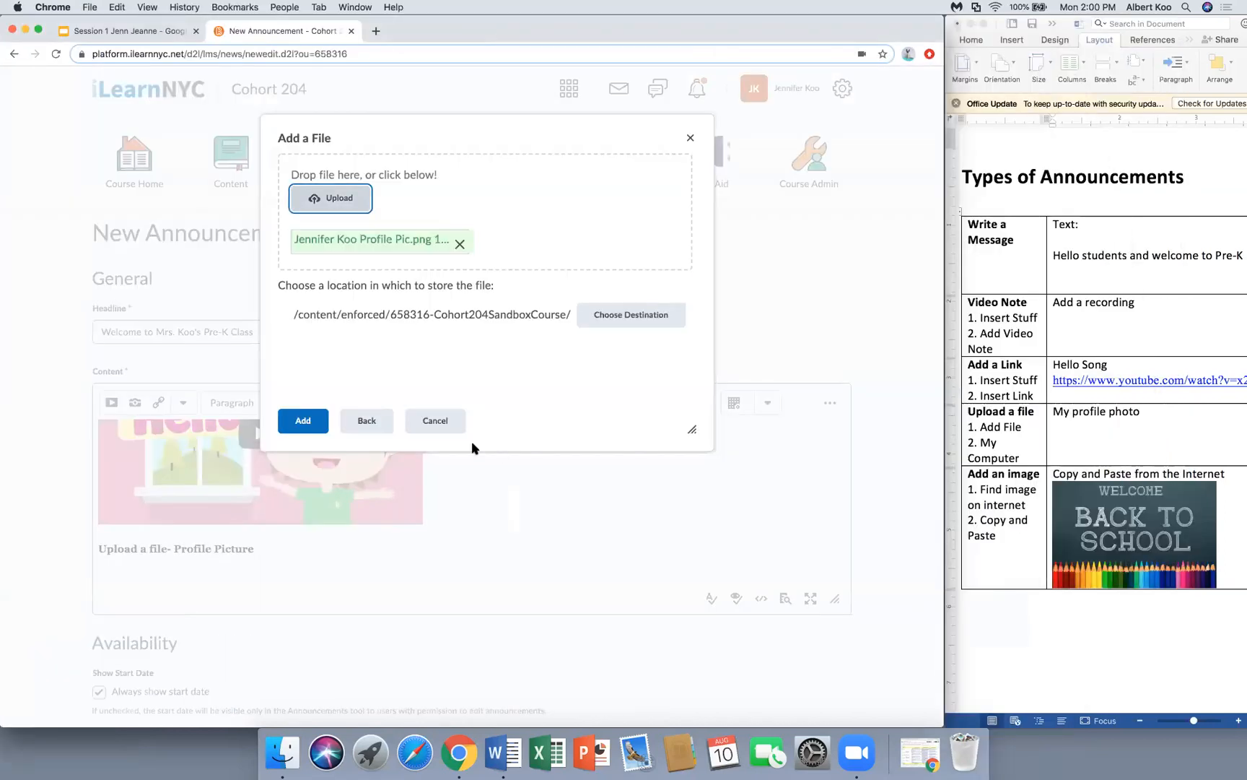
- Add the uploaded profile picture to the announcement with the teacher's surname as its alternative text
{"action": "left_click", "coordinate": [316, 426]}
{"action": "left_click", "coordinate": [408, 287]}
{"action": "type", "text": "koo"}
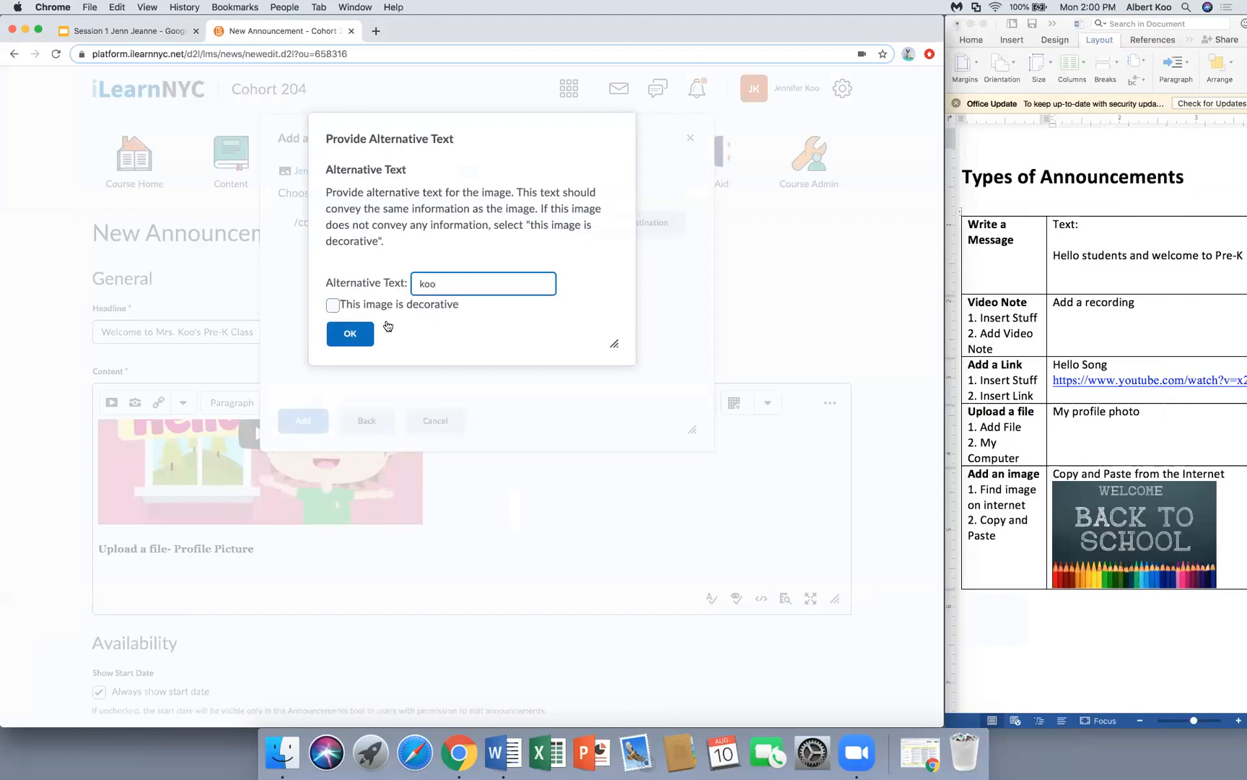
{"action": "left_click", "coordinate": [360, 336]}
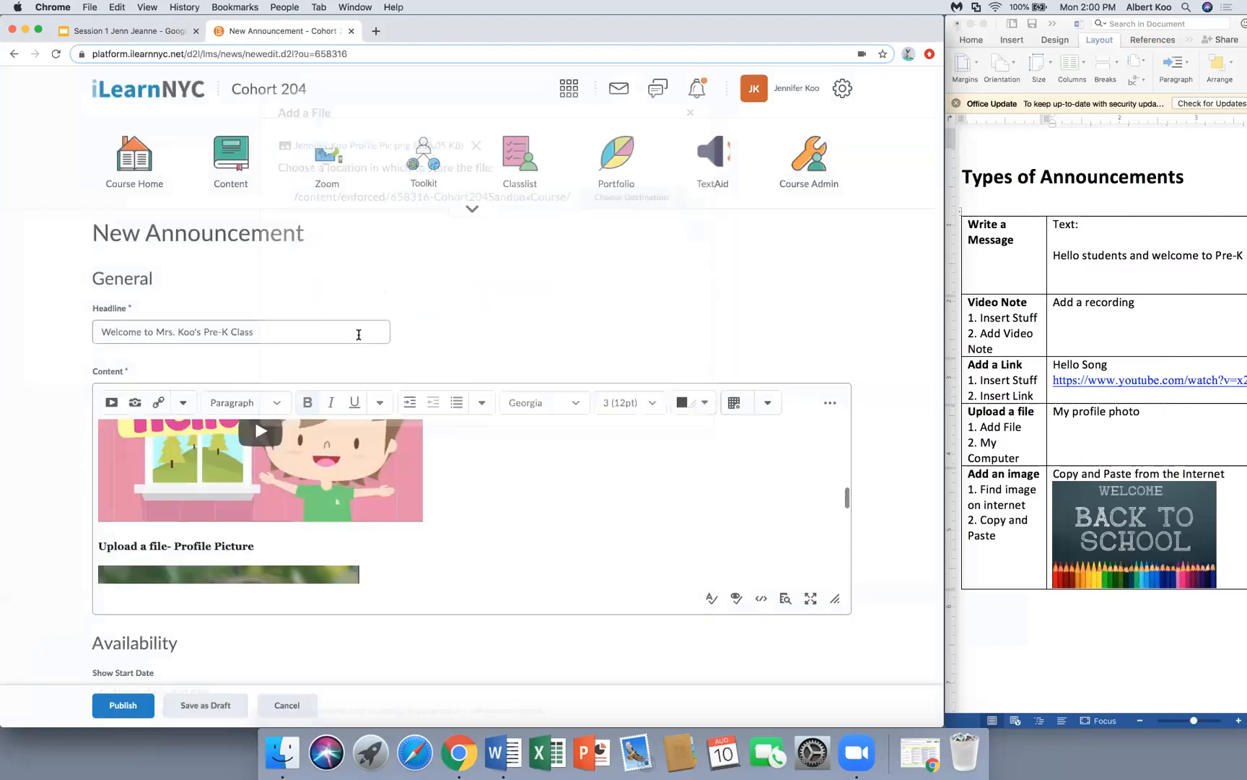
{"action": "scroll", "coordinate": [352, 424], "scroll_direction": "down", "scroll_amount": 2}
{"action": "scroll", "coordinate": [352, 425], "scroll_direction": "down", "scroll_amount": 8}
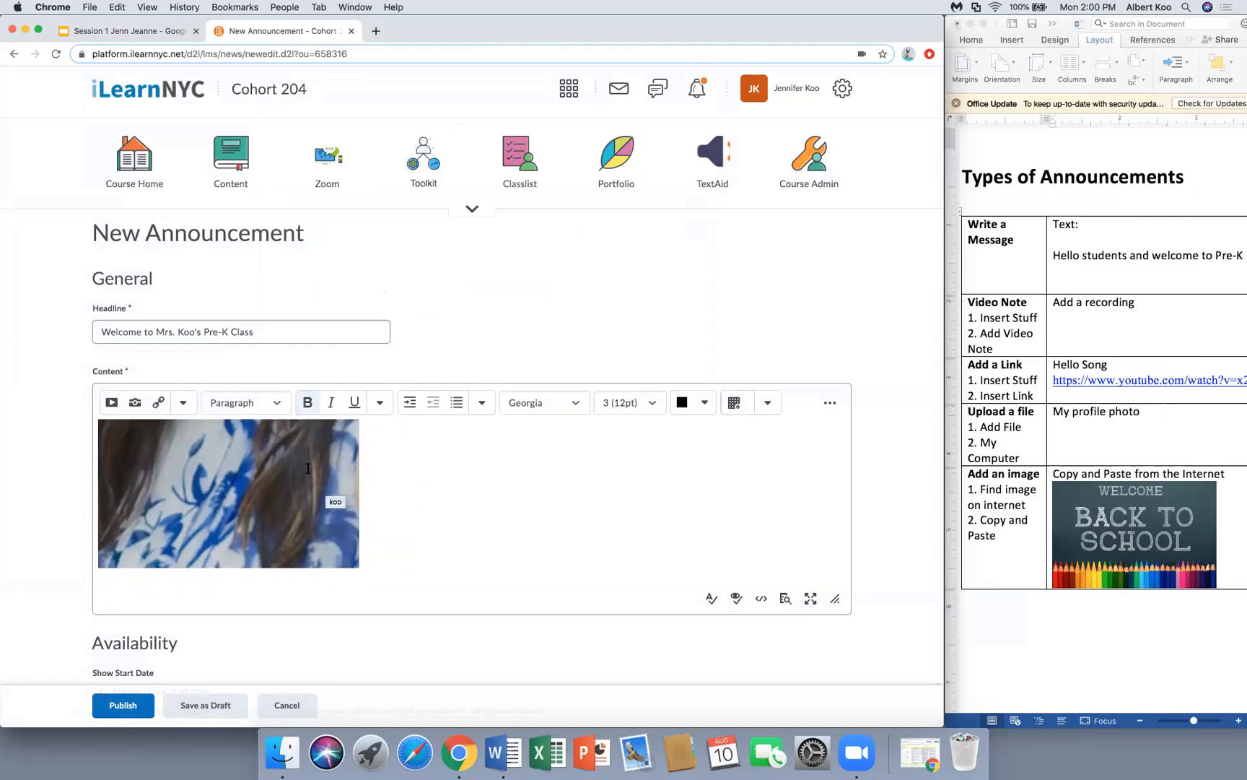
- Shrink the inserted profile picture to a small portrait beneath the "Upload a file- Profile Picture" line, keeping its proportions
{"action": "left_click", "coordinate": [325, 488]}
{"action": "left_click_drag", "start_coordinate": [358, 567], "coordinate": [295, 493]}
{"action": "scroll", "coordinate": [294, 493], "scroll_direction": "up", "scroll_amount": 2}
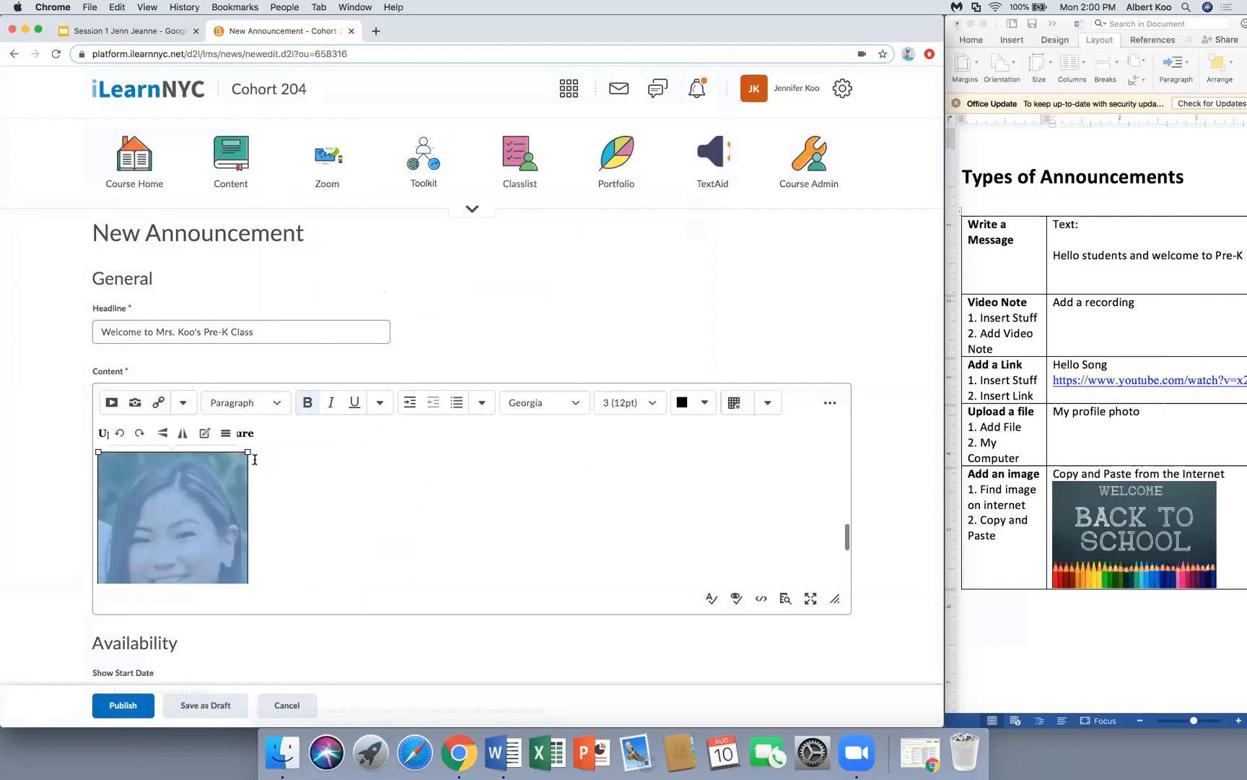
{"action": "left_click_drag", "start_coordinate": [247, 452], "coordinate": [219, 520]}
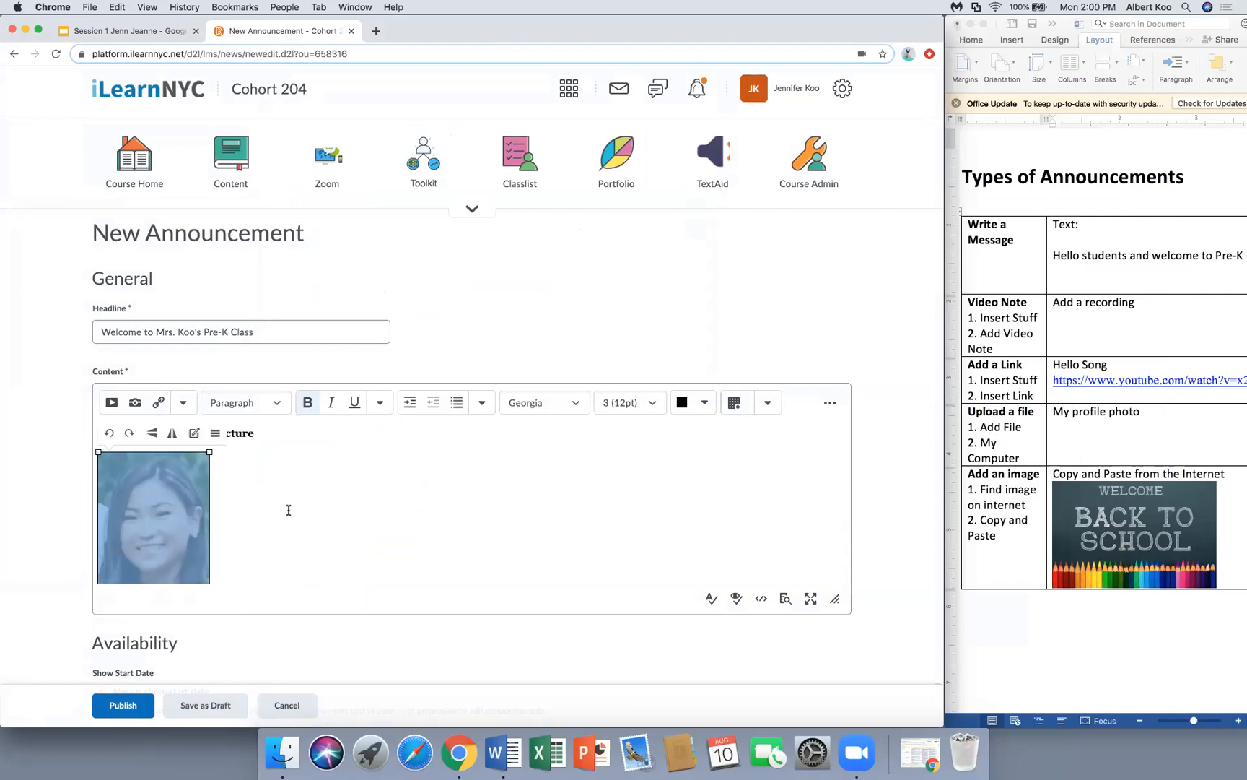
{"action": "left_click_drag", "start_coordinate": [209, 452], "coordinate": [203, 464]}
{"action": "scroll", "coordinate": [312, 485], "scroll_direction": "down", "scroll_amount": 3}
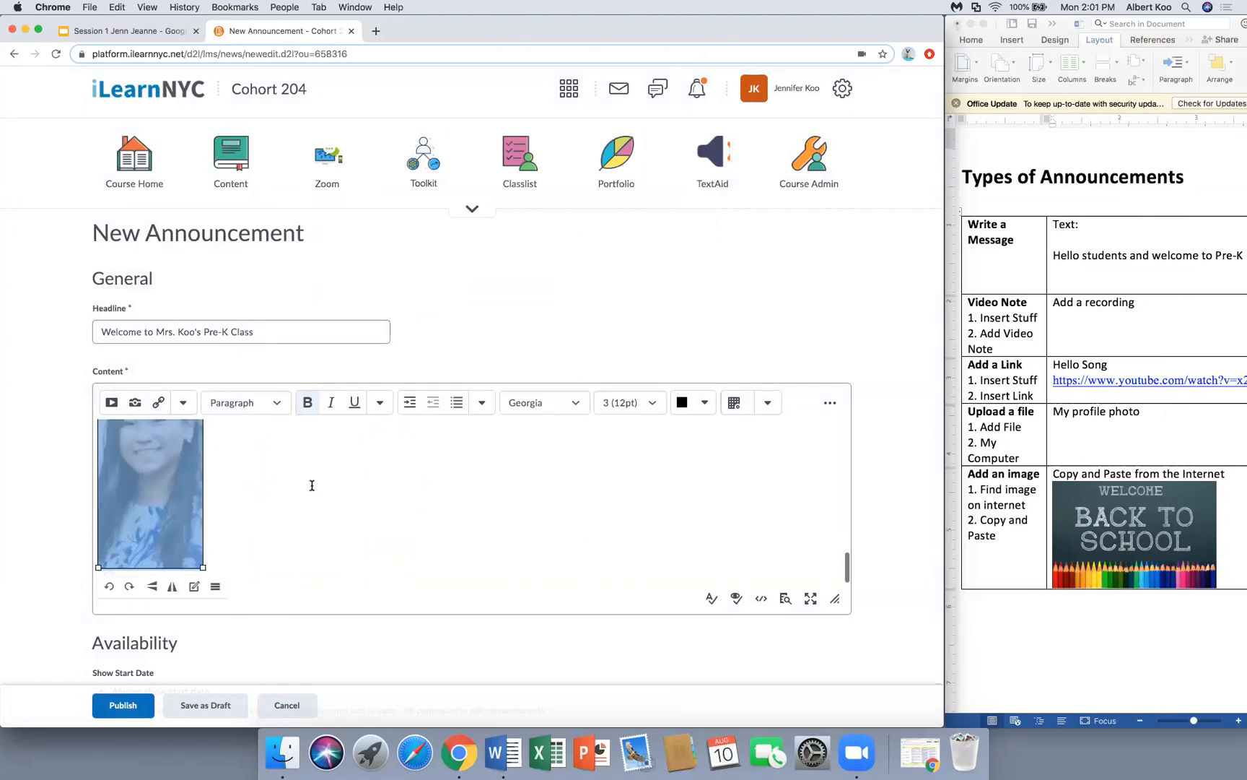
{"action": "scroll", "coordinate": [236, 515], "scroll_direction": "up", "scroll_amount": 3}
{"action": "left_click", "coordinate": [235, 515]}
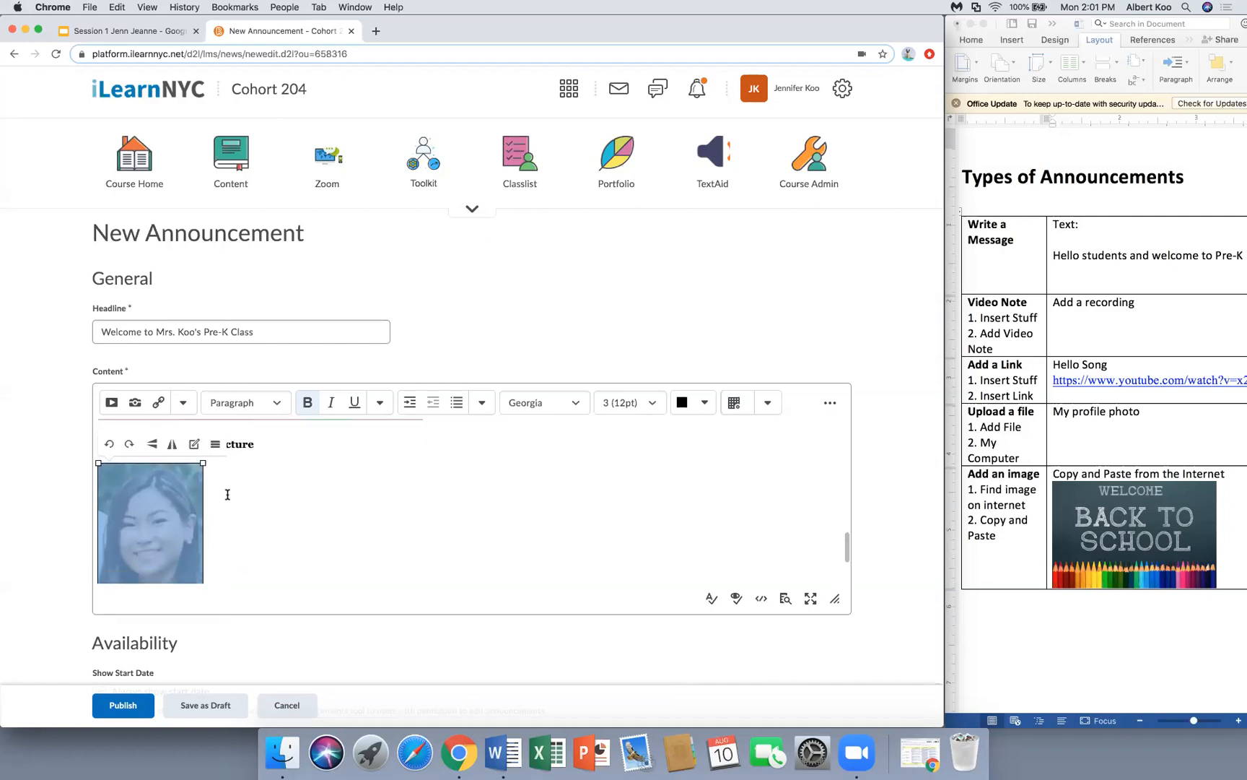
- Review the available sources for adding a file to the announcement, and close the choices without picking one
{"action": "scroll", "coordinate": [227, 495], "scroll_direction": "up", "scroll_amount": 1}
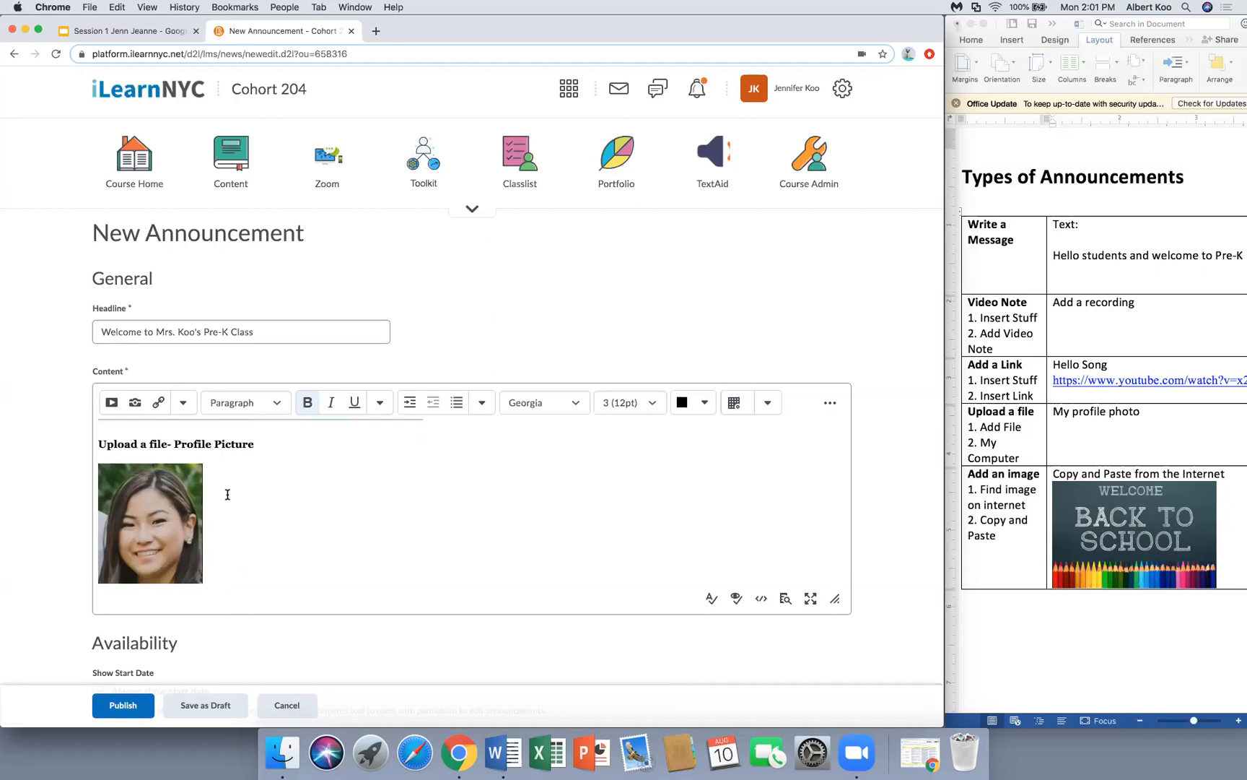
{"action": "scroll", "coordinate": [227, 494], "scroll_direction": "down", "scroll_amount": 1}
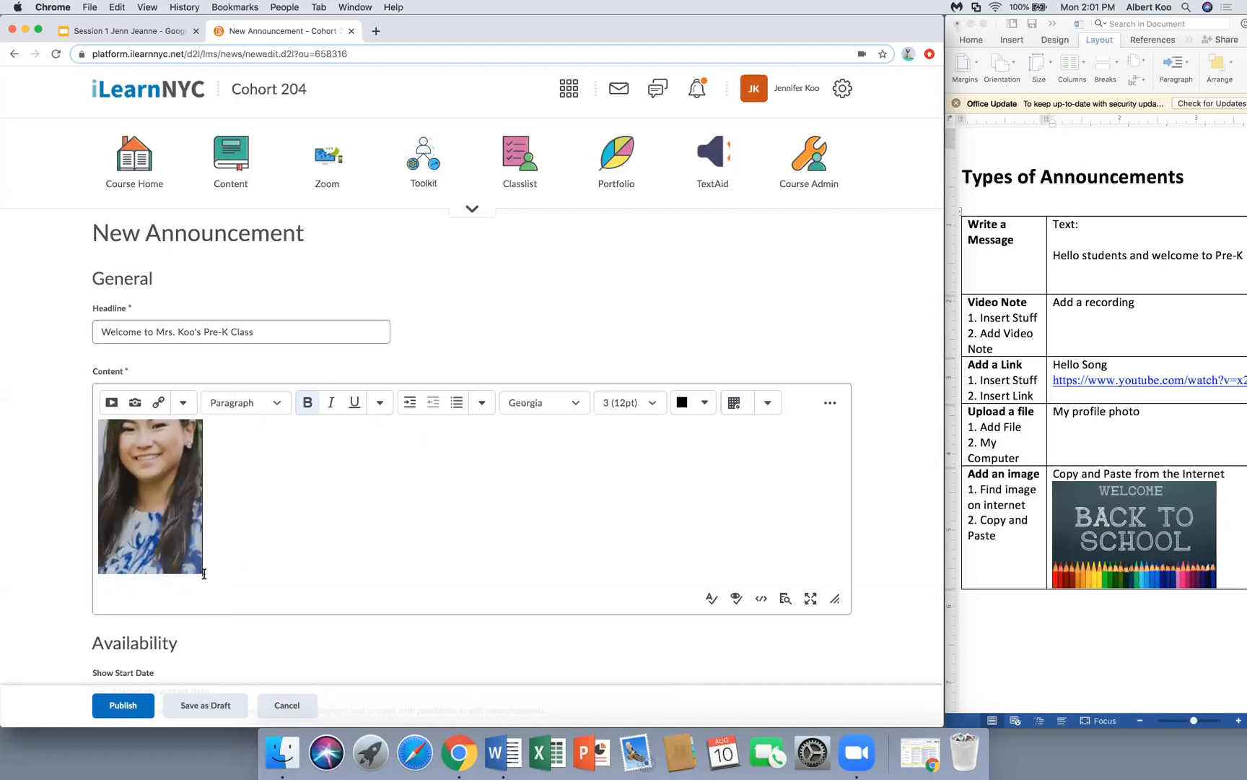
{"action": "left_click", "coordinate": [134, 404]}
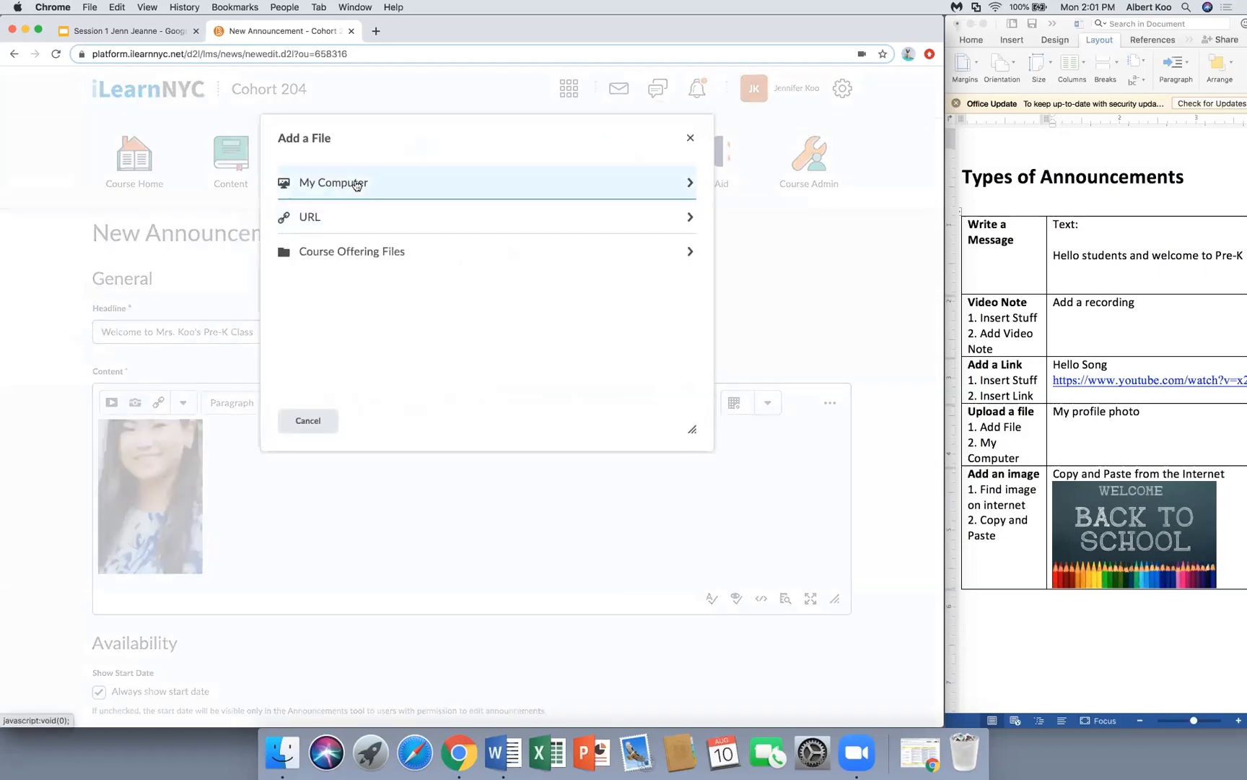
{"action": "left_click", "coordinate": [689, 140]}
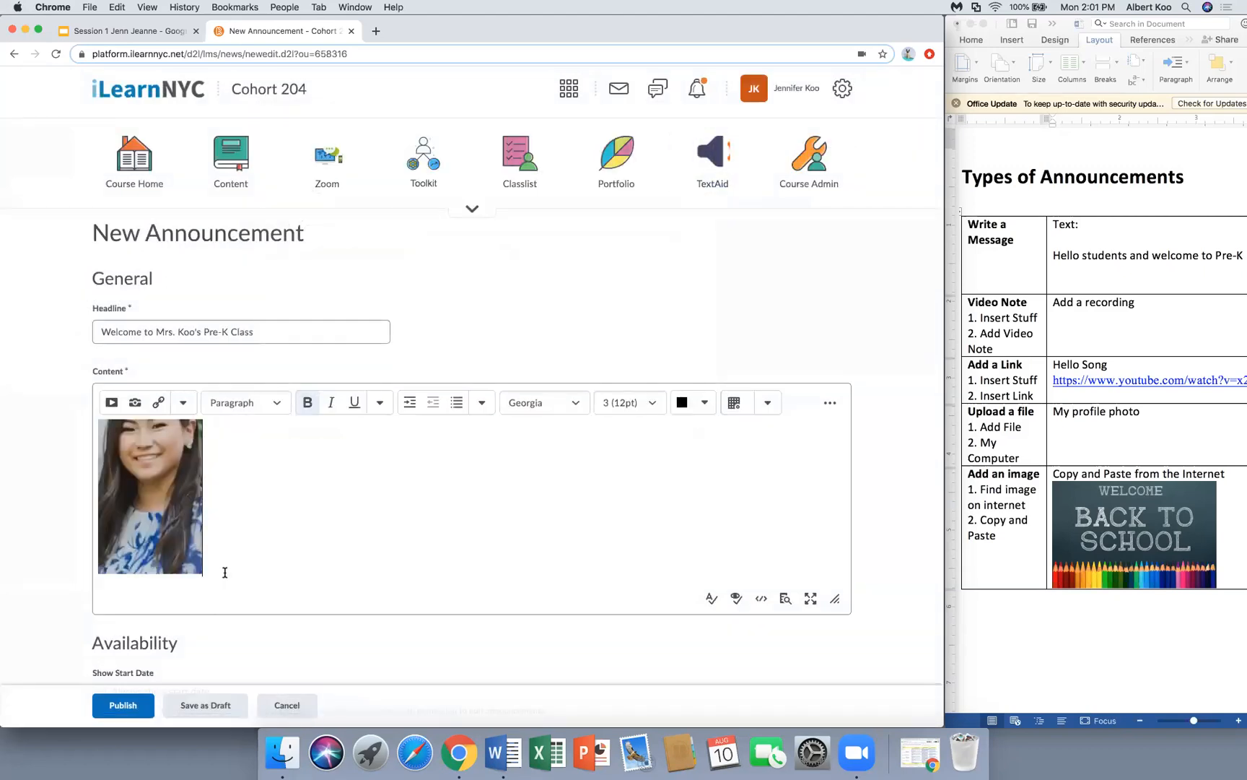
- Add the line "Copy and paste" below the profile picture in the announcement content
{"action": "left_click", "coordinate": [224, 572]}
{"action": "key", "text": "Return"}
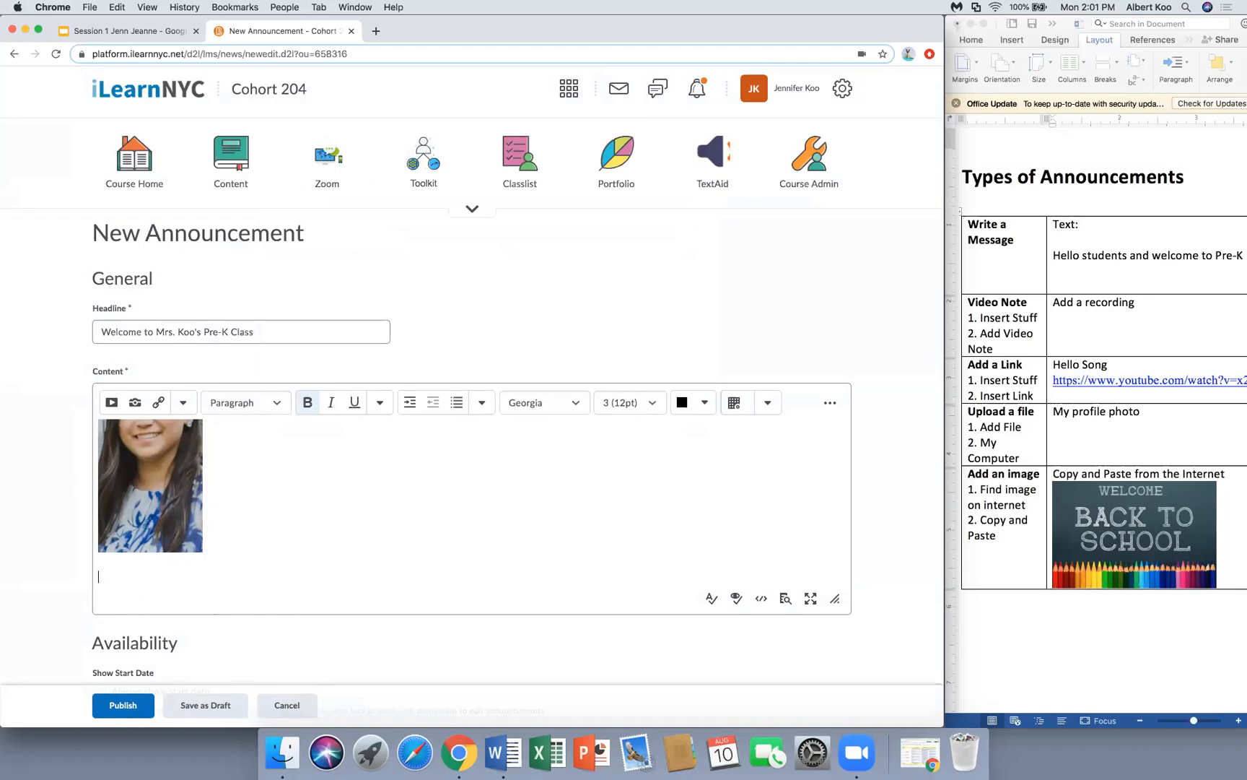
{"action": "type", "text": "Copy and paste"}
- Copy the "Welcome Back to School" image from the Word document and paste it on a new line below "Copy and paste"
{"action": "left_click", "coordinate": [1110, 522]}
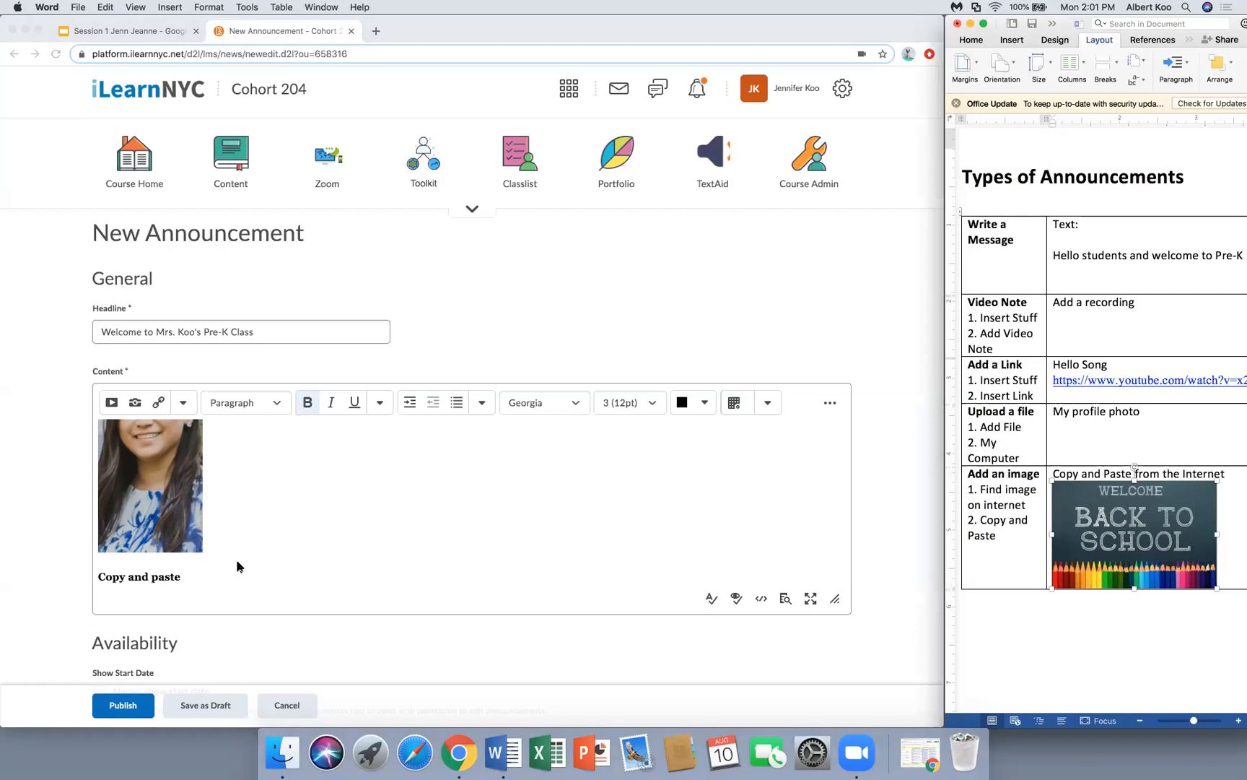
{"action": "left_click", "coordinate": [218, 572]}
{"action": "key", "text": "Return"}
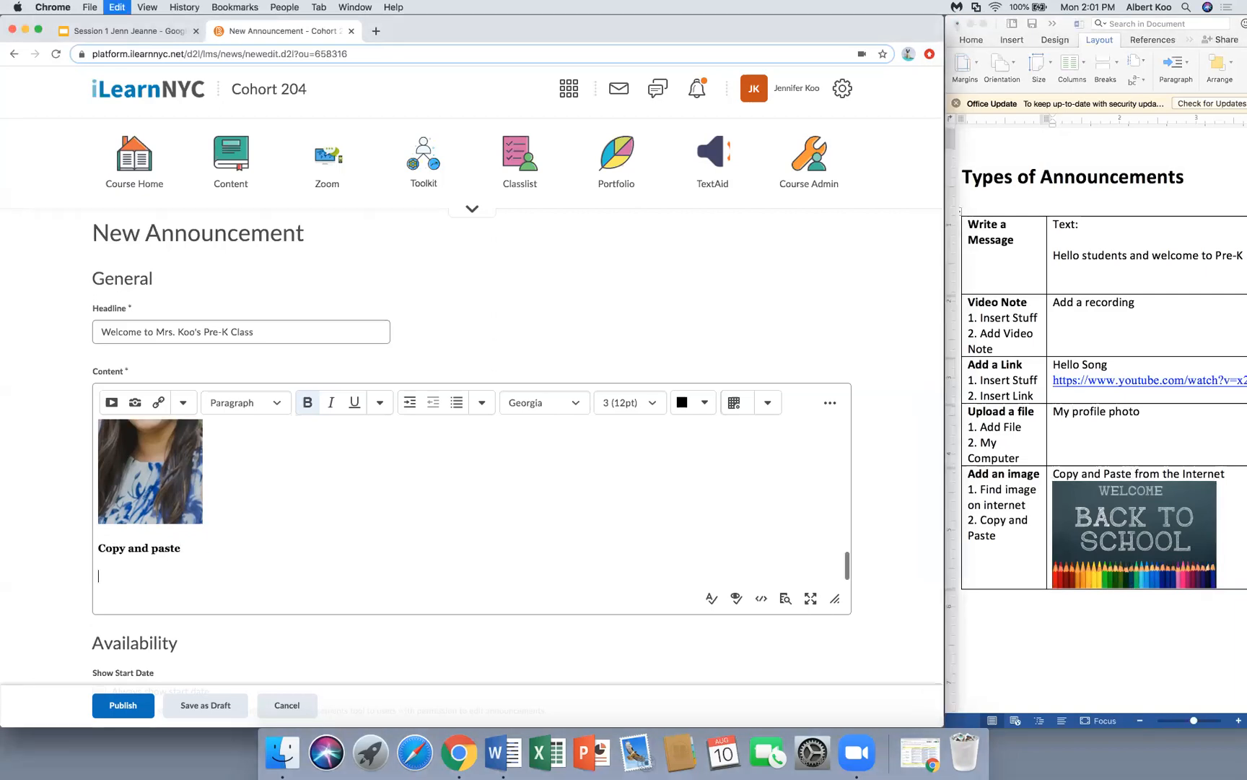
{"action": "key", "text": "super+v"}
{"action": "scroll", "coordinate": [236, 522], "scroll_direction": "up", "scroll_amount": 2}
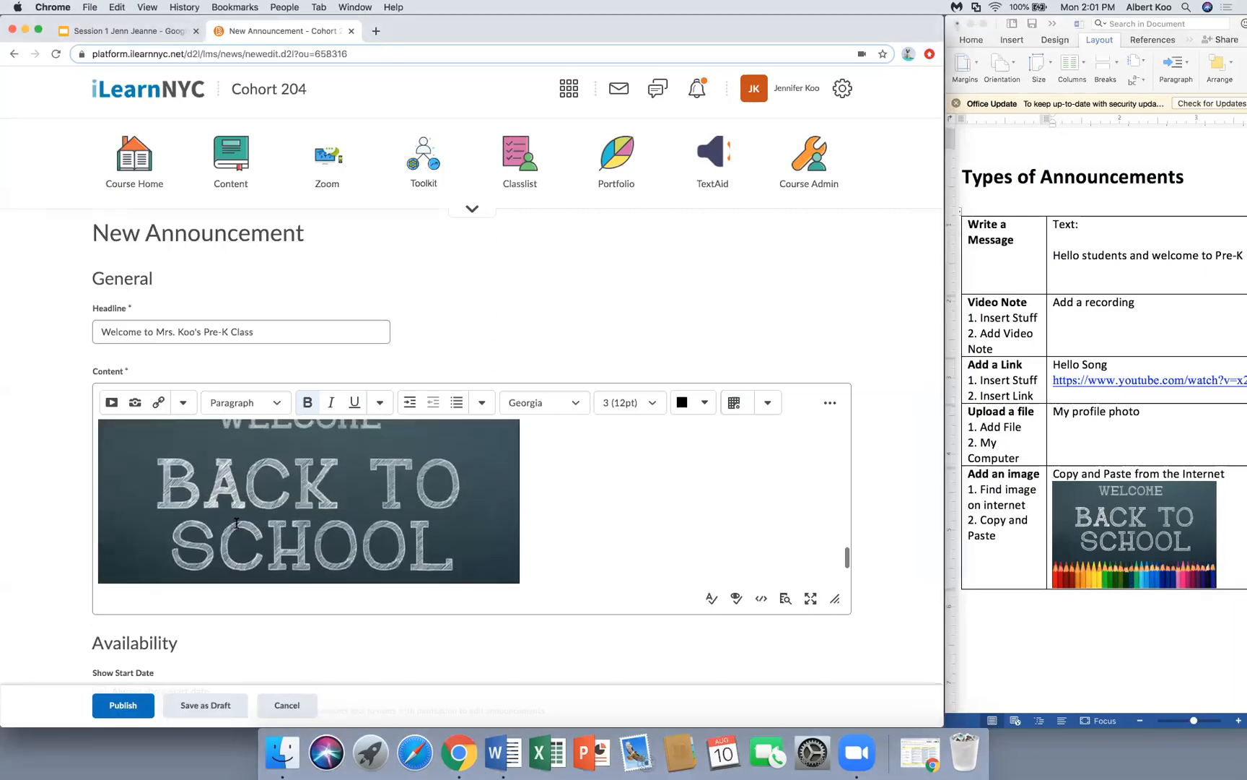
{"action": "scroll", "coordinate": [237, 523], "scroll_direction": "up", "scroll_amount": 1}
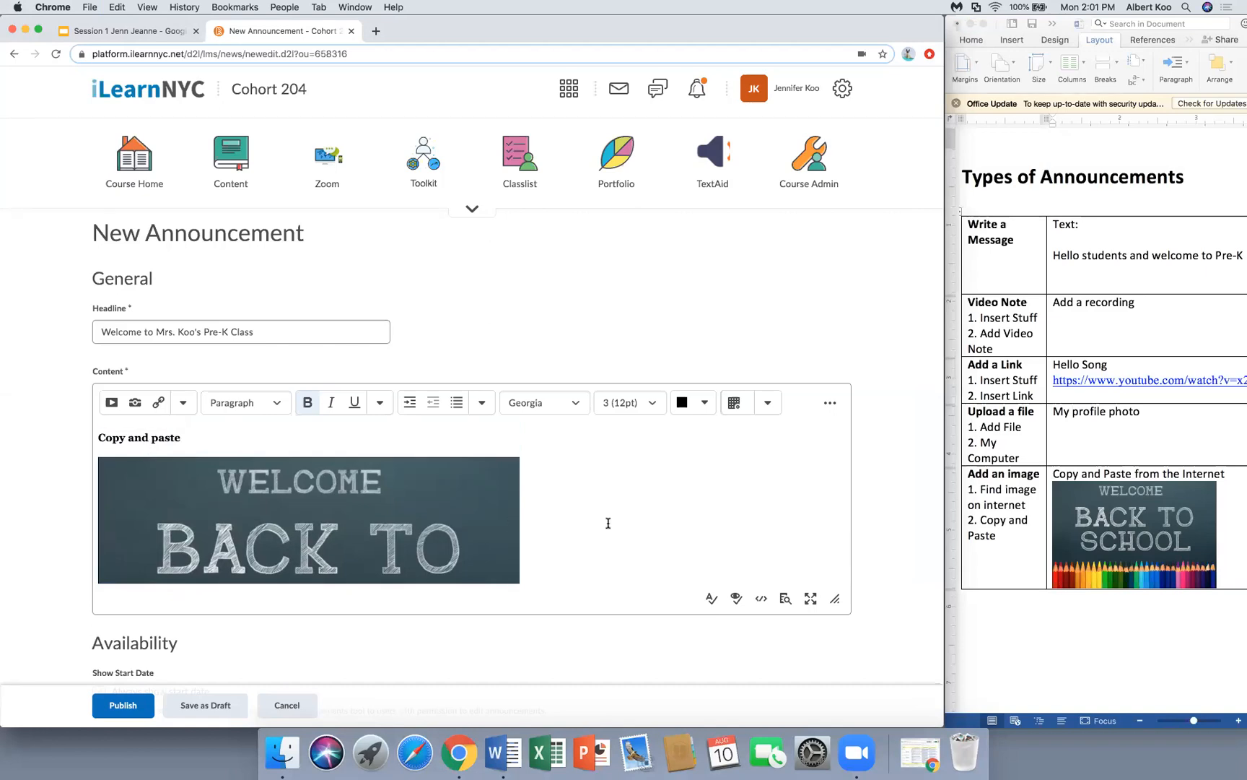
{"action": "scroll", "coordinate": [608, 523], "scroll_direction": "down", "scroll_amount": 5}
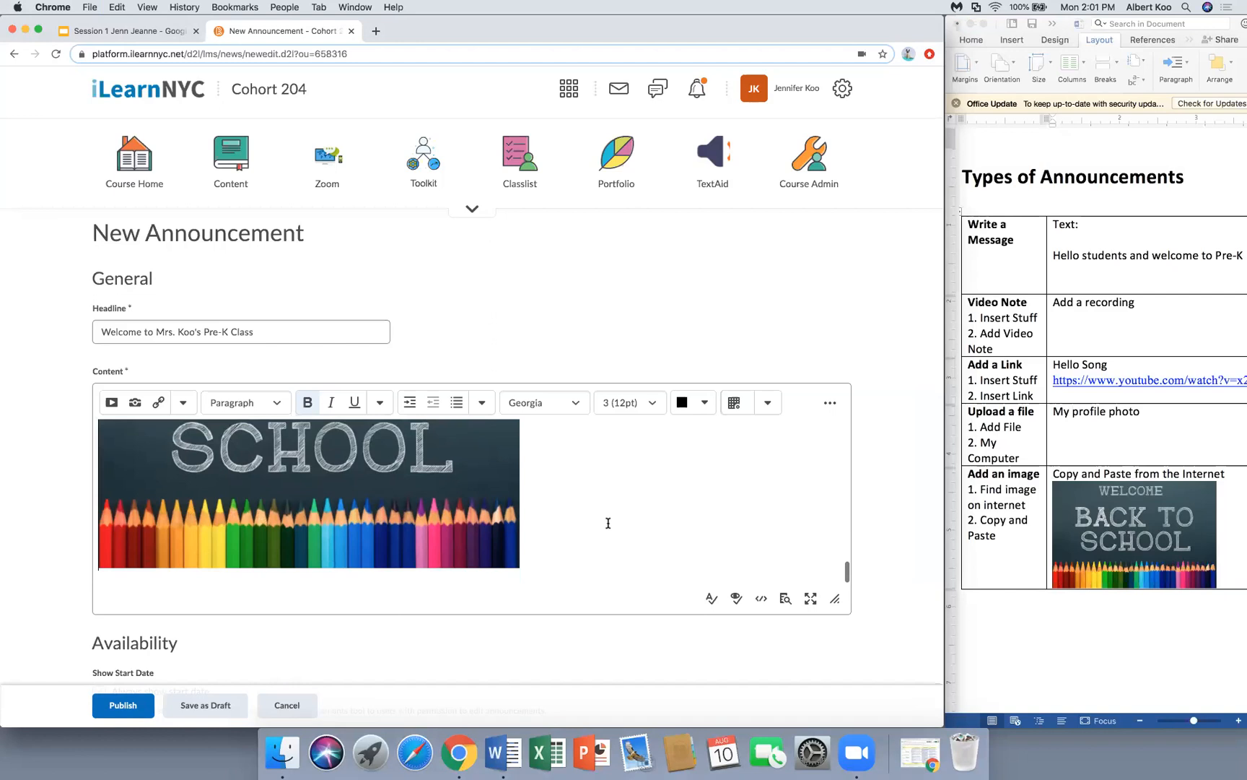
{"action": "scroll", "coordinate": [608, 522], "scroll_direction": "up", "scroll_amount": 4}
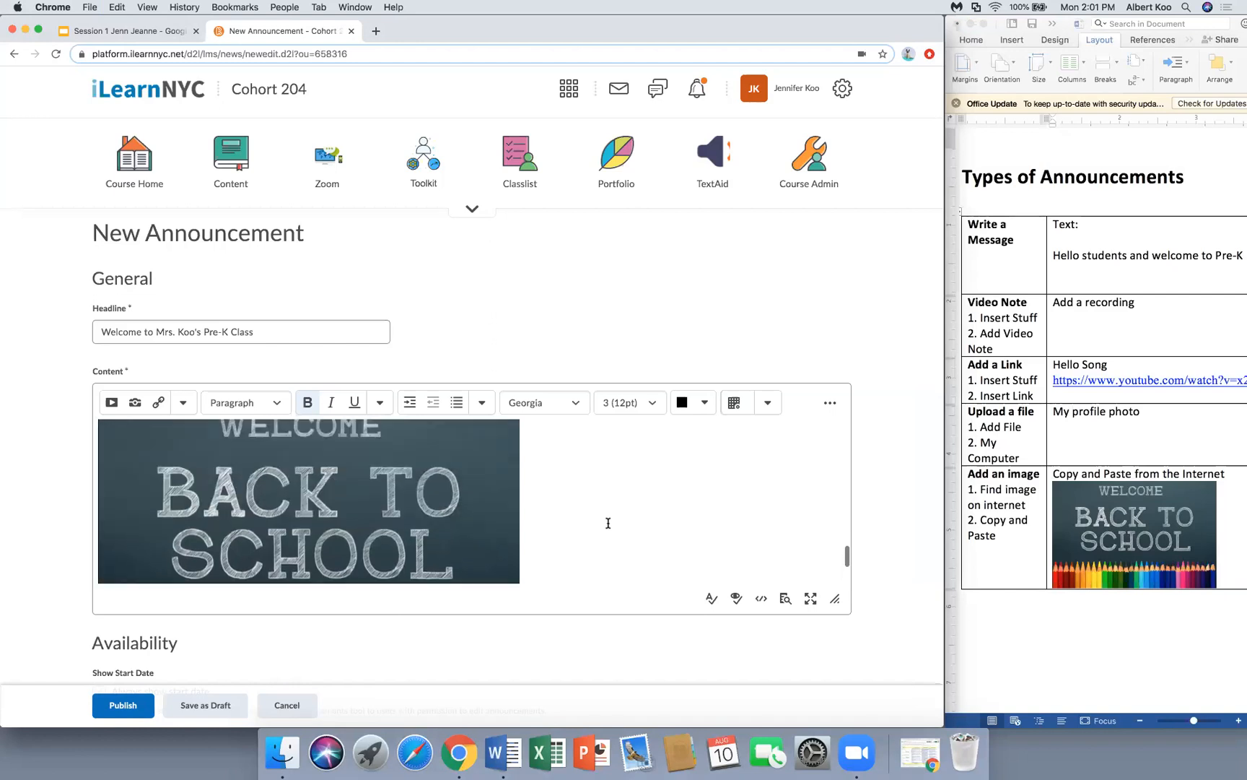
{"action": "scroll", "coordinate": [608, 523], "scroll_direction": "up", "scroll_amount": 2}
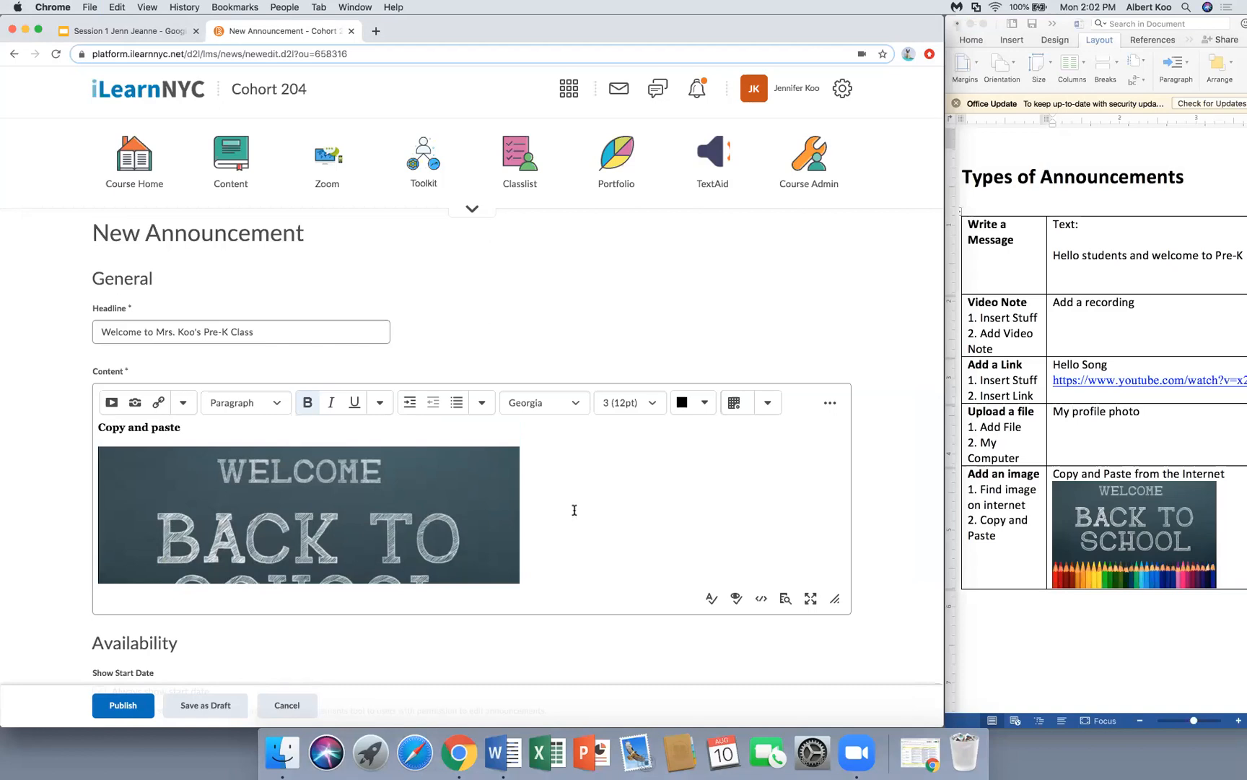
- Look through the course materials that can be inserted as a quicklink, from Announcements to Rubrics, without inserting any
{"action": "left_click", "coordinate": [159, 403]}
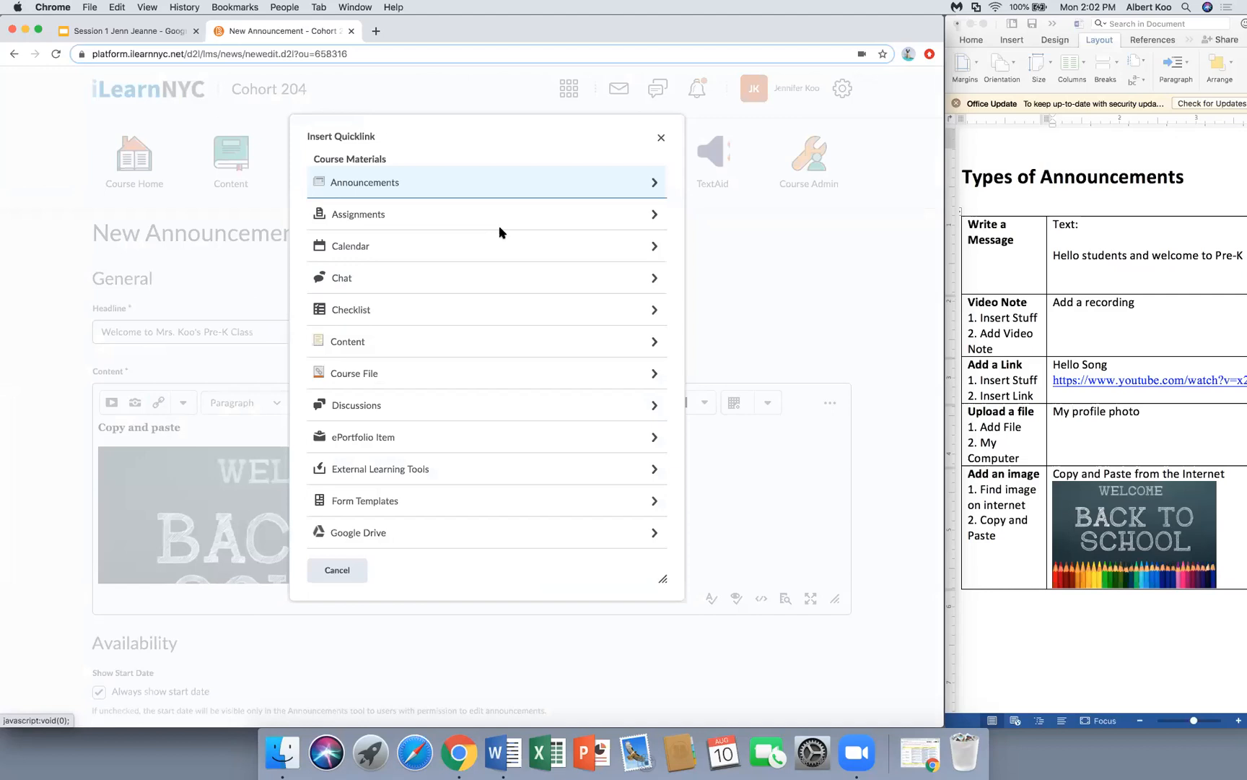
{"action": "scroll", "coordinate": [477, 339], "scroll_direction": "down", "scroll_amount": 2}
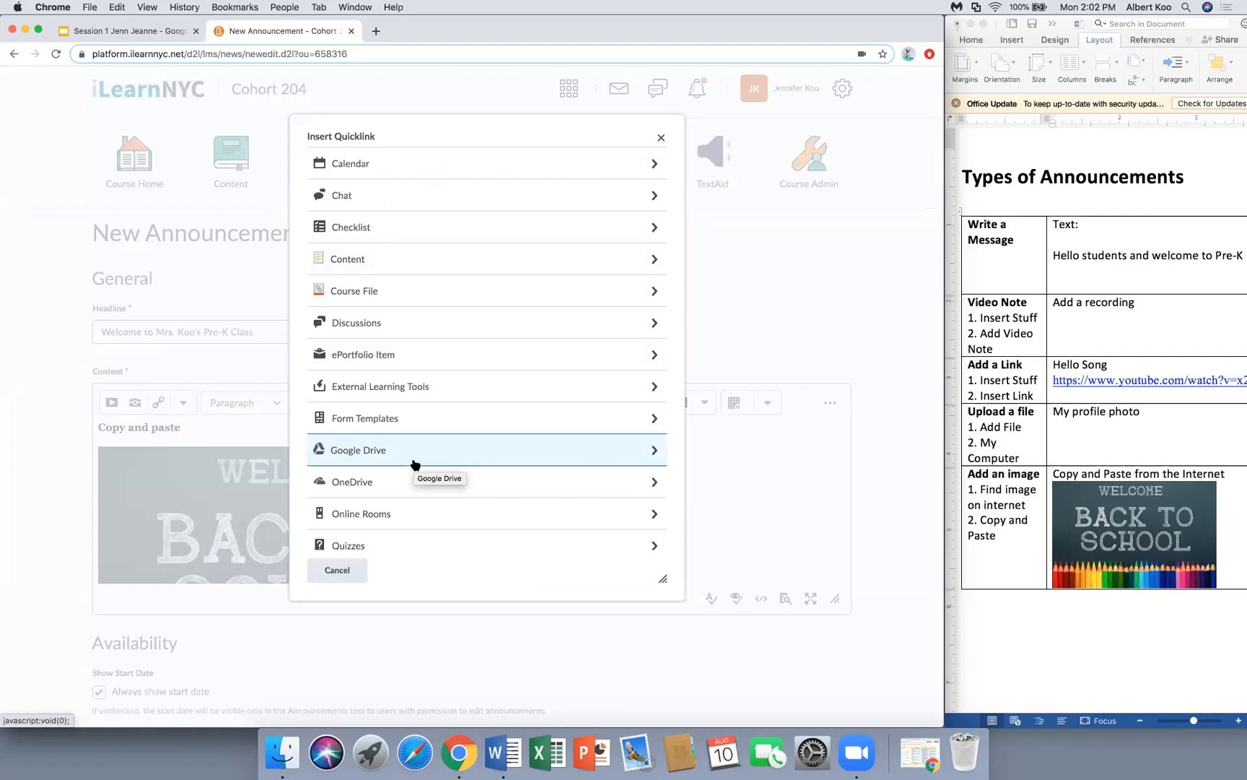
{"action": "scroll", "coordinate": [412, 462], "scroll_direction": "up", "scroll_amount": 3}
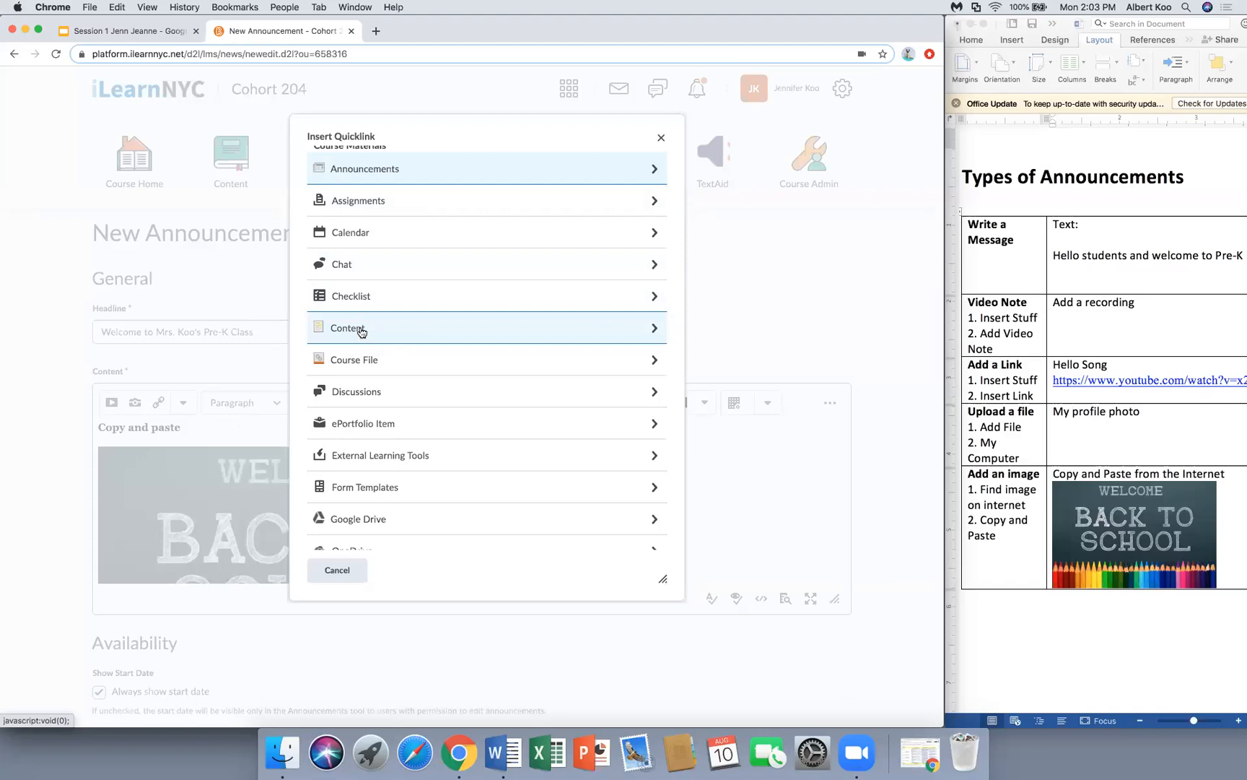
{"action": "scroll", "coordinate": [361, 332], "scroll_direction": "down", "scroll_amount": 3}
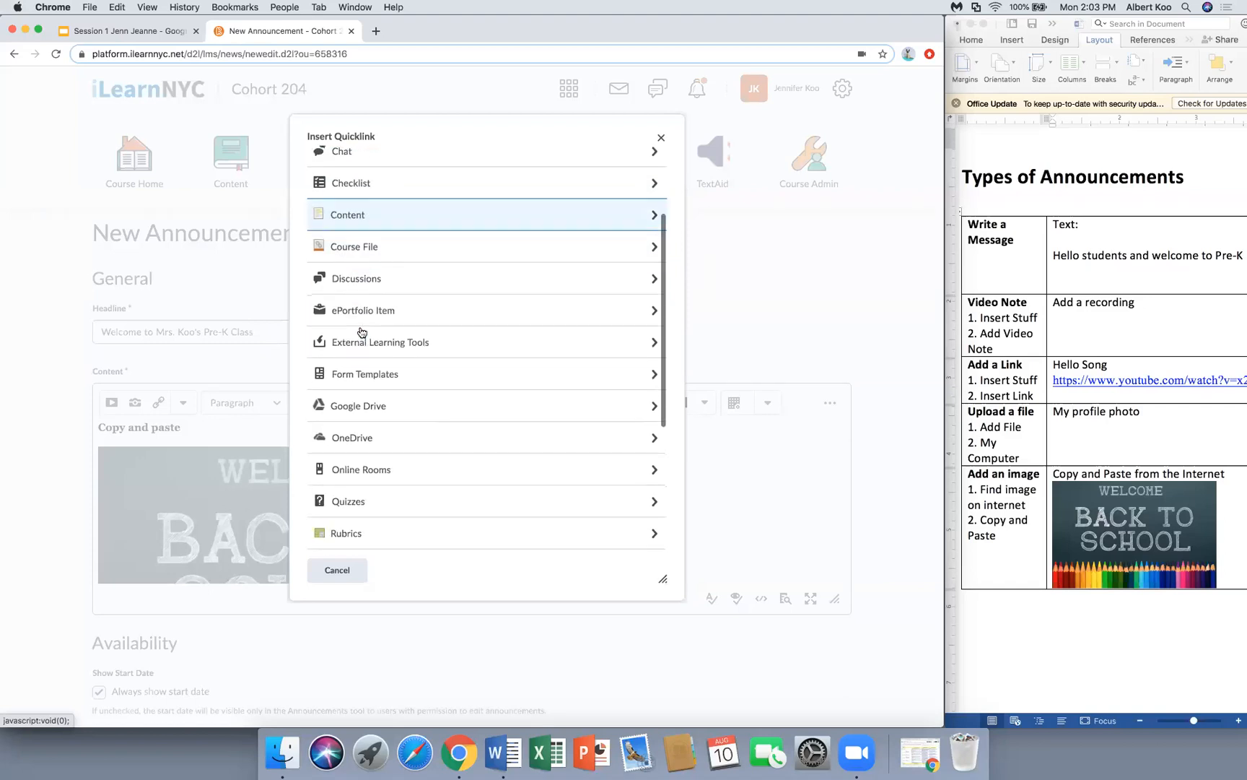
{"action": "left_click", "coordinate": [337, 570]}
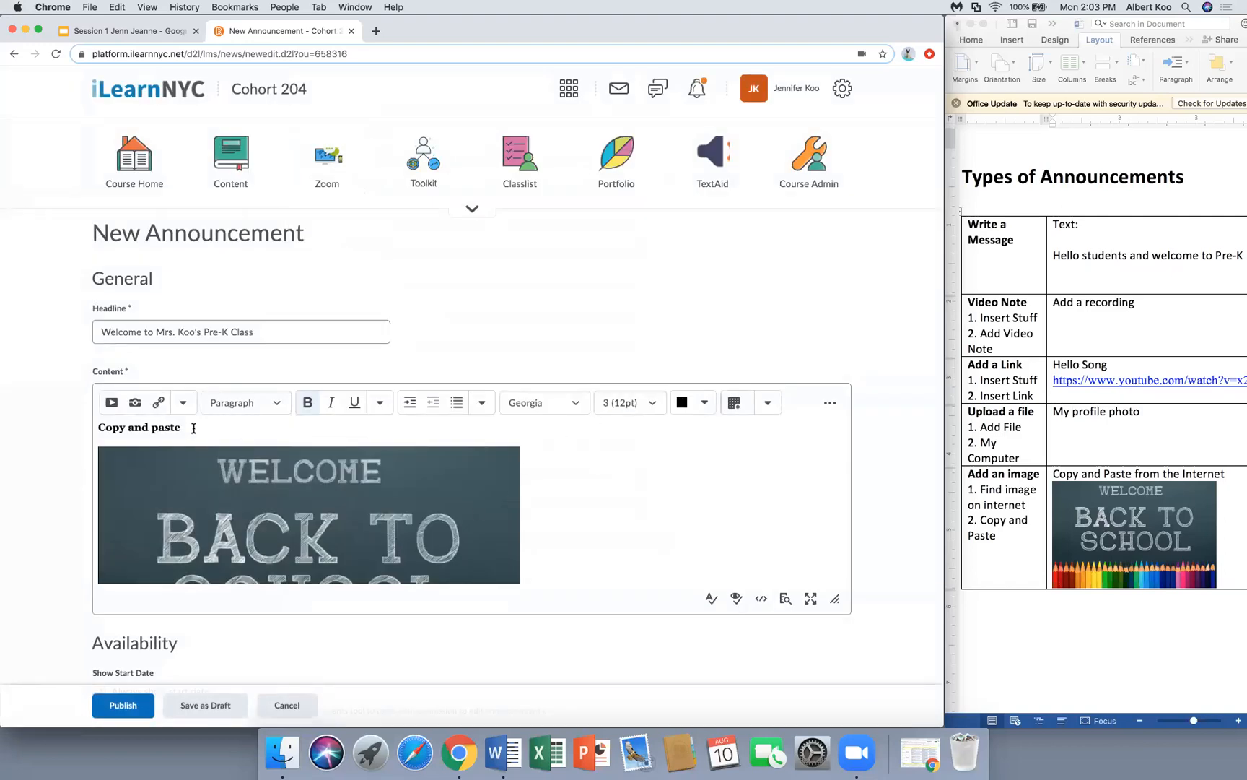
- Examine the symbols available for insertion and the table size choices, leaving the announcement content as it is
{"action": "left_click", "coordinate": [182, 402]}
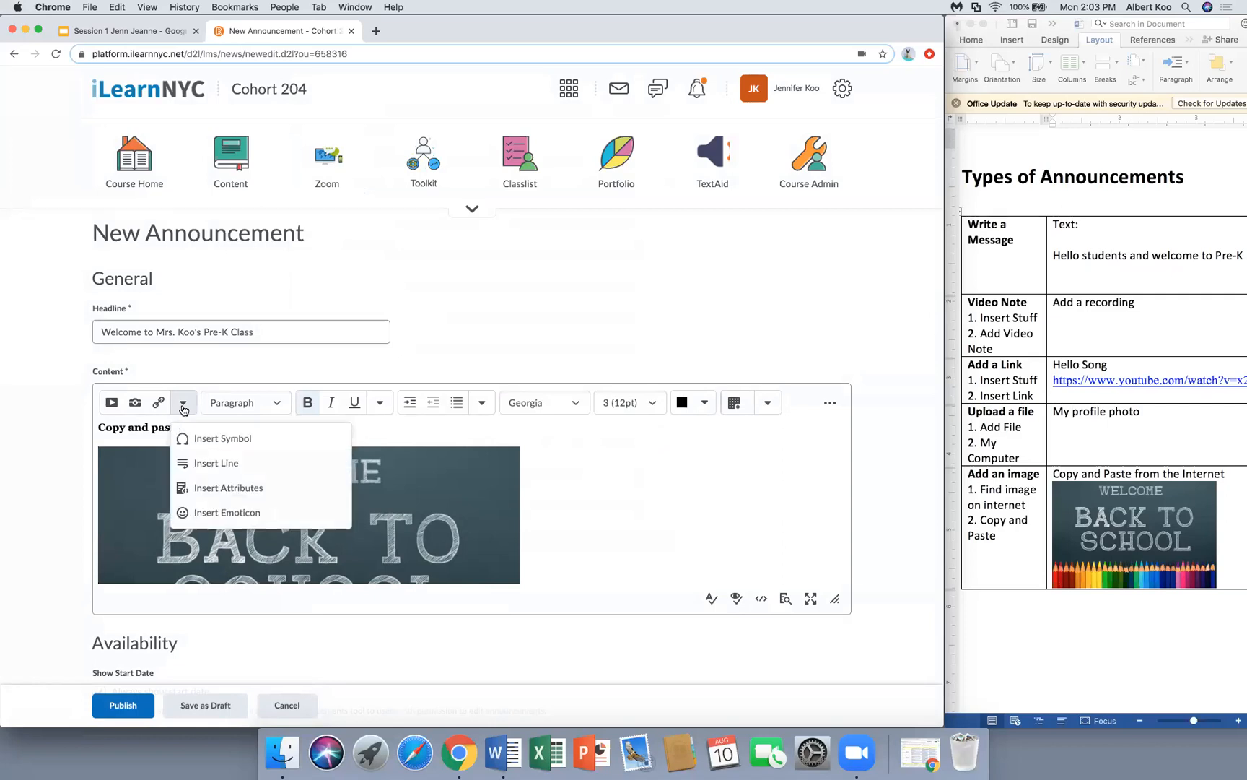
{"action": "left_click", "coordinate": [203, 444]}
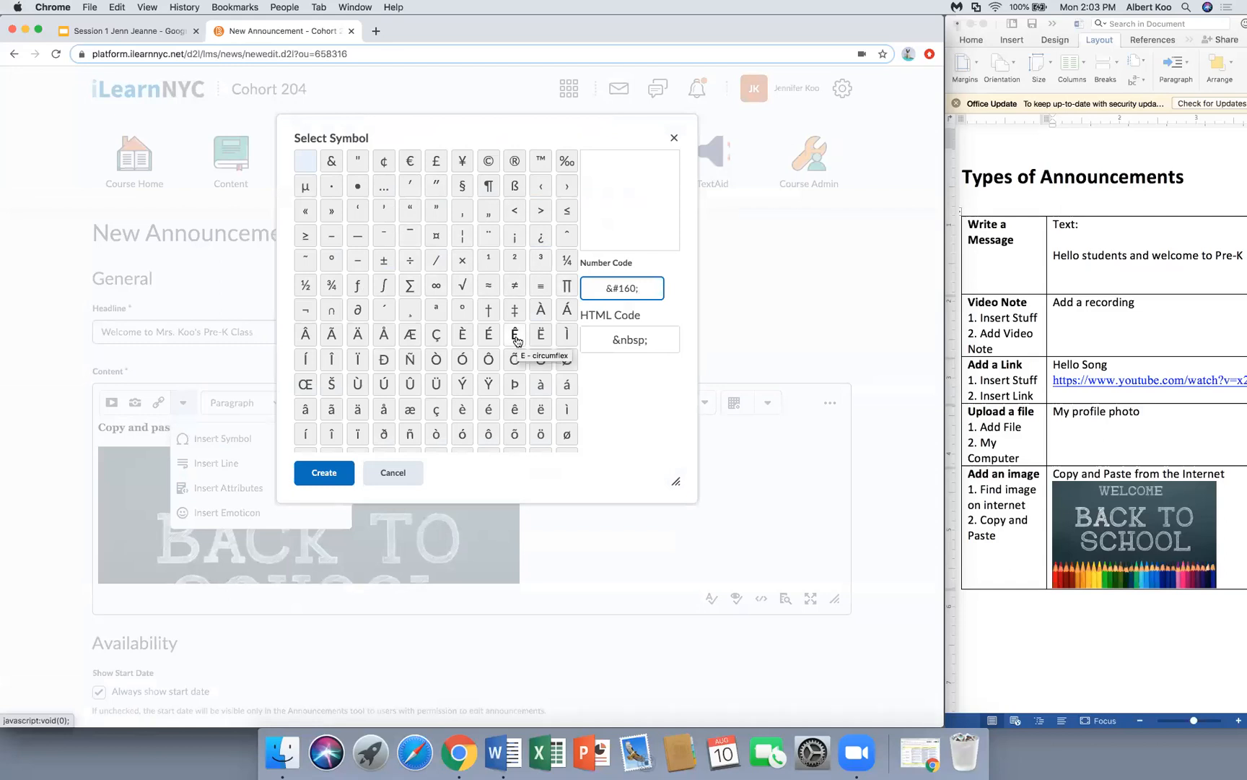
{"action": "scroll", "coordinate": [517, 336], "scroll_direction": "down", "scroll_amount": 3}
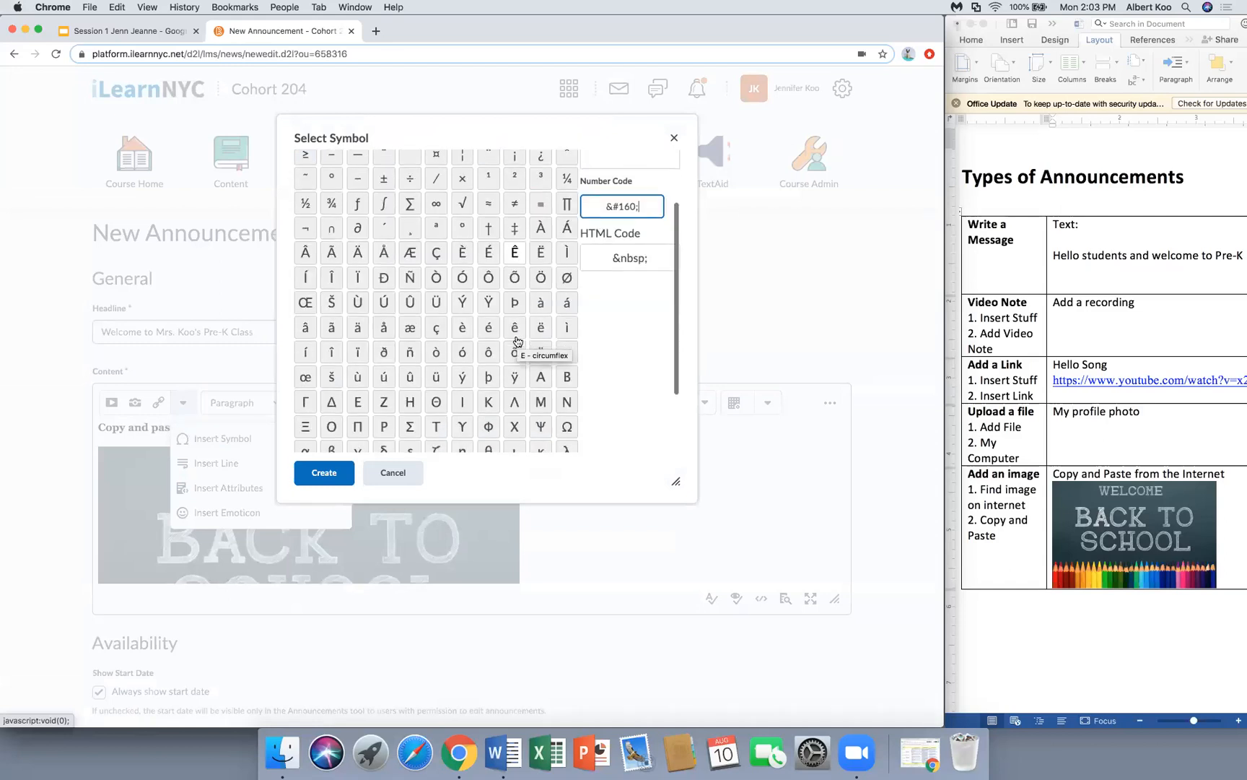
{"action": "left_click", "coordinate": [402, 482]}
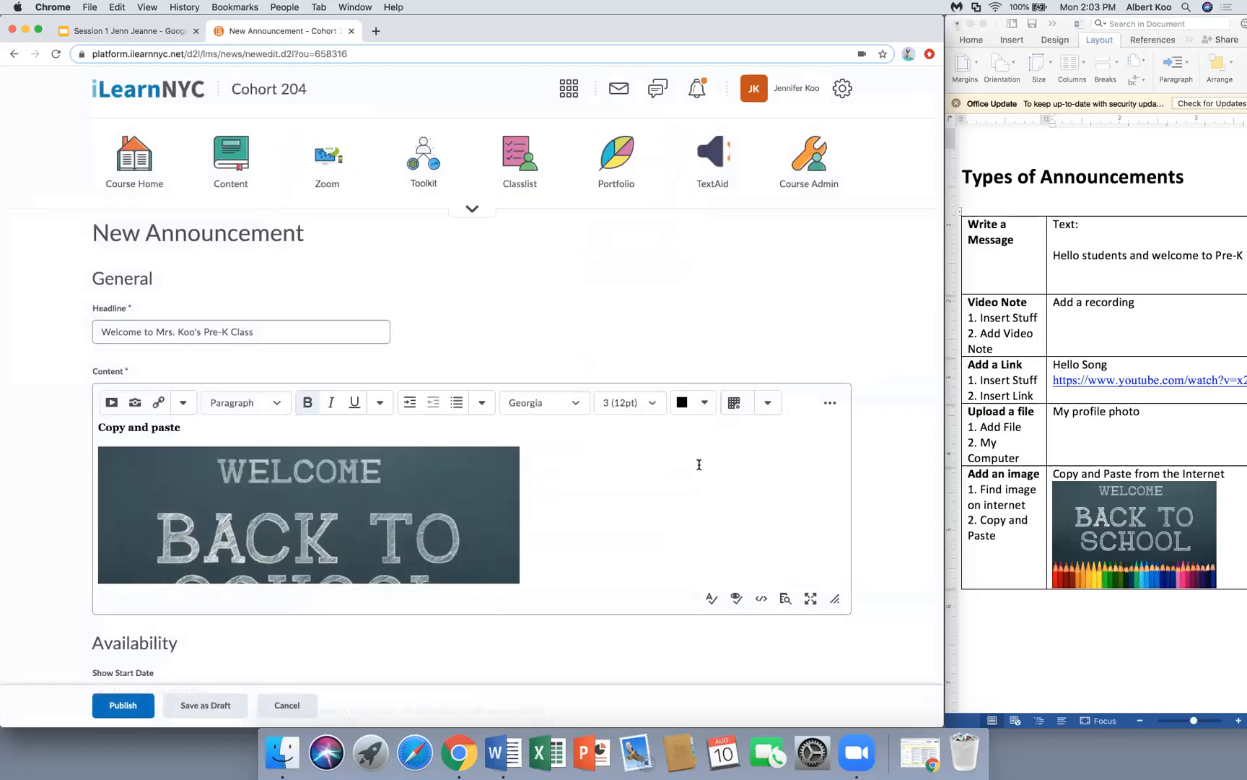
{"action": "left_click", "coordinate": [737, 408]}
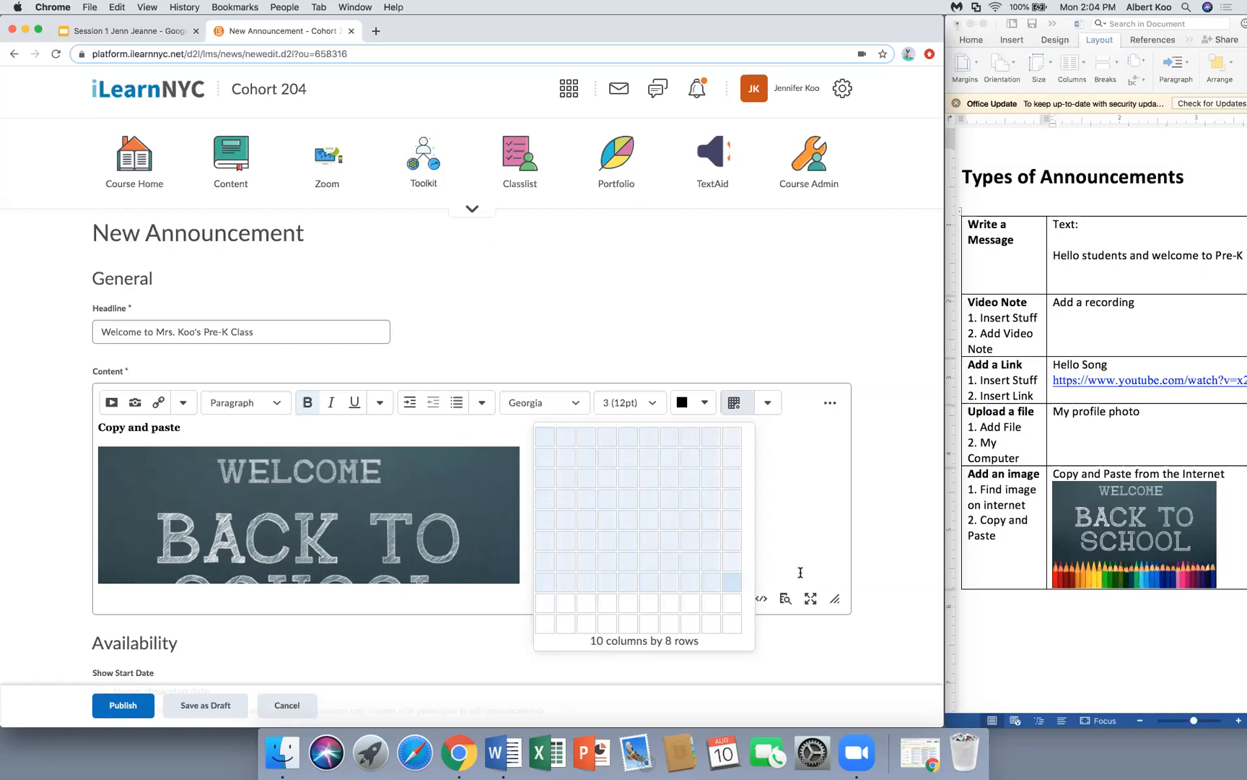
{"action": "left_click", "coordinate": [520, 599]}
- Preview the whole announcement from the welcome text down to the Back to School image, and close the preview
{"action": "scroll", "coordinate": [630, 560], "scroll_direction": "down", "scroll_amount": 1}
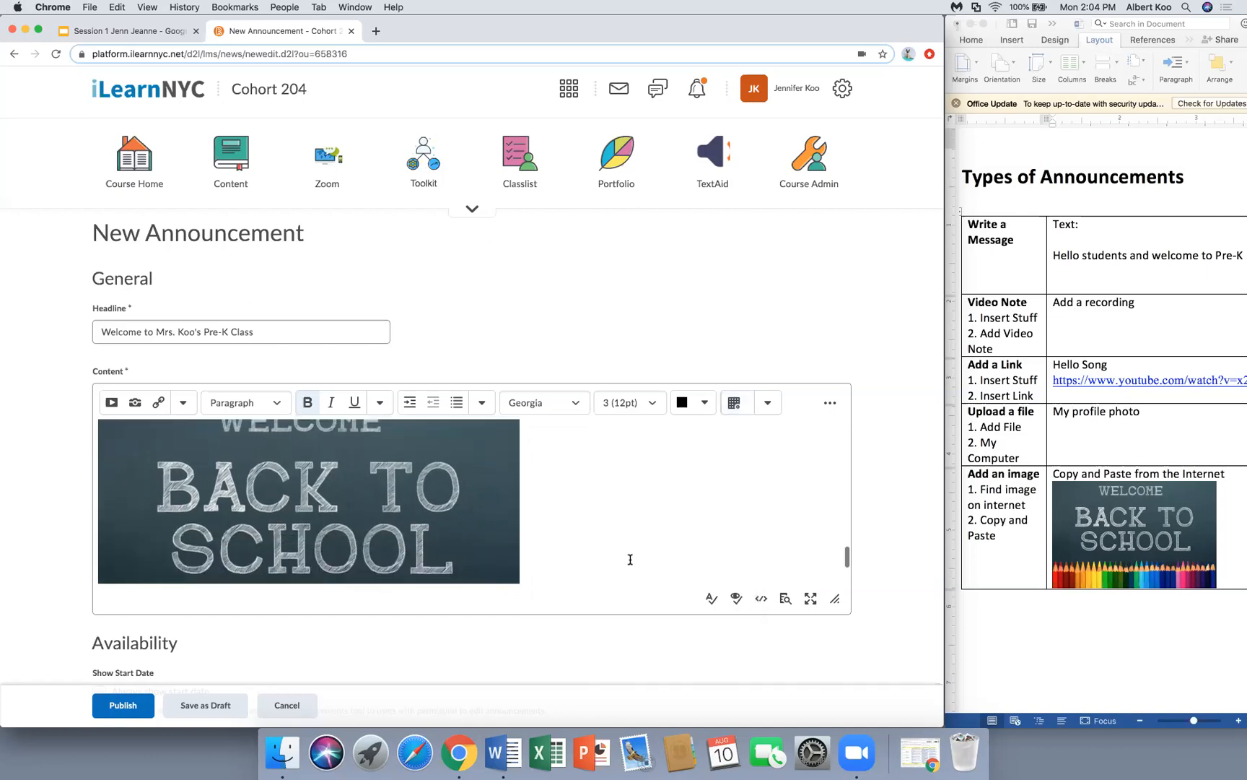
{"action": "scroll", "coordinate": [630, 559], "scroll_direction": "down", "scroll_amount": 4}
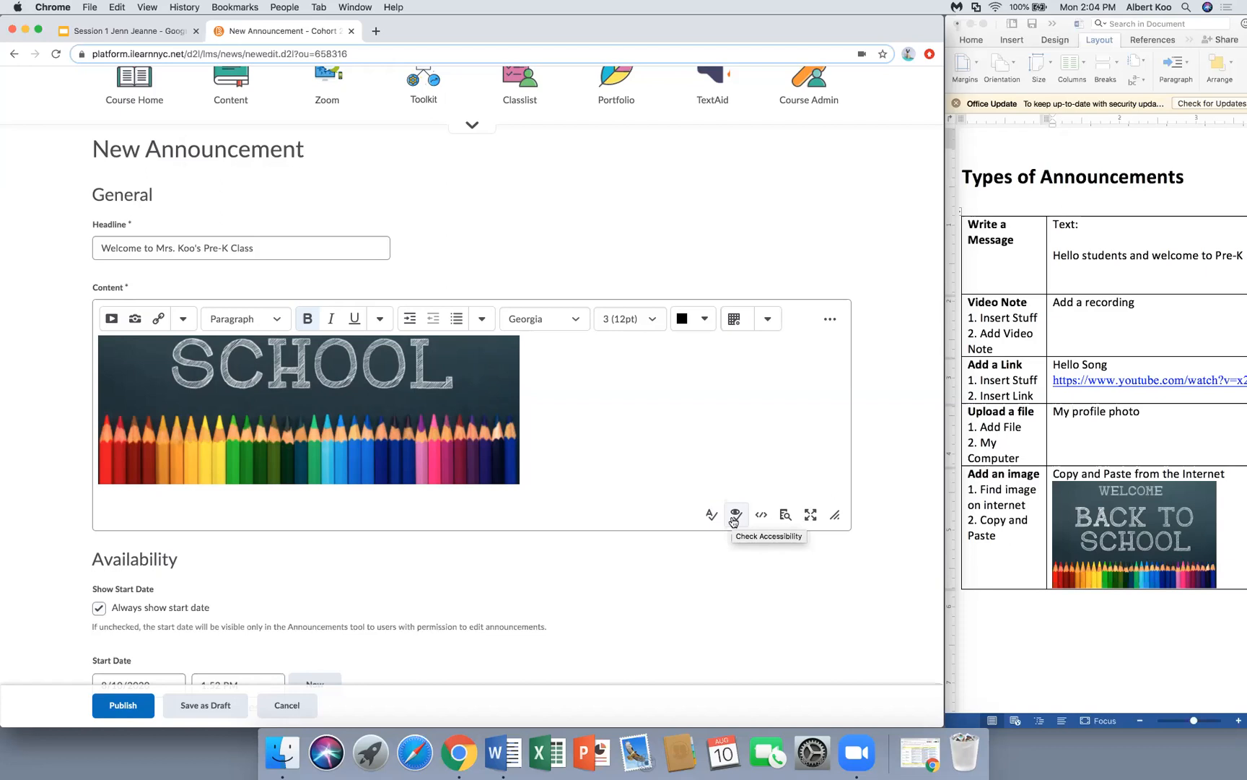
{"action": "left_click", "coordinate": [785, 516]}
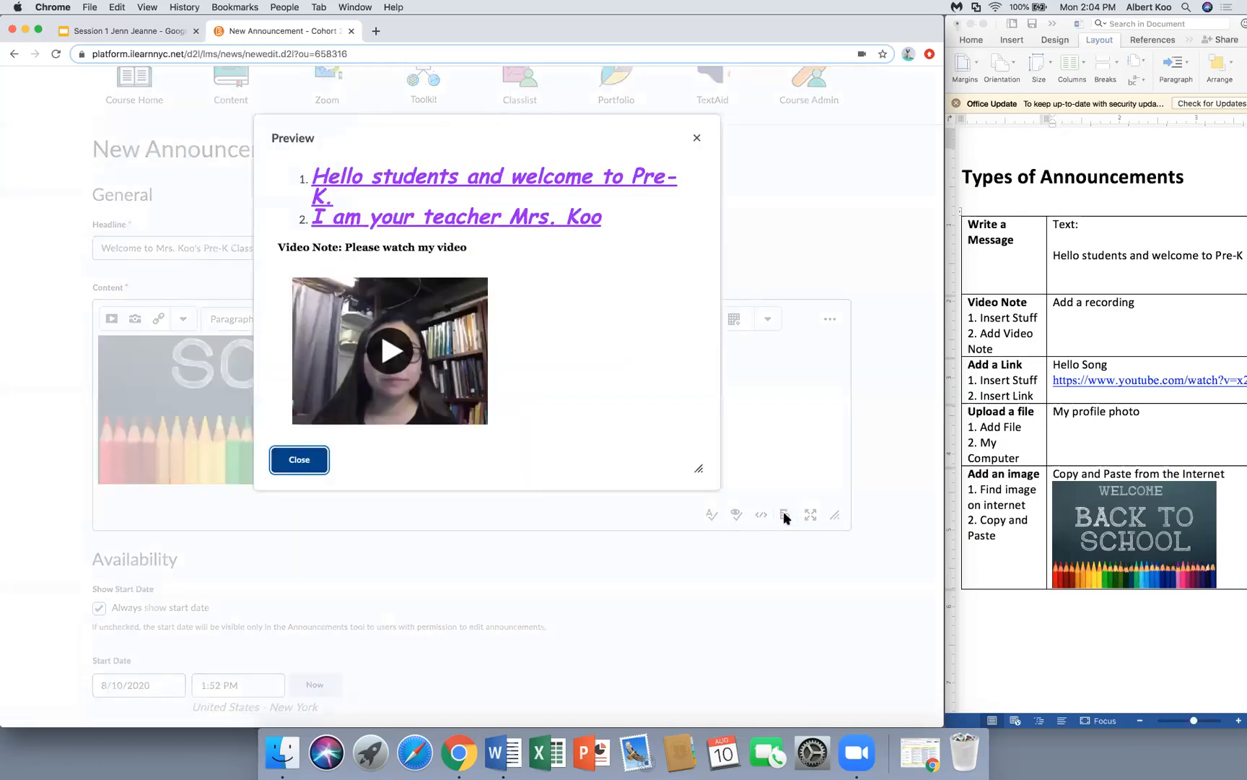
{"action": "scroll", "coordinate": [574, 356], "scroll_direction": "down", "scroll_amount": 2}
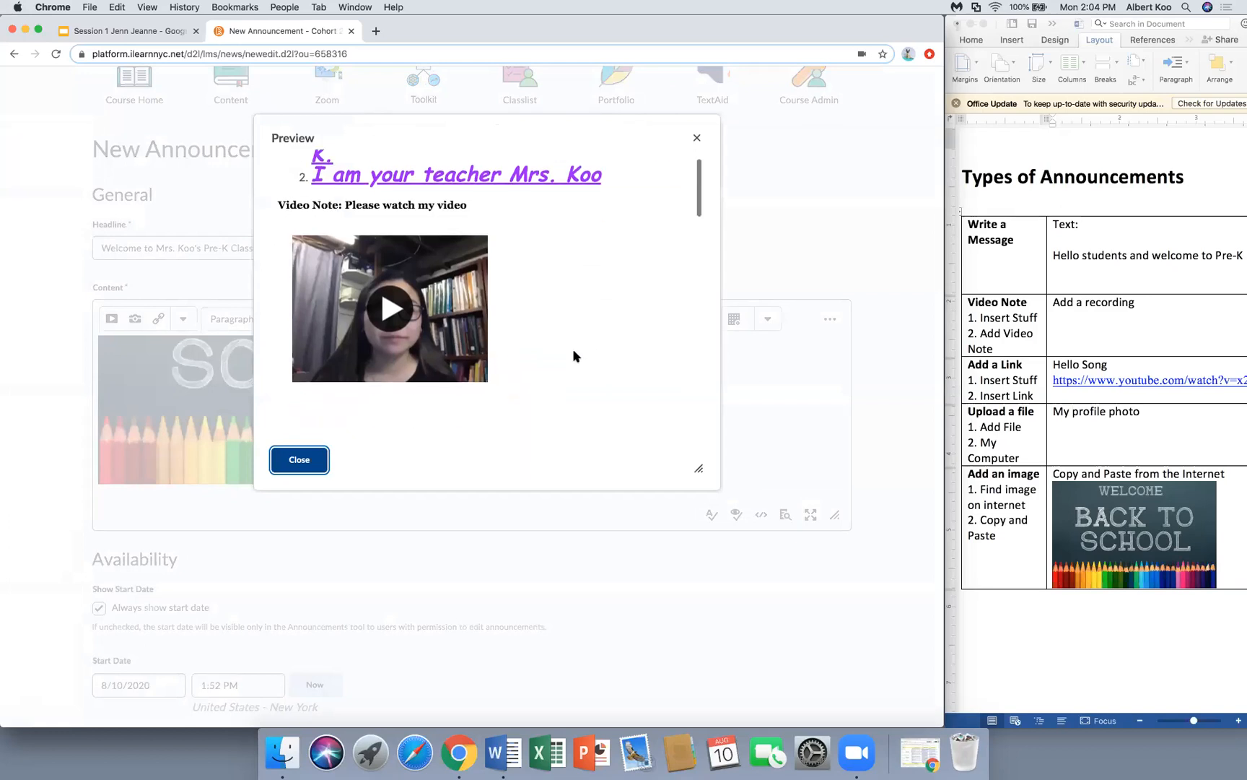
{"action": "scroll", "coordinate": [502, 286], "scroll_direction": "down", "scroll_amount": 6}
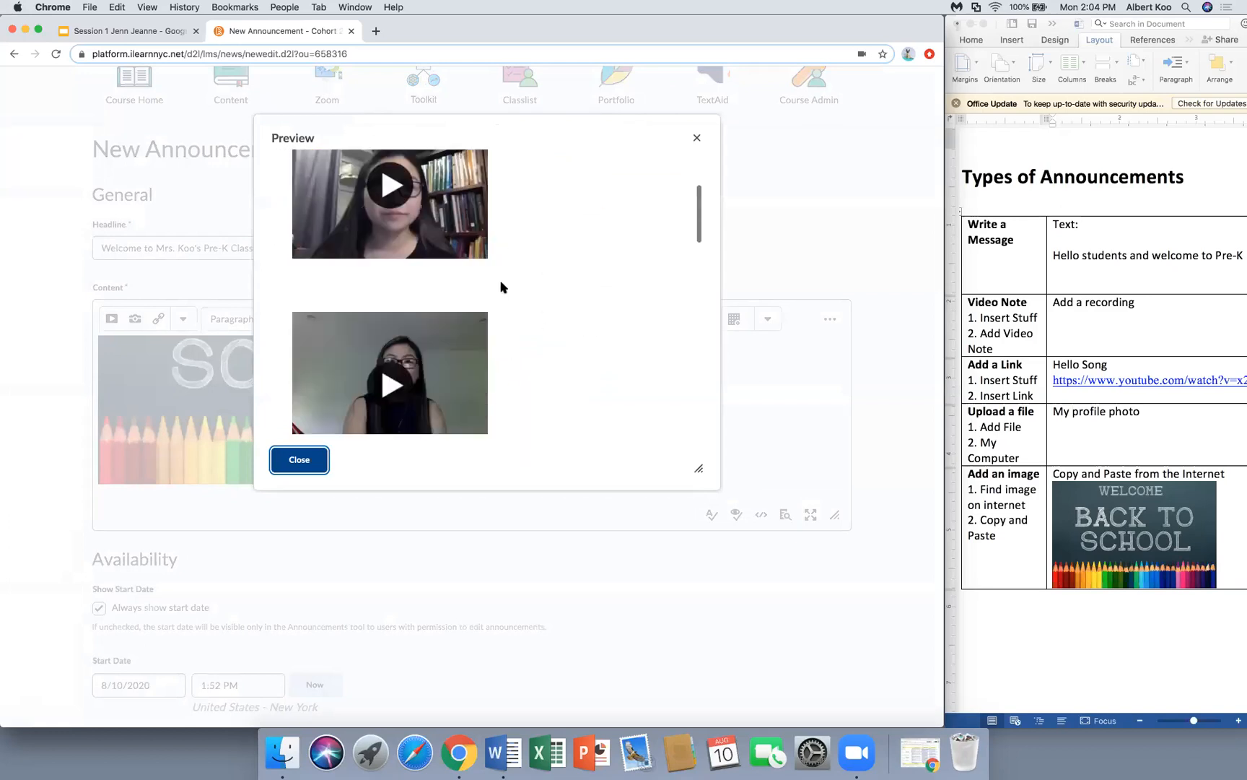
{"action": "scroll", "coordinate": [502, 286], "scroll_direction": "down", "scroll_amount": 8}
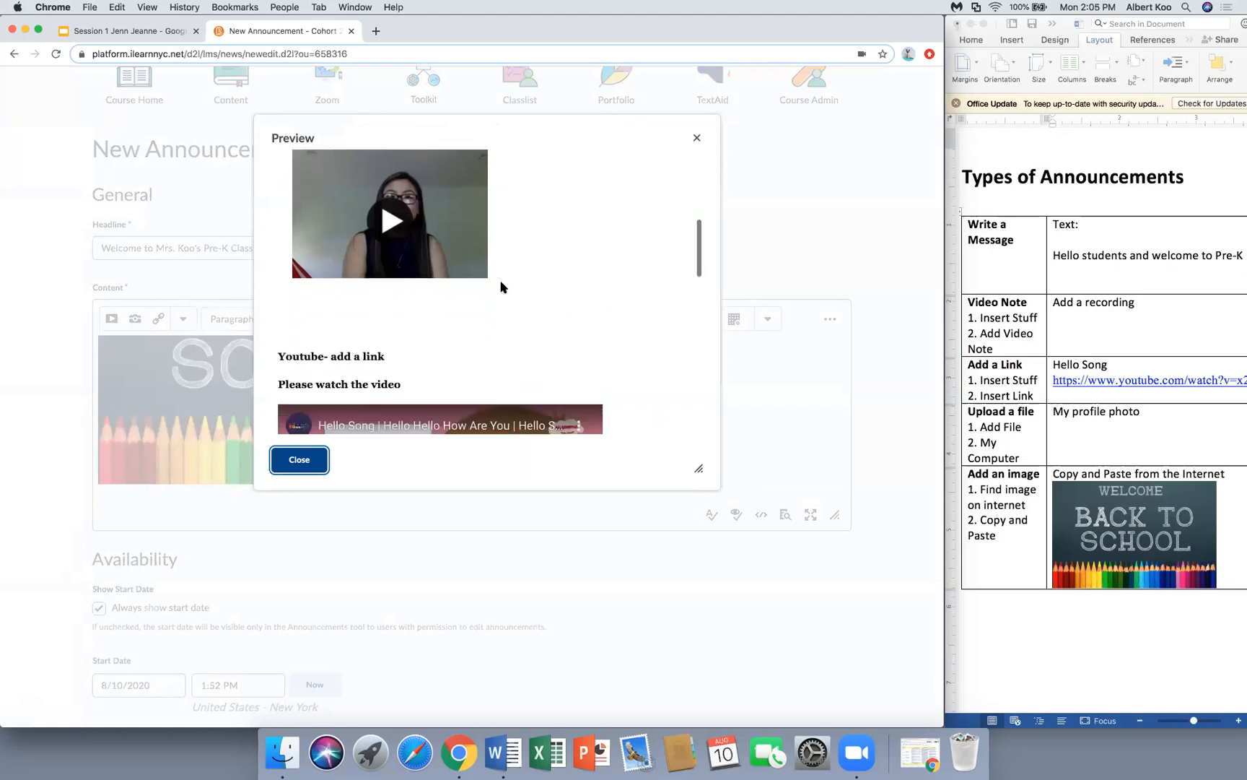
{"action": "scroll", "coordinate": [502, 287], "scroll_direction": "down", "scroll_amount": 4}
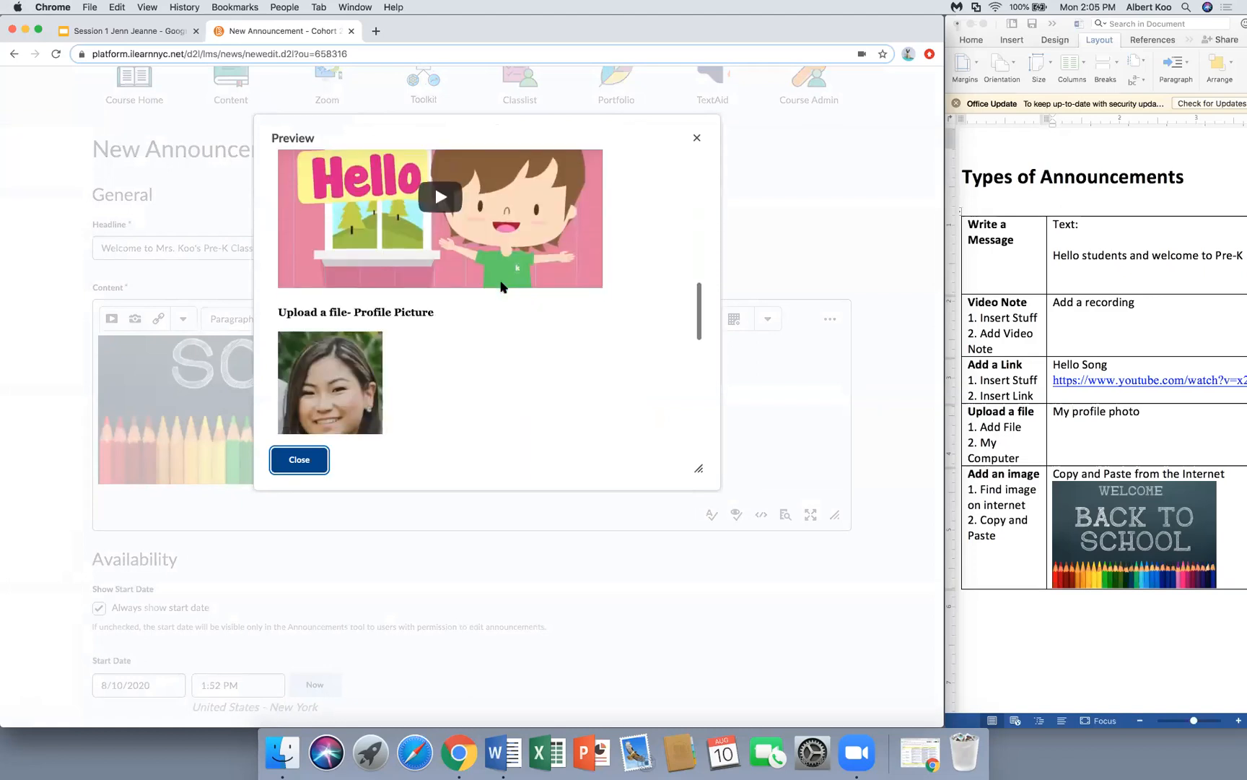
{"action": "scroll", "coordinate": [502, 287], "scroll_direction": "down", "scroll_amount": 4}
{"action": "scroll", "coordinate": [502, 286], "scroll_direction": "down", "scroll_amount": 5}
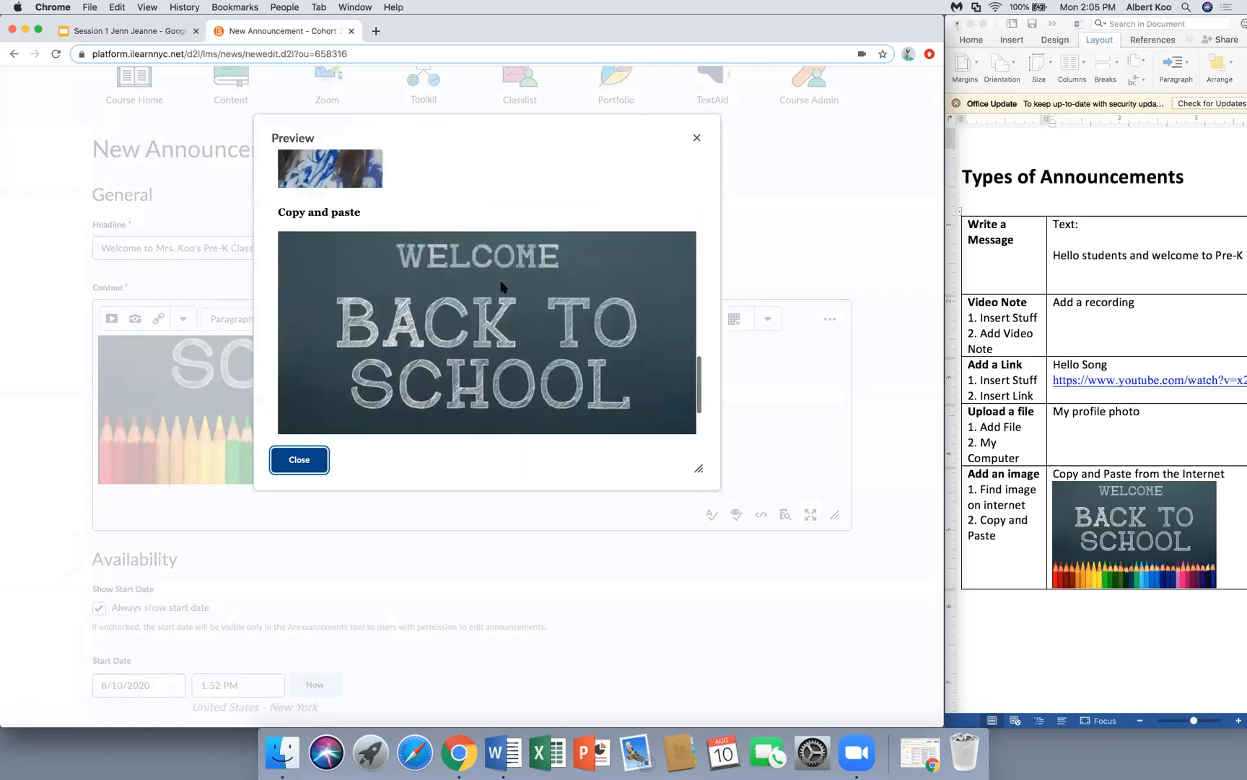
{"action": "left_click", "coordinate": [299, 460]}
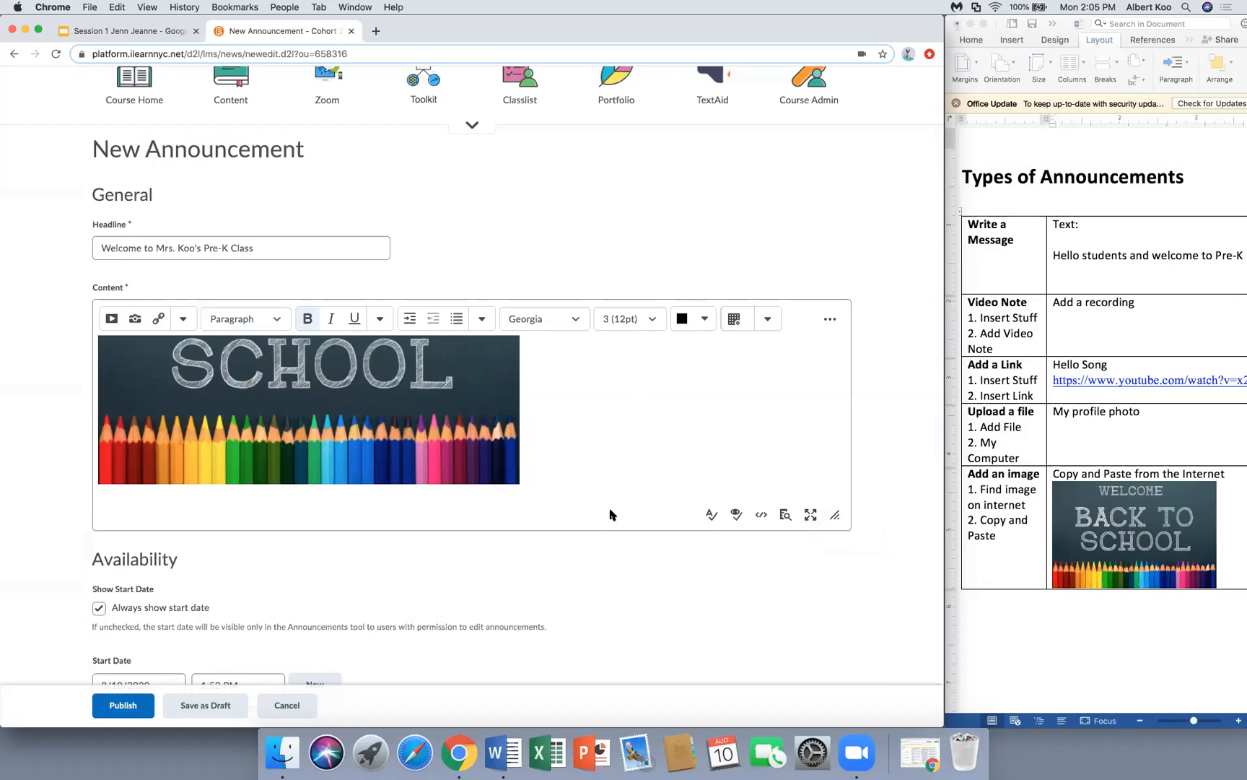
- Examine the announcement's start and end date settings, attachment choices and additional release conditions without changing them
{"action": "scroll", "coordinate": [610, 514], "scroll_direction": "down", "scroll_amount": 3}
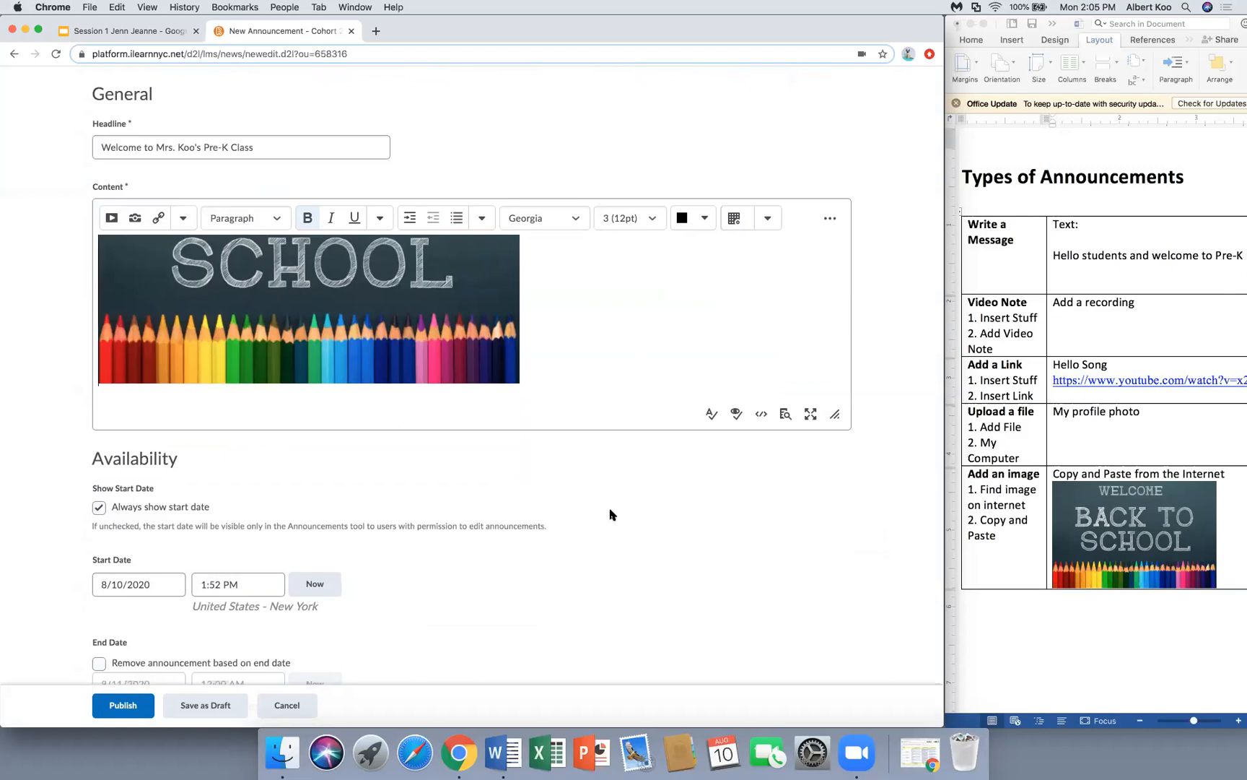
{"action": "scroll", "coordinate": [610, 513], "scroll_direction": "down", "scroll_amount": 5}
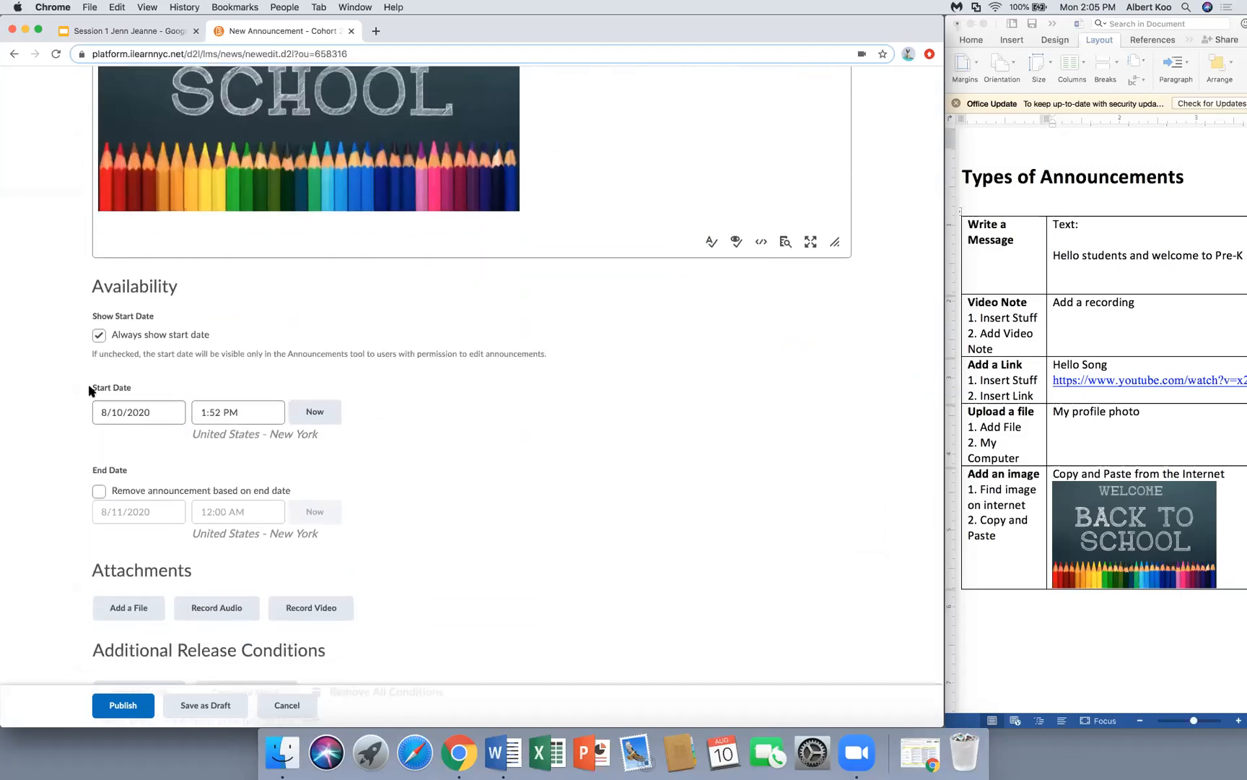
{"action": "left_click_drag", "start_coordinate": [89, 391], "coordinate": [136, 391]}
{"action": "left_click", "coordinate": [139, 384]}
{"action": "left_click", "coordinate": [138, 412]}
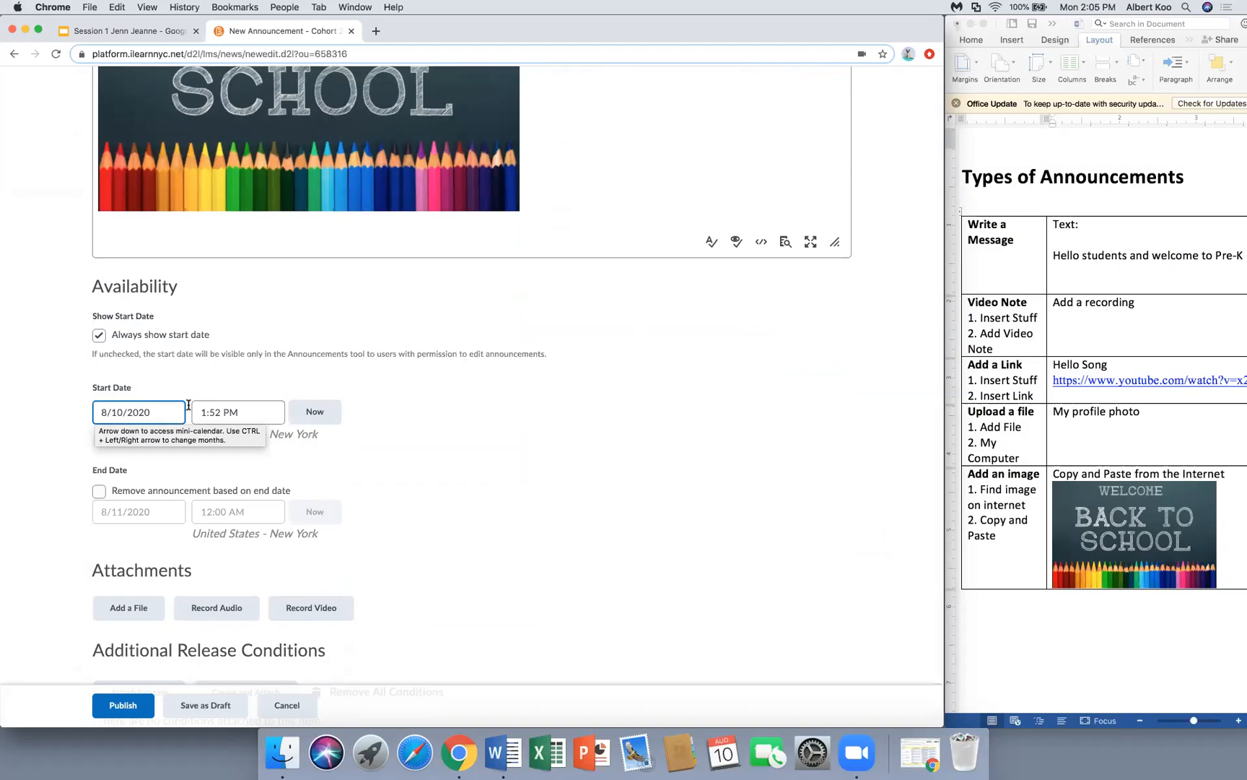
{"action": "left_click", "coordinate": [258, 402]}
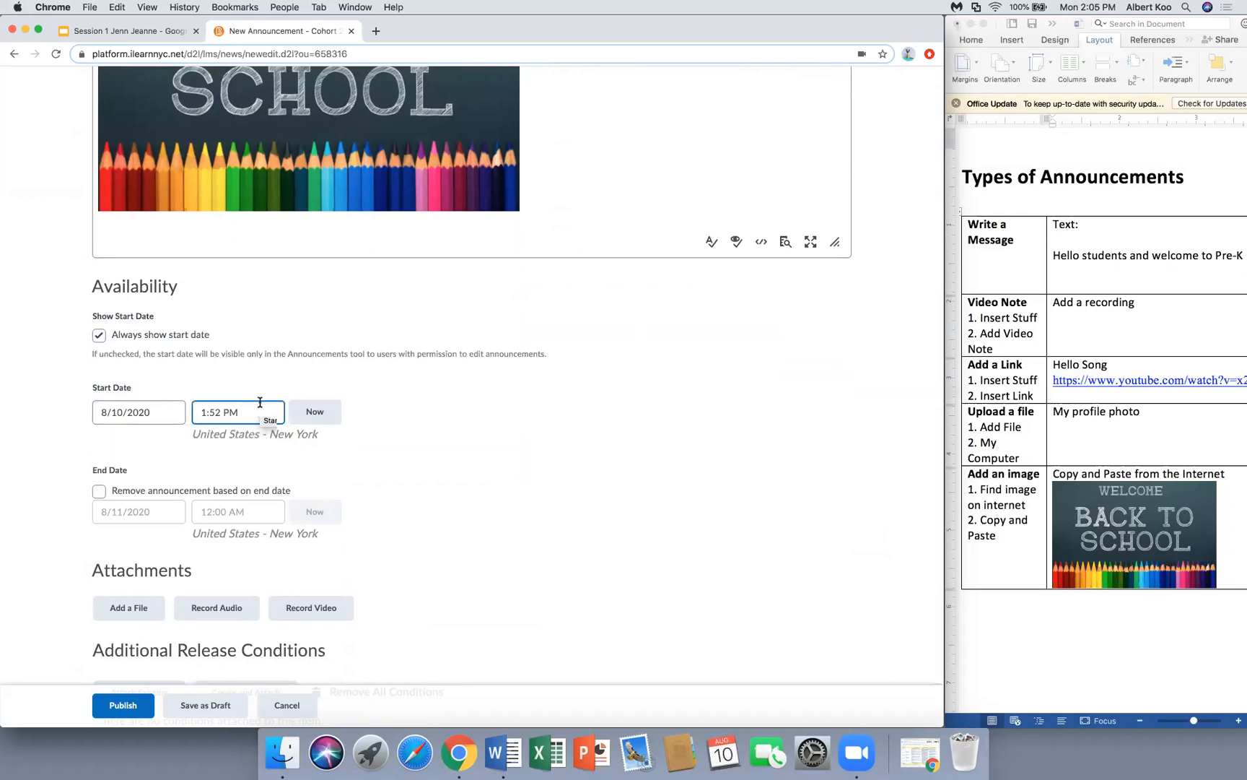
{"action": "left_click", "coordinate": [296, 367]}
{"action": "scroll", "coordinate": [170, 470], "scroll_direction": "down", "scroll_amount": 2}
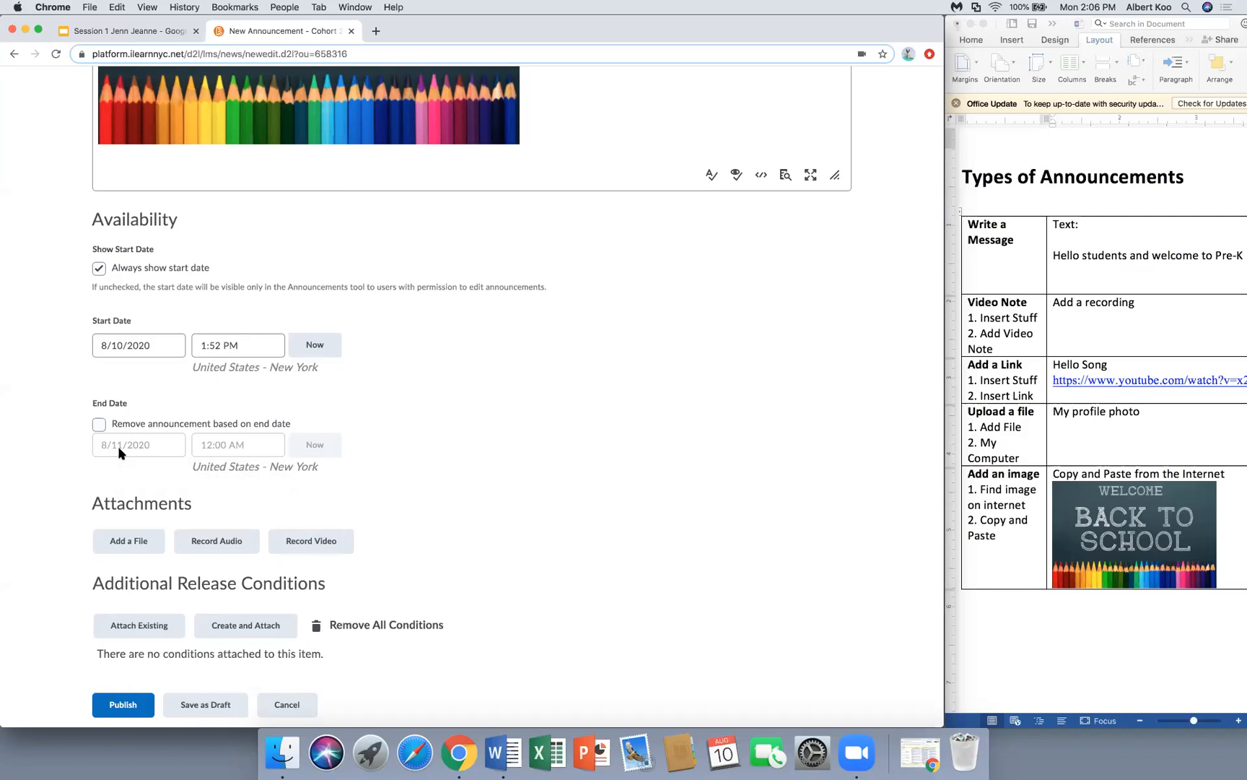
{"action": "scroll", "coordinate": [175, 494], "scroll_direction": "down", "scroll_amount": 1}
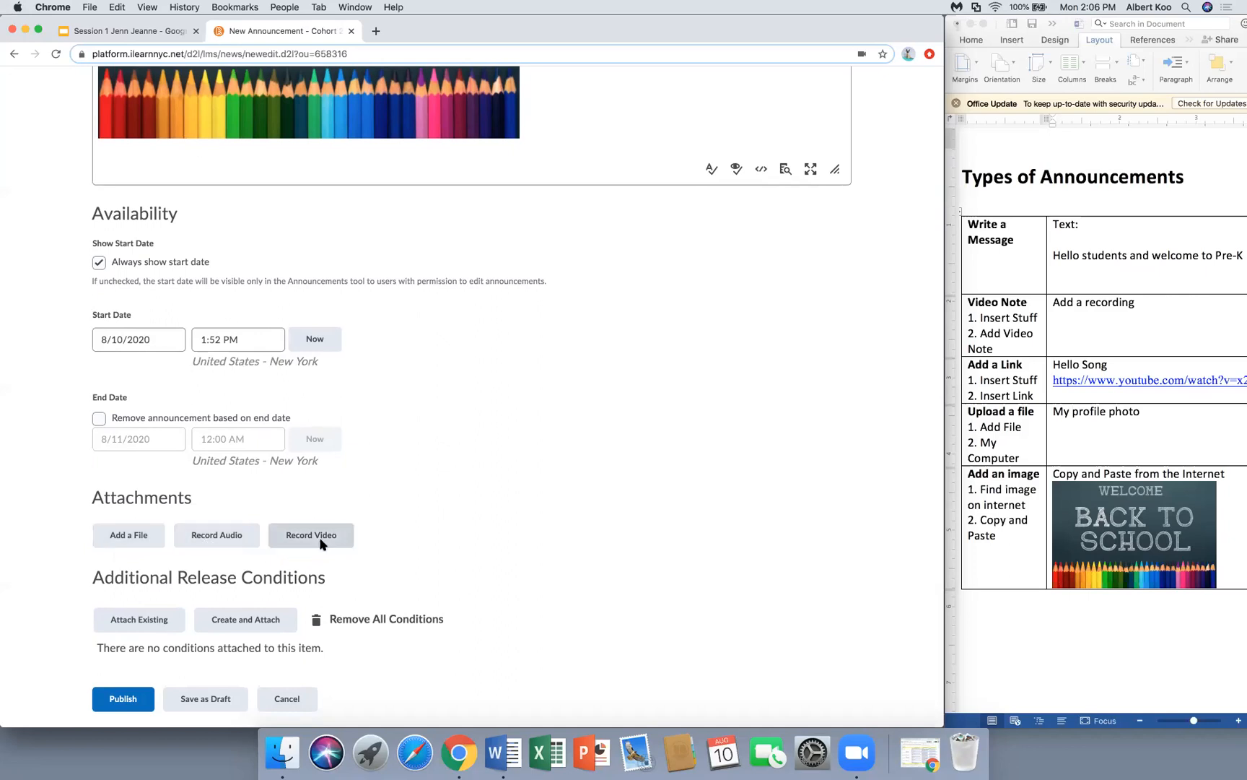
- Review the announcement's content in the editor, from the Back to School image up to the Hello Song video
{"action": "scroll", "coordinate": [425, 570], "scroll_direction": "up", "scroll_amount": 2}
{"action": "scroll", "coordinate": [425, 646], "scroll_direction": "up", "scroll_amount": 7}
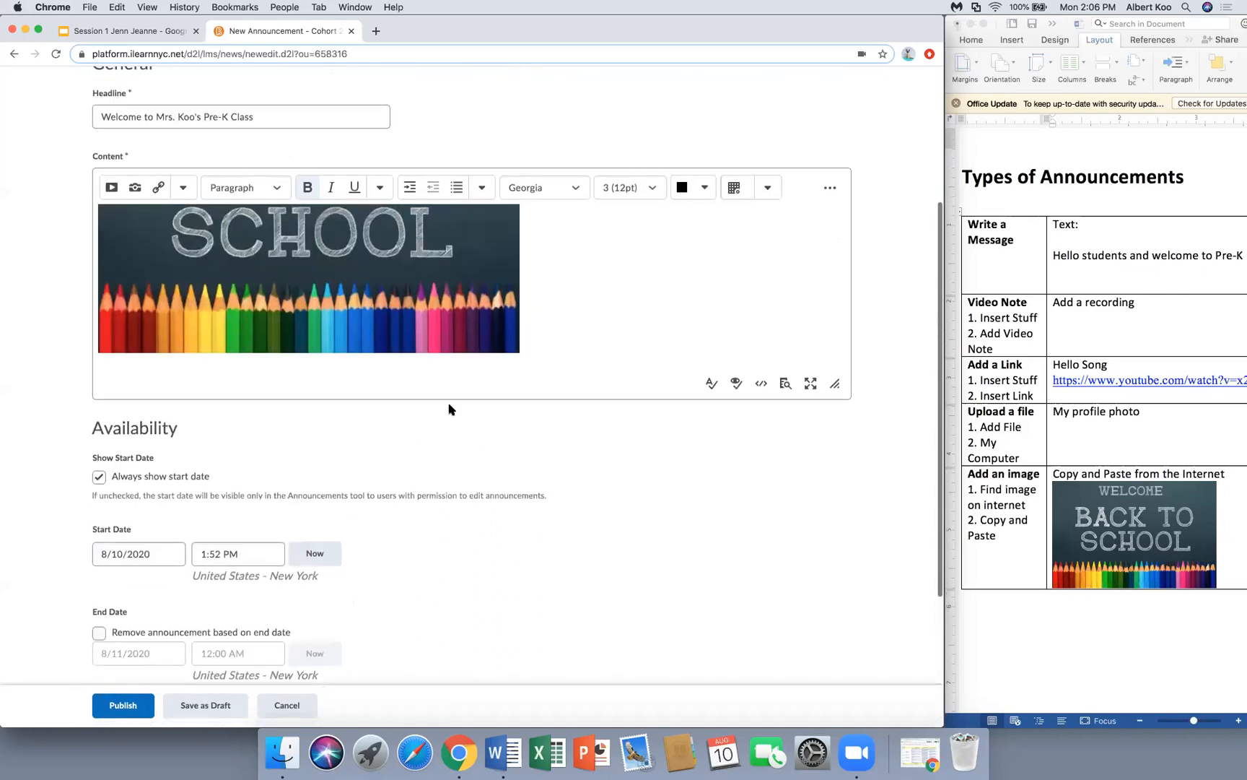
{"action": "scroll", "coordinate": [485, 326], "scroll_direction": "up", "scroll_amount": 4}
{"action": "scroll", "coordinate": [485, 326], "scroll_direction": "up", "scroll_amount": 3}
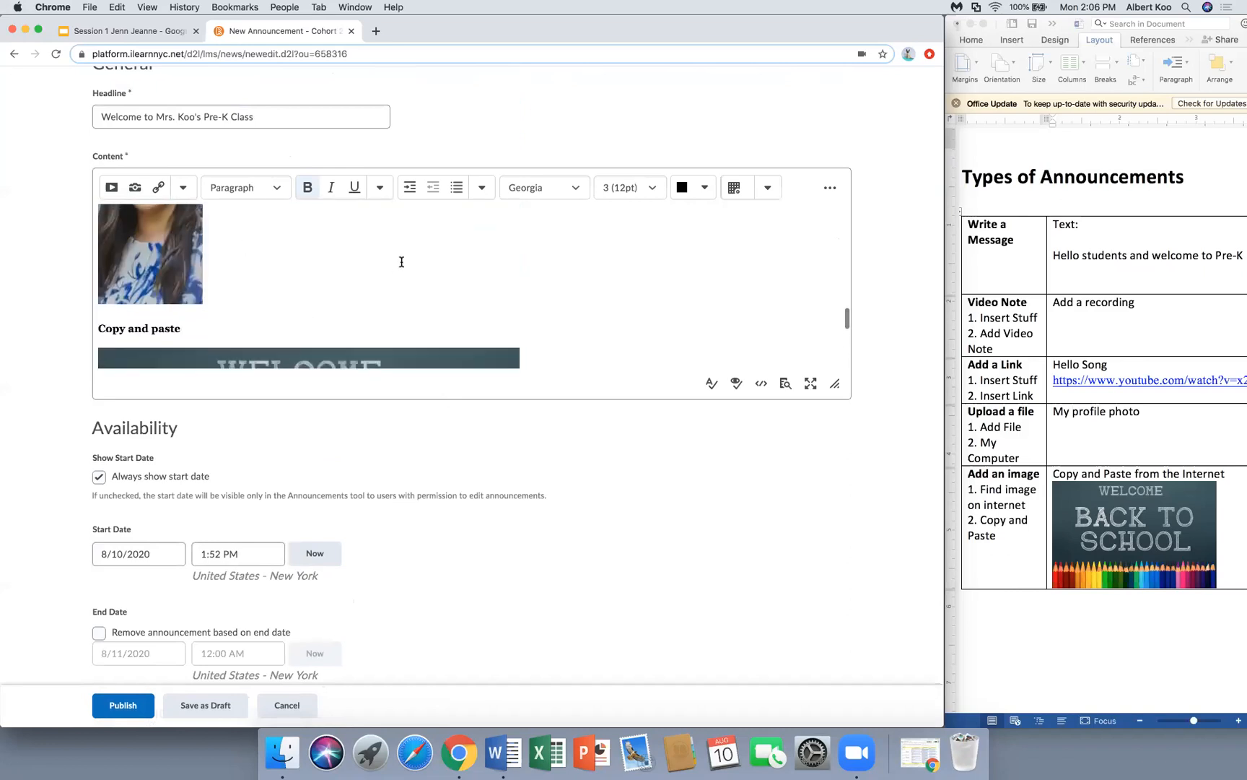
{"action": "scroll", "coordinate": [401, 261], "scroll_direction": "up", "scroll_amount": 2}
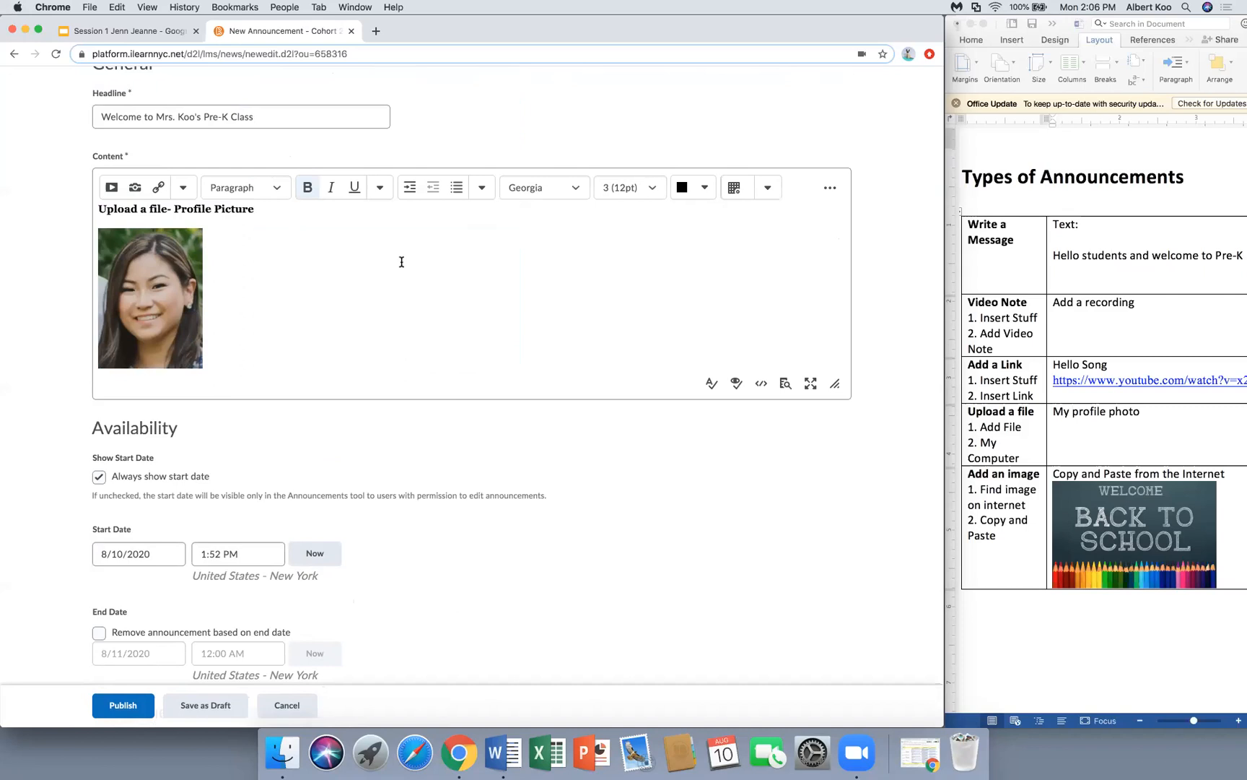
{"action": "scroll", "coordinate": [401, 261], "scroll_direction": "up", "scroll_amount": 4}
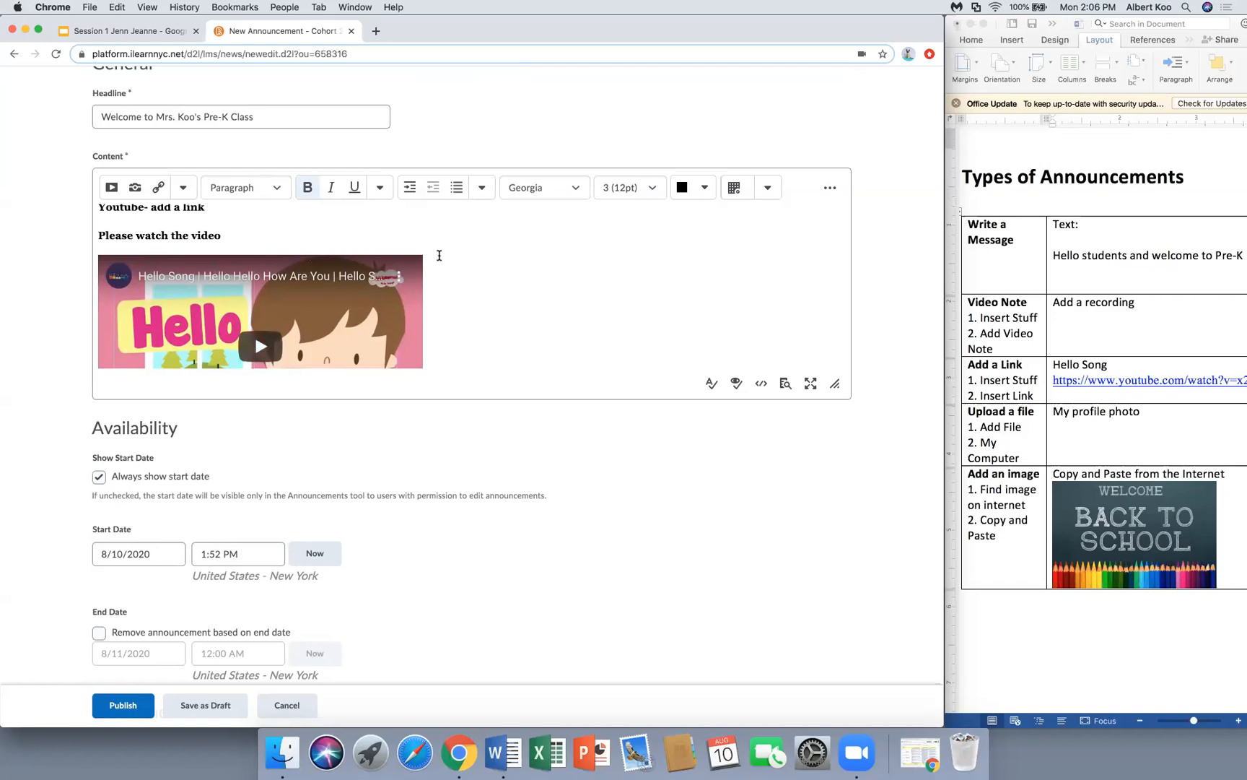
{"action": "scroll", "coordinate": [438, 258], "scroll_direction": "down", "scroll_amount": 1}
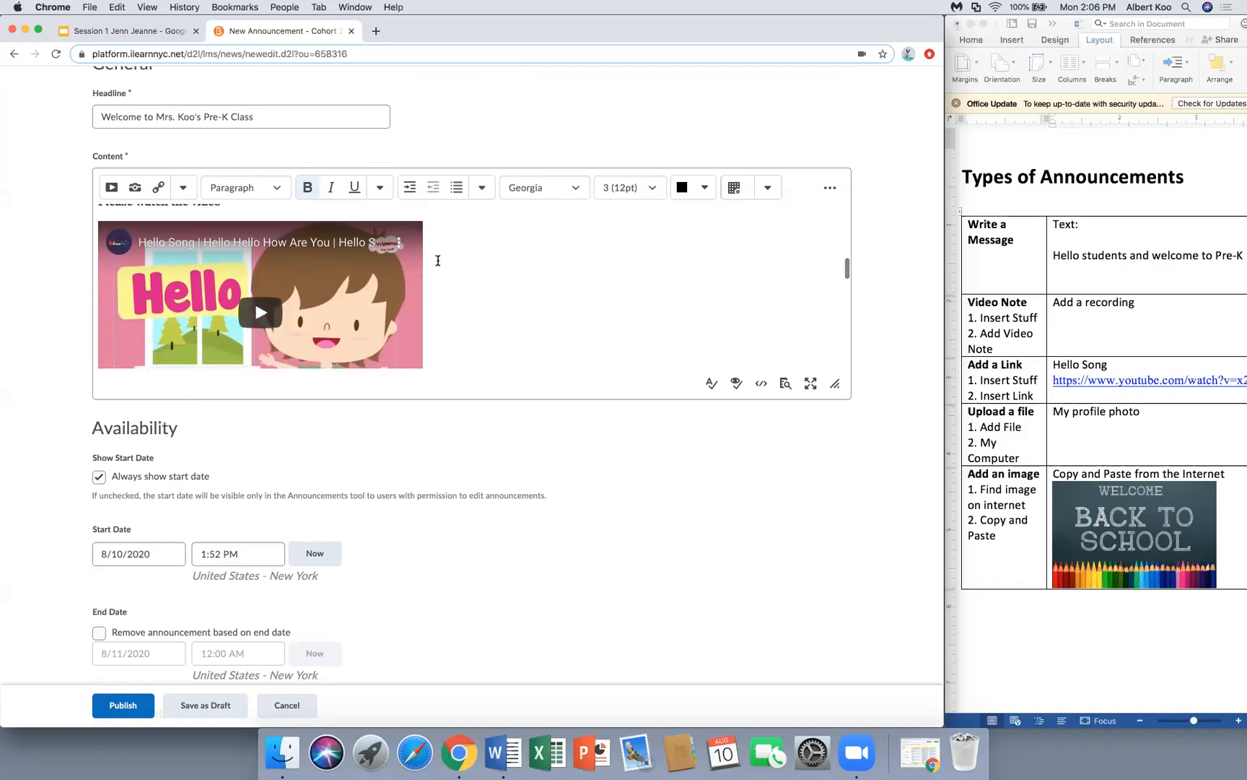
{"action": "scroll", "coordinate": [439, 260], "scroll_direction": "down", "scroll_amount": 1}
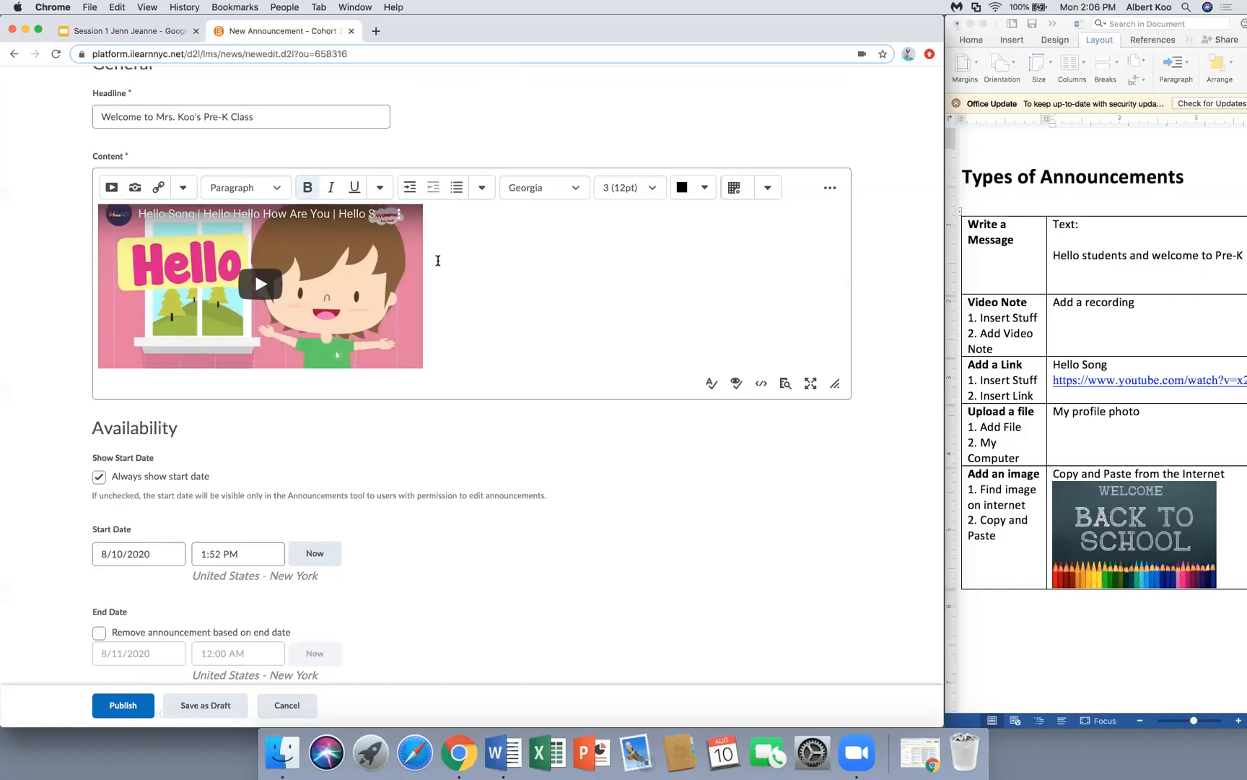
{"action": "scroll", "coordinate": [437, 261], "scroll_direction": "down", "scroll_amount": 1}
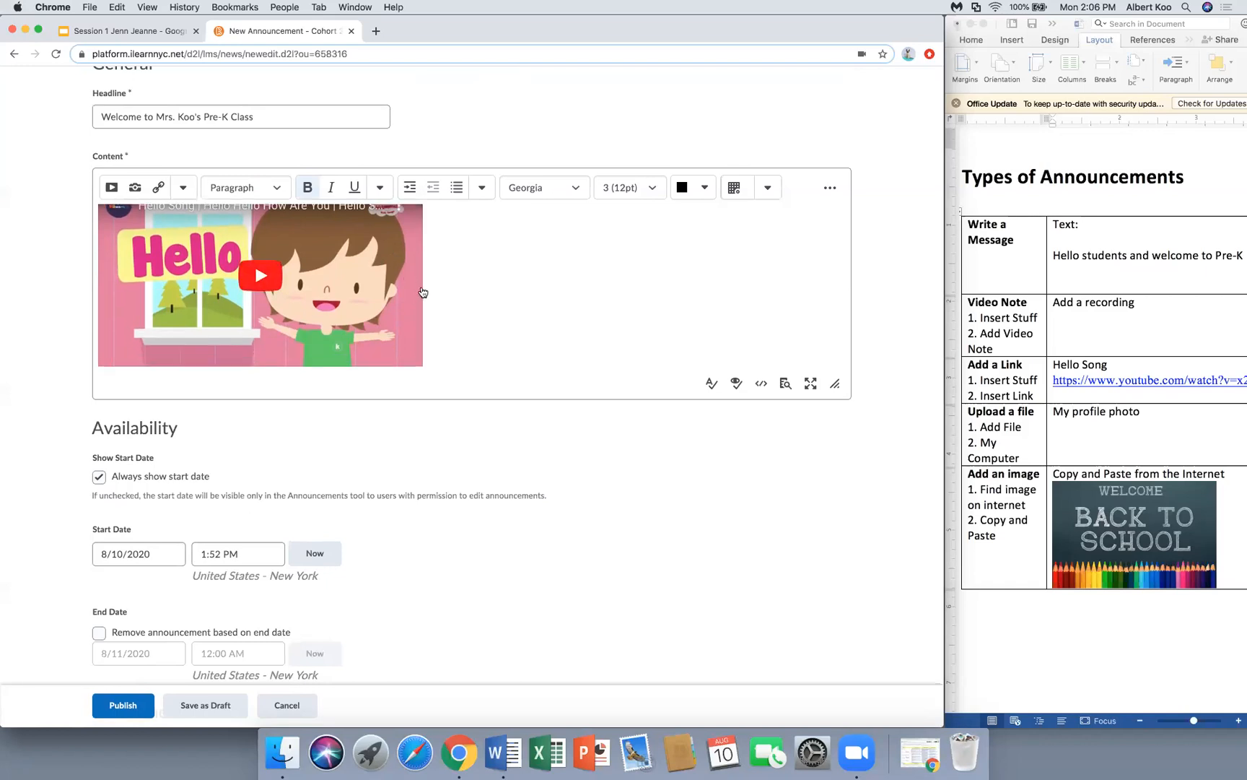
- Publish the Pre-K class welcome announcement
{"action": "scroll", "coordinate": [433, 311], "scroll_direction": "down", "scroll_amount": 5}
{"action": "scroll", "coordinate": [490, 517], "scroll_direction": "down", "scroll_amount": 5}
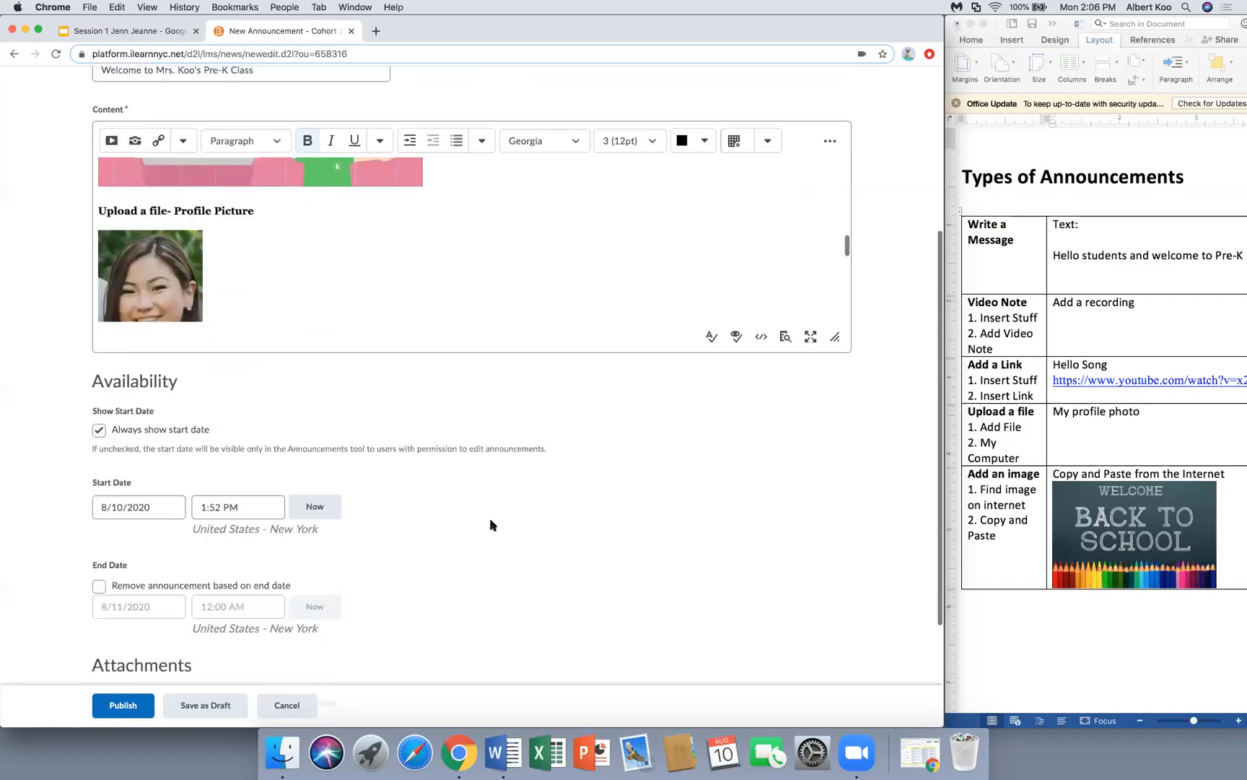
{"action": "scroll", "coordinate": [489, 518], "scroll_direction": "down", "scroll_amount": 1}
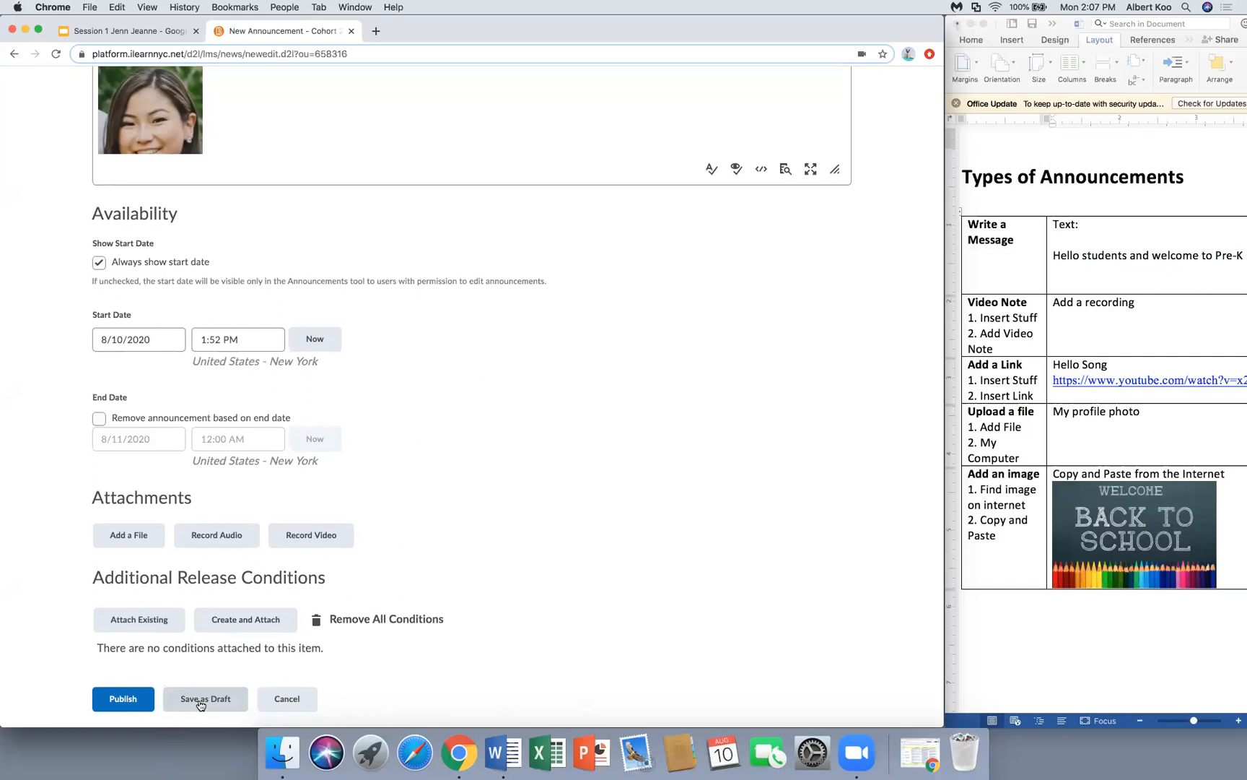
{"action": "left_click", "coordinate": [109, 700]}
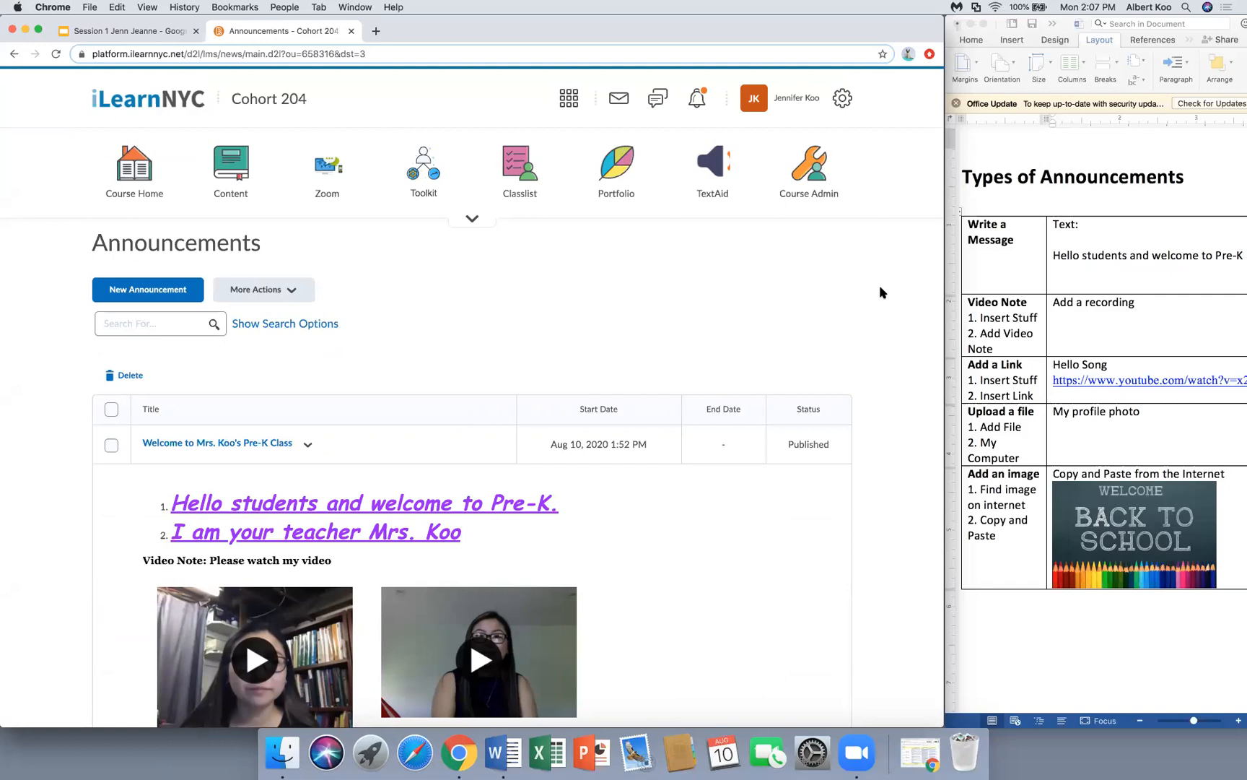
- Look through the announcements list, from the newly published welcome announcement down to "Counting with the Hungry Caterpillar" and back up
{"action": "scroll", "coordinate": [882, 427], "scroll_direction": "down", "scroll_amount": 1}
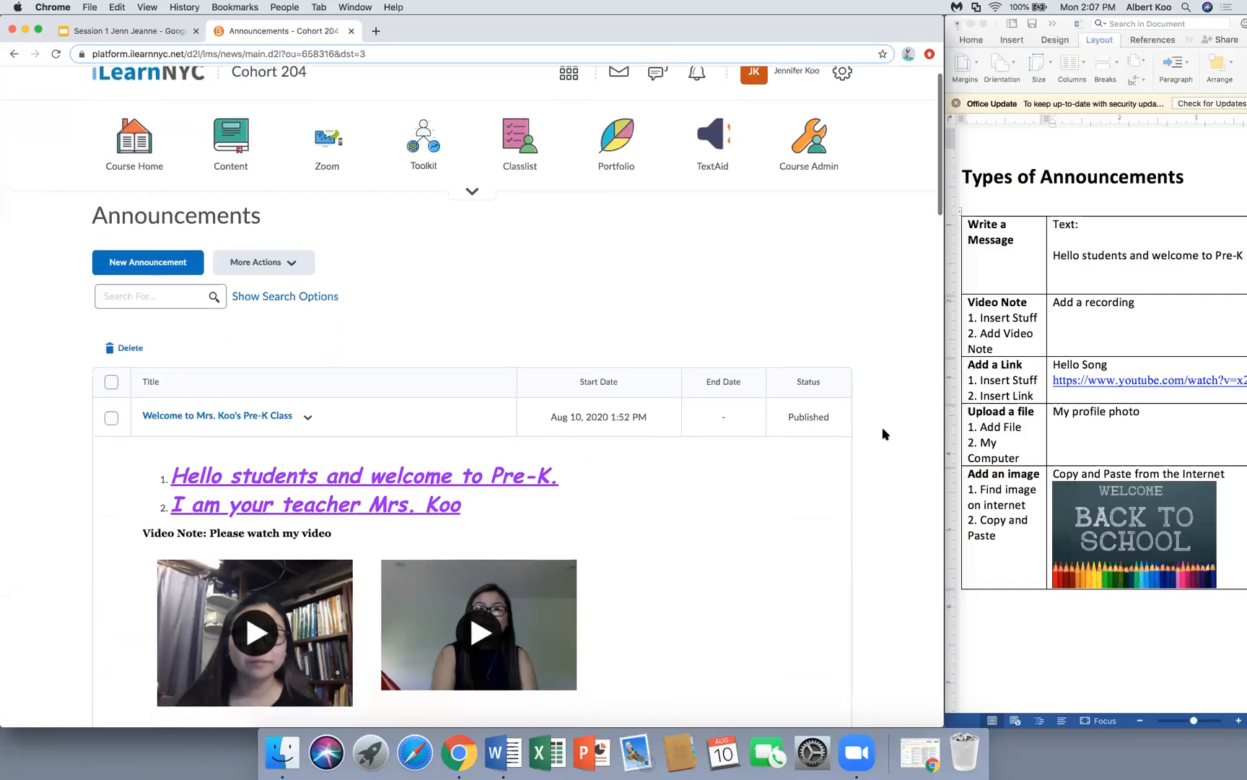
{"action": "scroll", "coordinate": [883, 429], "scroll_direction": "down", "scroll_amount": 2}
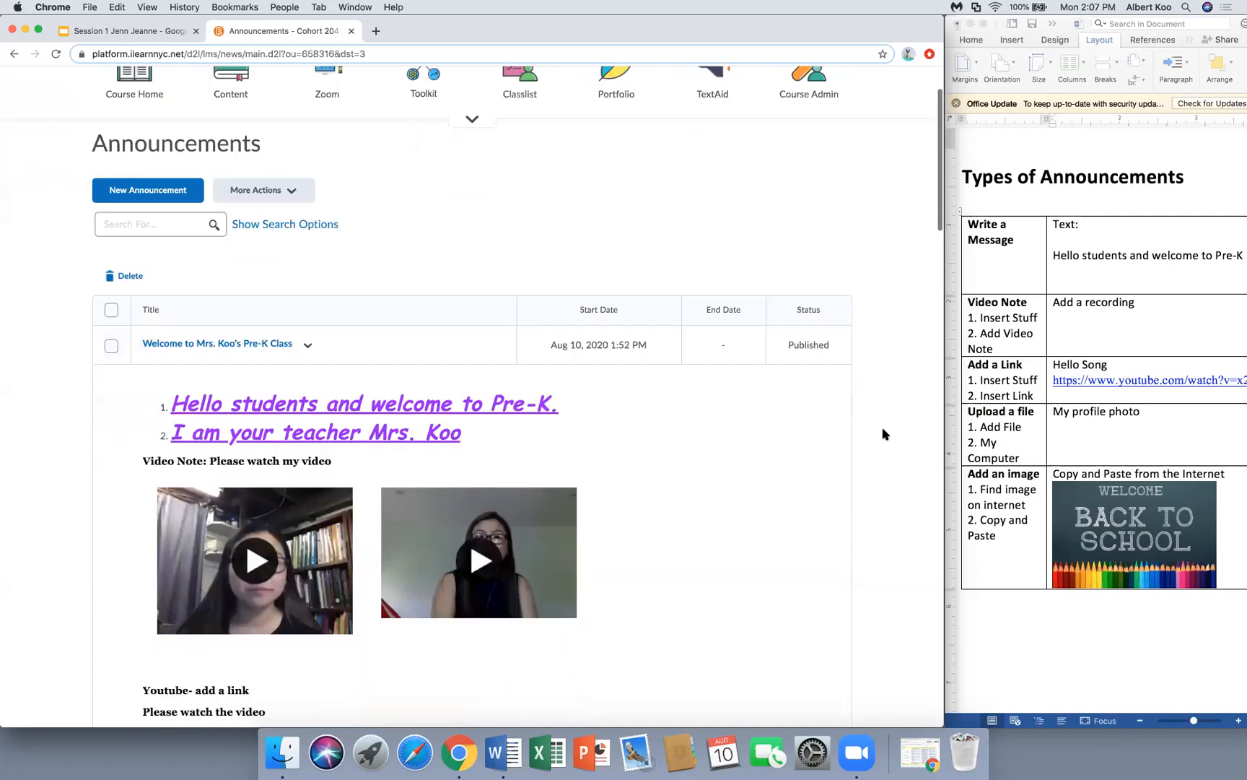
{"action": "scroll", "coordinate": [883, 431], "scroll_direction": "down", "scroll_amount": 10}
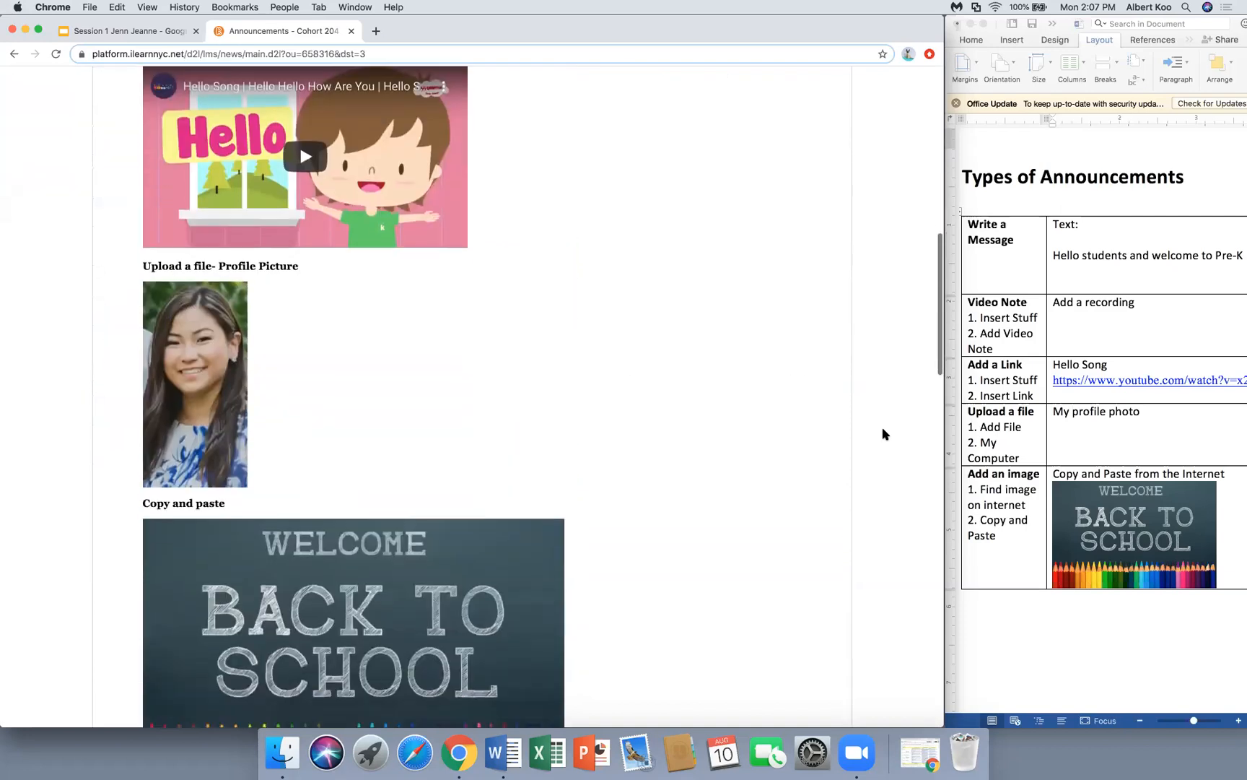
{"action": "scroll", "coordinate": [882, 426], "scroll_direction": "down", "scroll_amount": 12}
{"action": "scroll", "coordinate": [882, 428], "scroll_direction": "down", "scroll_amount": 7}
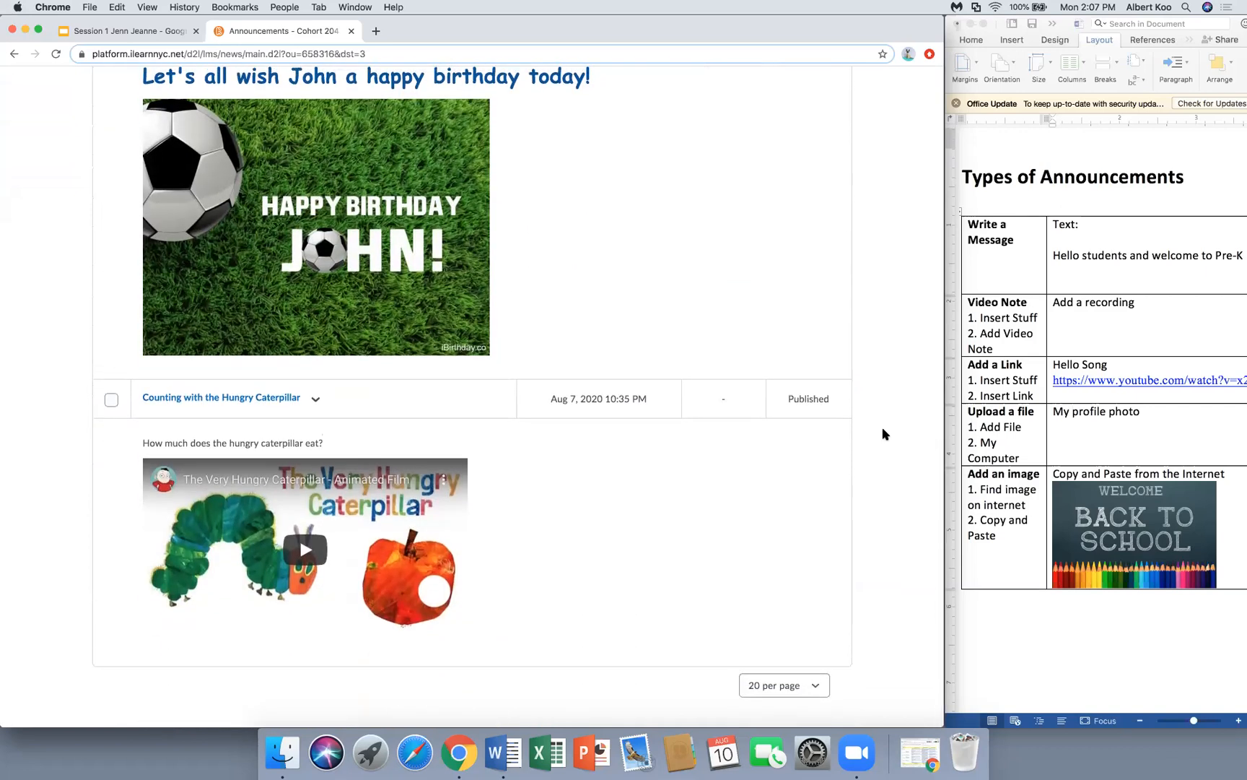
{"action": "scroll", "coordinate": [882, 427], "scroll_direction": "up", "scroll_amount": 5}
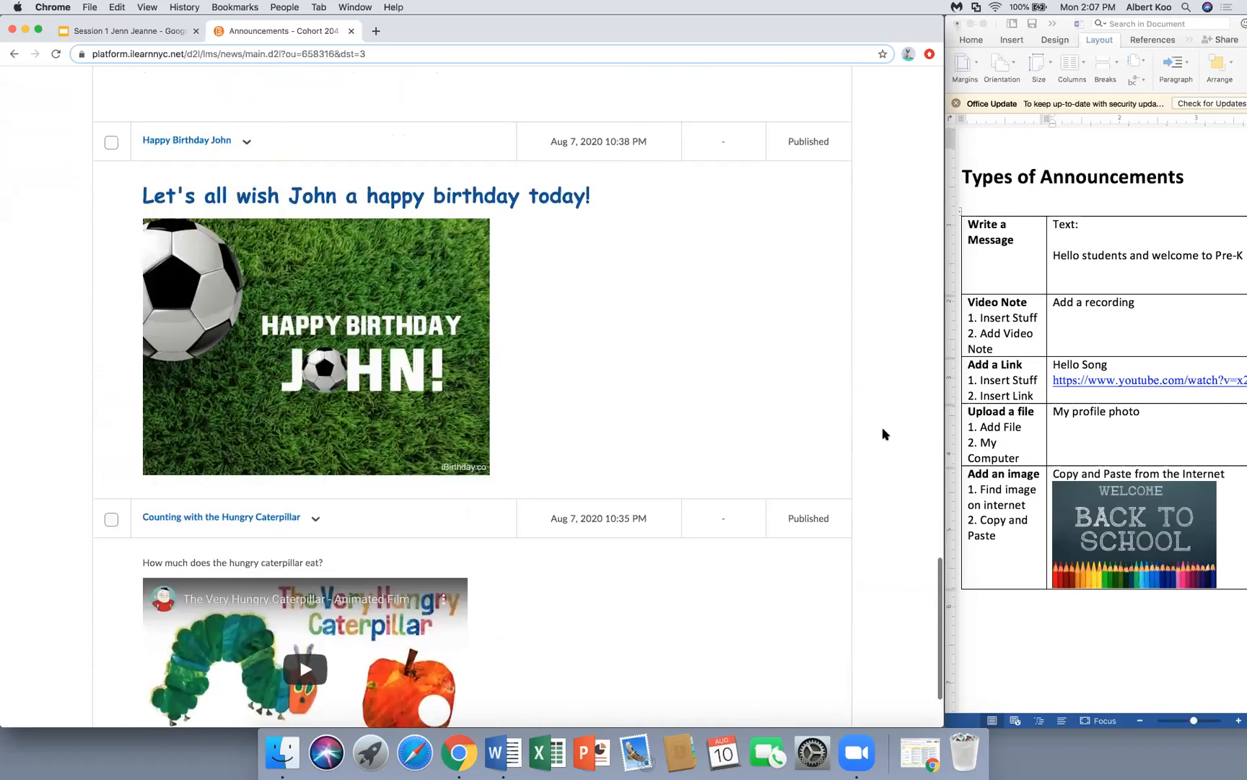
{"action": "scroll", "coordinate": [882, 427], "scroll_direction": "up", "scroll_amount": 15}
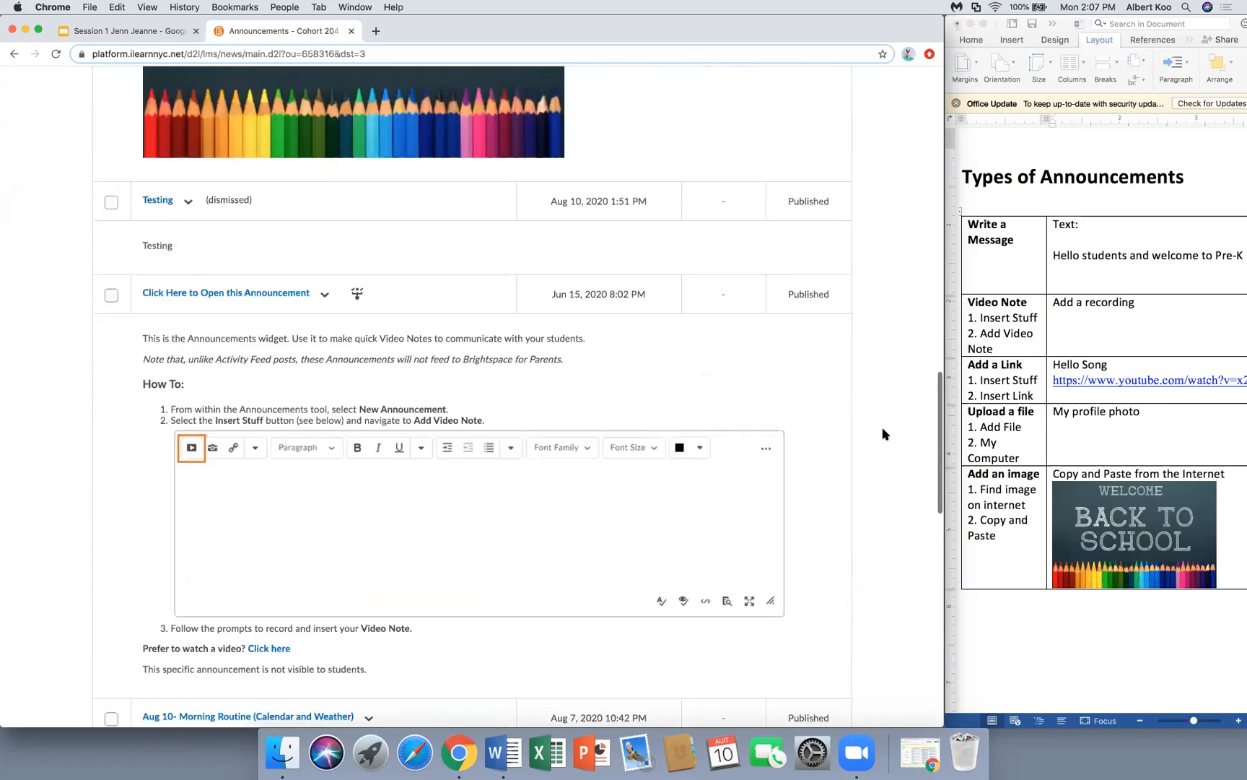
{"action": "scroll", "coordinate": [882, 429], "scroll_direction": "up", "scroll_amount": 5}
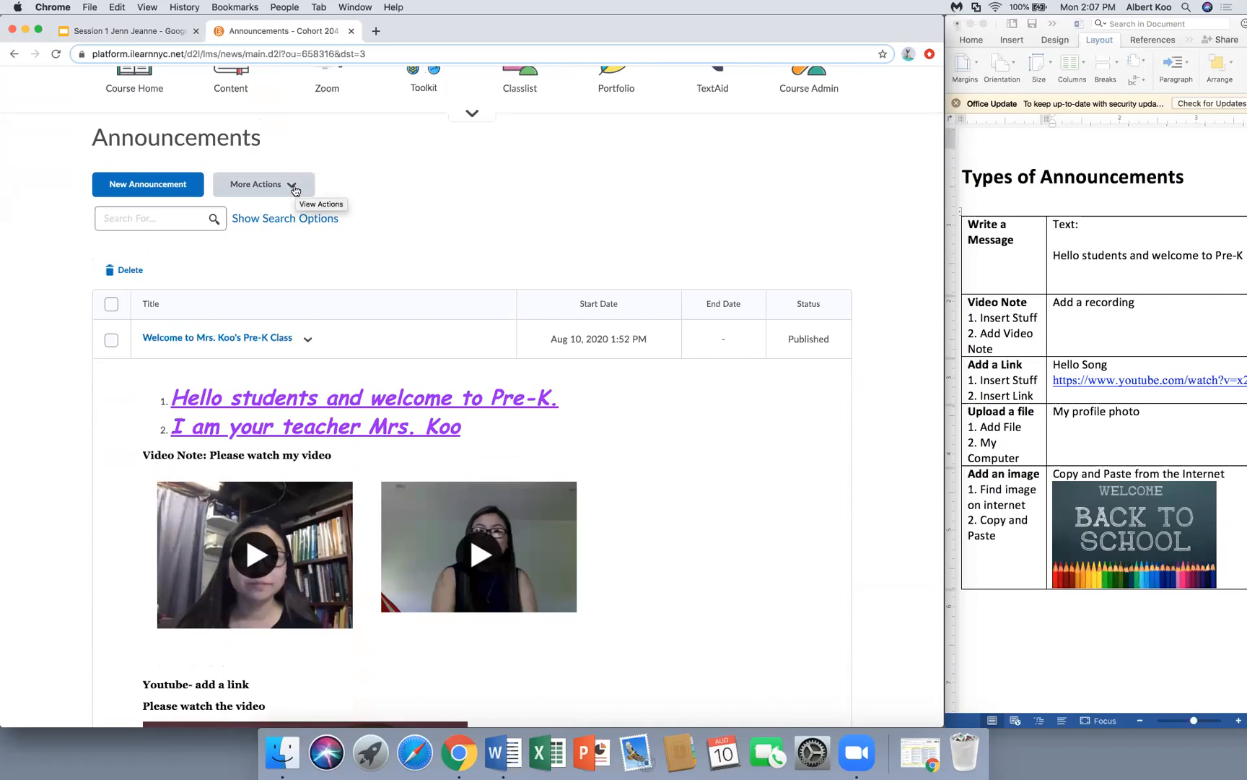
- Reorder the announcements by setting the sort order of "Testing" to 1, save, and check the rearranged list
{"action": "left_click", "coordinate": [294, 186]}
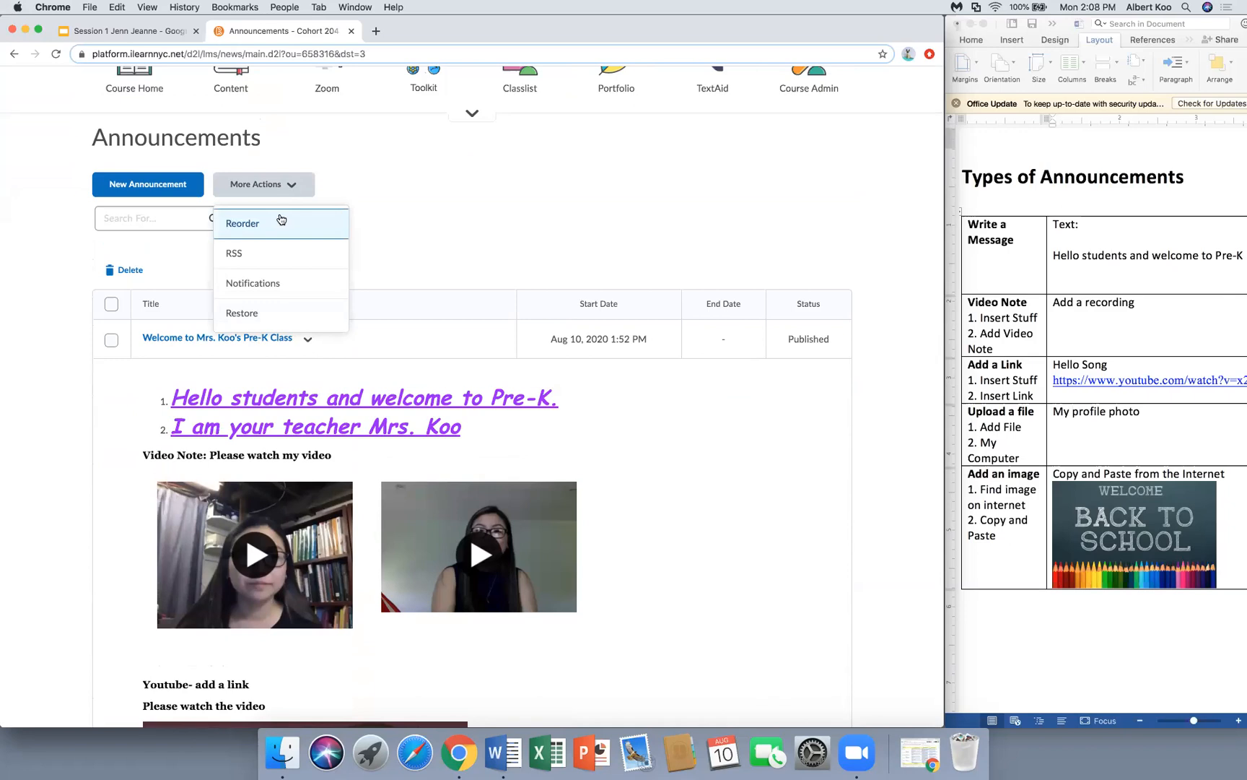
{"action": "left_click", "coordinate": [281, 219]}
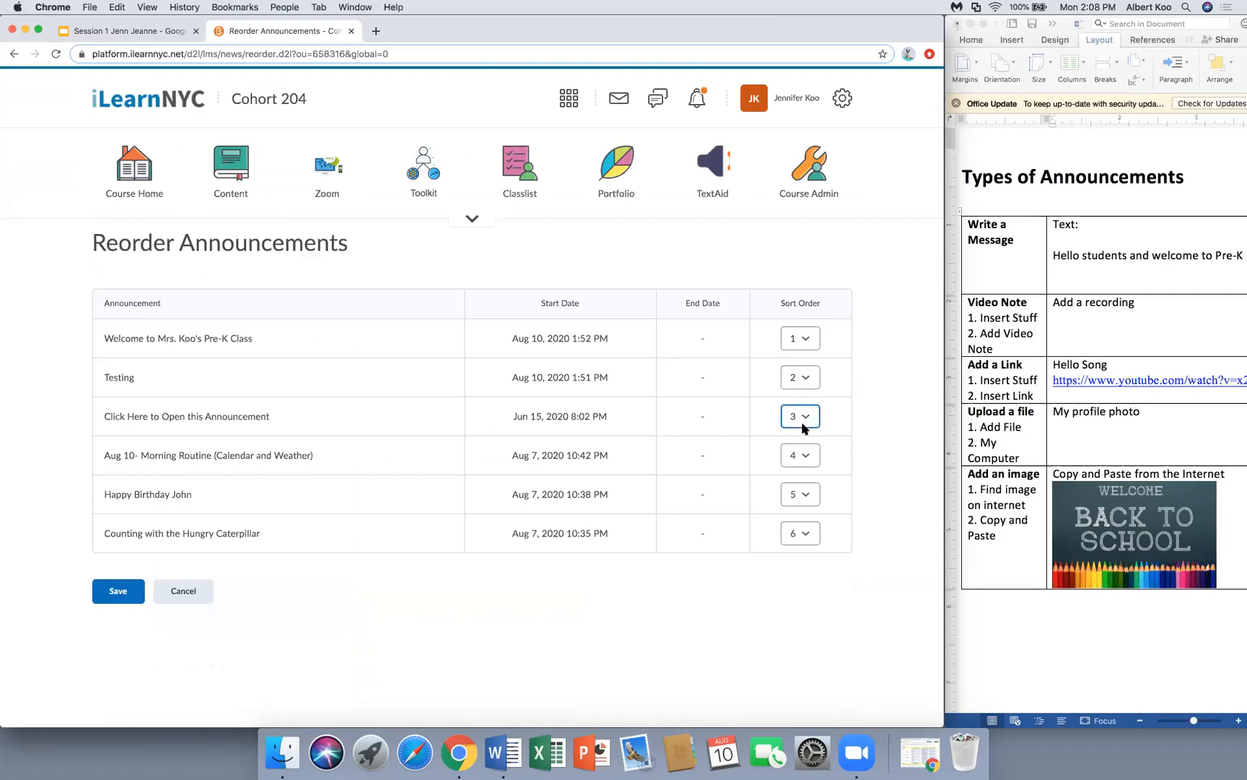
{"action": "left_click", "coordinate": [801, 381]}
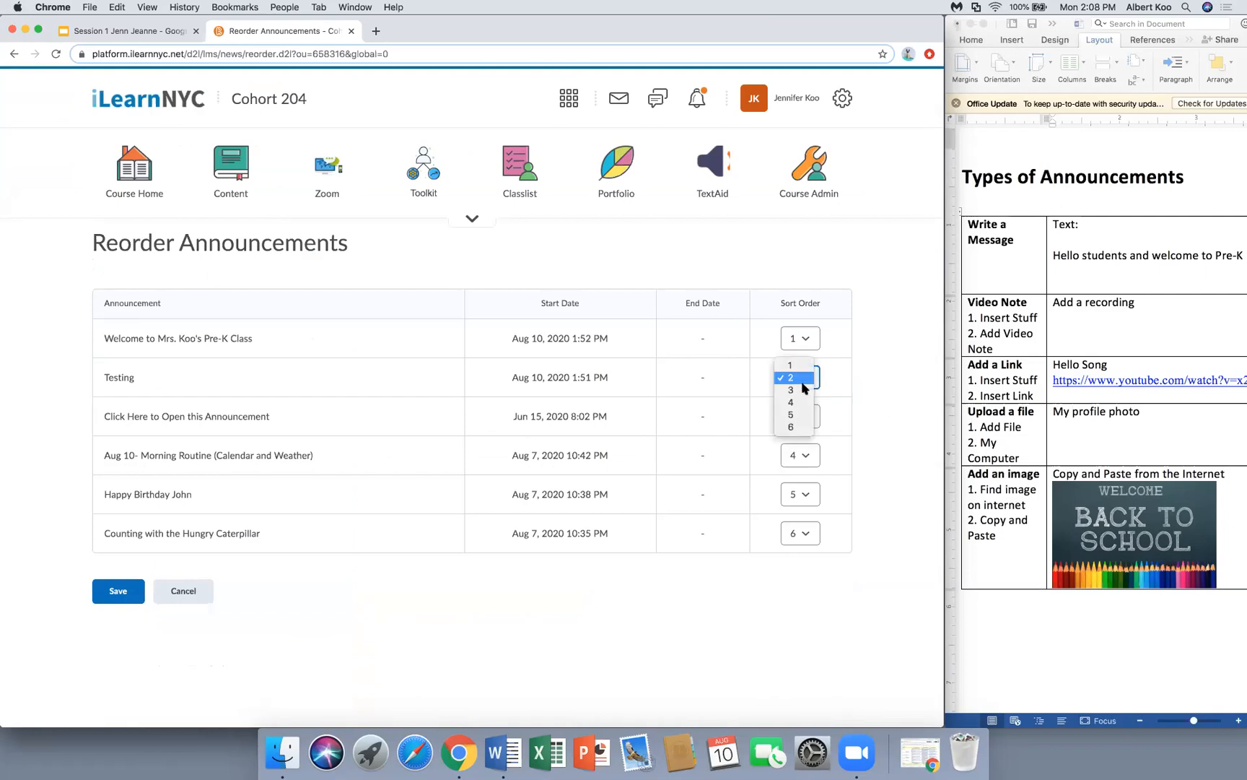
{"action": "left_click", "coordinate": [790, 365]}
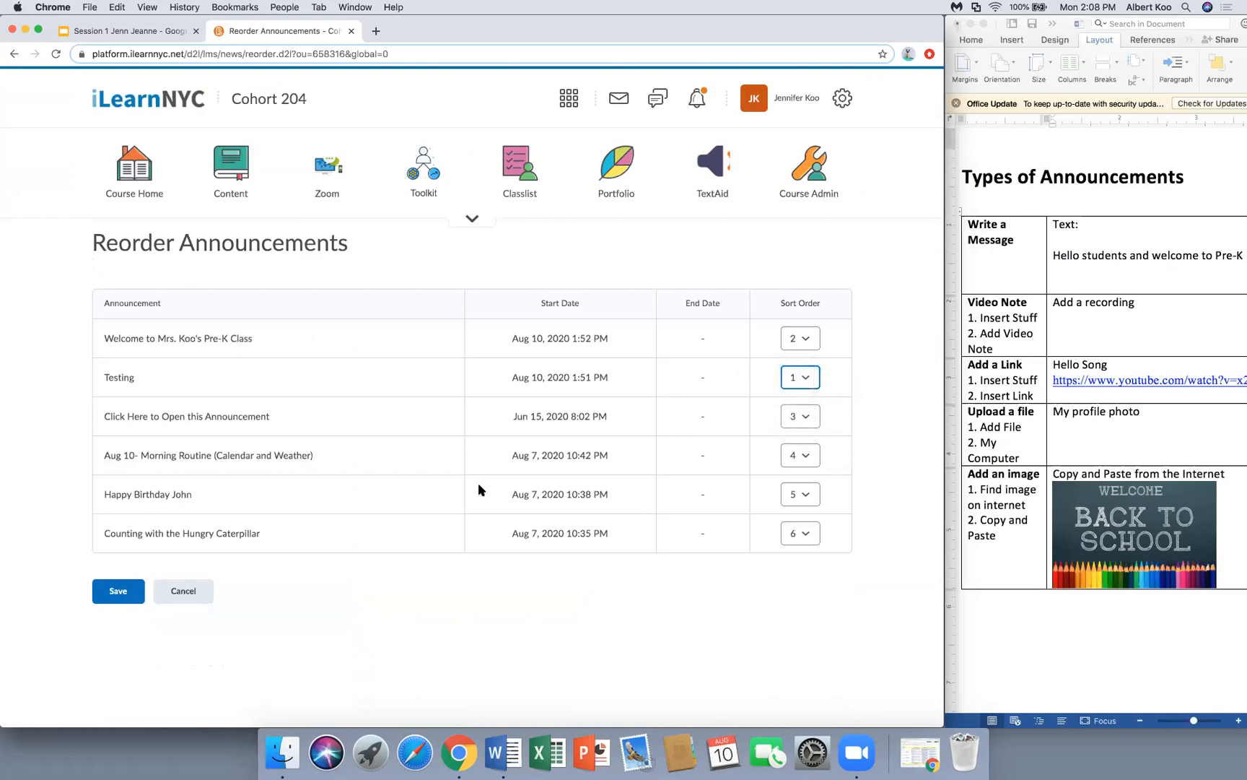
{"action": "left_click", "coordinate": [112, 594]}
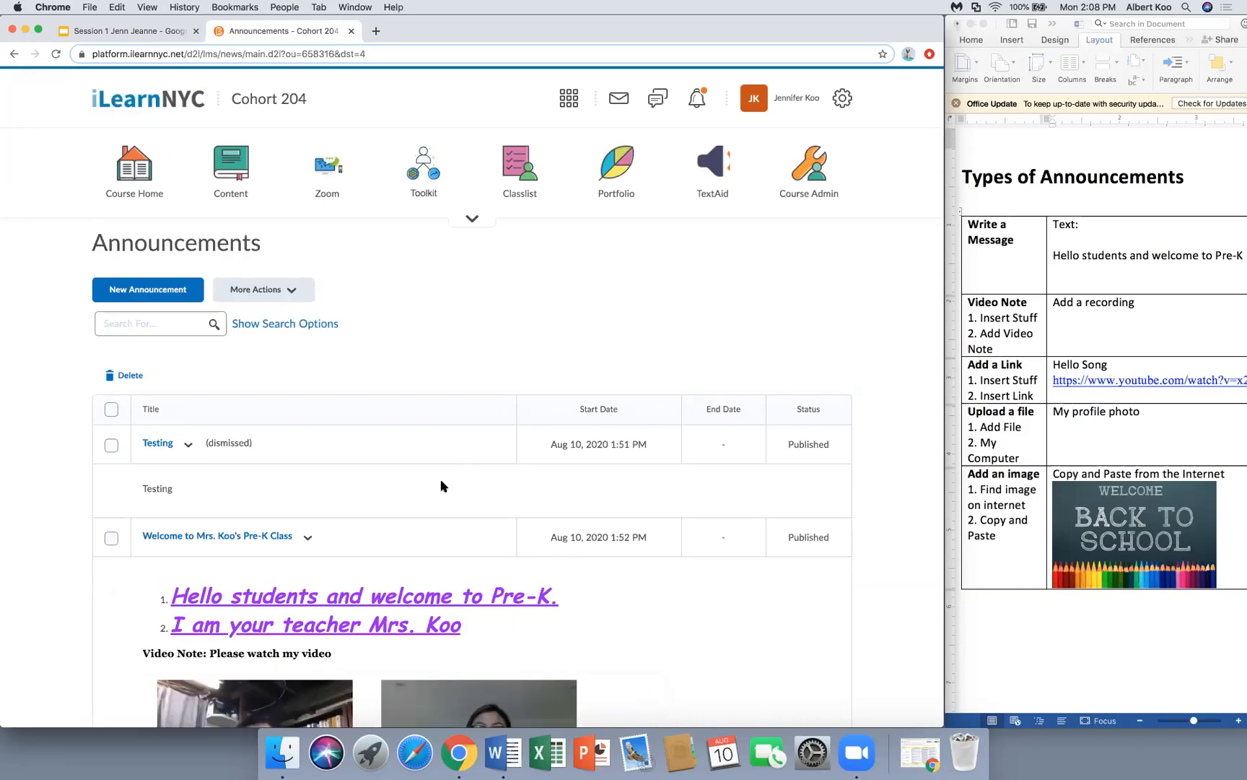
{"action": "scroll", "coordinate": [440, 479], "scroll_direction": "down", "scroll_amount": 5}
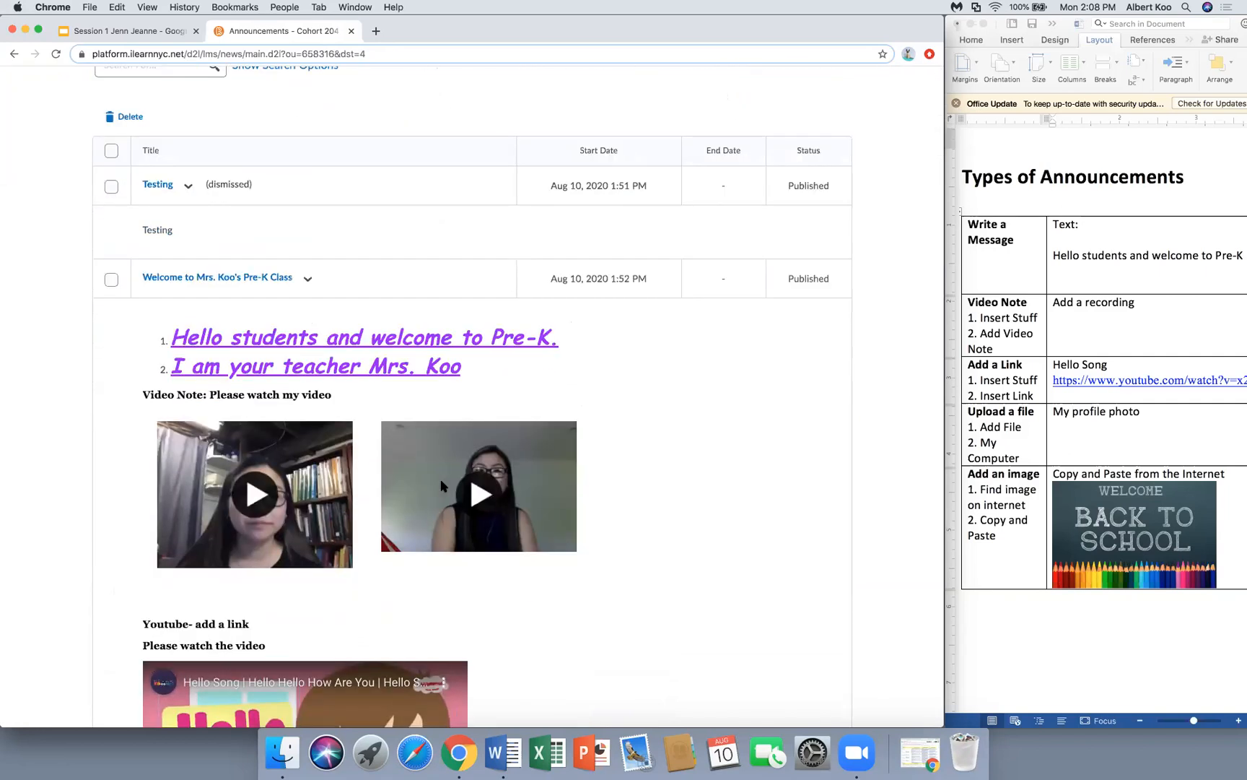
{"action": "scroll", "coordinate": [309, 293], "scroll_direction": "up", "scroll_amount": 3}
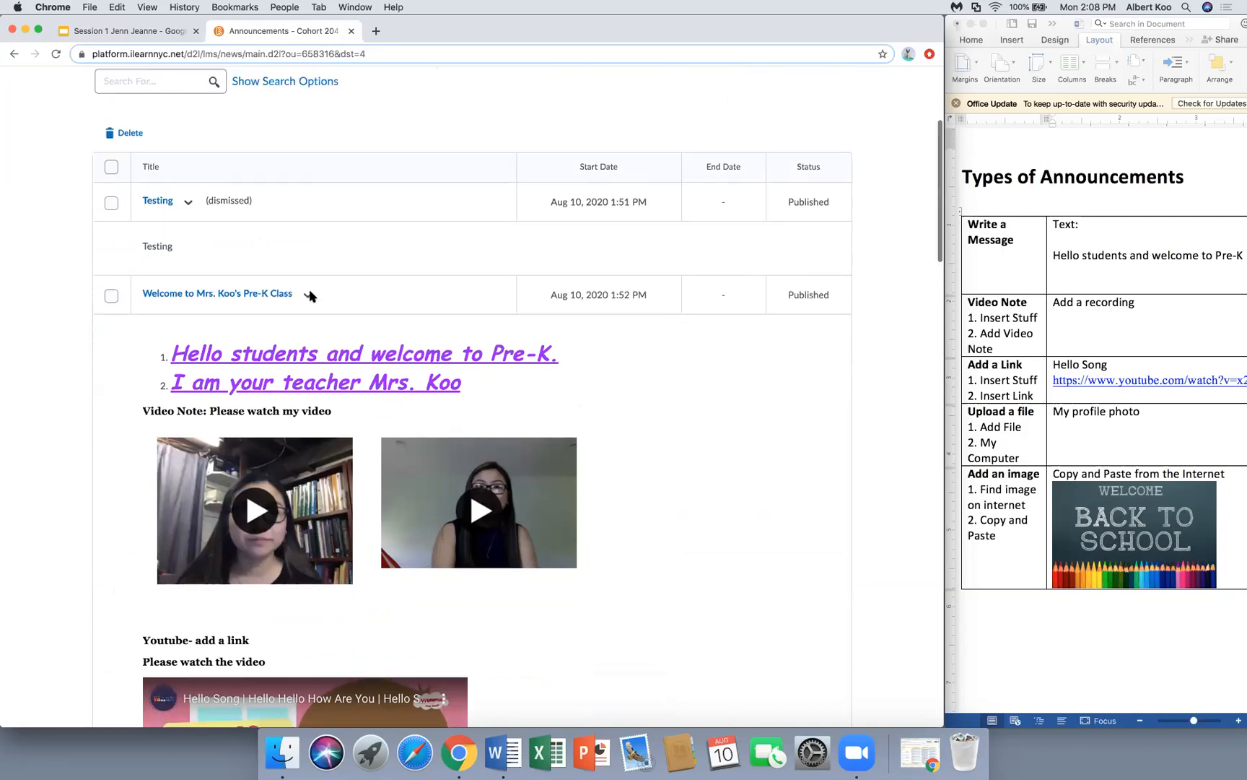
{"action": "scroll", "coordinate": [317, 303], "scroll_direction": "up", "scroll_amount": 3}
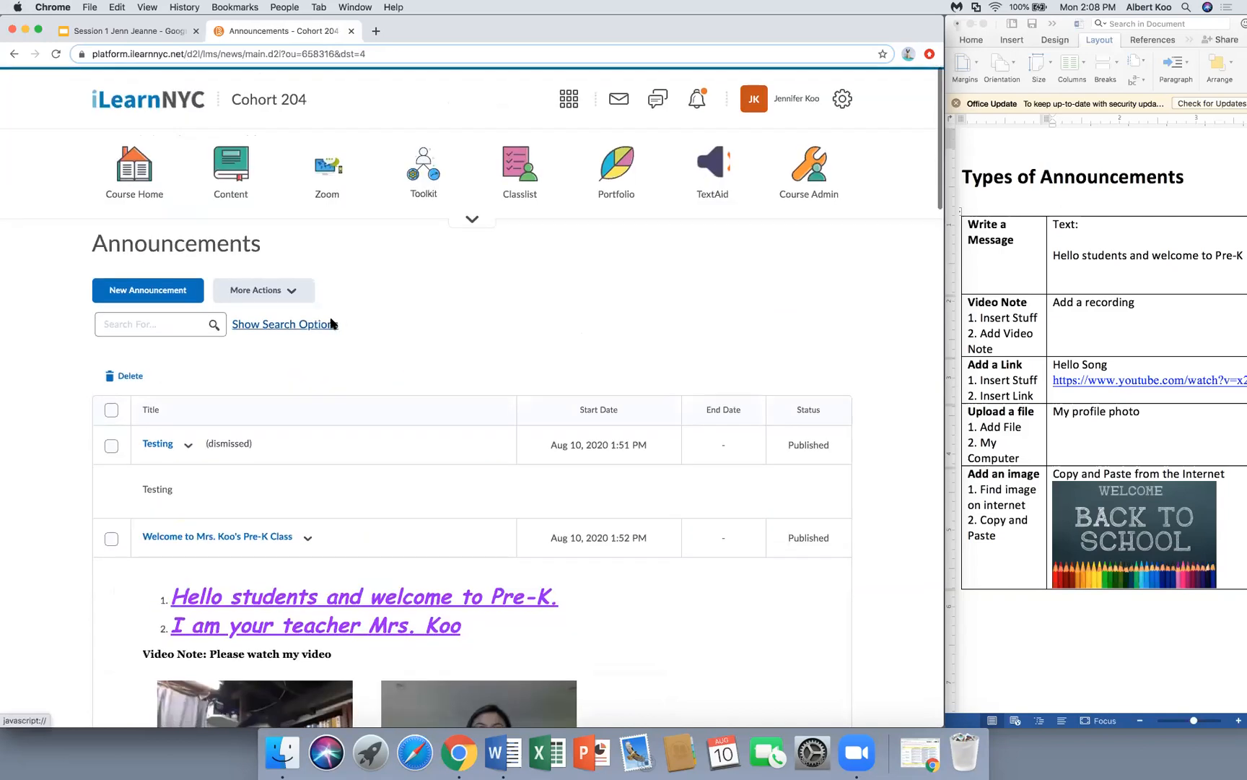
- Open the Cohort 204 course homepage and review how the published welcome announcement appears there
{"action": "left_click", "coordinate": [276, 98]}
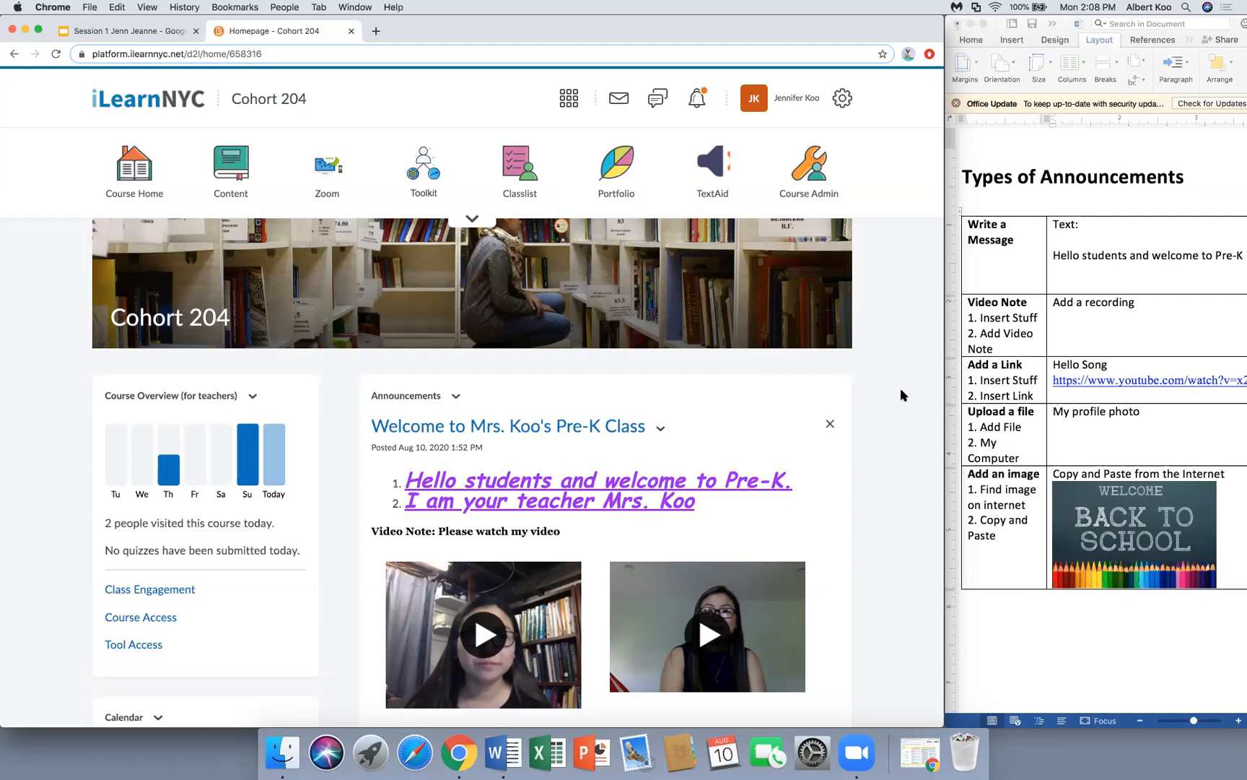
{"action": "scroll", "coordinate": [901, 390], "scroll_direction": "down", "scroll_amount": 5}
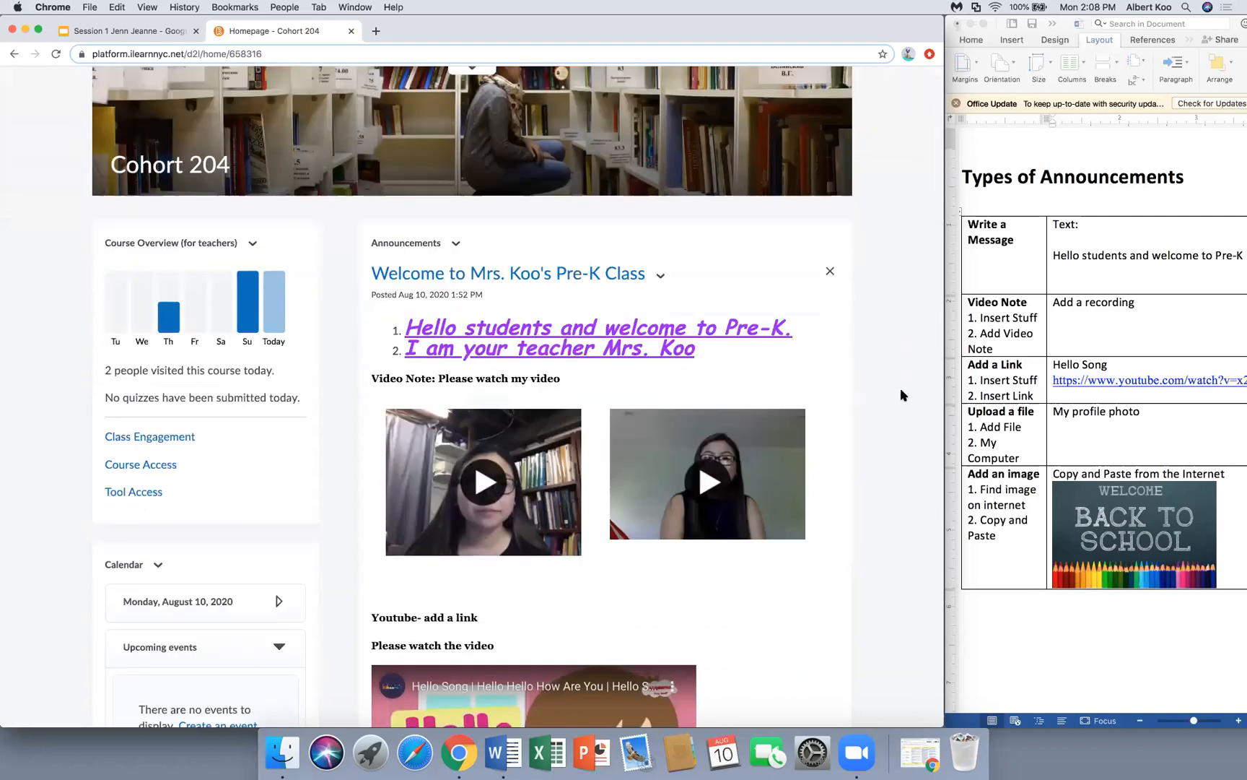
{"action": "scroll", "coordinate": [901, 388], "scroll_direction": "down", "scroll_amount": 4}
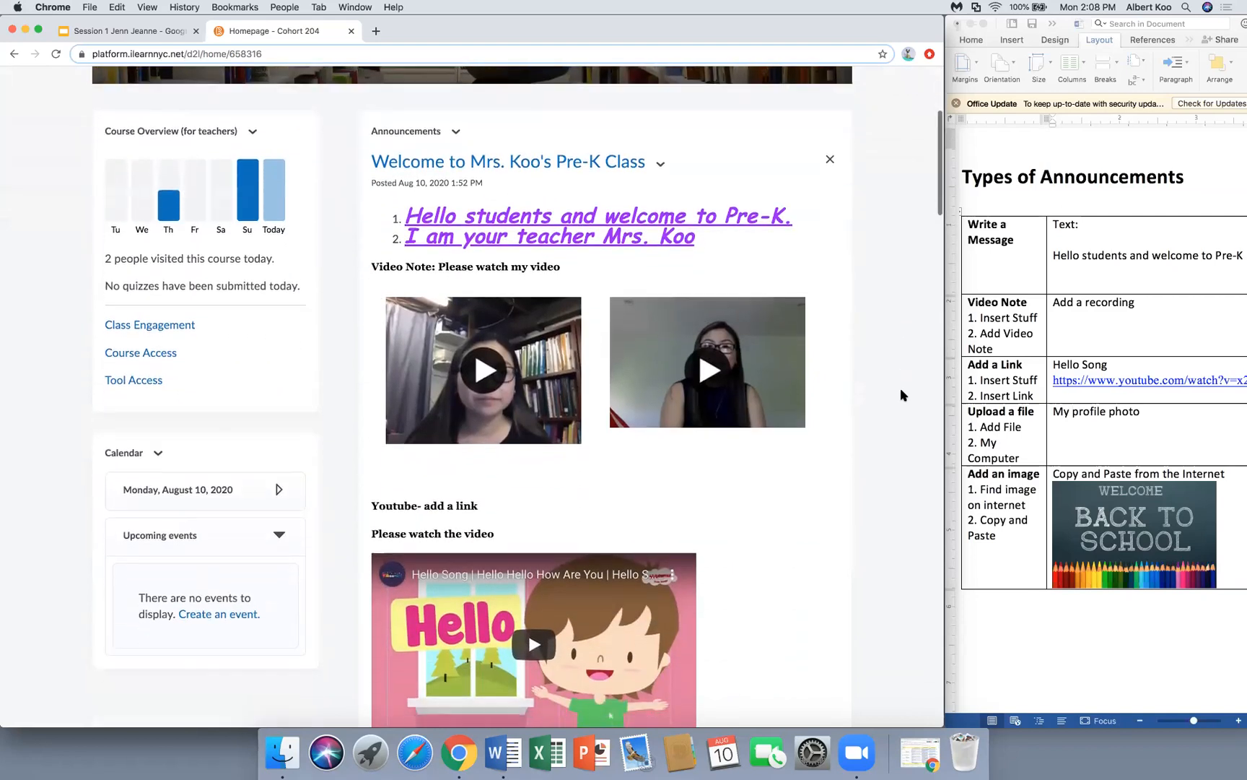
{"action": "scroll", "coordinate": [900, 388], "scroll_direction": "down", "scroll_amount": 4}
{"action": "scroll", "coordinate": [900, 387], "scroll_direction": "down", "scroll_amount": 7}
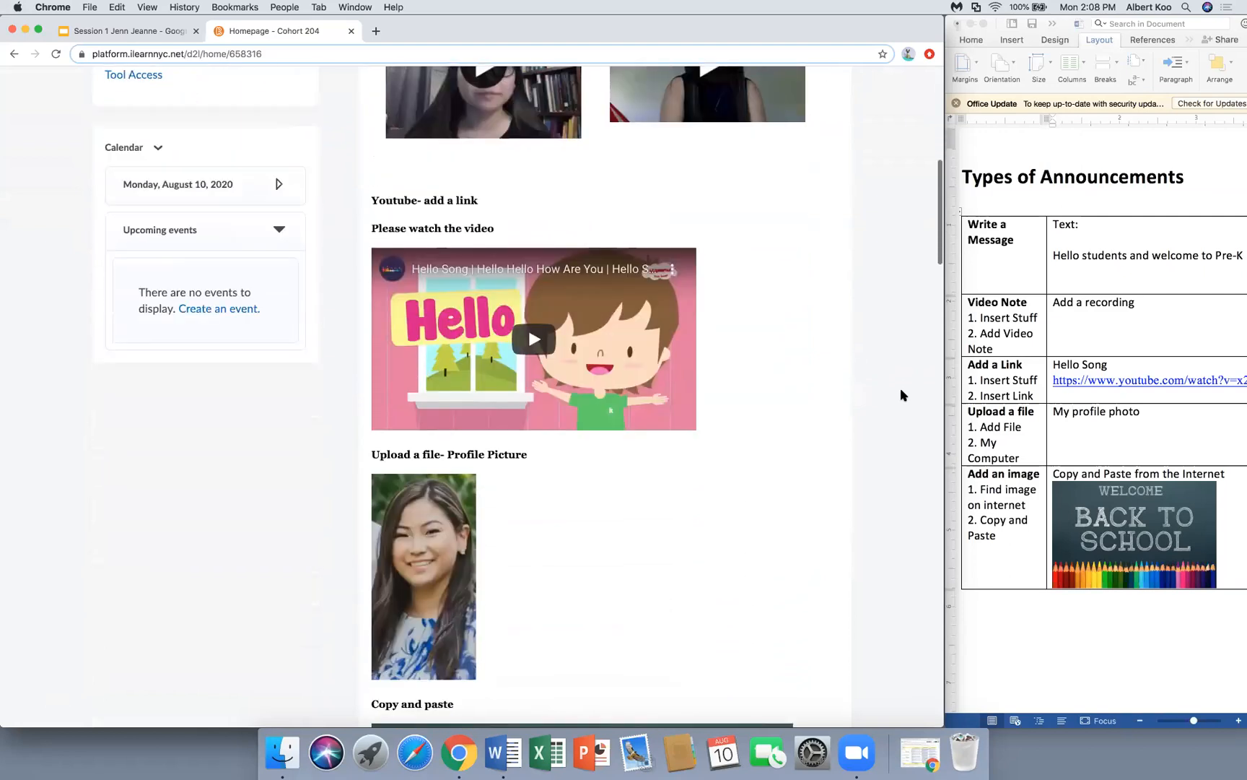
- Open the Pre-K class welcome announcement for editing from the Cohort 204 homepage
{"action": "scroll", "coordinate": [901, 390], "scroll_direction": "down", "scroll_amount": 9}
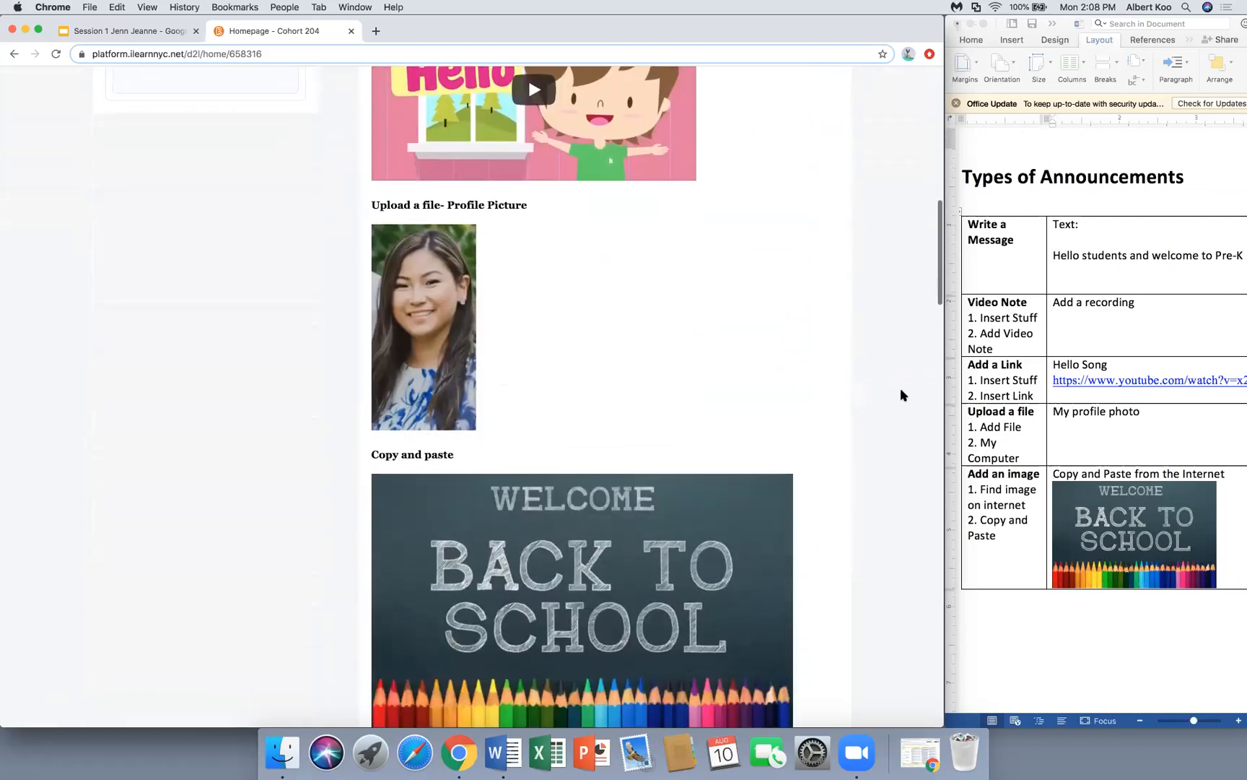
{"action": "scroll", "coordinate": [901, 388], "scroll_direction": "down", "scroll_amount": 3}
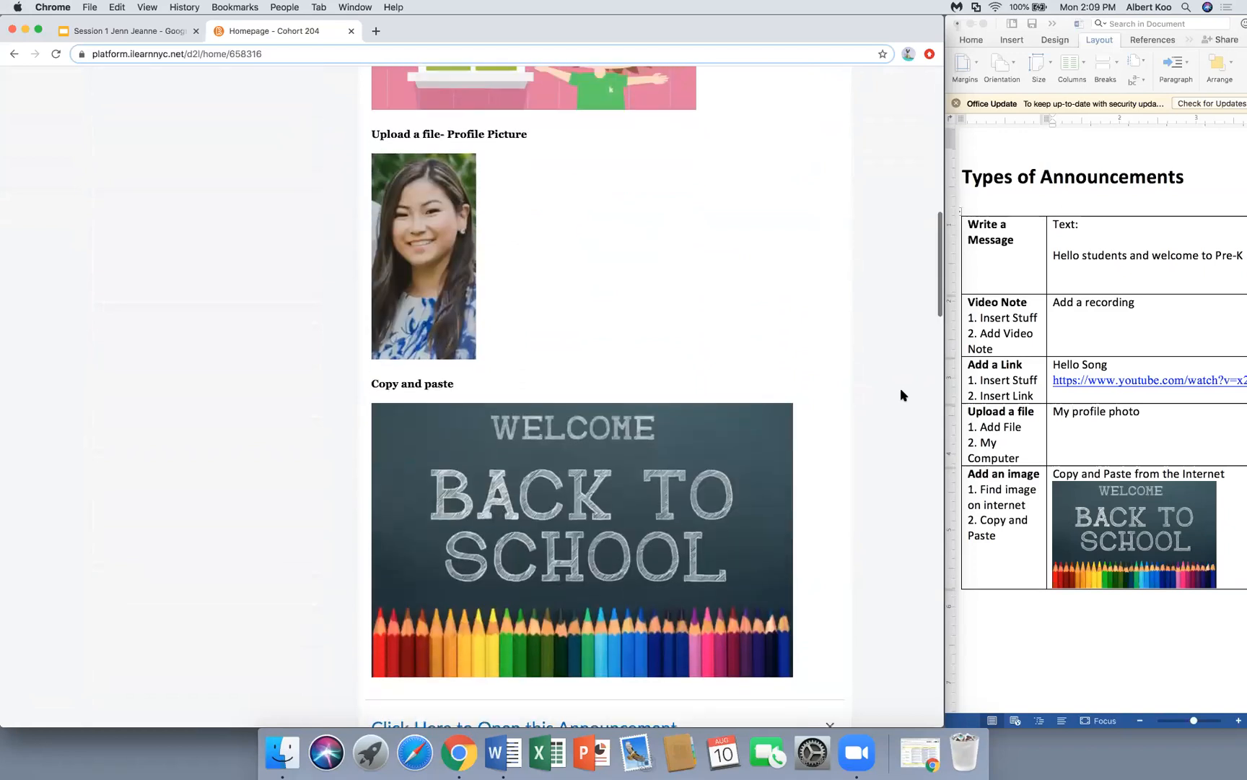
{"action": "scroll", "coordinate": [900, 388], "scroll_direction": "up", "scroll_amount": 18}
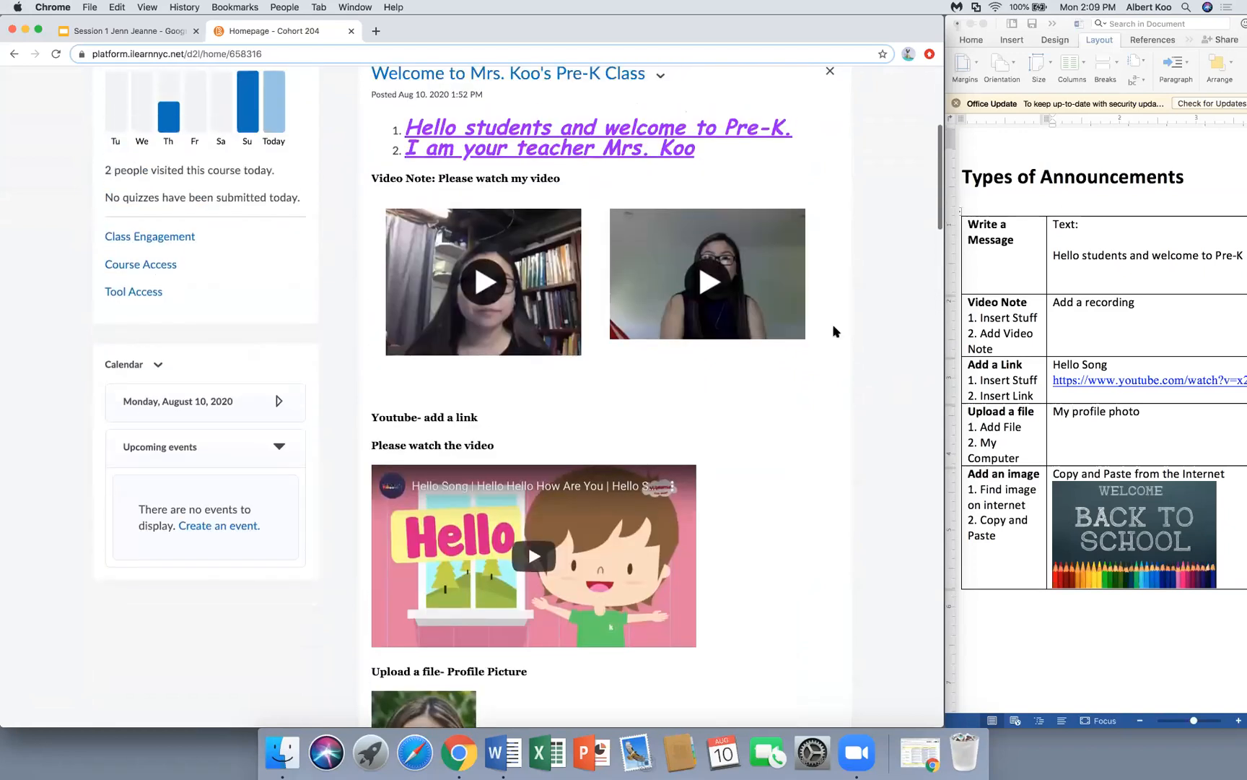
{"action": "scroll", "coordinate": [628, 144], "scroll_direction": "up", "scroll_amount": 2}
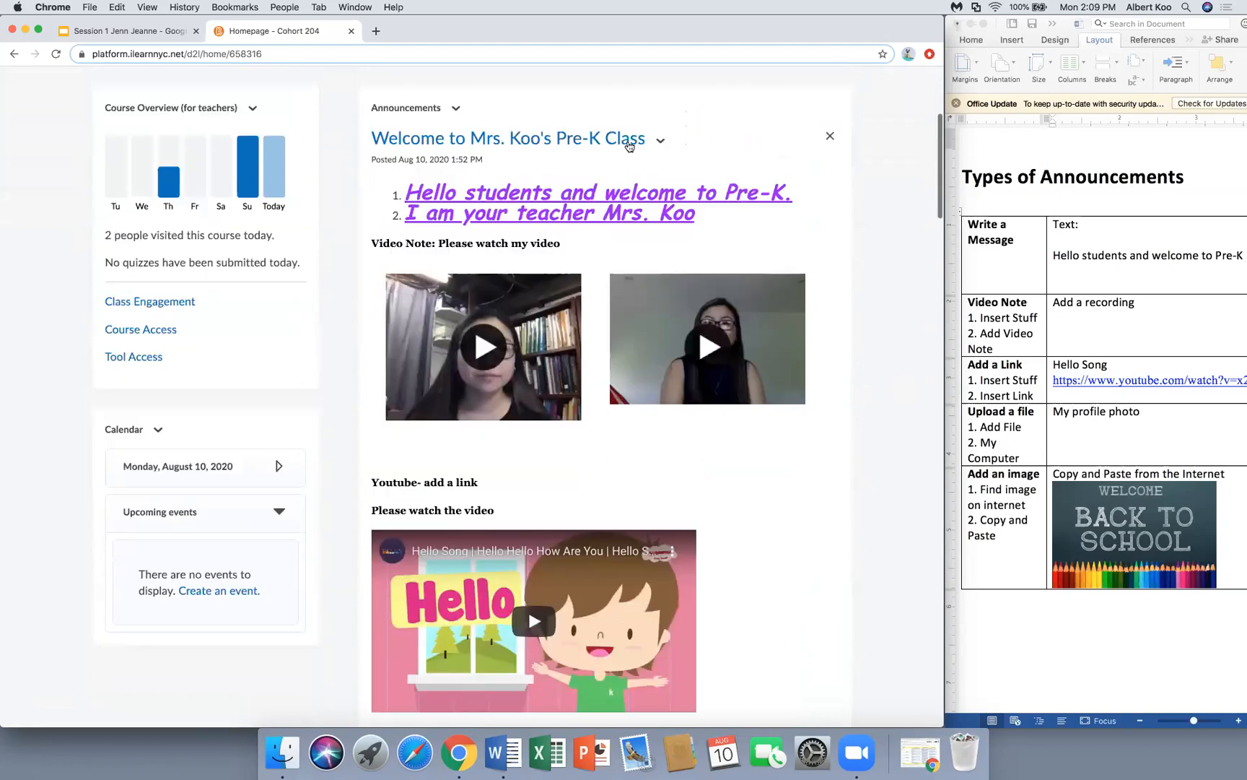
{"action": "left_click", "coordinate": [661, 143]}
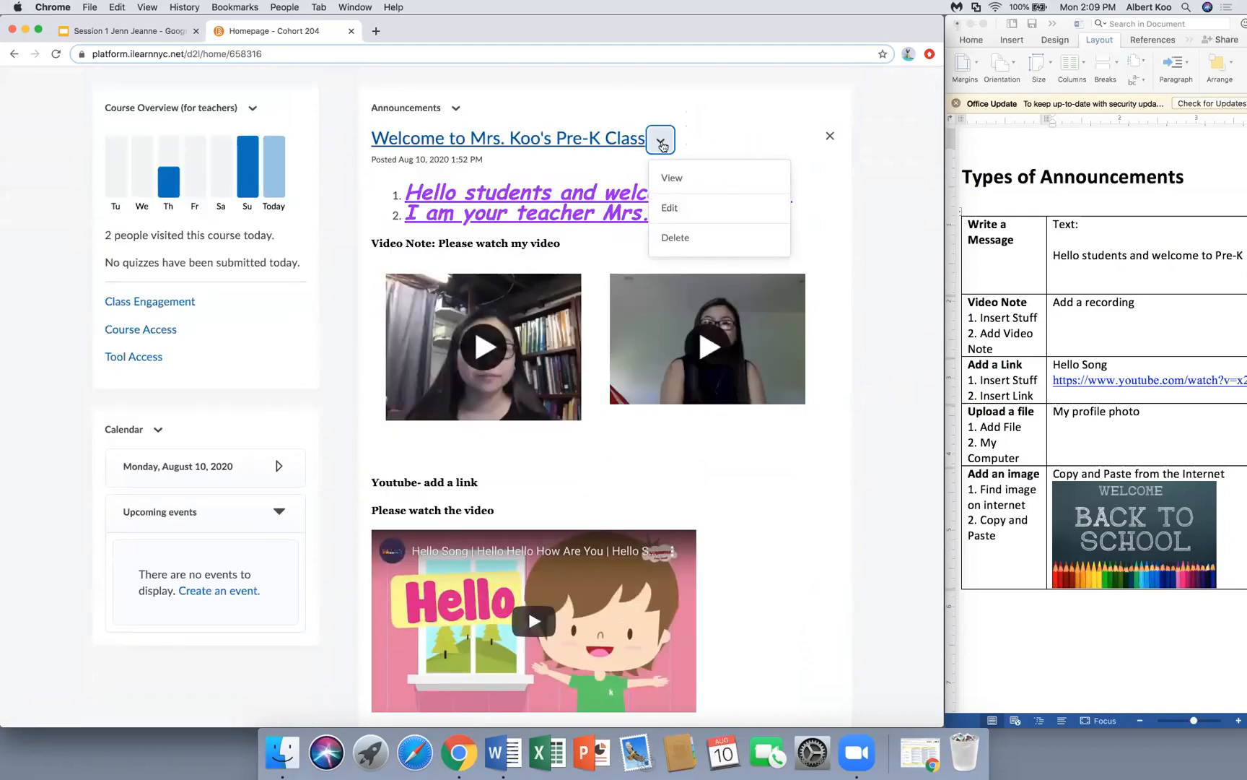
{"action": "left_click", "coordinate": [457, 110]}
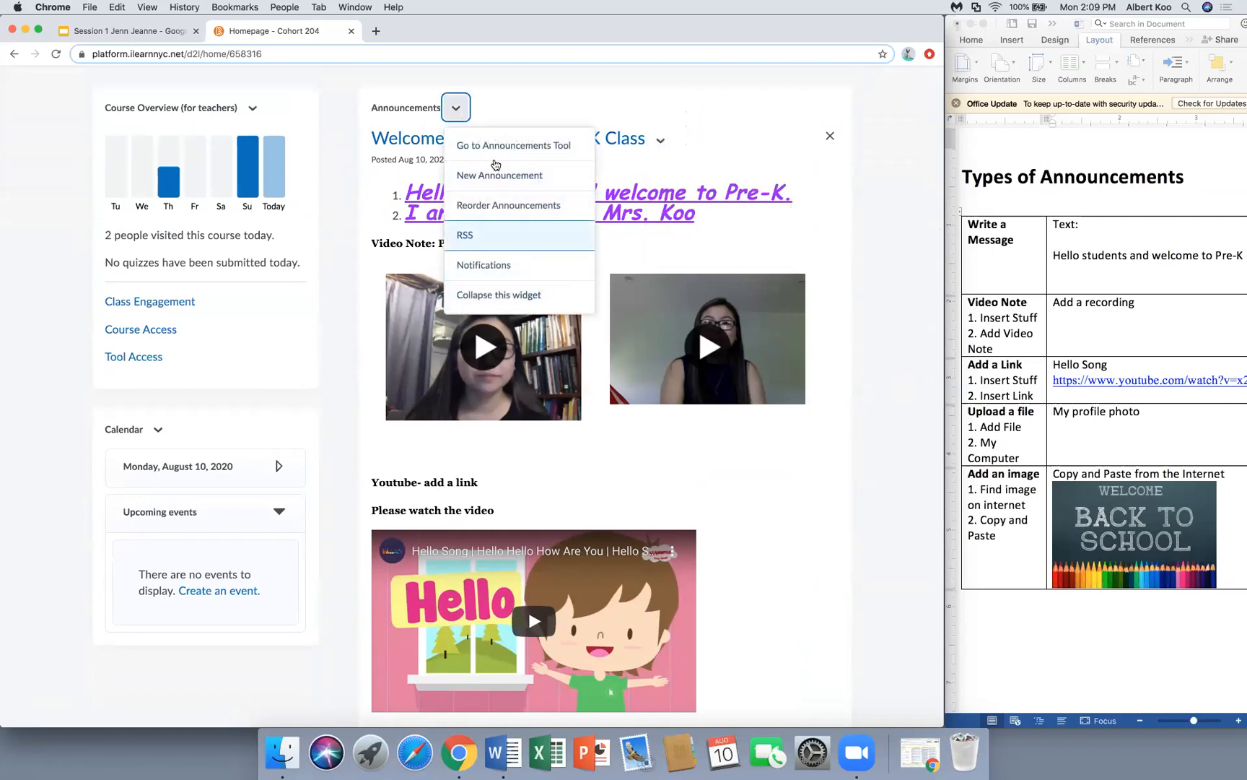
{"action": "left_click", "coordinate": [679, 132]}
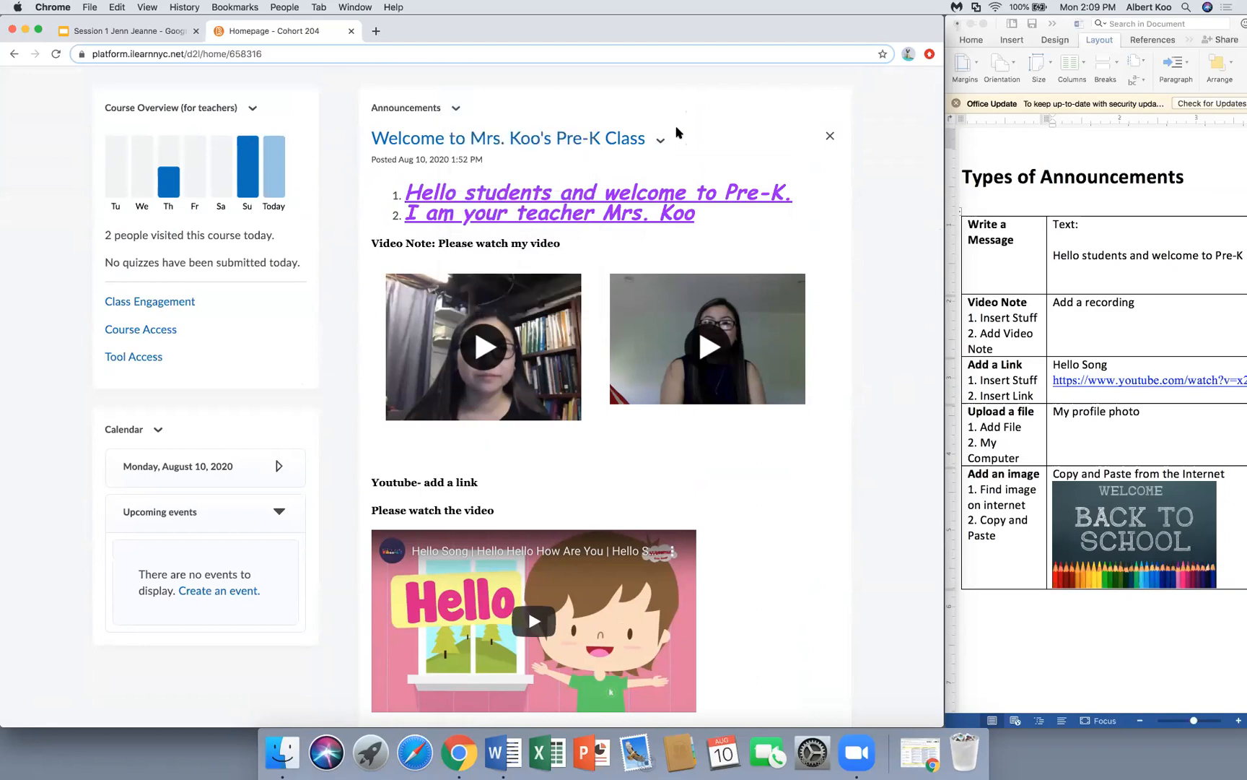
{"action": "left_click", "coordinate": [661, 144]}
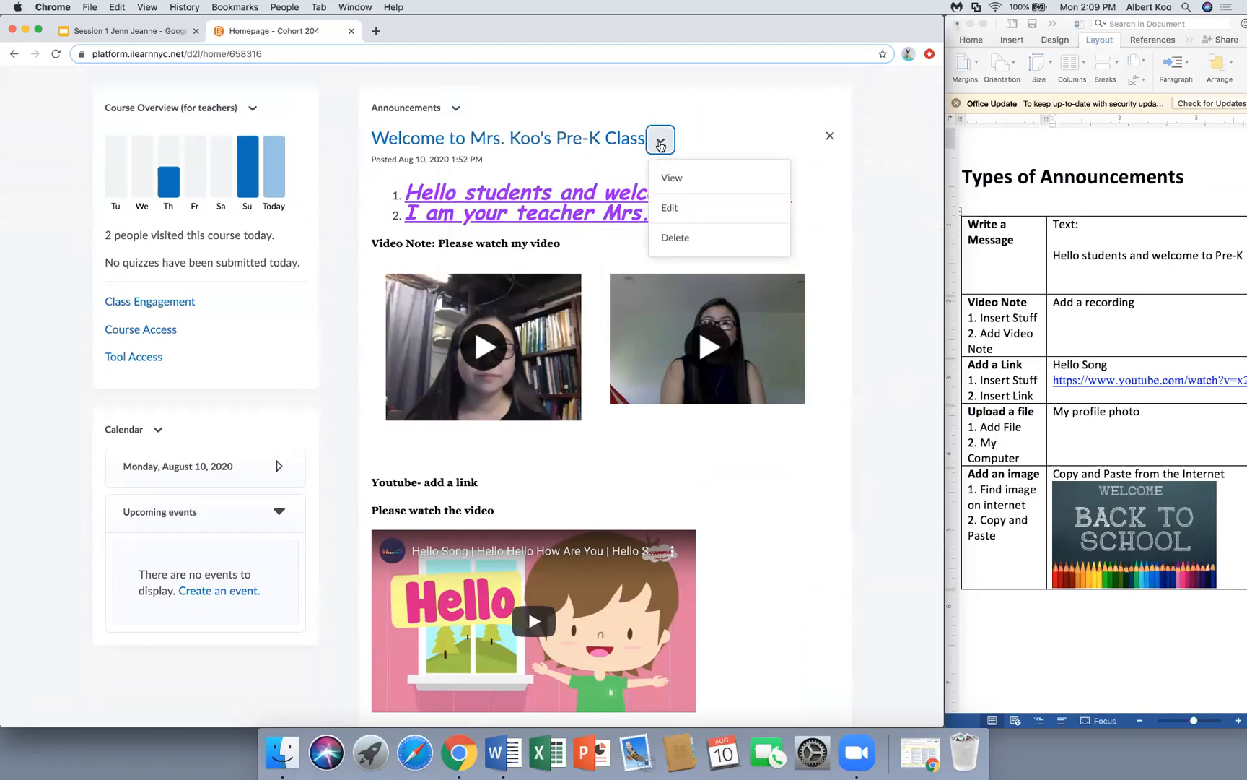
{"action": "left_click", "coordinate": [683, 210]}
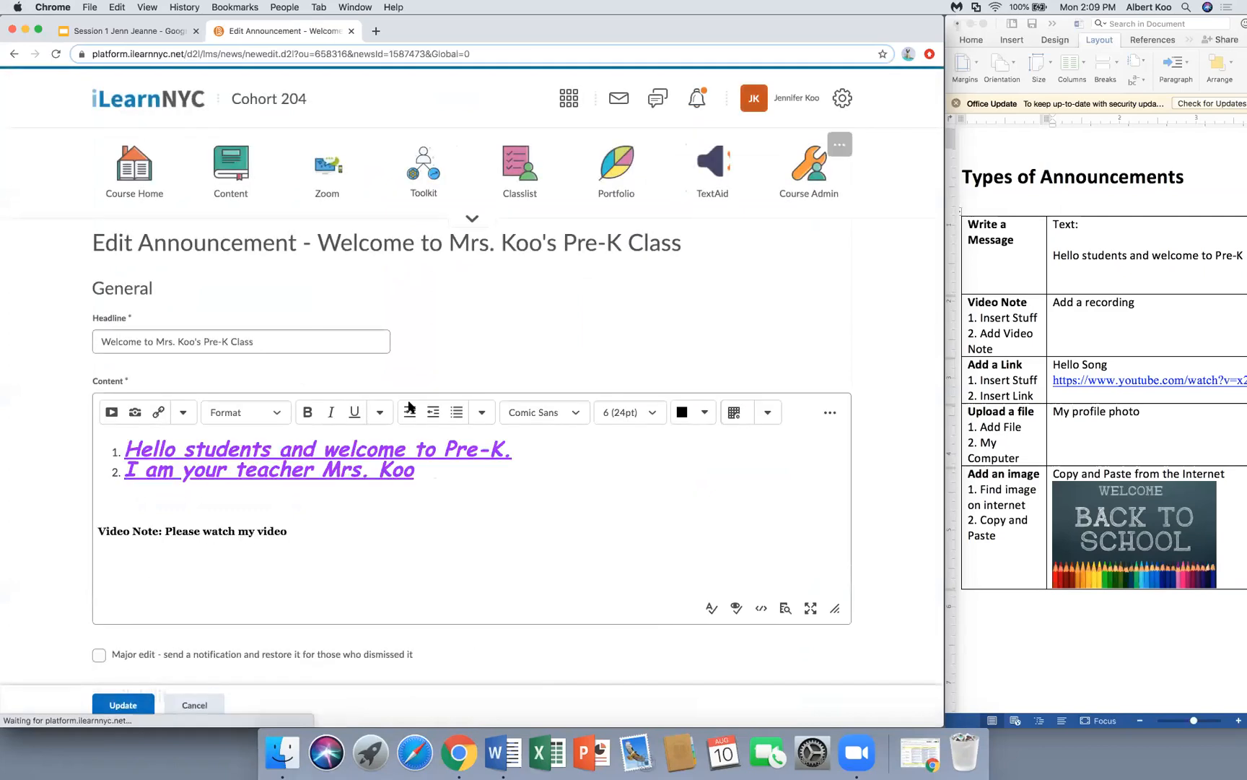
- Remove the bold, underline and numbered-list formatting from the two greeting lines of the announcement
{"action": "left_click_drag", "start_coordinate": [417, 469], "coordinate": [124, 451]}
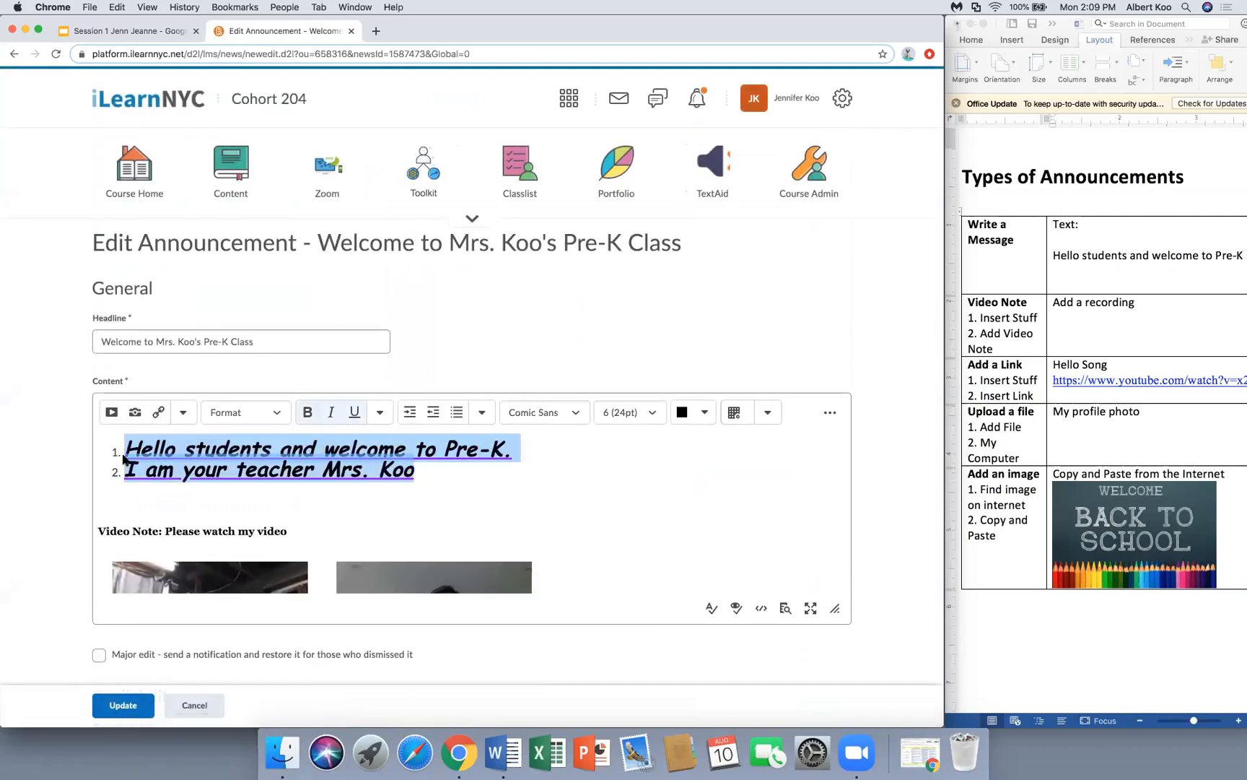
{"action": "left_click", "coordinate": [308, 413]}
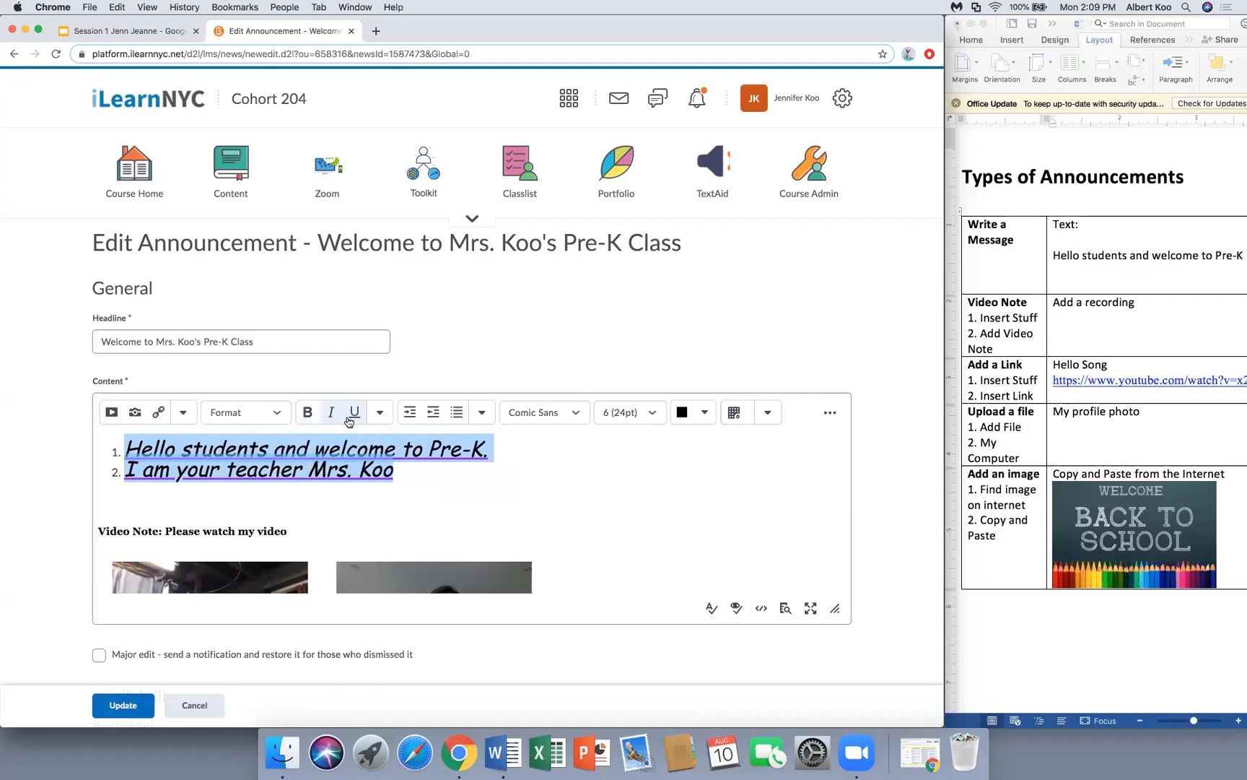
{"action": "left_click", "coordinate": [348, 418]}
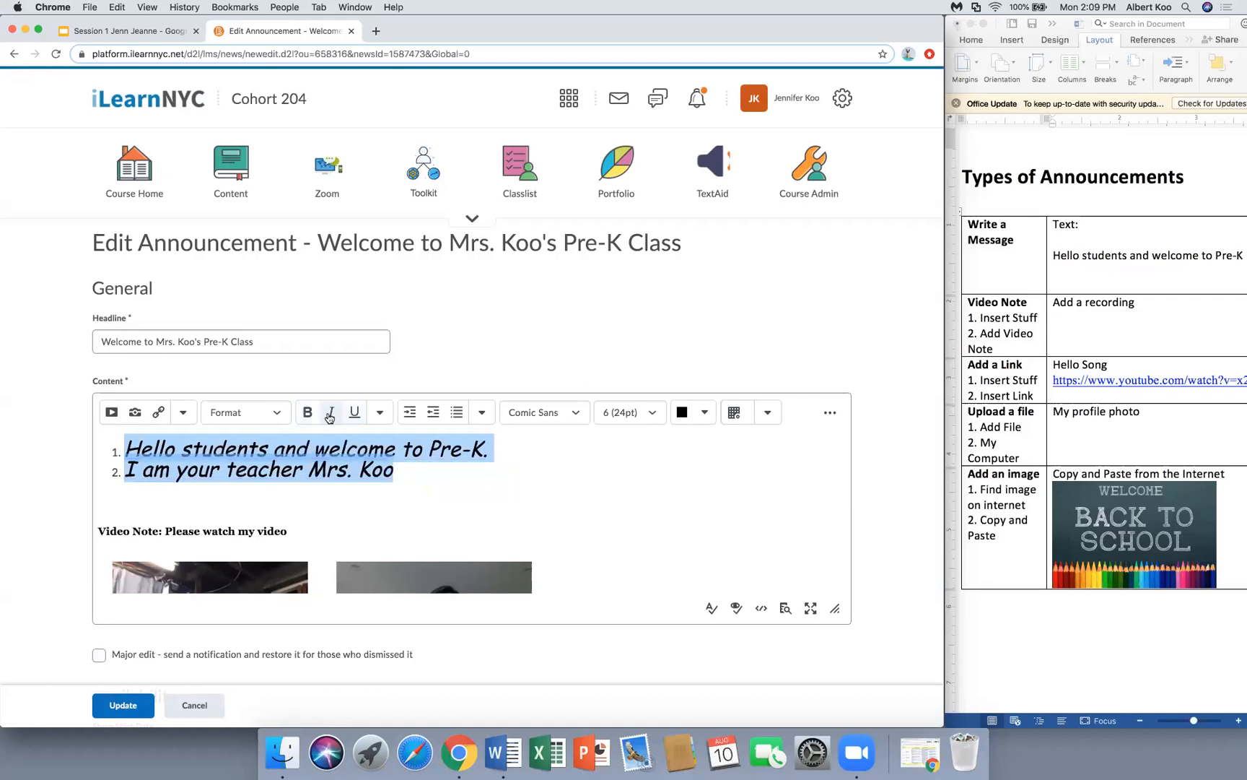
{"action": "left_click", "coordinate": [355, 415]}
{"action": "left_click", "coordinate": [358, 416]}
{"action": "left_click", "coordinate": [481, 412]}
{"action": "left_click", "coordinate": [487, 448]}
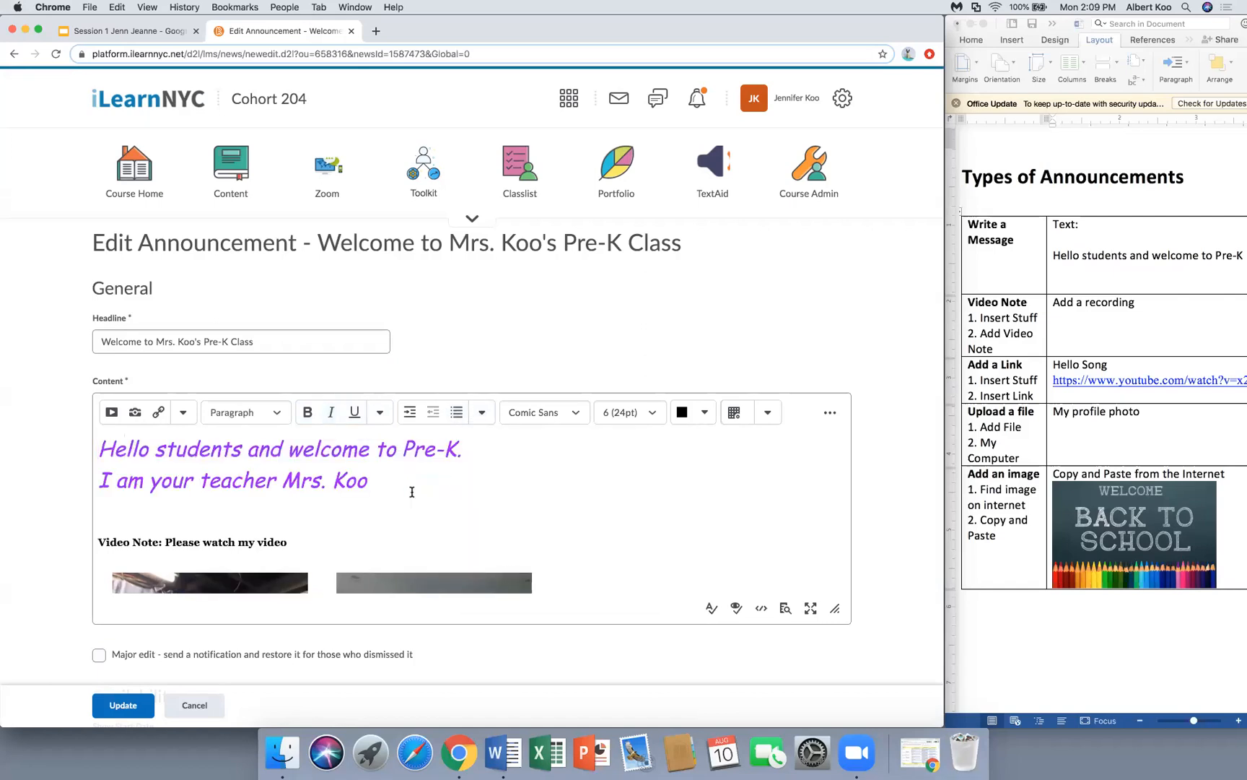
- Change the text color of the two greeting lines to the recently used bright blue
{"action": "left_click_drag", "start_coordinate": [393, 488], "coordinate": [89, 443]}
{"action": "left_click", "coordinate": [705, 412]}
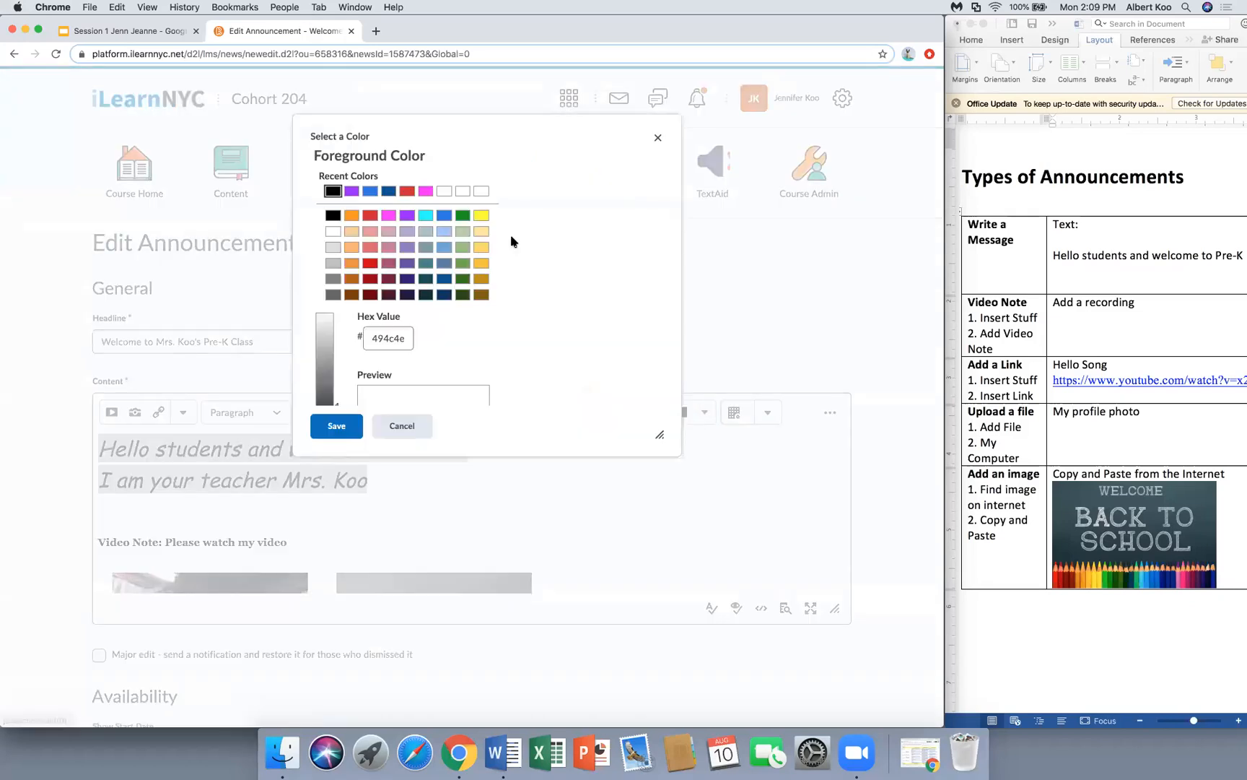
{"action": "left_click", "coordinate": [369, 191]}
{"action": "left_click", "coordinate": [338, 424]}
{"action": "left_click", "coordinate": [428, 484]}
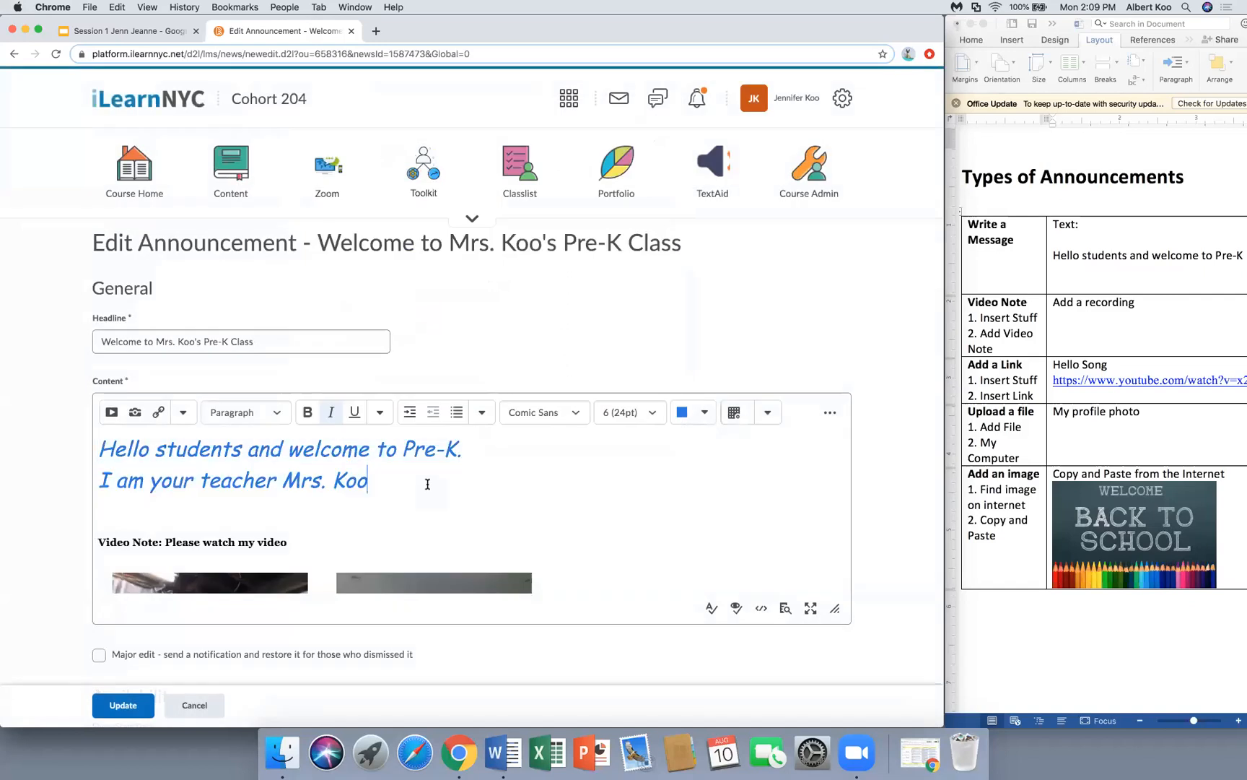
- Center-align the two greeting lines at the start of the announcement
{"action": "scroll", "coordinate": [427, 484], "scroll_direction": "down", "scroll_amount": 3}
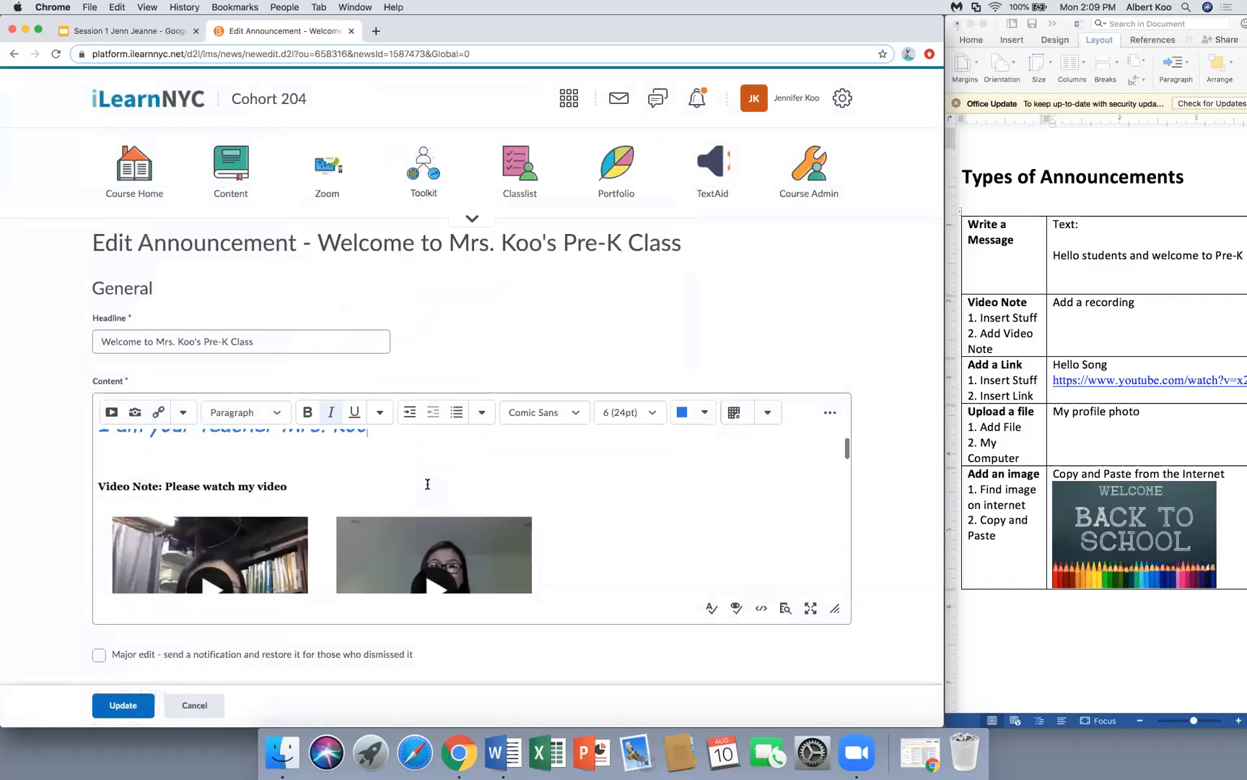
{"action": "scroll", "coordinate": [427, 483], "scroll_direction": "up", "scroll_amount": 3}
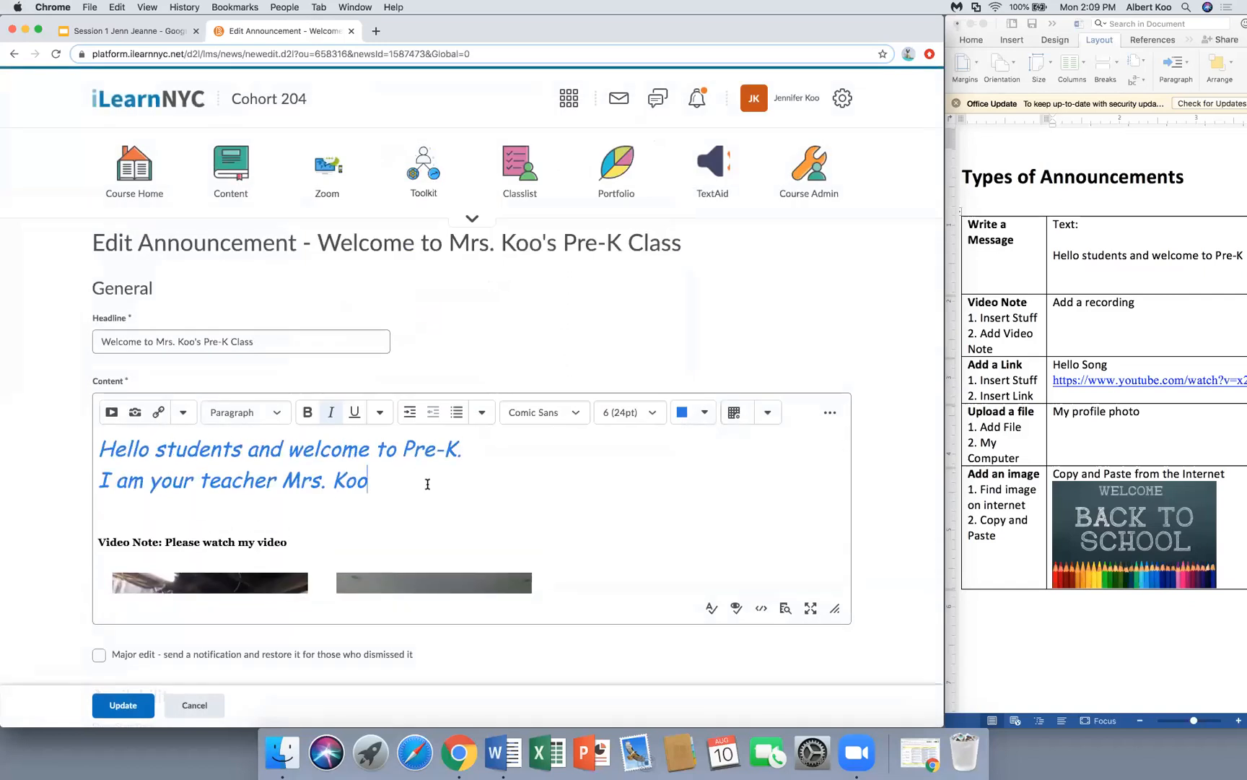
{"action": "left_click_drag", "start_coordinate": [372, 482], "coordinate": [100, 450]}
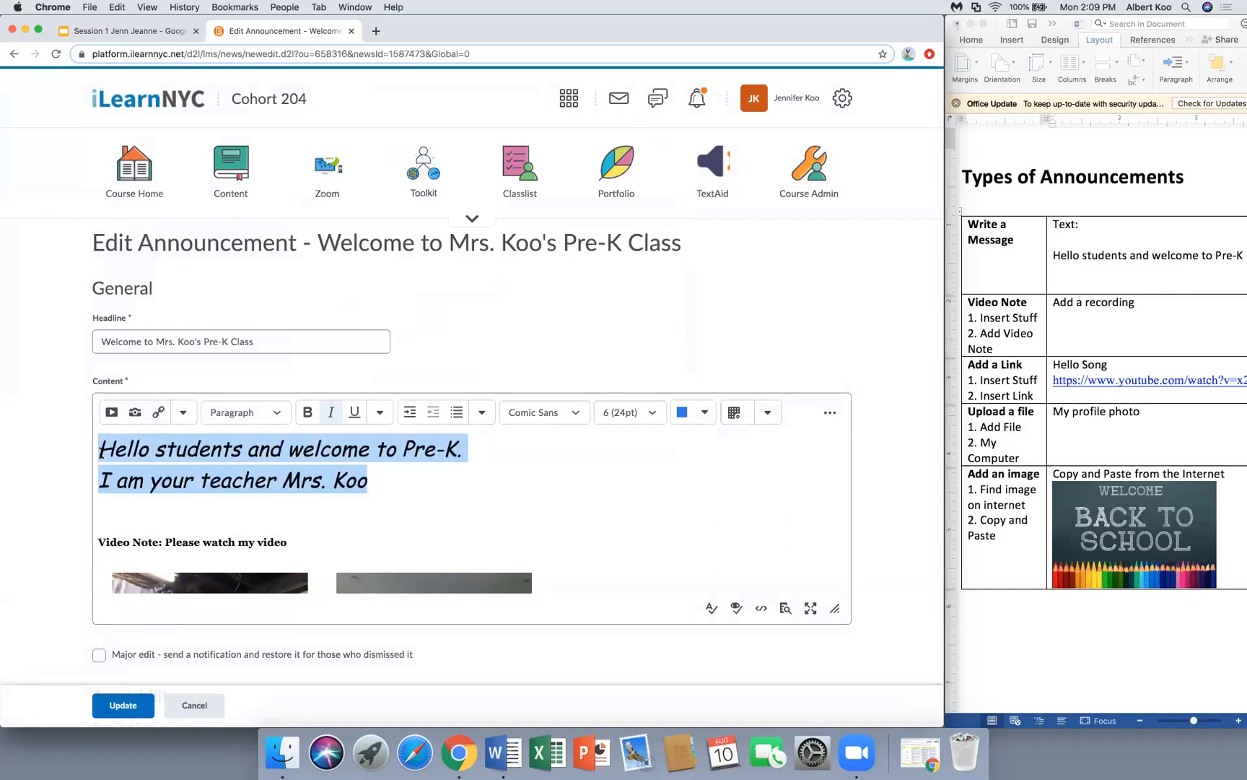
{"action": "left_click", "coordinate": [481, 412]}
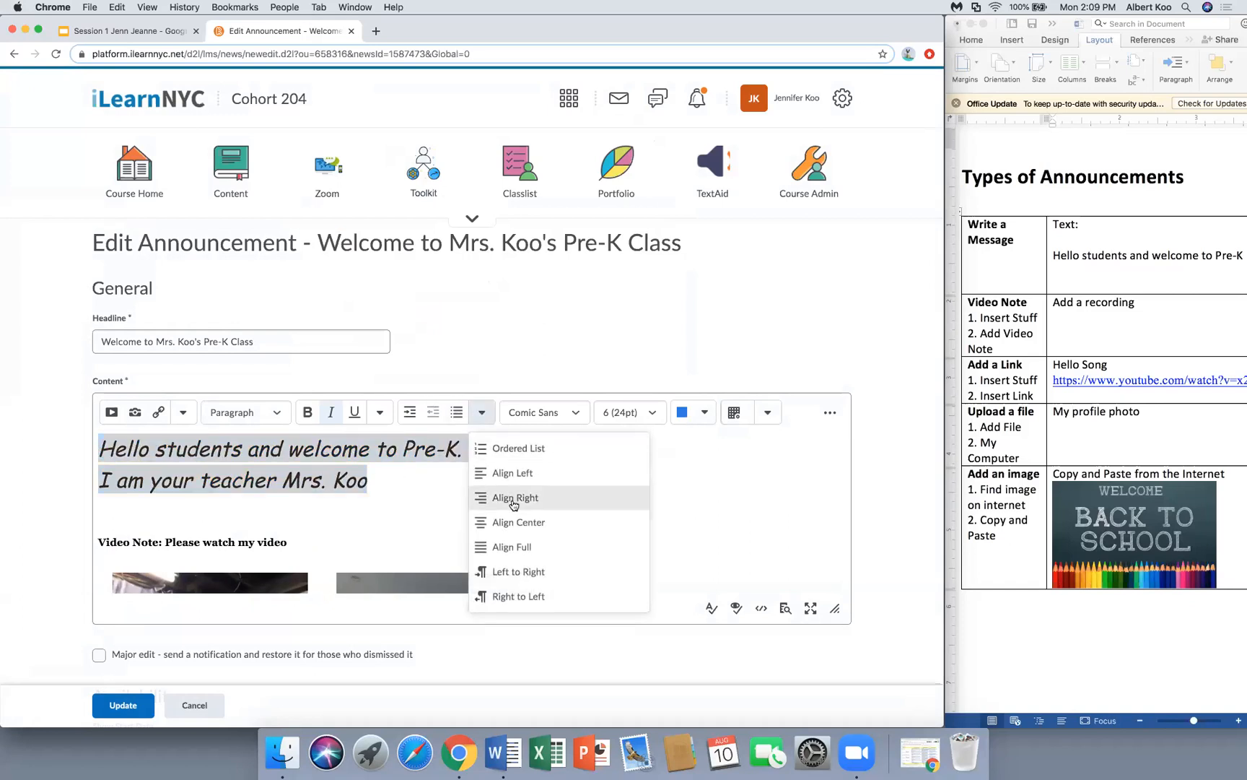
{"action": "left_click", "coordinate": [519, 522]}
{"action": "left_click", "coordinate": [410, 506]}
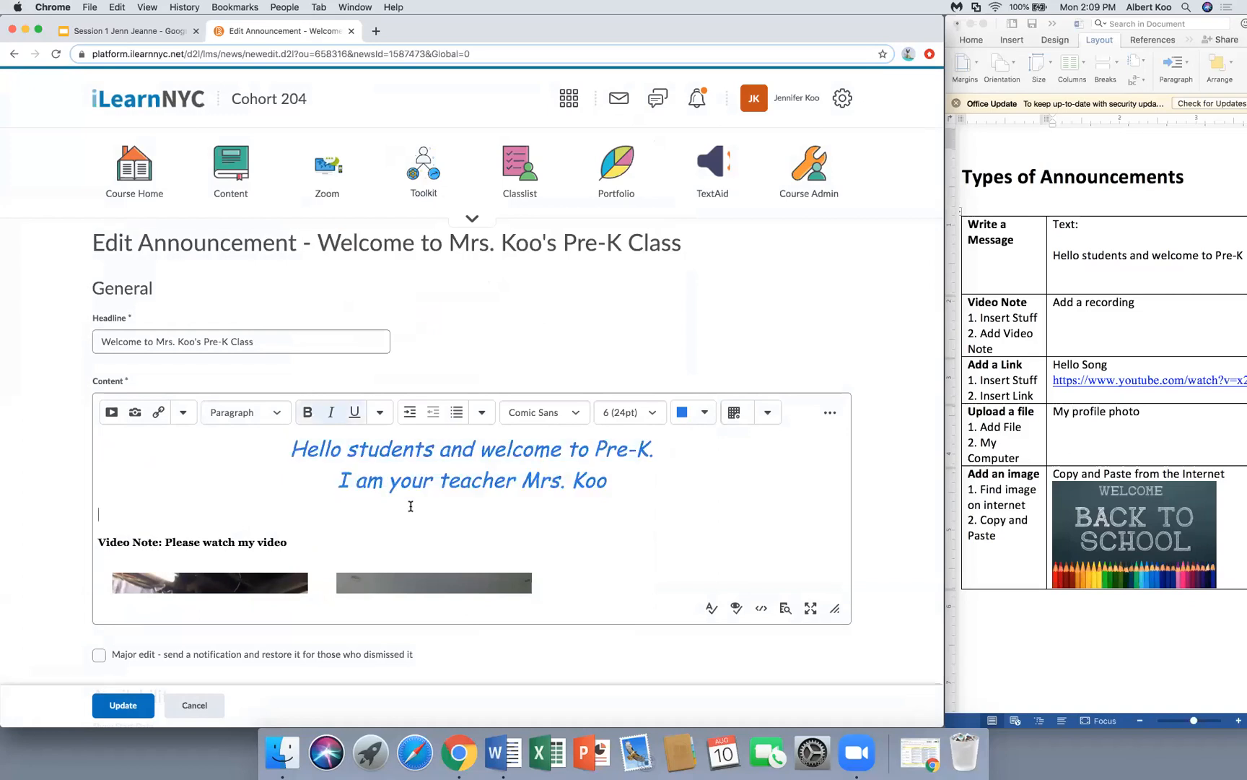
- Make the two greeting lines bold without italics, and save the updated announcement
{"action": "left_click_drag", "start_coordinate": [625, 480], "coordinate": [282, 436]}
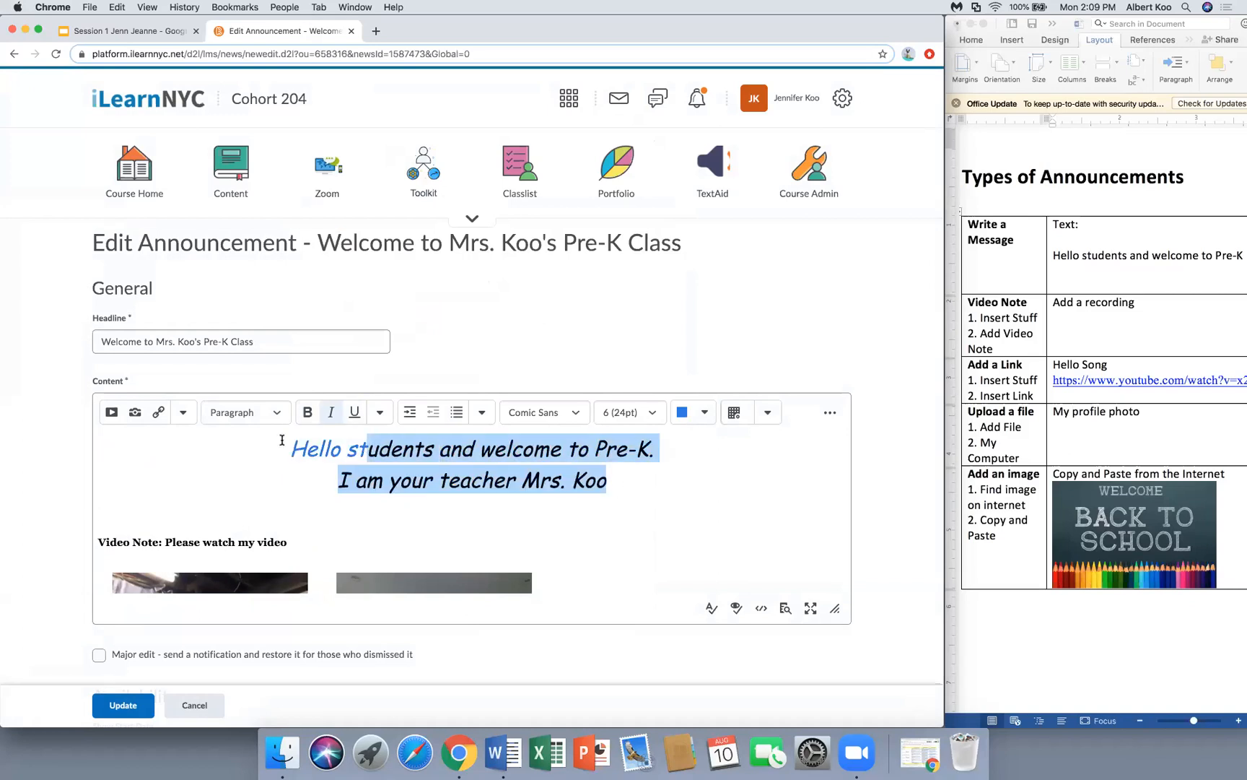
{"action": "left_click", "coordinate": [309, 413]}
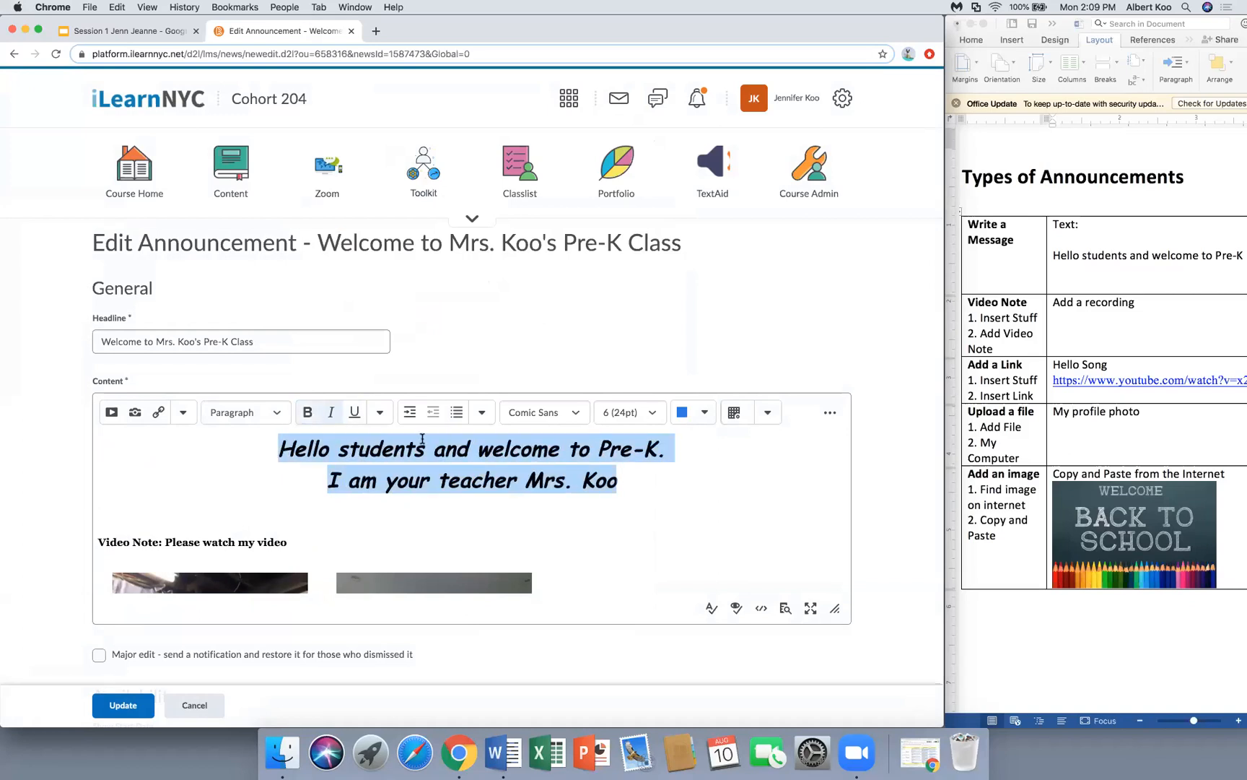
{"action": "left_click", "coordinate": [330, 412]}
{"action": "left_click", "coordinate": [648, 507]}
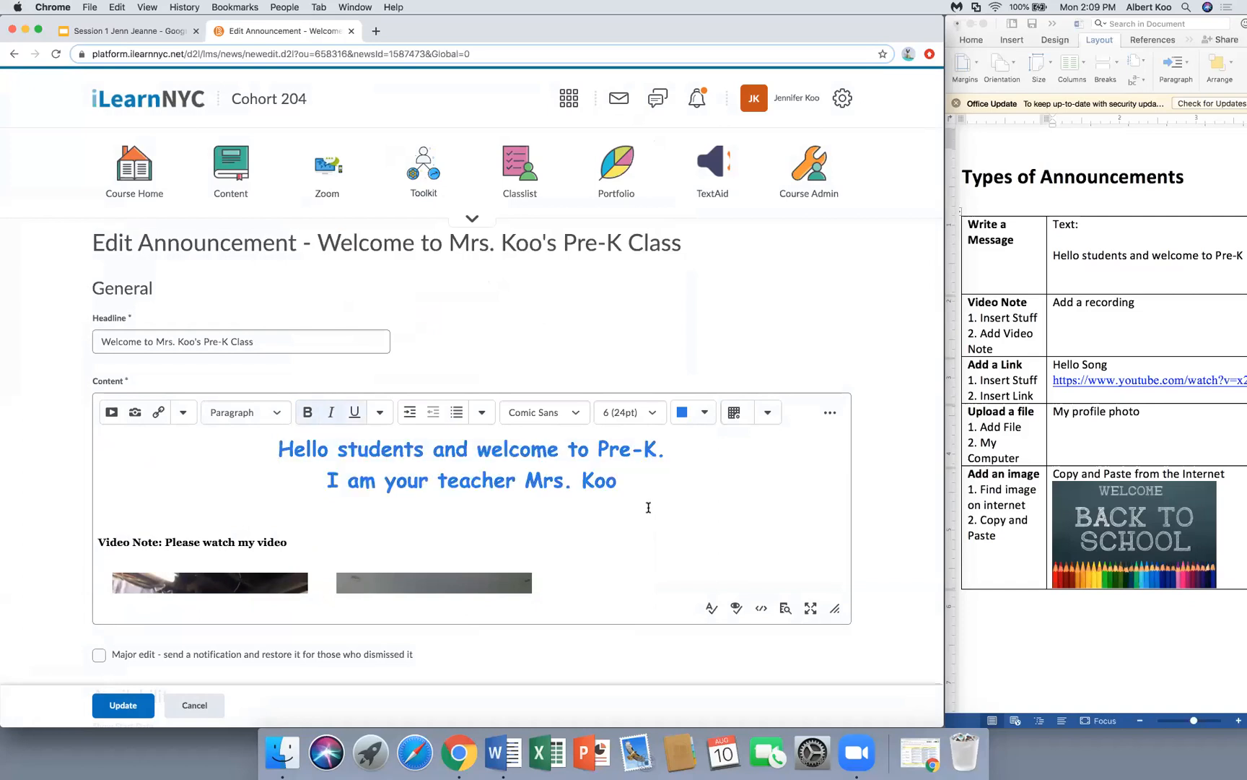
{"action": "scroll", "coordinate": [648, 507], "scroll_direction": "down", "scroll_amount": 10}
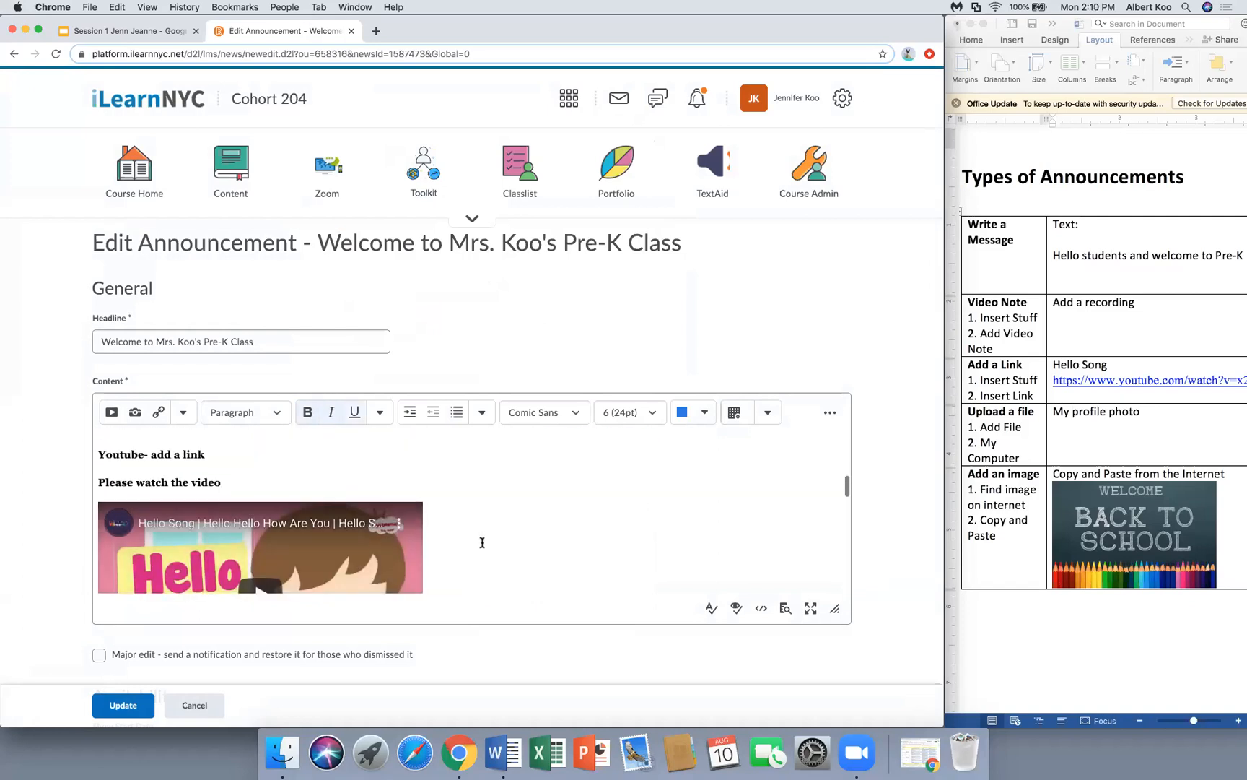
{"action": "left_click", "coordinate": [123, 705]}
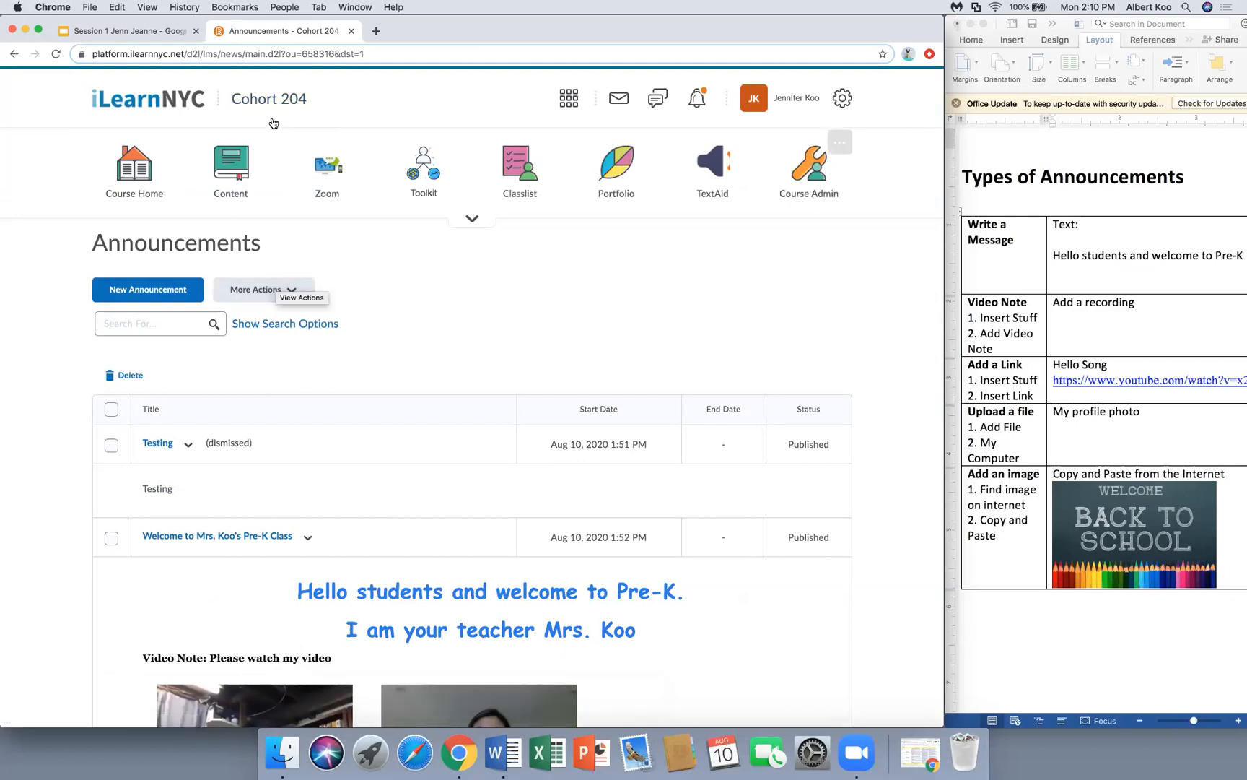
- Open the Cohort 204 homepage and review the updated welcome announcement and the posts below it, down to "Counting with the Hungry Caterpillar"
{"action": "left_click", "coordinate": [270, 97]}
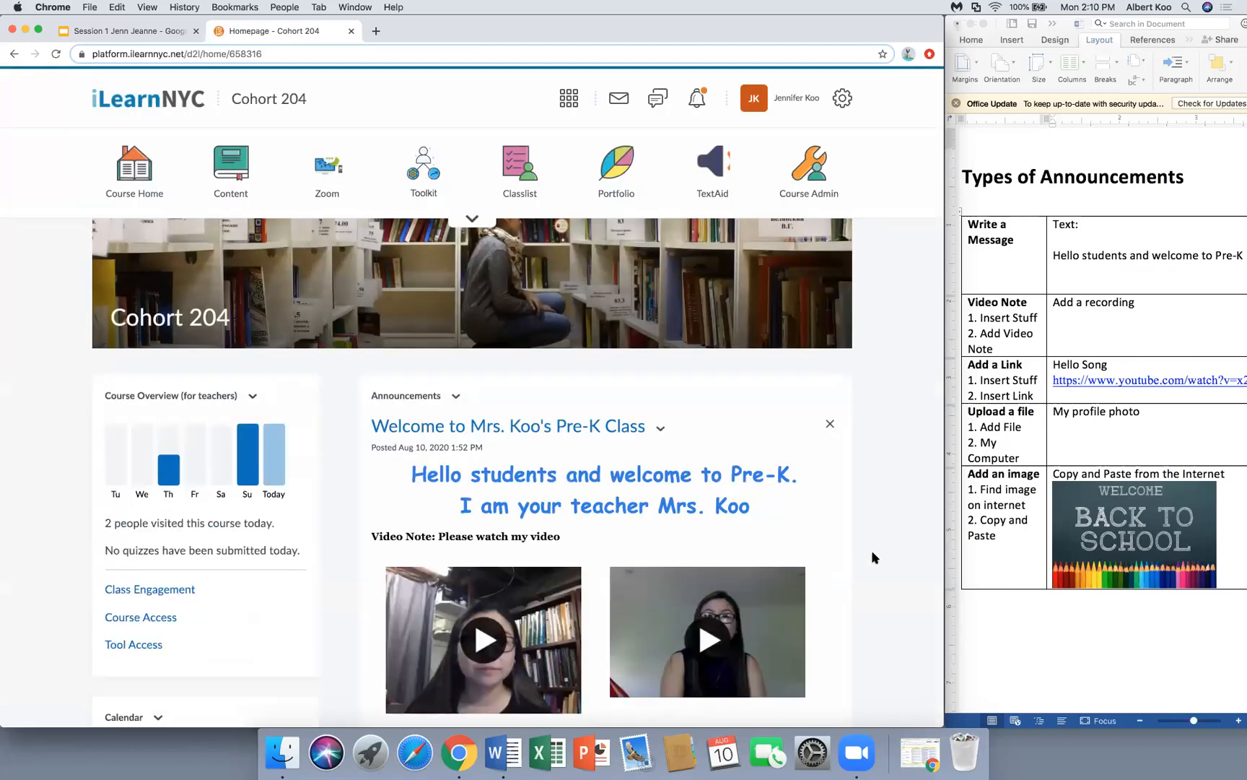
{"action": "scroll", "coordinate": [872, 557], "scroll_direction": "down", "scroll_amount": 3}
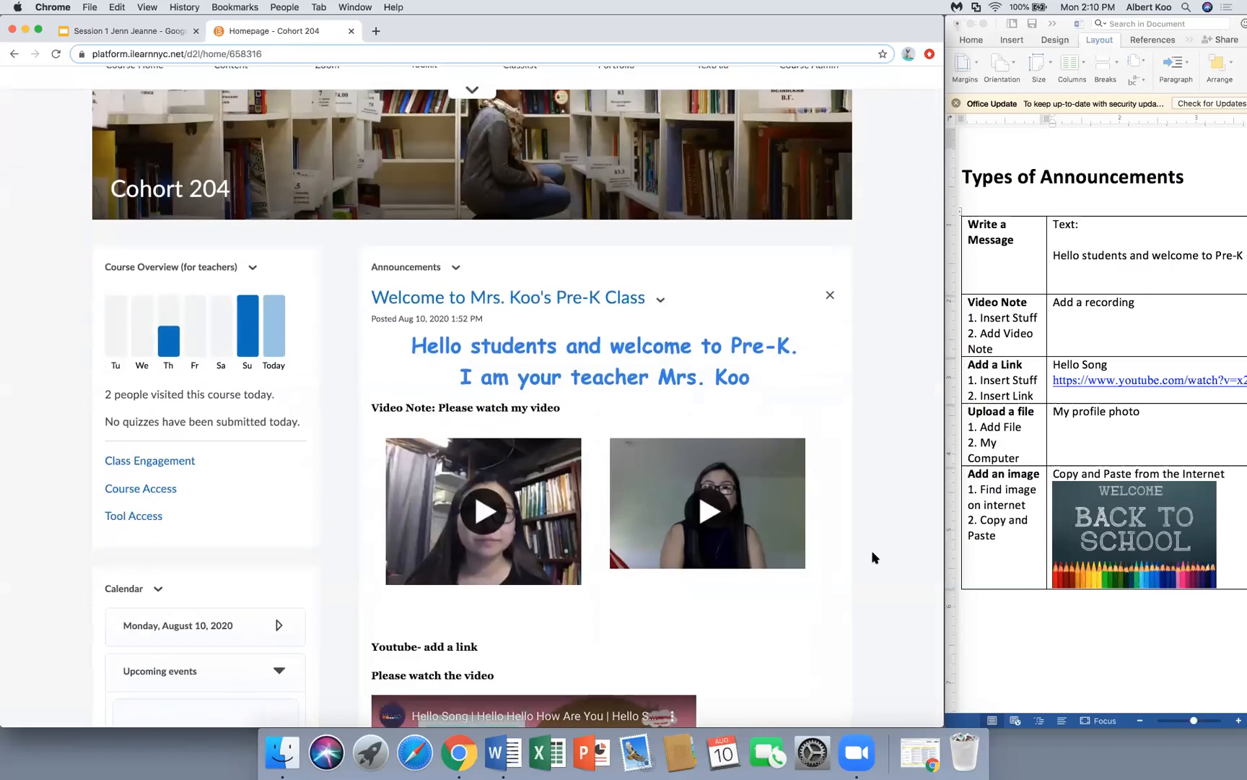
{"action": "scroll", "coordinate": [872, 556], "scroll_direction": "down", "scroll_amount": 3}
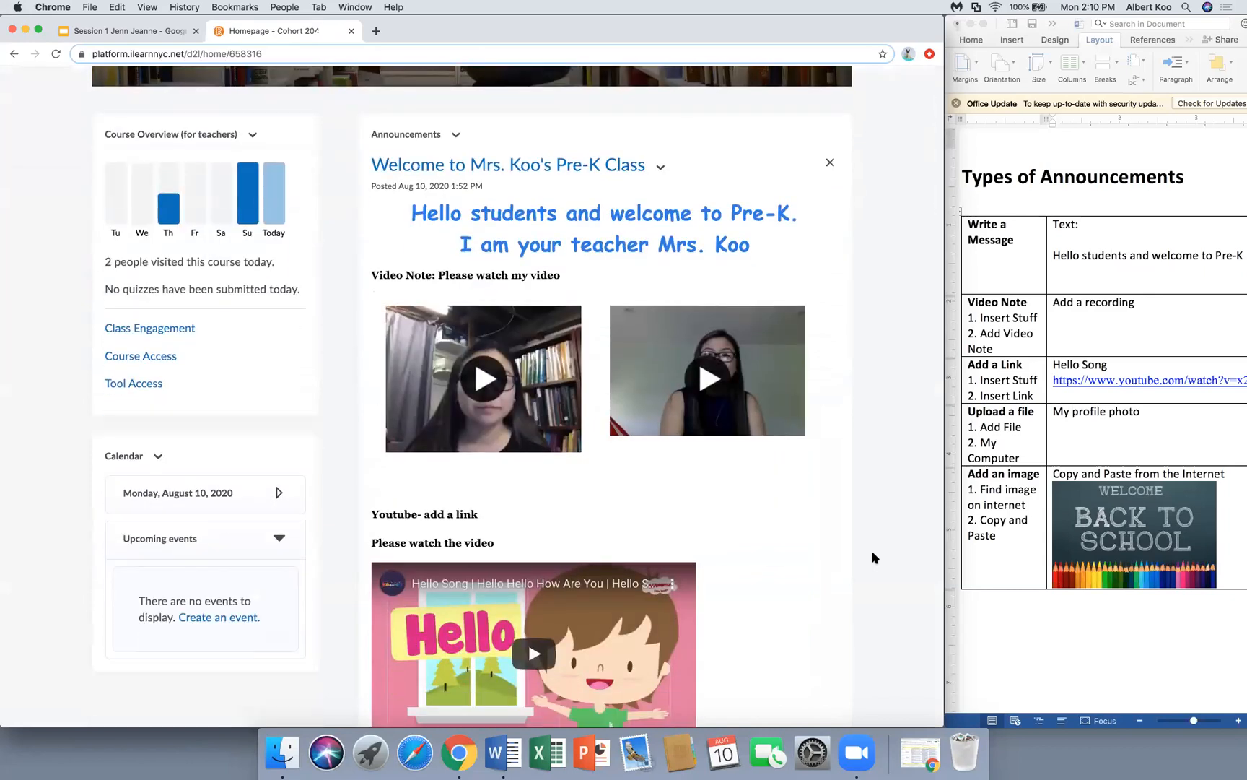
{"action": "scroll", "coordinate": [872, 557], "scroll_direction": "down", "scroll_amount": 3}
{"action": "scroll", "coordinate": [872, 557], "scroll_direction": "down", "scroll_amount": 8}
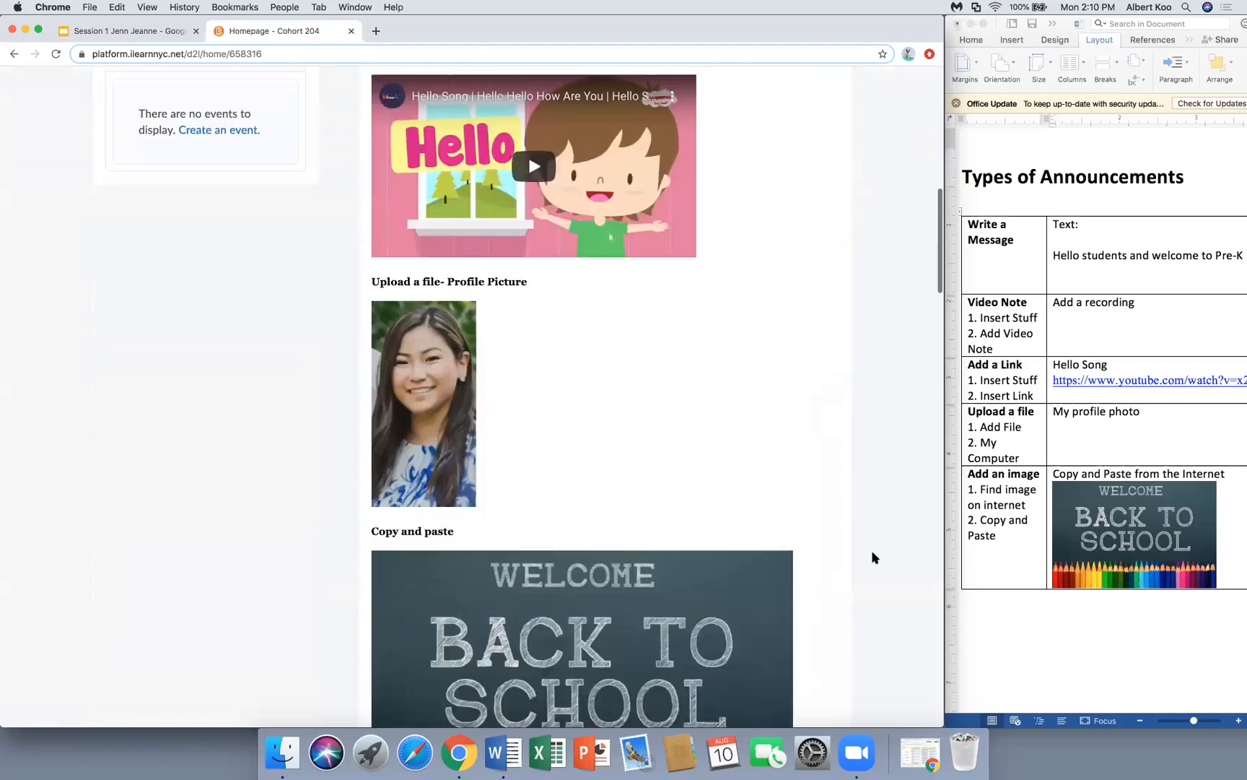
{"action": "scroll", "coordinate": [872, 557], "scroll_direction": "down", "scroll_amount": 3}
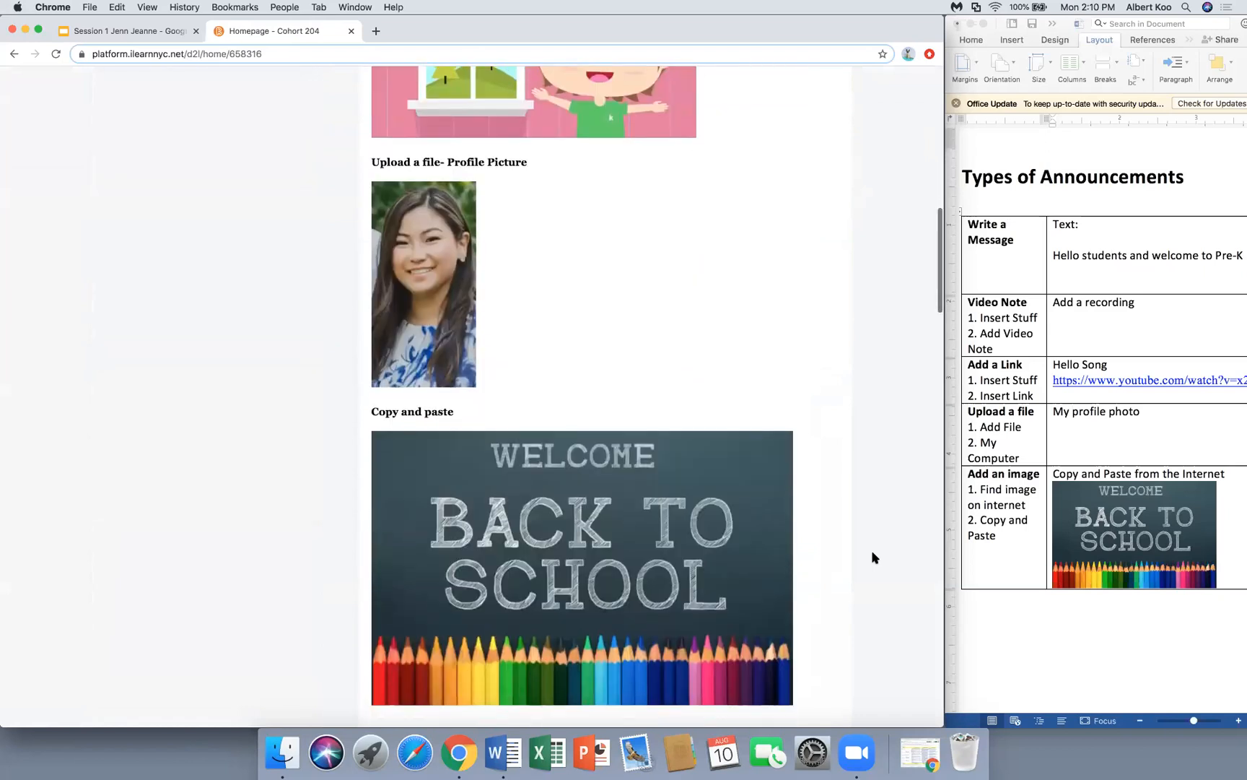
{"action": "scroll", "coordinate": [872, 556], "scroll_direction": "down", "scroll_amount": 2}
{"action": "scroll", "coordinate": [872, 557], "scroll_direction": "down", "scroll_amount": 4}
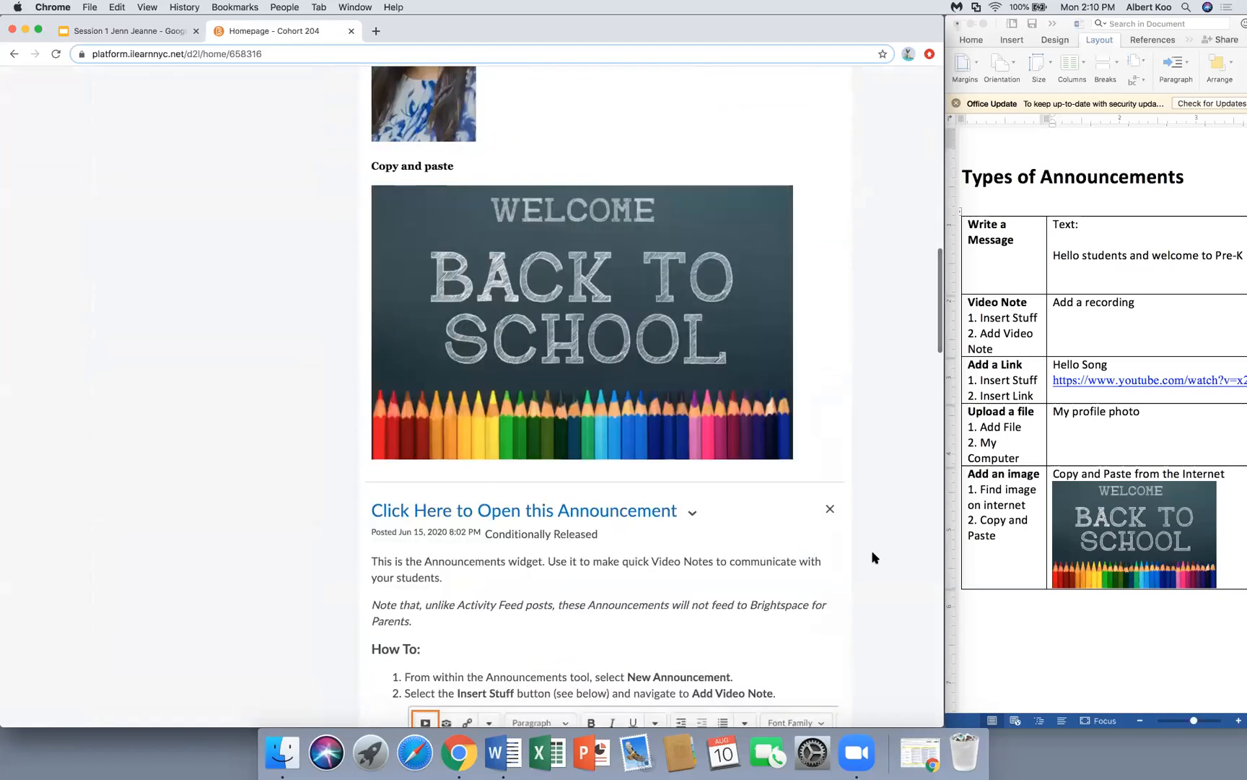
{"action": "scroll", "coordinate": [872, 556], "scroll_direction": "down", "scroll_amount": 3}
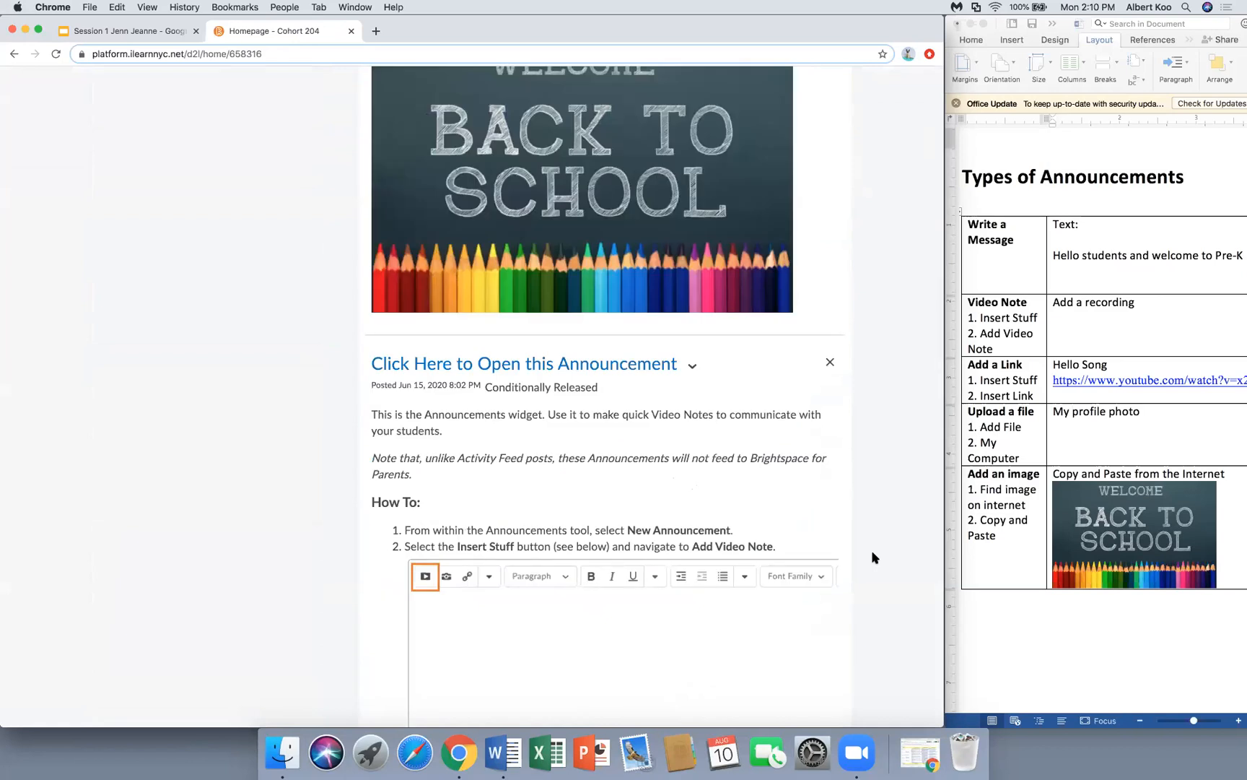
{"action": "scroll", "coordinate": [872, 557], "scroll_direction": "down", "scroll_amount": 20}
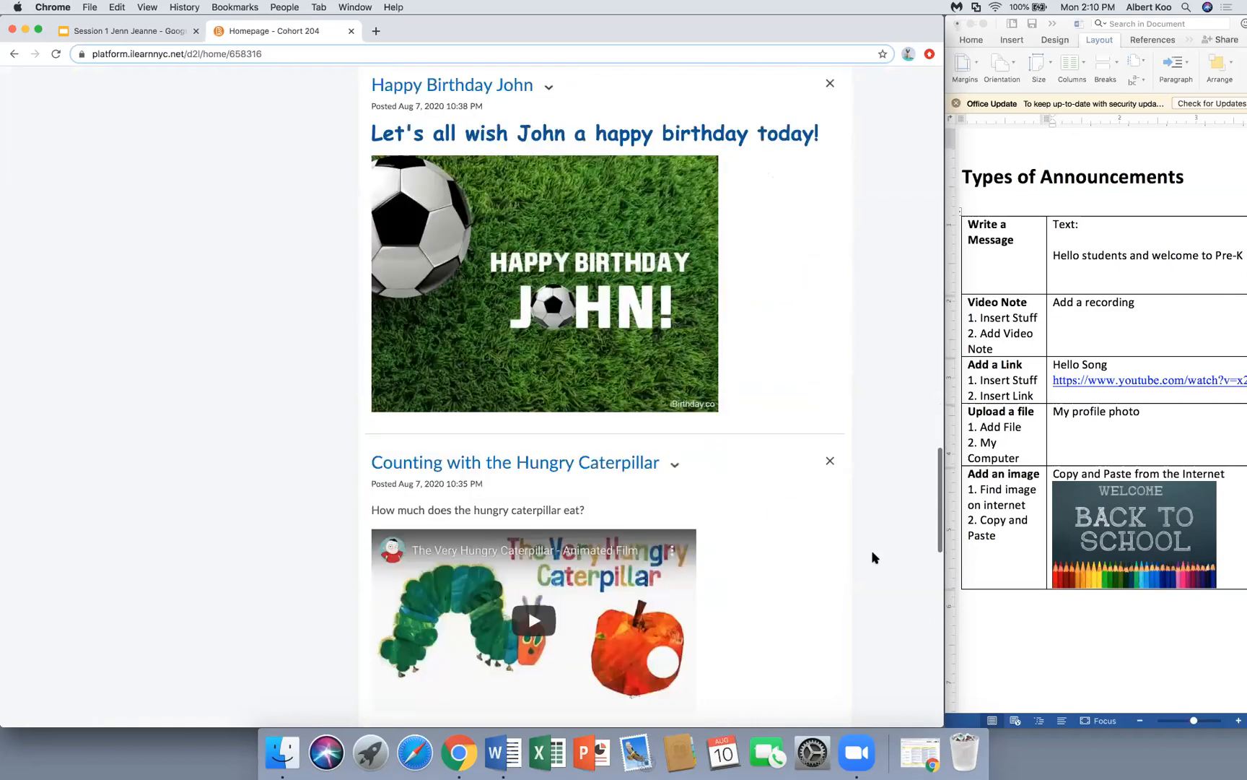
{"action": "scroll", "coordinate": [872, 557], "scroll_direction": "up", "scroll_amount": 20}
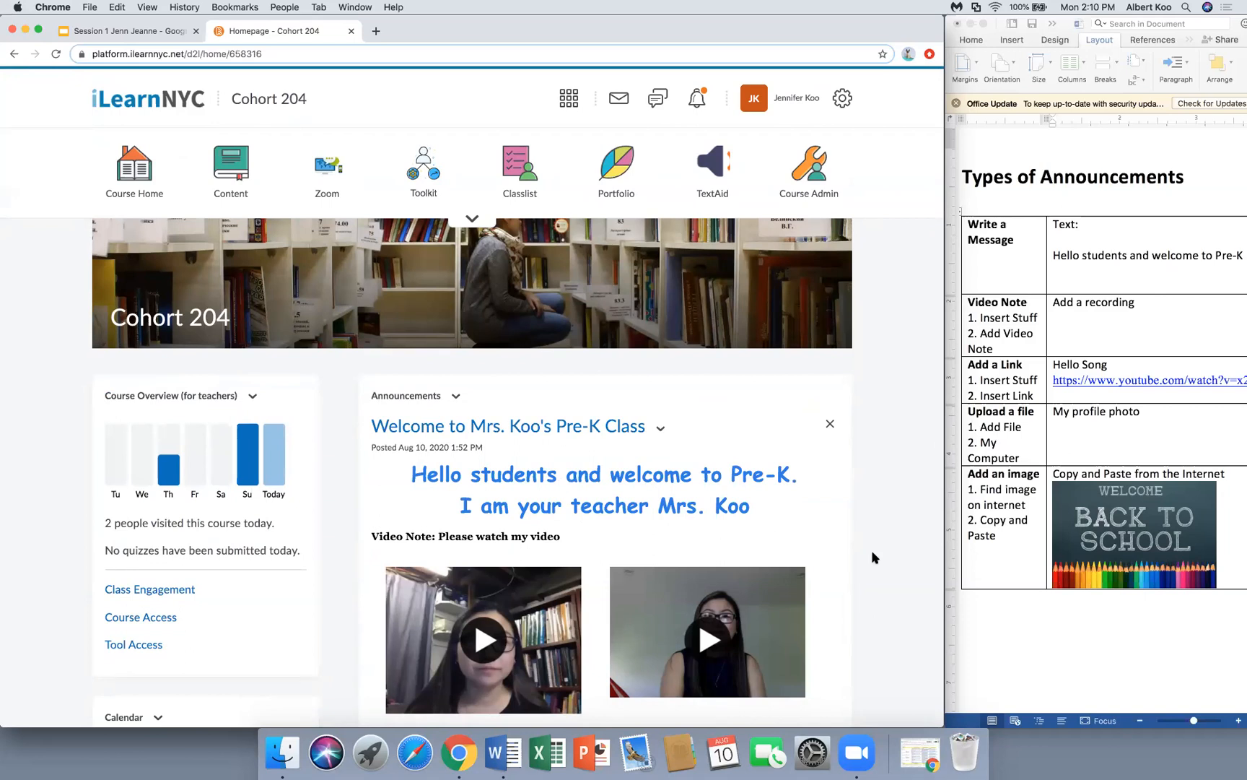
{"action": "scroll", "coordinate": [872, 557], "scroll_direction": "down", "scroll_amount": 2}
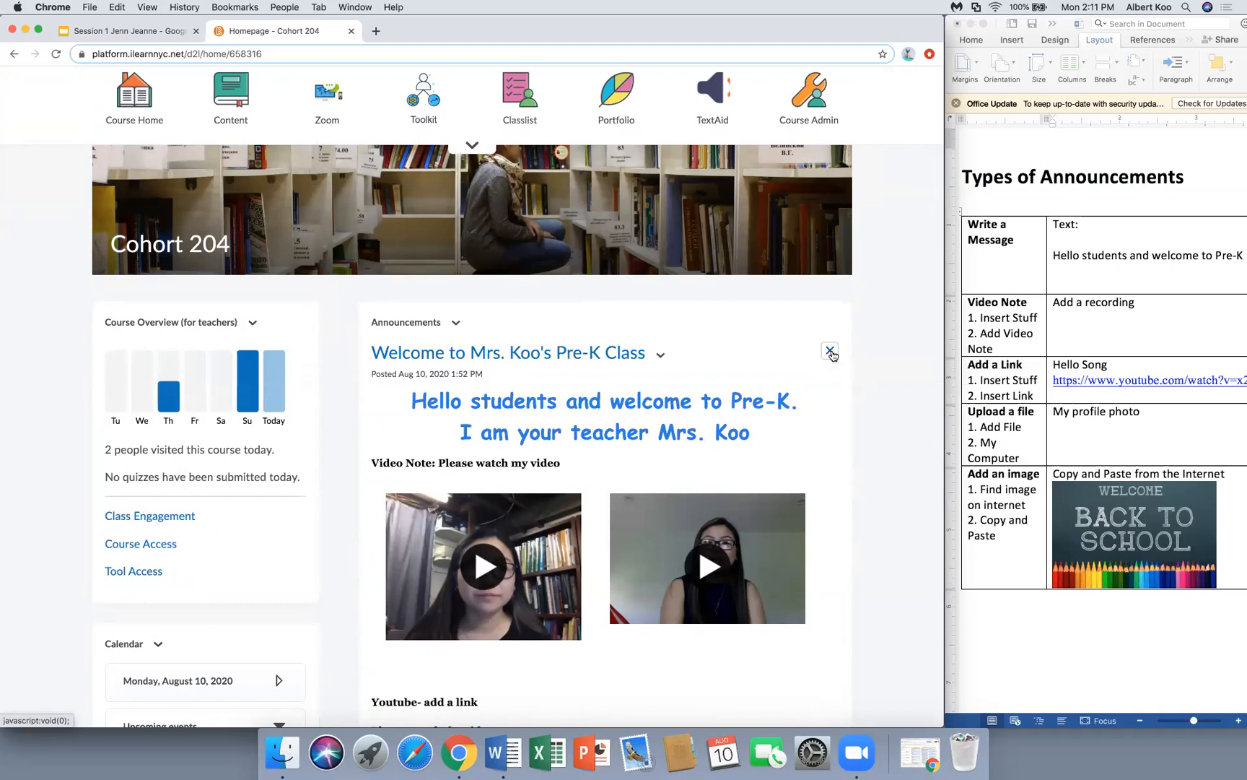
- Dismiss the welcome announcement from the homepage's Announcements widget and open the Announcements tool
{"action": "left_click", "coordinate": [830, 351]}
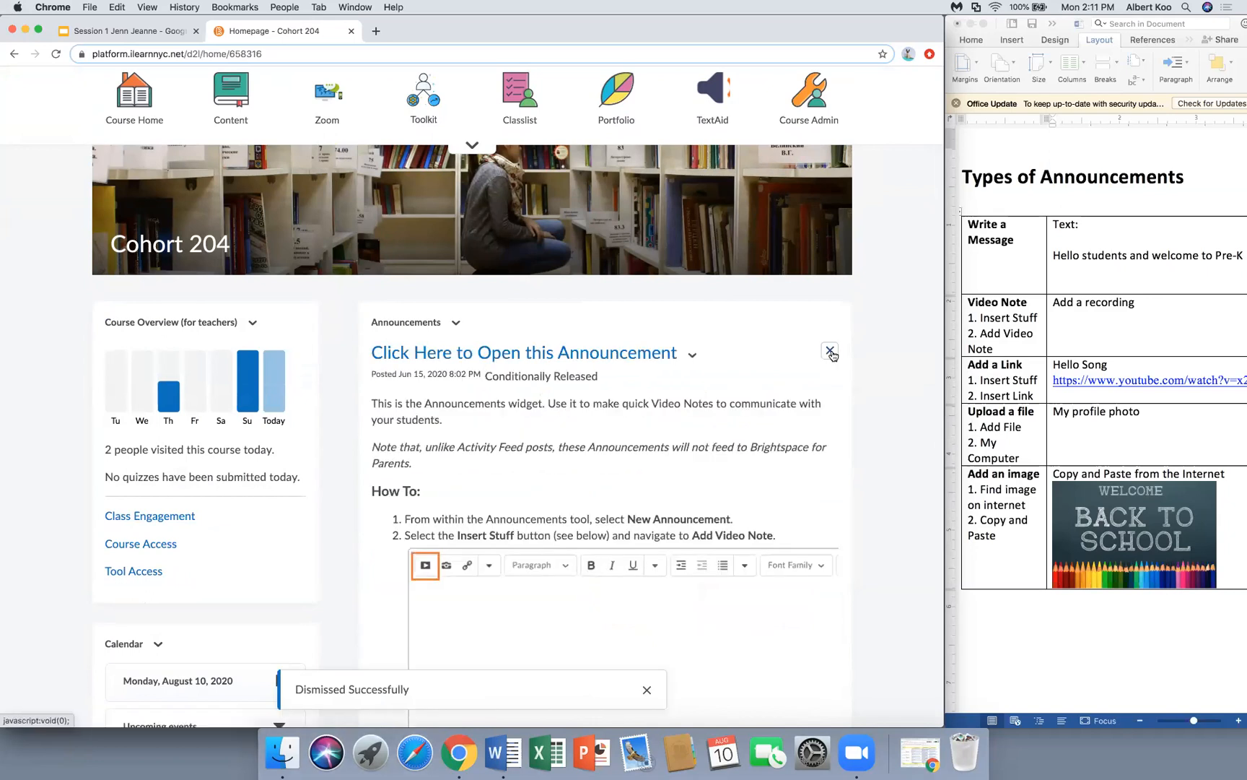
{"action": "left_click", "coordinate": [456, 325]}
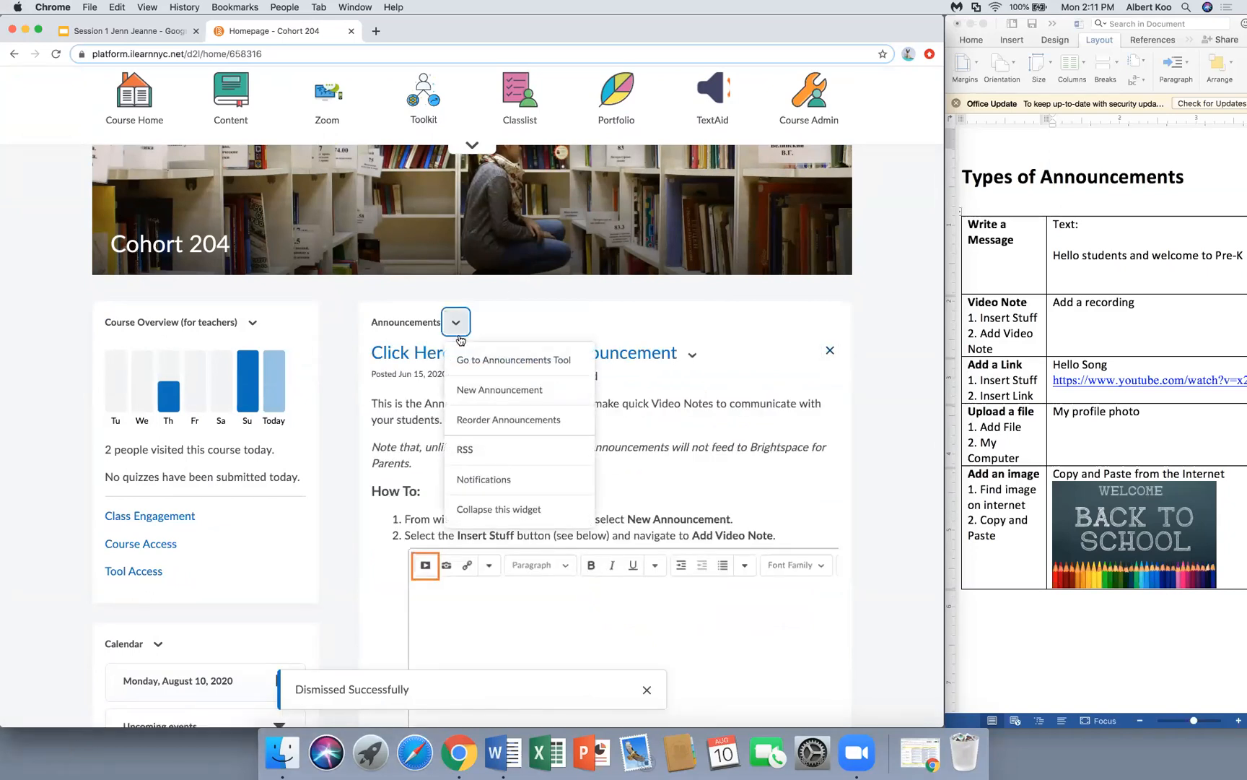
{"action": "left_click", "coordinate": [562, 369]}
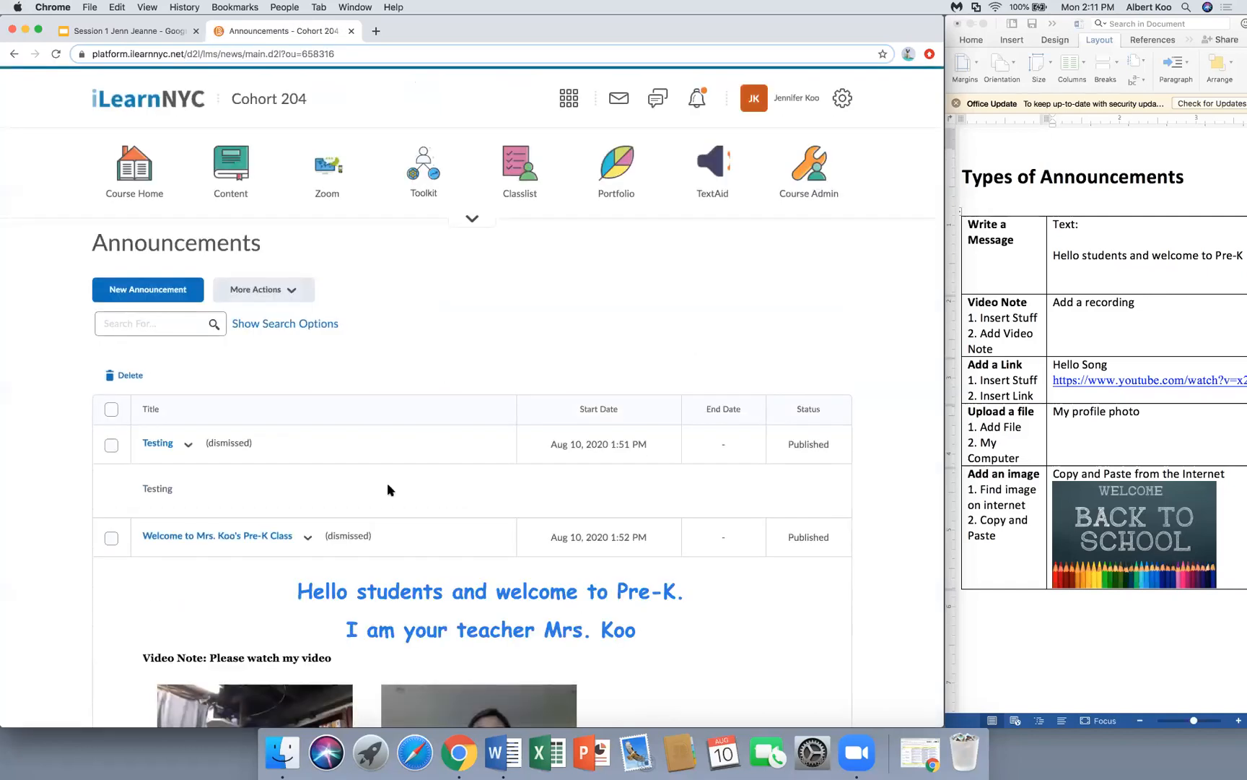
- Restore the dismissed welcome announcement and check its available actions in the announcements list
{"action": "scroll", "coordinate": [387, 489], "scroll_direction": "down", "scroll_amount": 1}
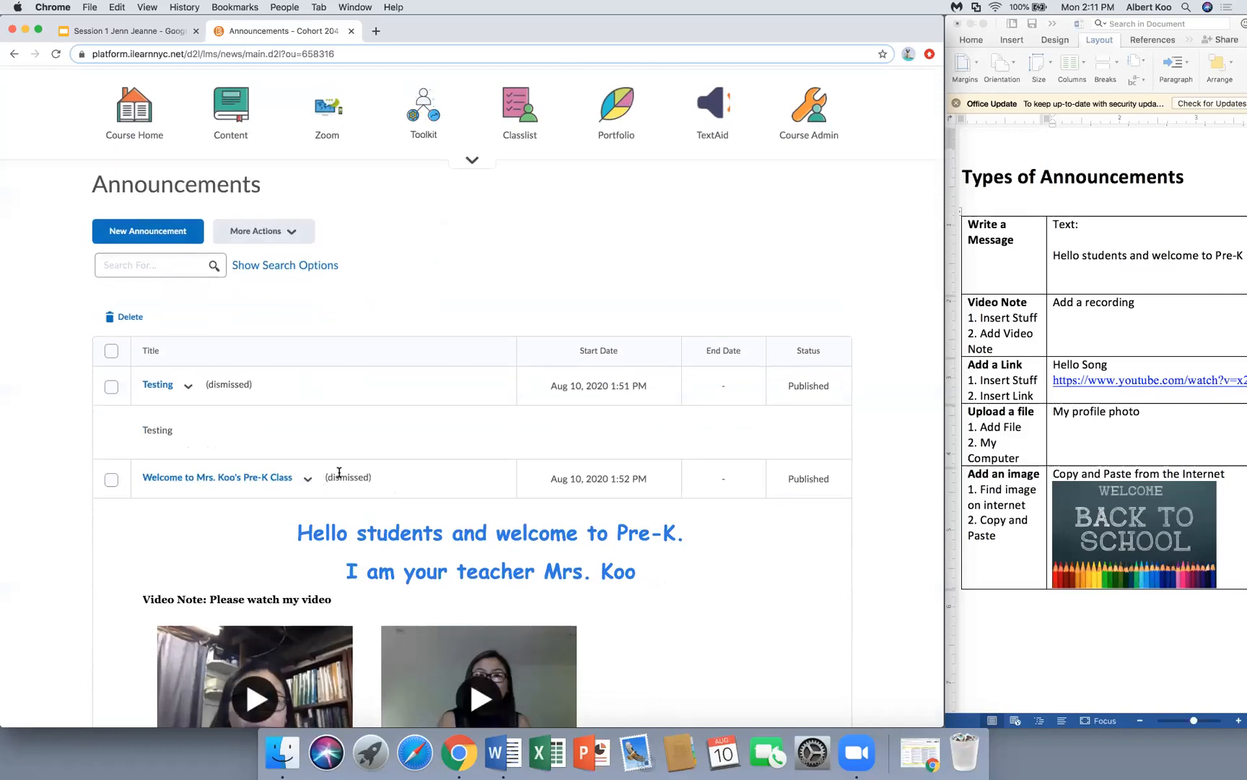
{"action": "left_click", "coordinate": [307, 479]}
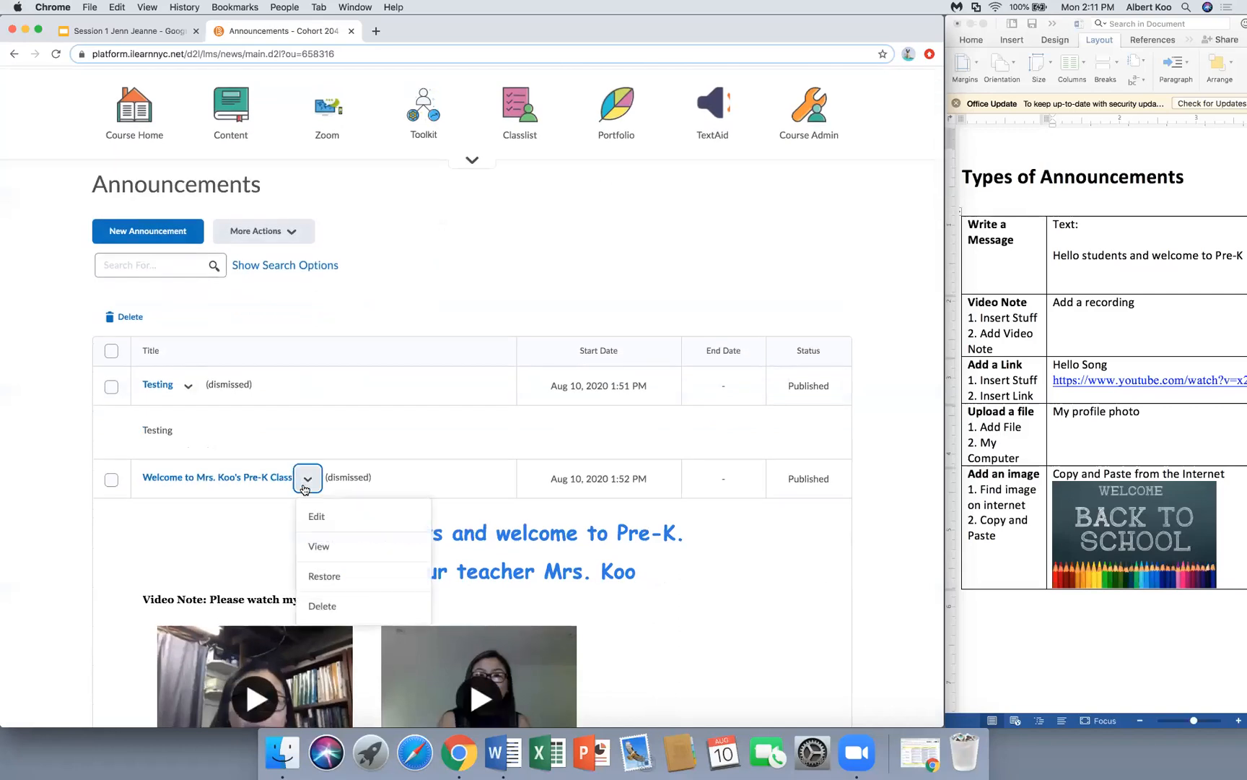
{"action": "left_click", "coordinate": [354, 584]}
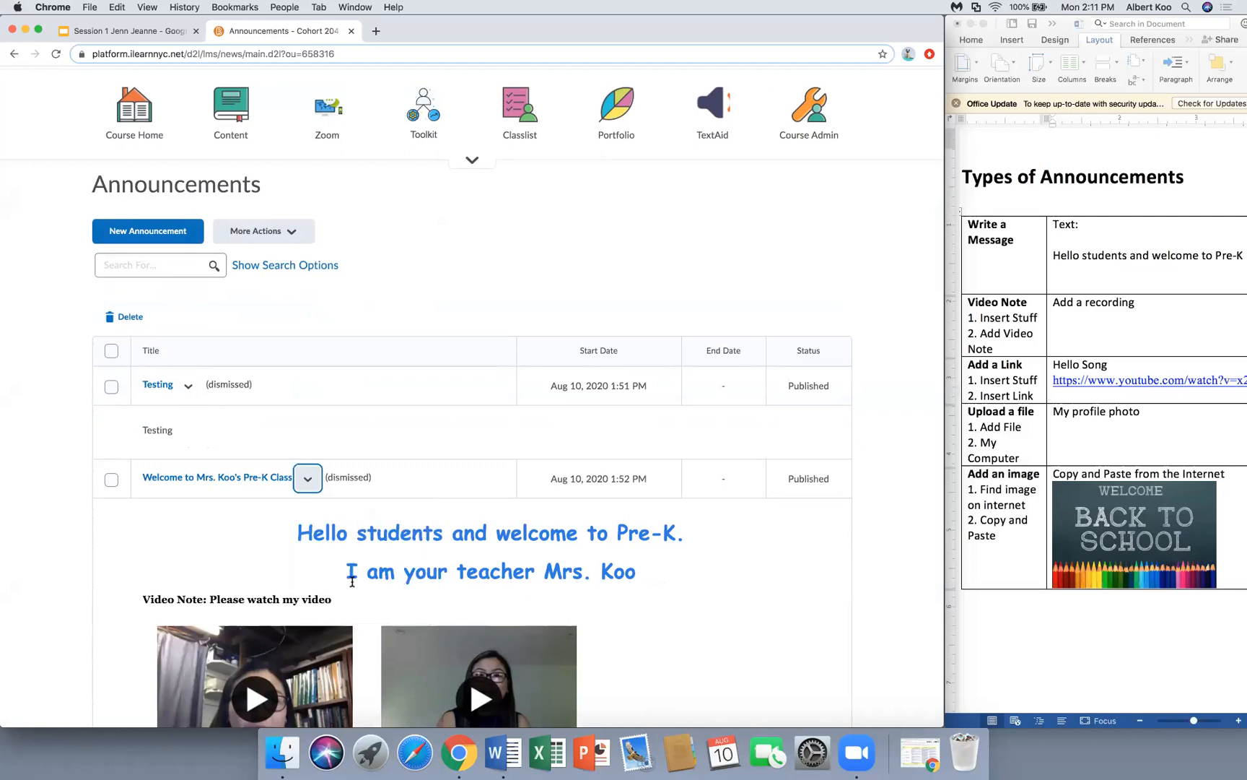
{"action": "left_click", "coordinate": [307, 480]}
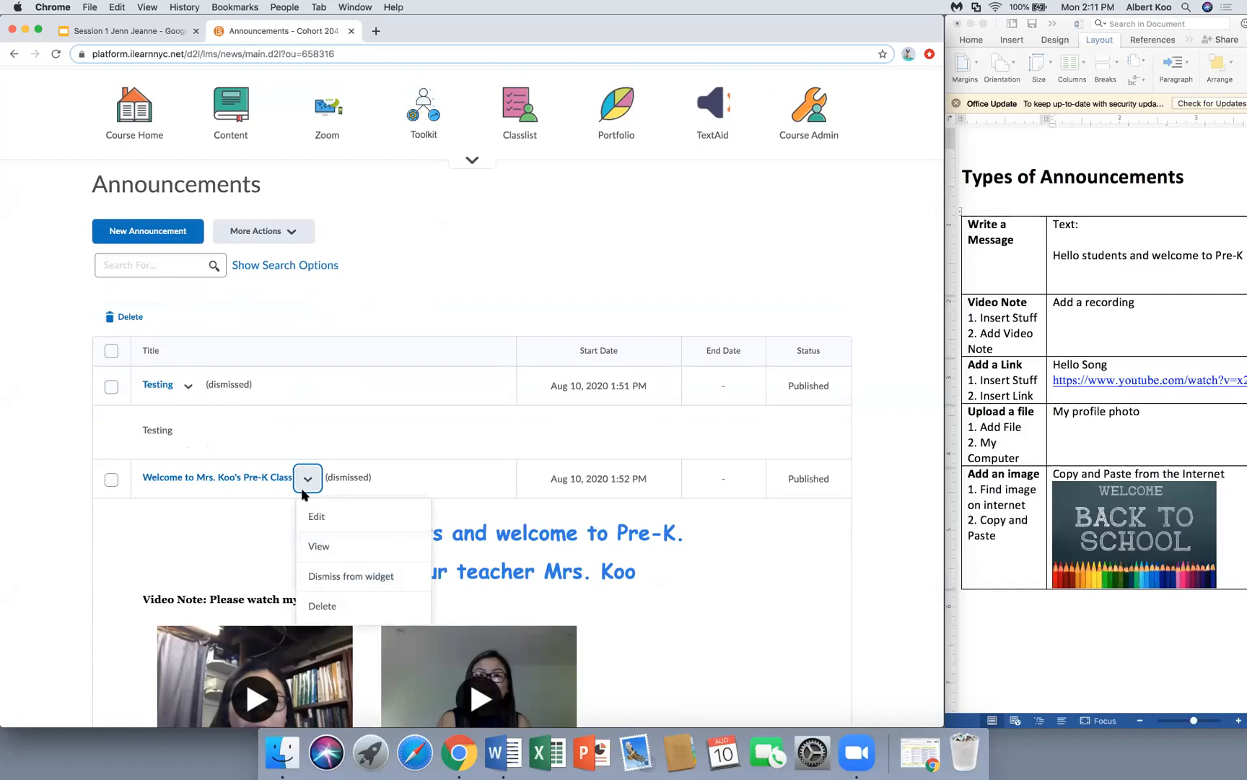
{"action": "left_click", "coordinate": [237, 509]}
- Review the restored welcome announcement's greeting, video notes, YouTube video, profile picture and Back to School image
{"action": "scroll", "coordinate": [236, 509], "scroll_direction": "down", "scroll_amount": 5}
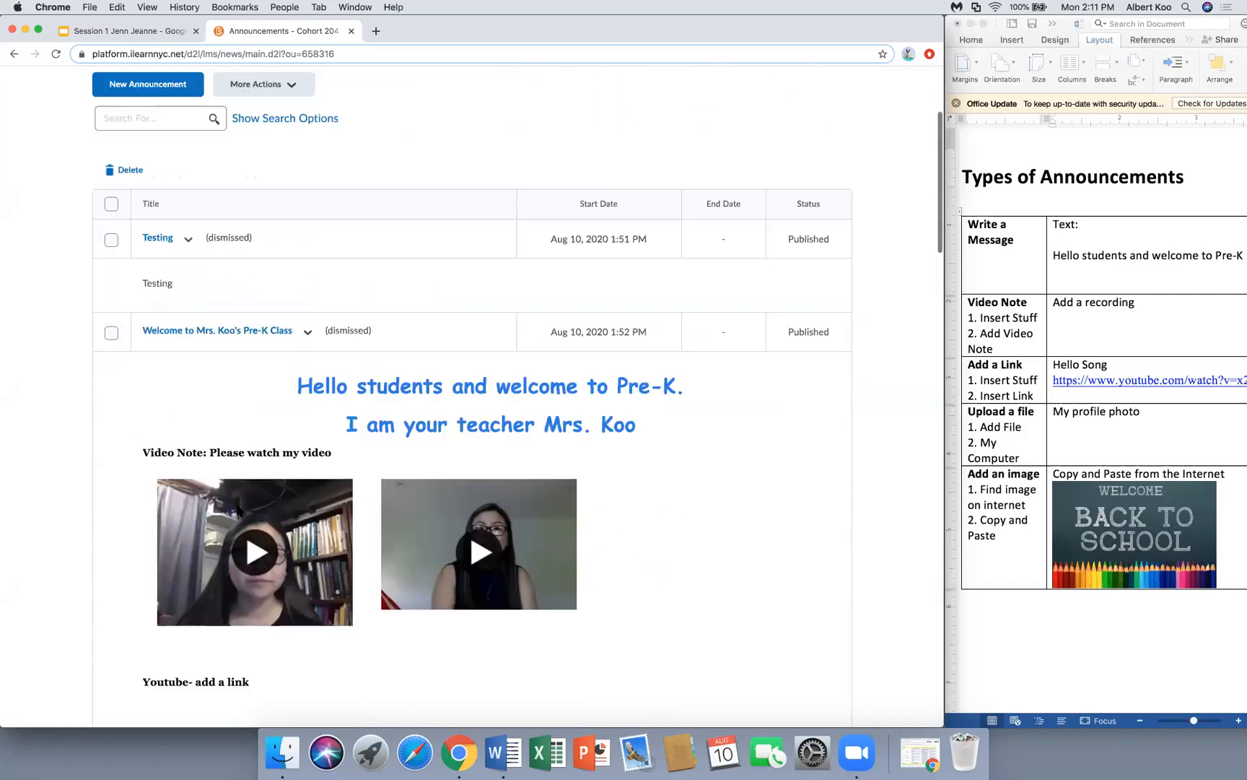
{"action": "scroll", "coordinate": [237, 508], "scroll_direction": "down", "scroll_amount": 10}
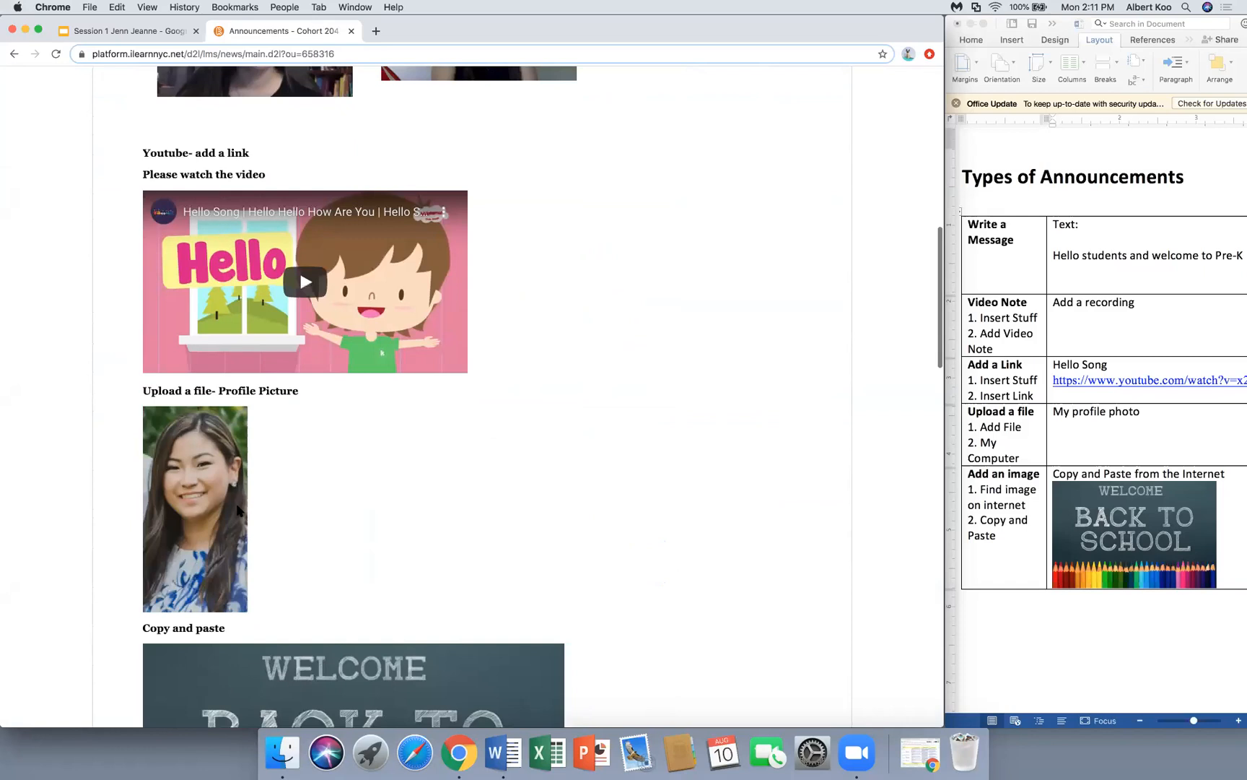
{"action": "scroll", "coordinate": [236, 506], "scroll_direction": "down", "scroll_amount": 5}
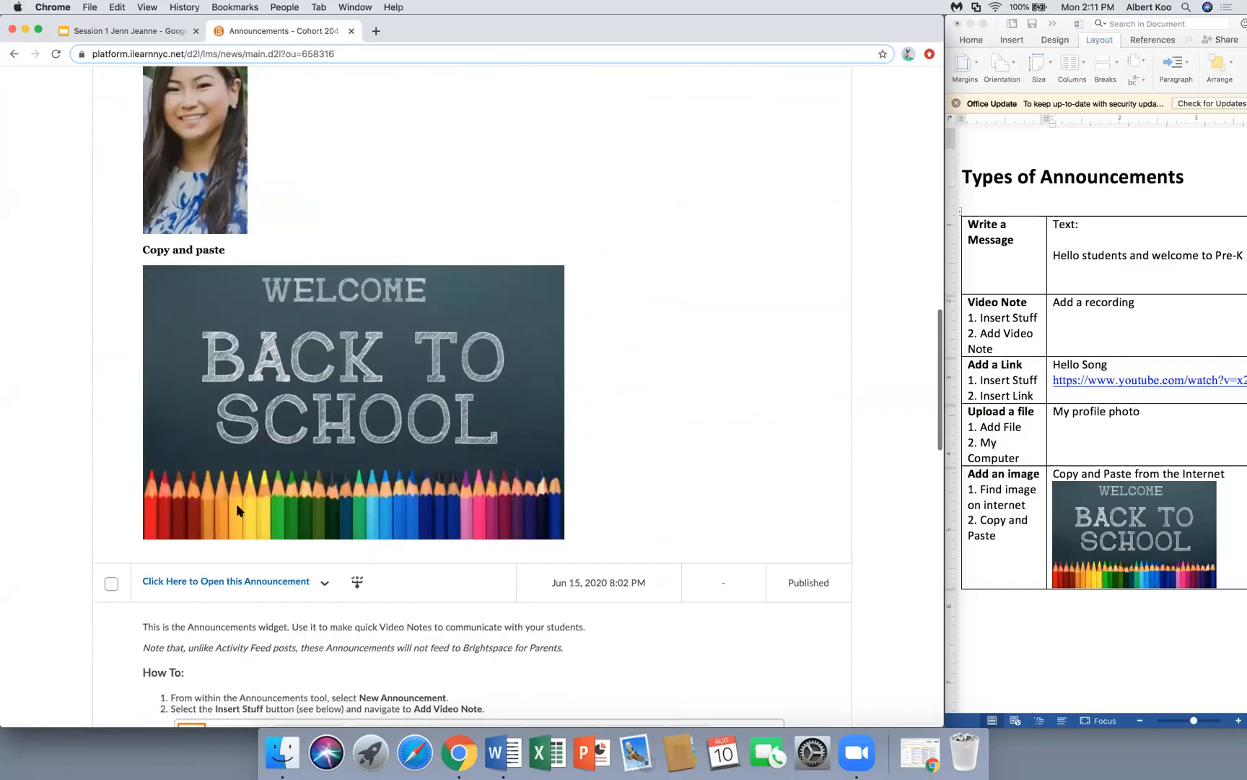
{"action": "scroll", "coordinate": [237, 509], "scroll_direction": "up", "scroll_amount": 7}
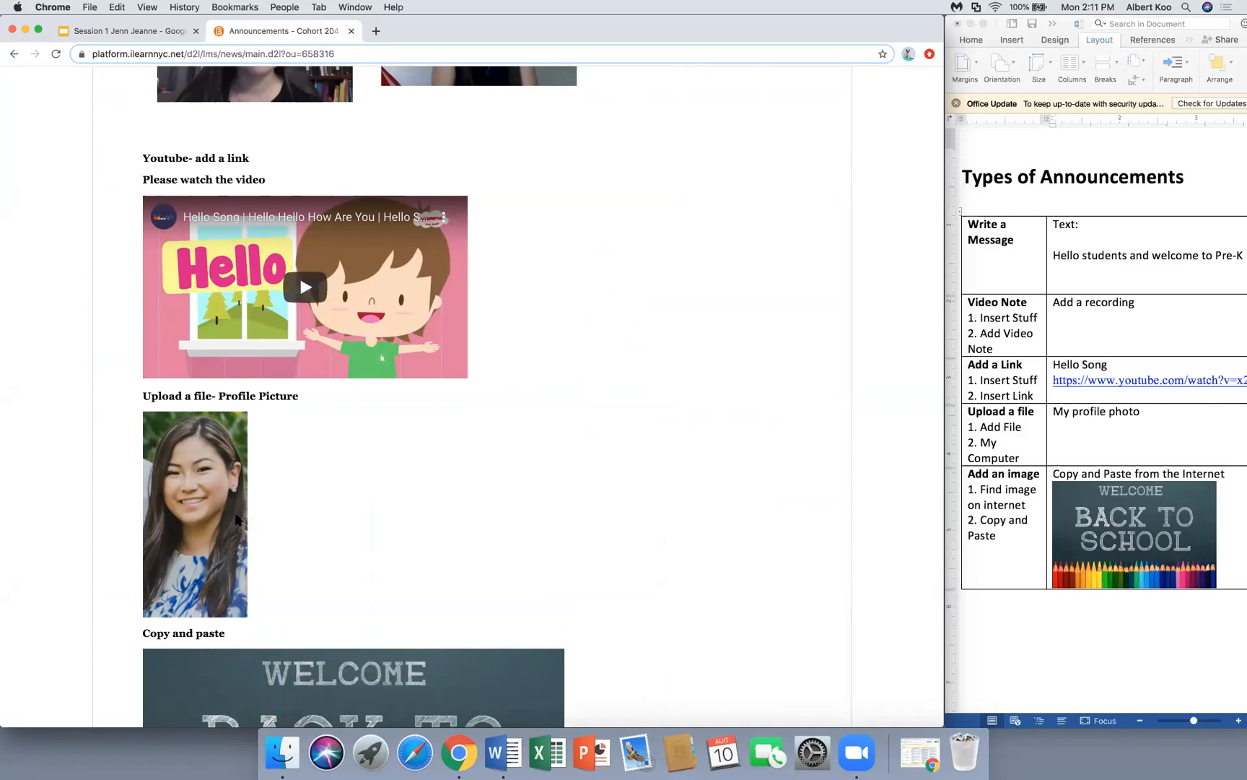
{"action": "scroll", "coordinate": [238, 519], "scroll_direction": "up", "scroll_amount": 5}
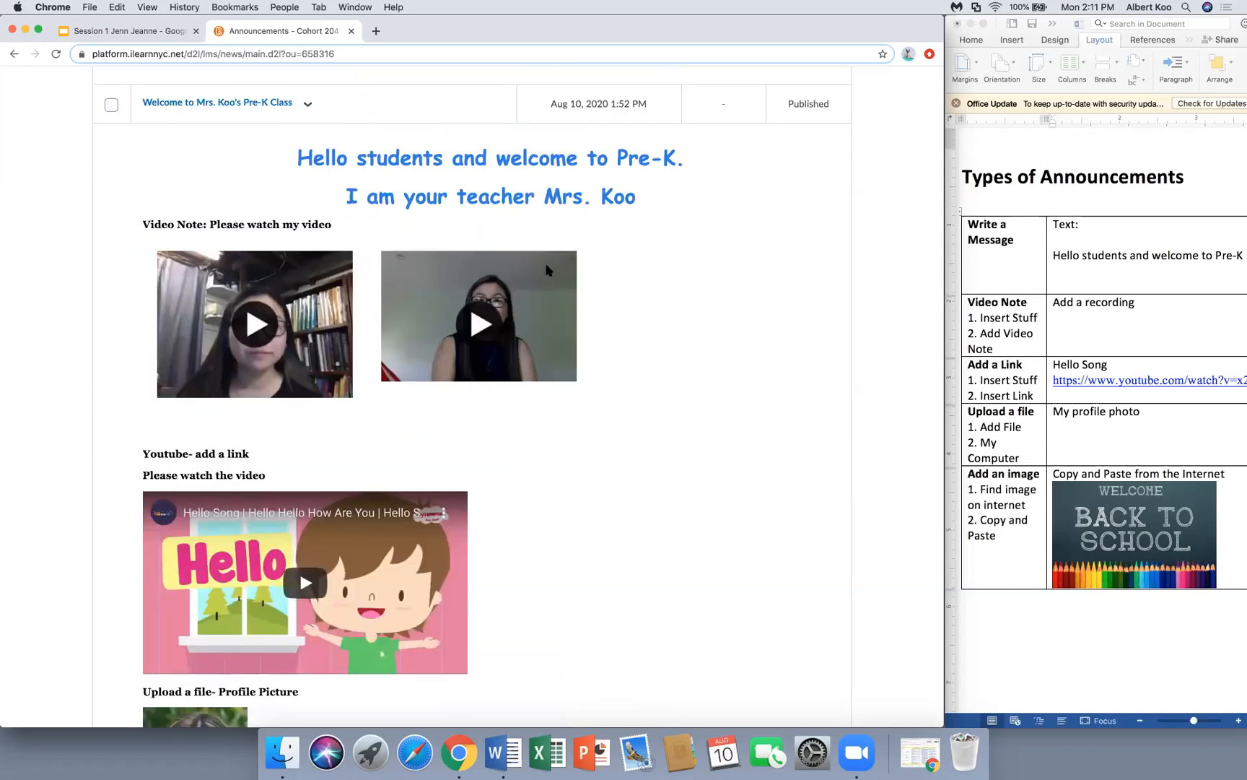
{"action": "scroll", "coordinate": [549, 212], "scroll_direction": "down", "scroll_amount": 10}
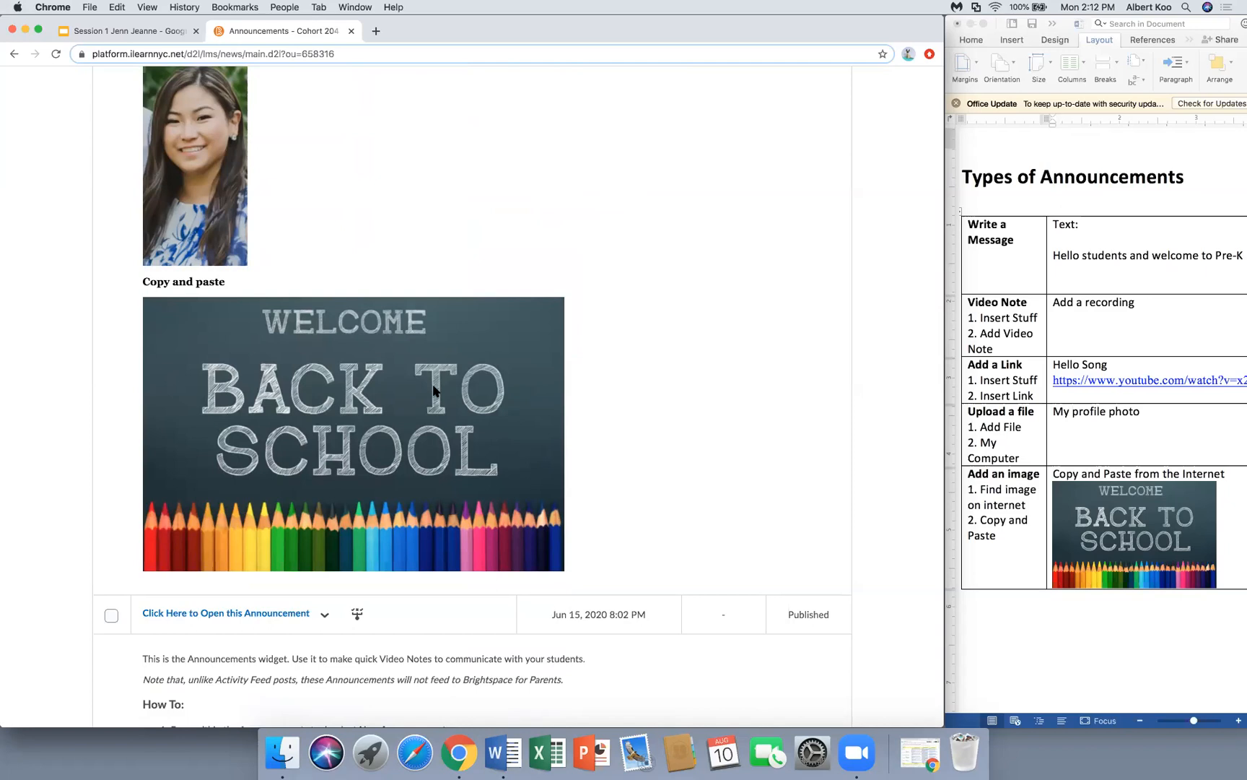
{"action": "scroll", "coordinate": [433, 390], "scroll_direction": "up", "scroll_amount": 15}
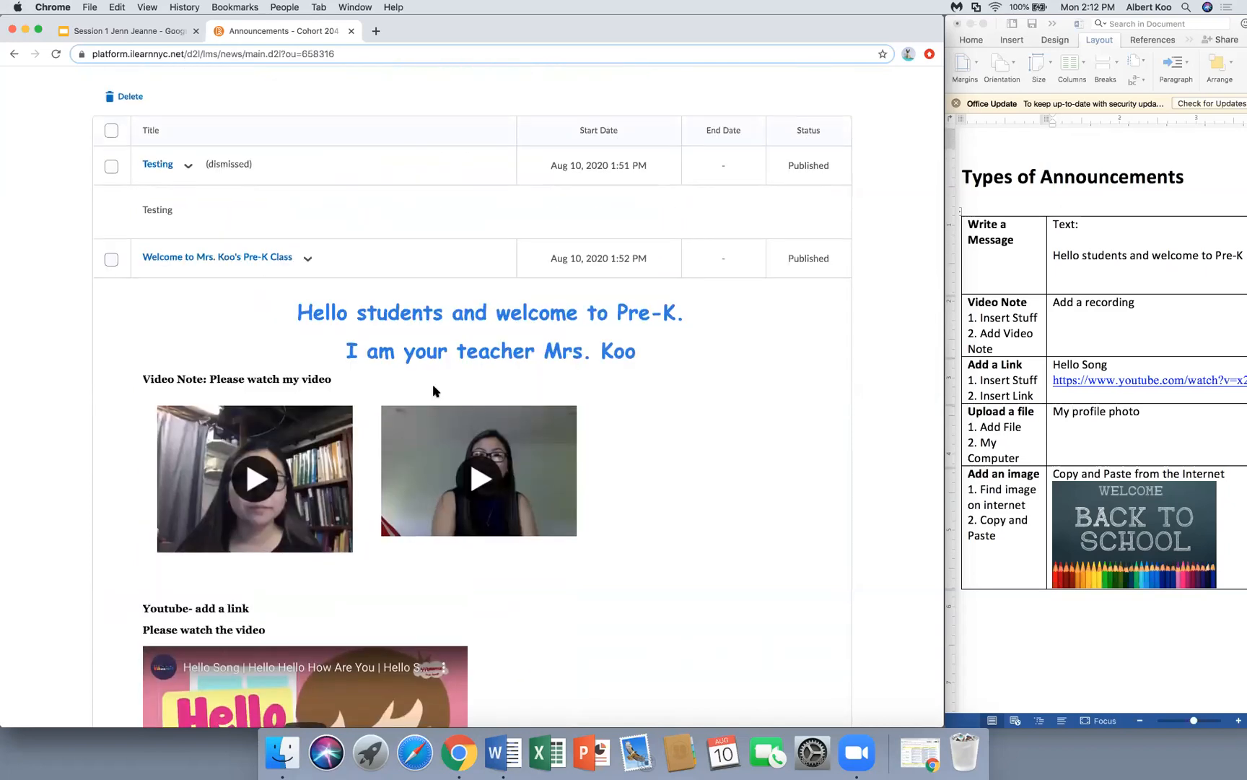
- Switch to the Session 1 slide presentation and advance to the "Tinker Time: Announcements (5 min.)" slide
{"action": "left_click", "coordinate": [154, 36]}
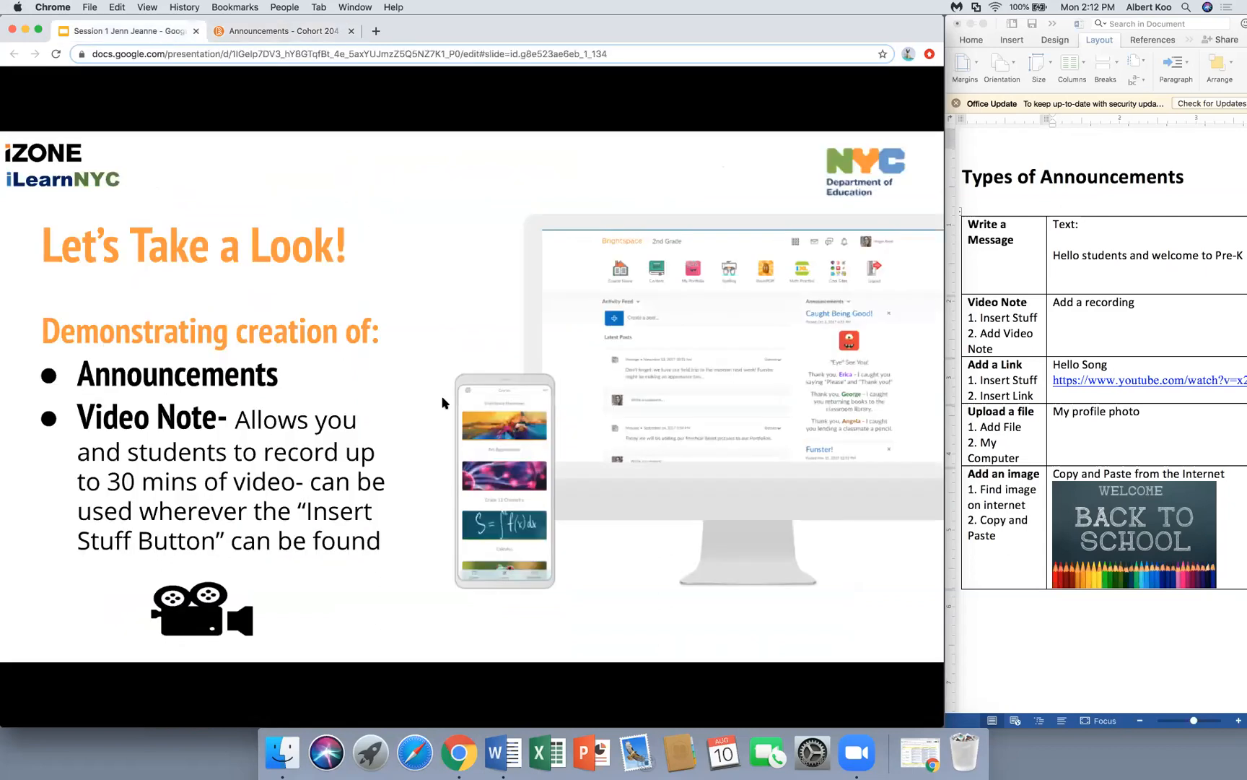
{"action": "key", "text": "Right"}
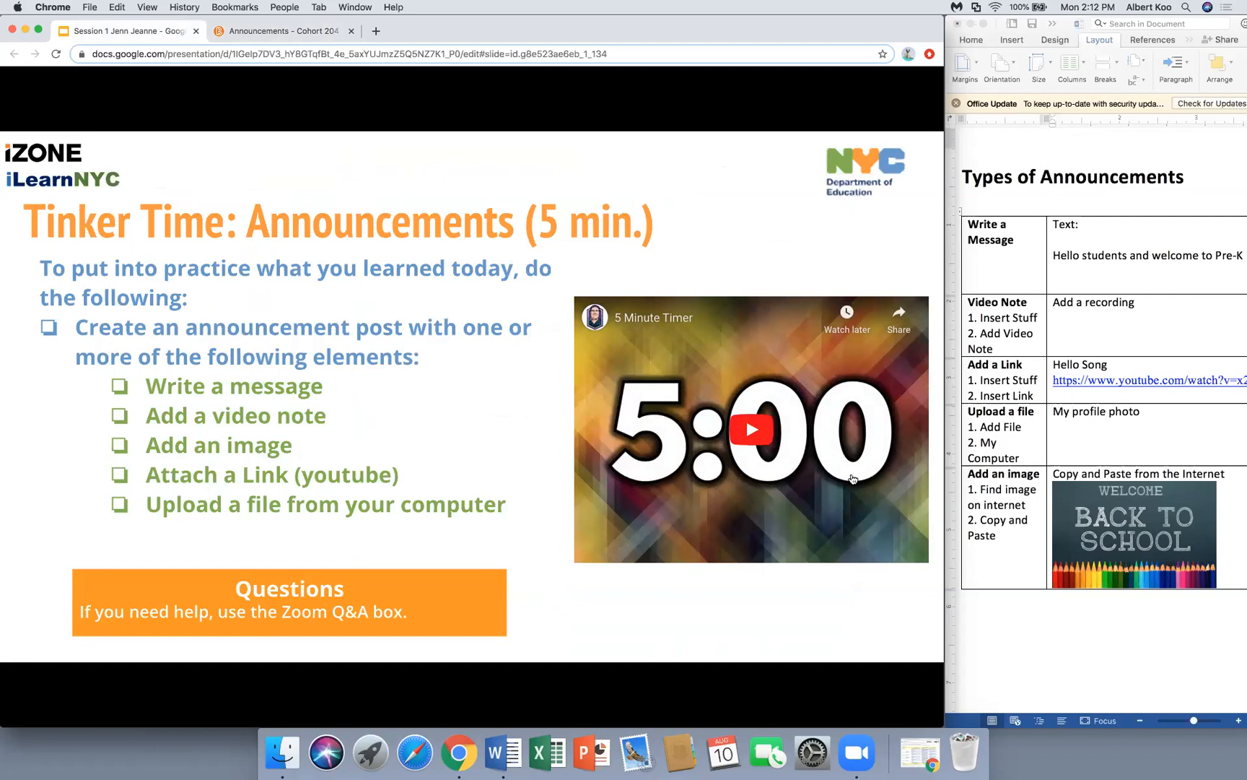
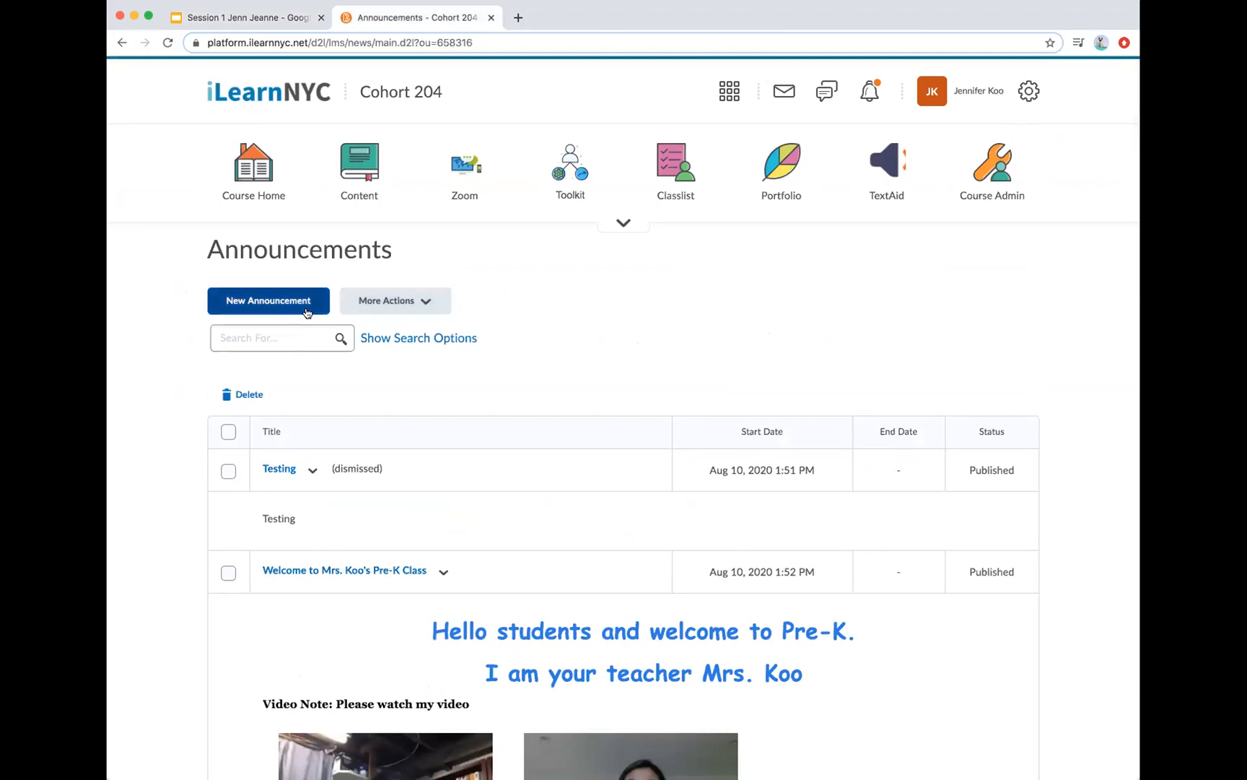
- Start a new announcement and connect to Google Drive as the quicklink source for its content
{"action": "left_click", "coordinate": [307, 312]}
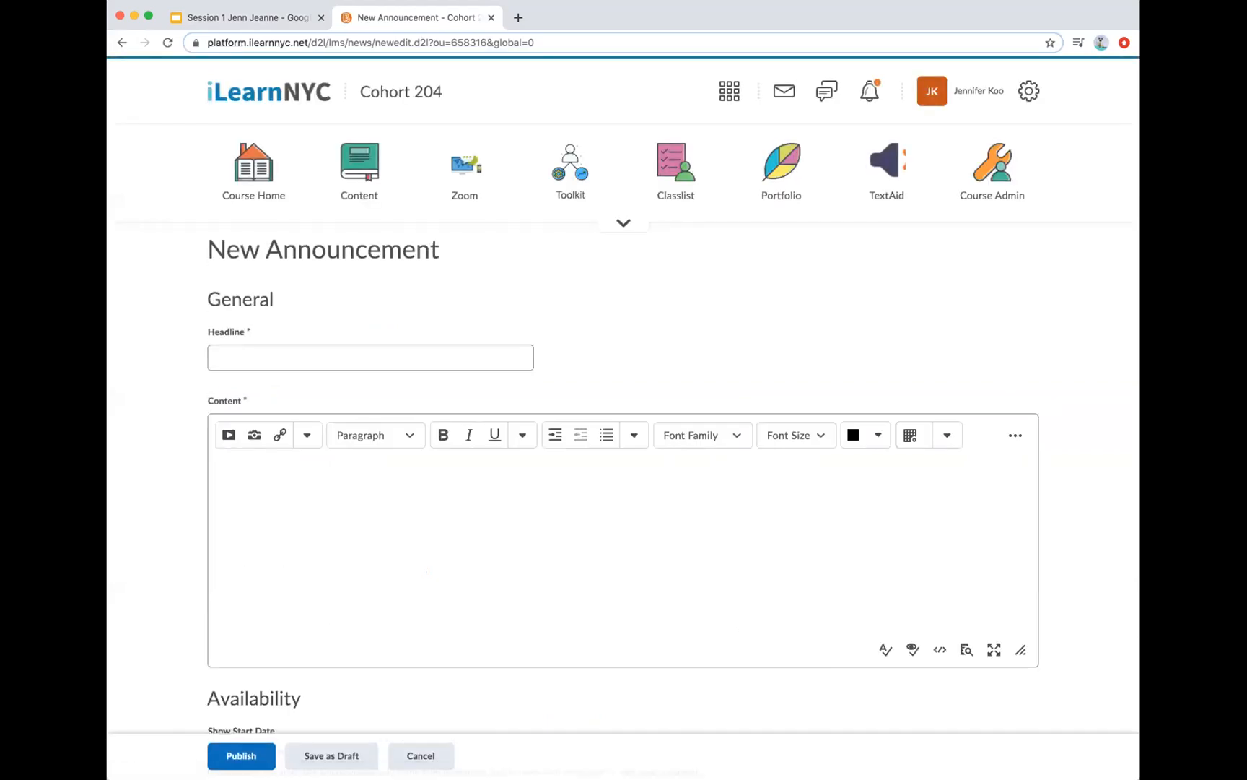
{"action": "left_click", "coordinate": [279, 436]}
{"action": "scroll", "coordinate": [602, 440], "scroll_direction": "down", "scroll_amount": 4}
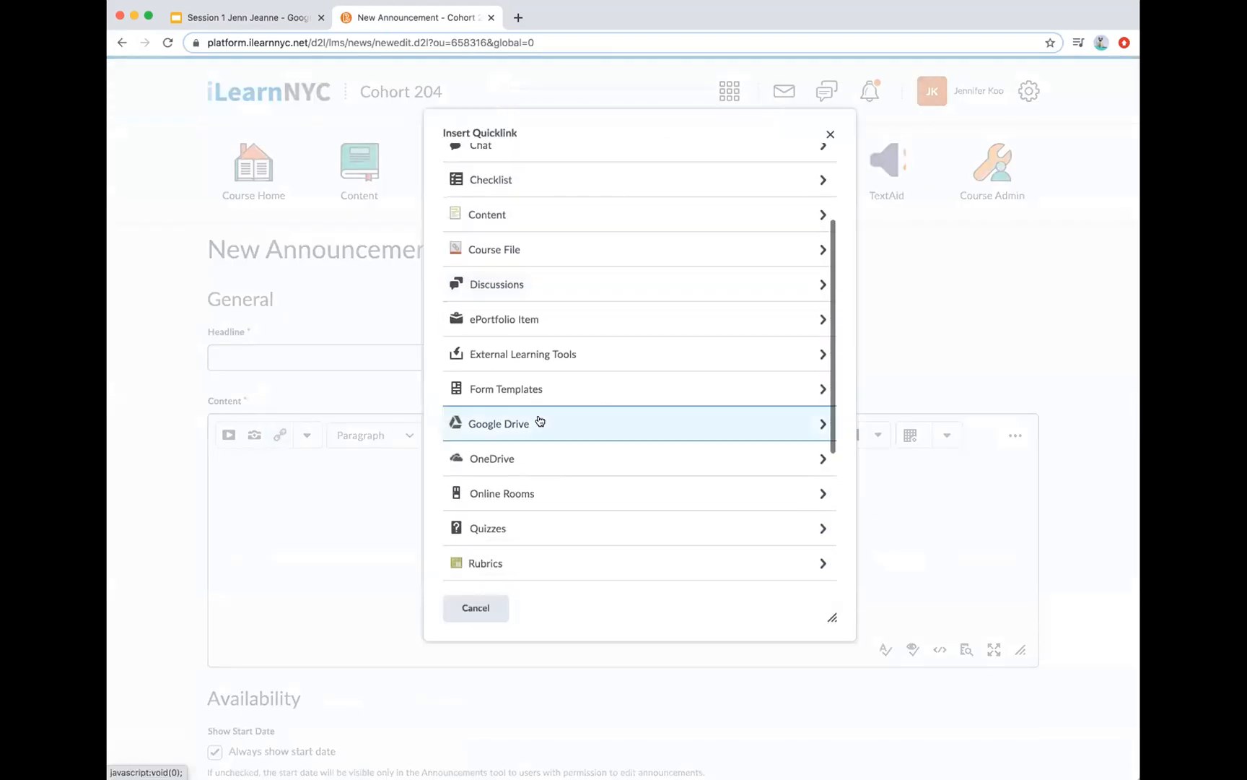
{"action": "left_click", "coordinate": [538, 422]}
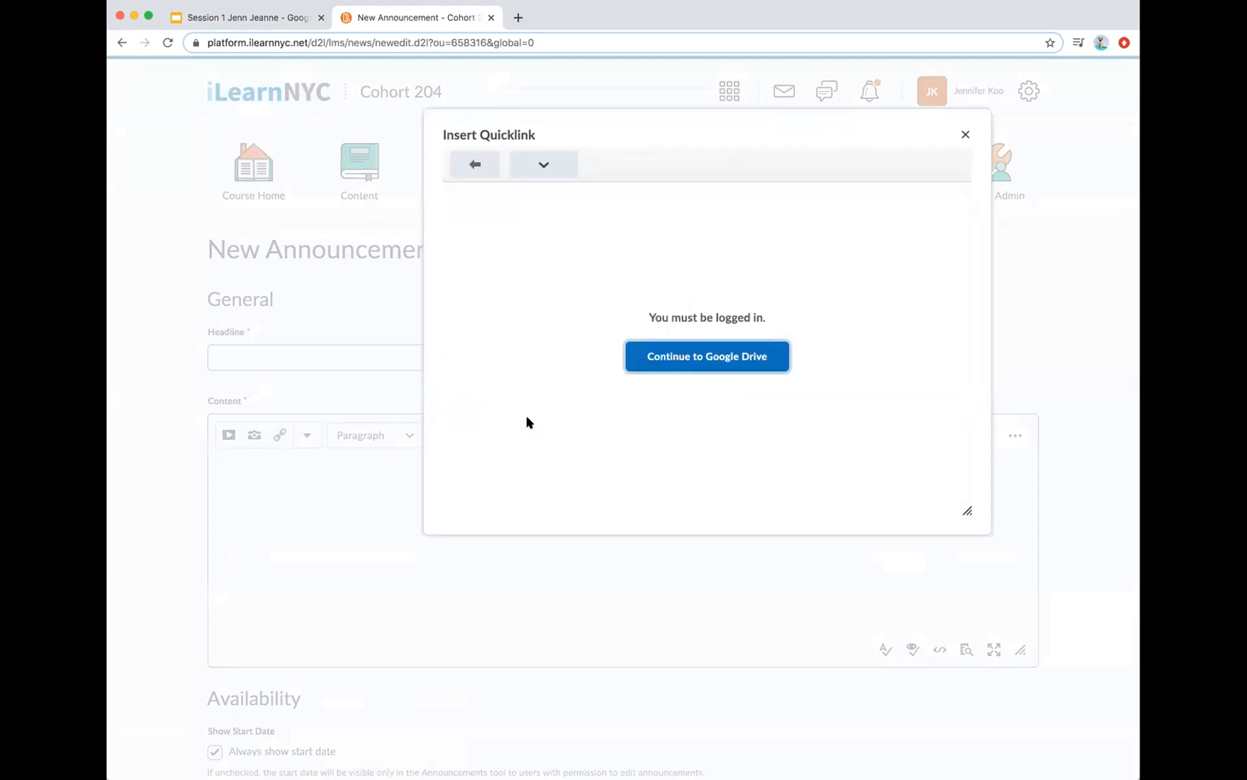
{"action": "left_click", "coordinate": [695, 356]}
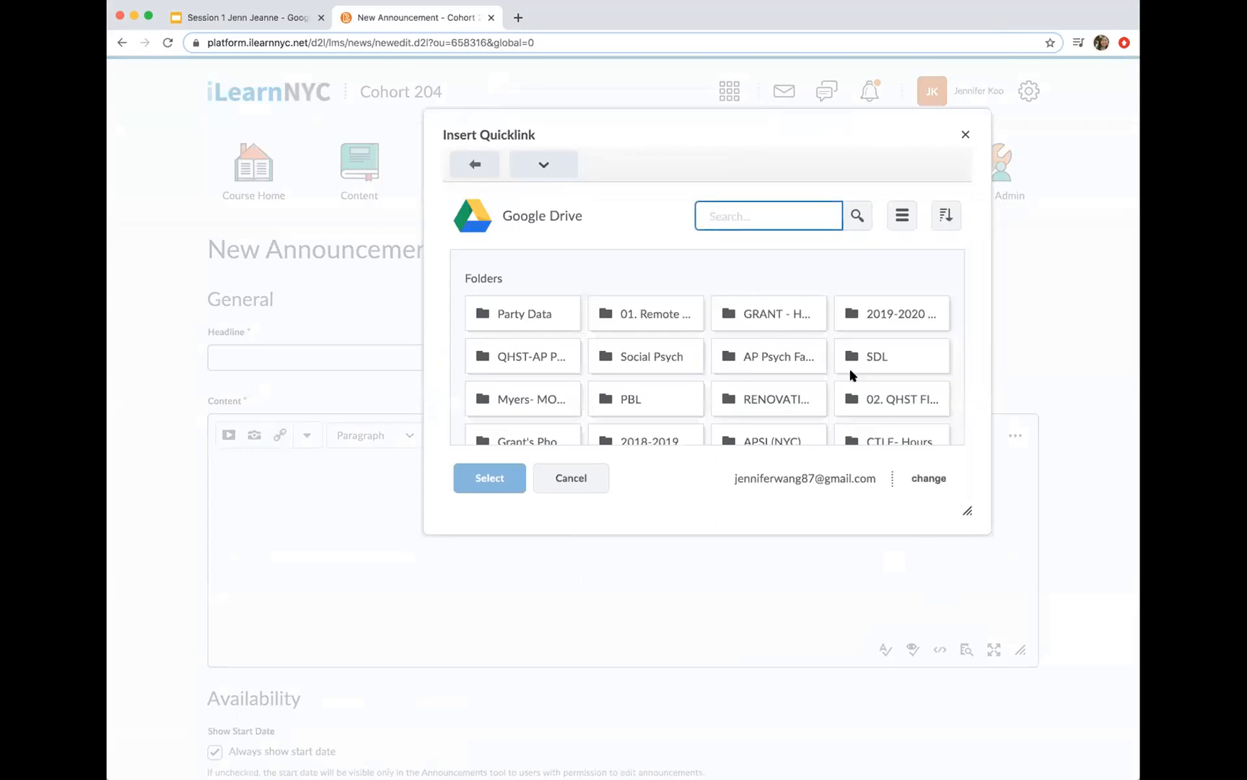
- Browse the Google Drive folders and files available for a quicklink, and close the picker without inserting anything
{"action": "scroll", "coordinate": [849, 365], "scroll_direction": "down", "scroll_amount": 3}
{"action": "scroll", "coordinate": [850, 365], "scroll_direction": "down", "scroll_amount": 3}
{"action": "scroll", "coordinate": [850, 365], "scroll_direction": "up", "scroll_amount": 8}
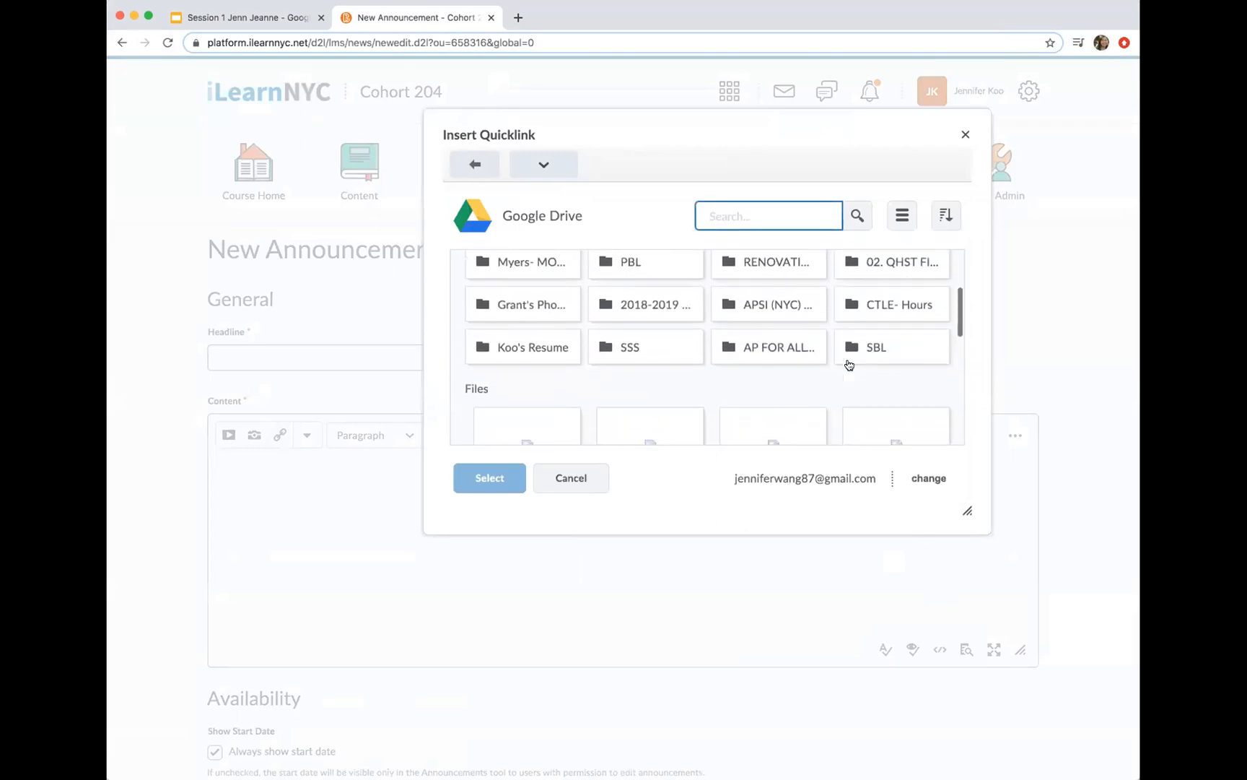
{"action": "scroll", "coordinate": [849, 365], "scroll_direction": "up", "scroll_amount": 2}
{"action": "scroll", "coordinate": [849, 365], "scroll_direction": "down", "scroll_amount": 3}
{"action": "scroll", "coordinate": [850, 364], "scroll_direction": "up", "scroll_amount": 3}
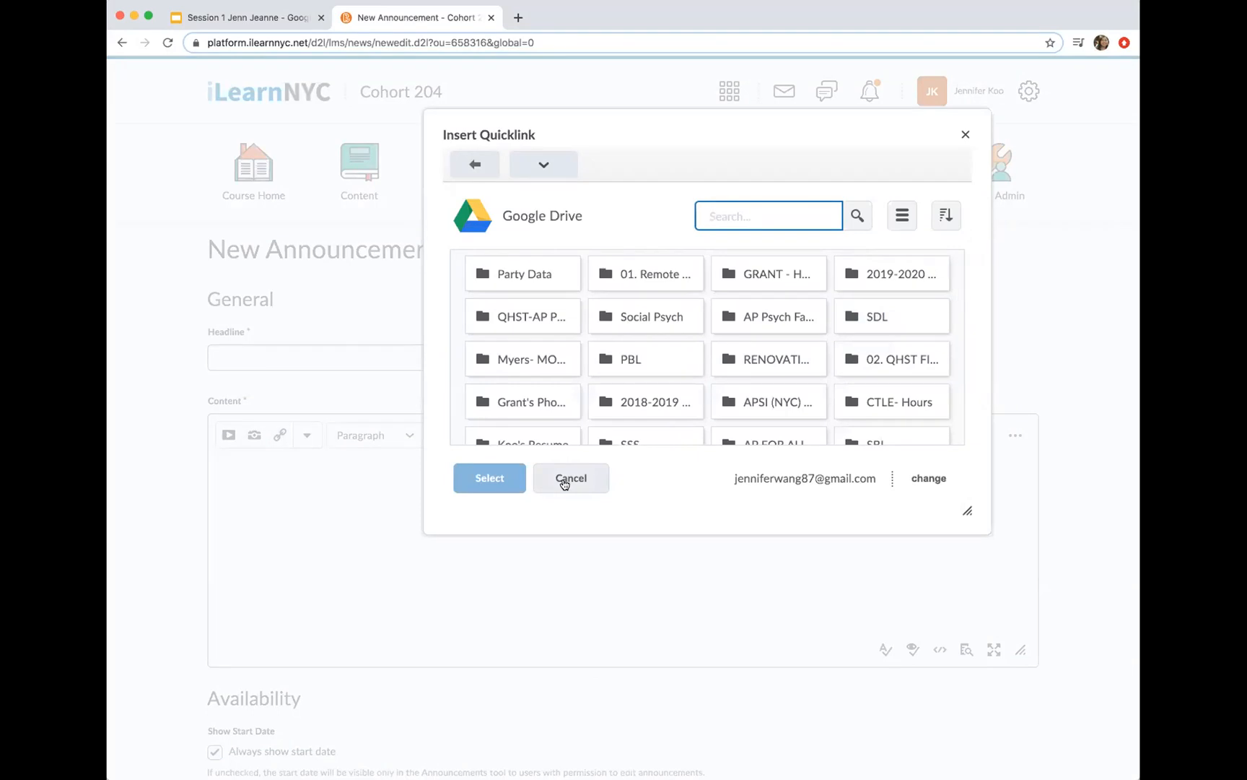
{"action": "scroll", "coordinate": [623, 351], "scroll_direction": "up", "scroll_amount": 1}
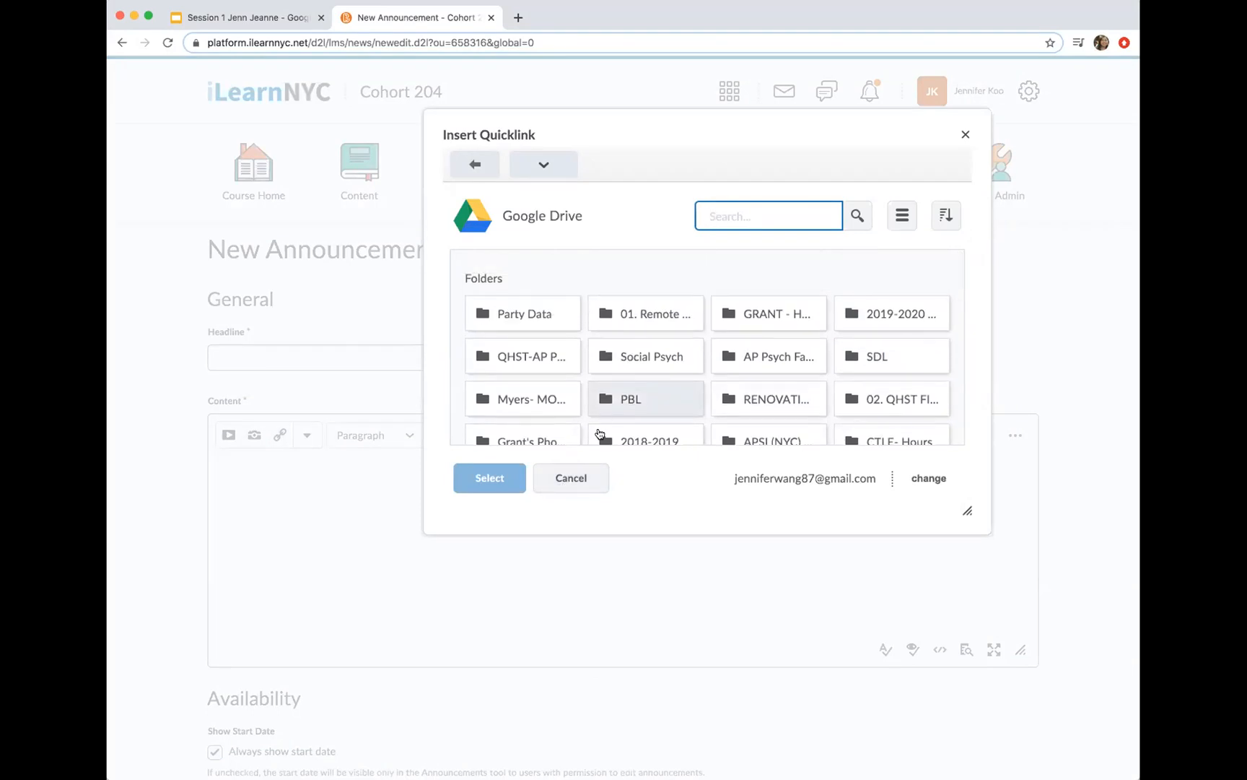
{"action": "left_click", "coordinate": [577, 479]}
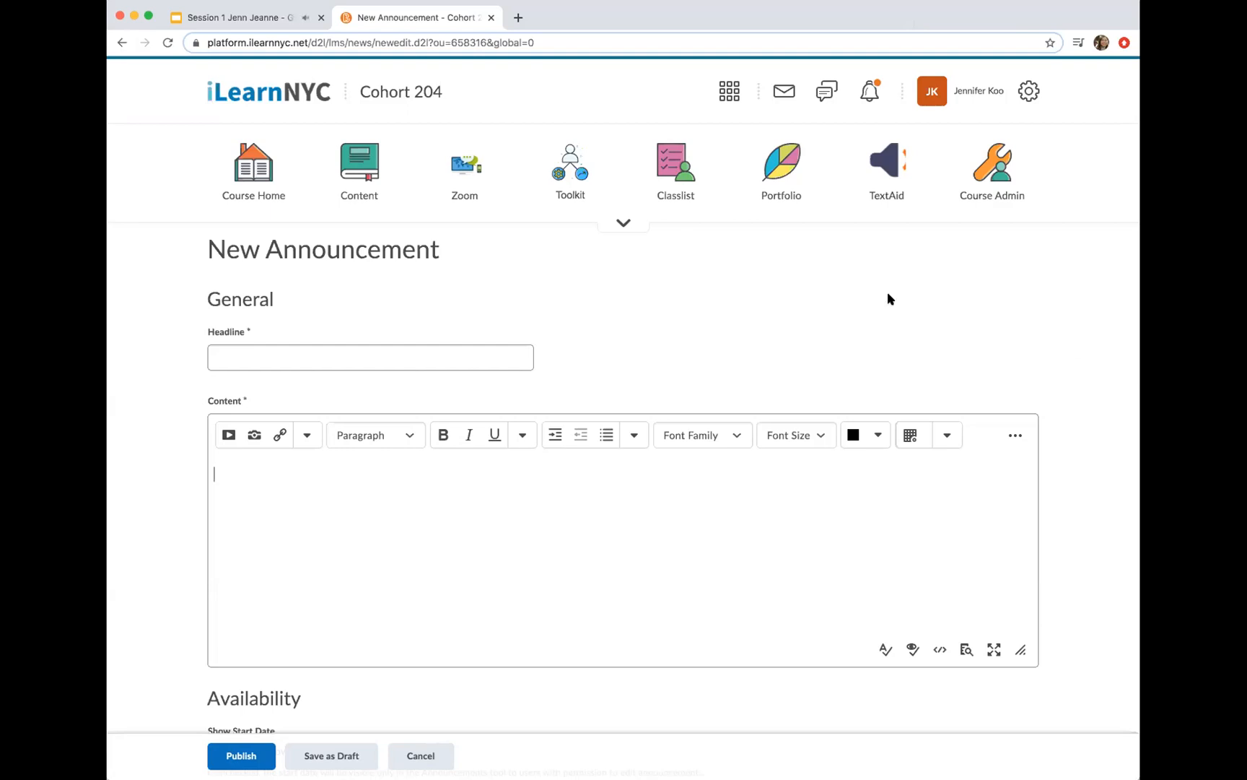
- Return to the Tinker Time slide in the presentation and pause the 5 Minute Timer video
{"action": "left_click", "coordinate": [243, 19]}
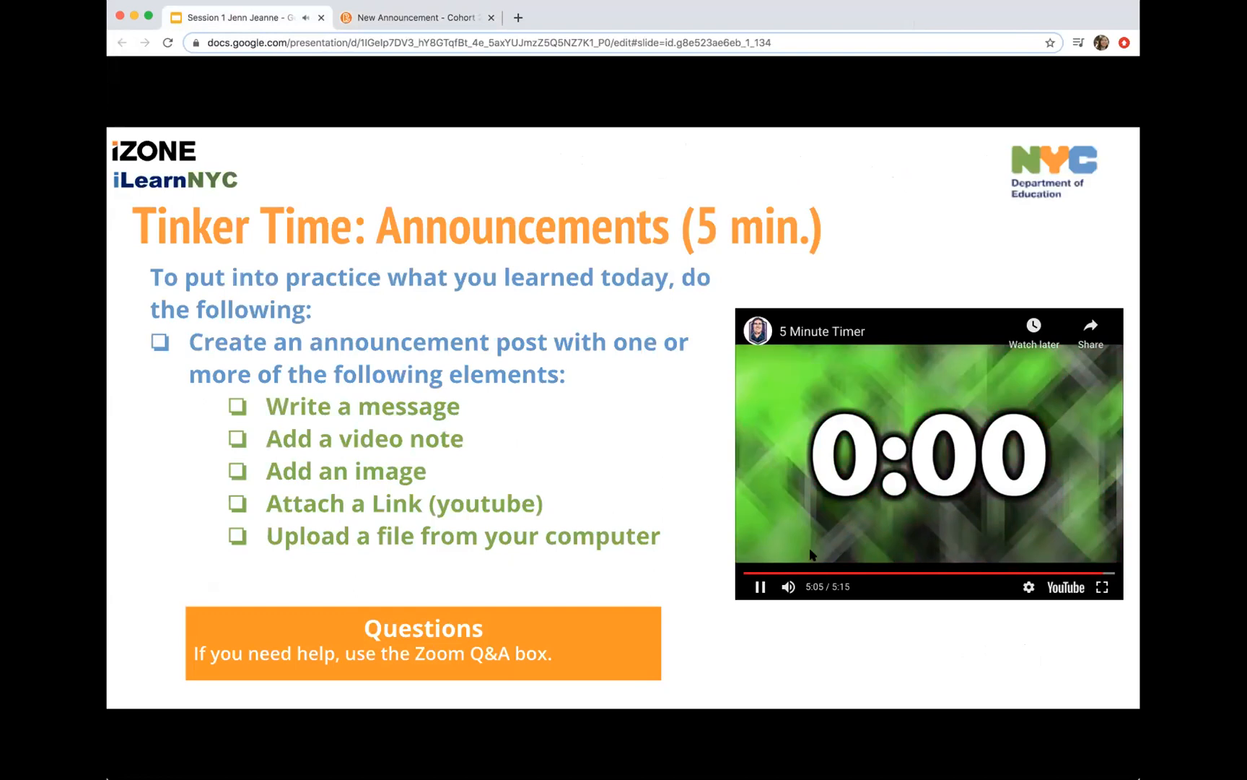
{"action": "left_click", "coordinate": [759, 587]}
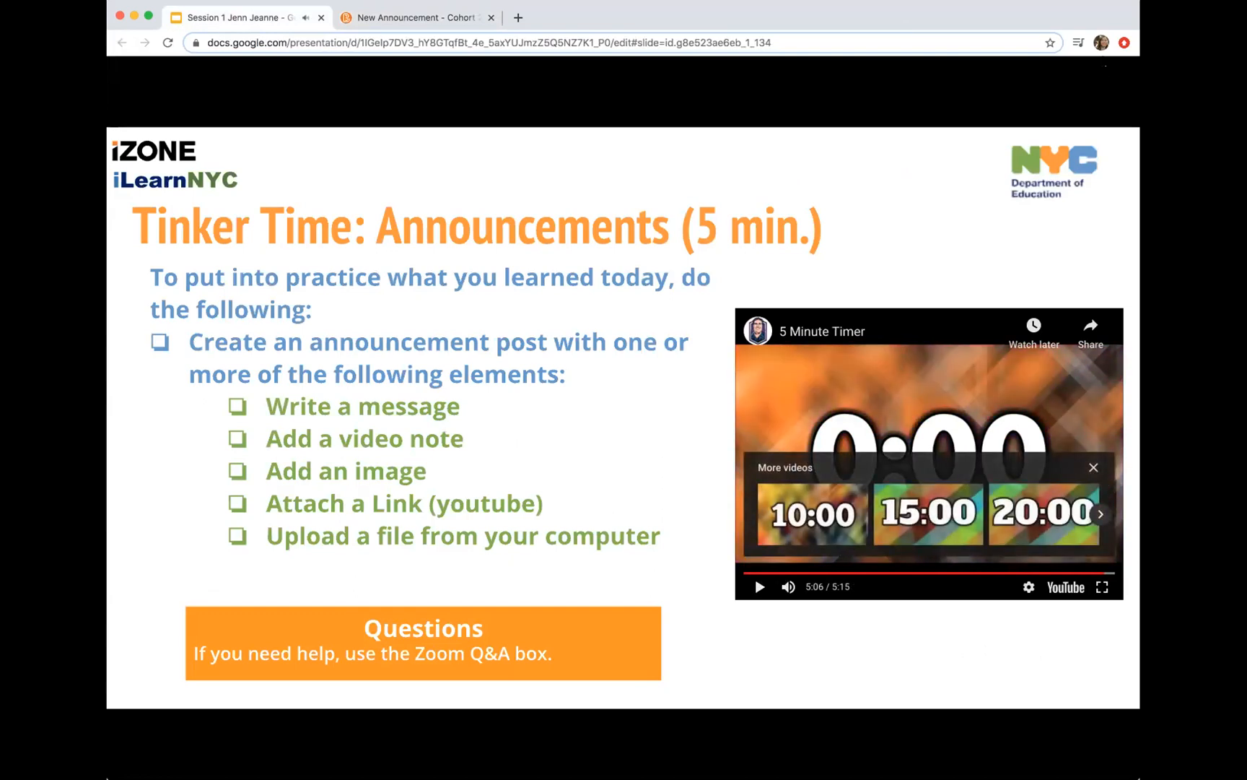
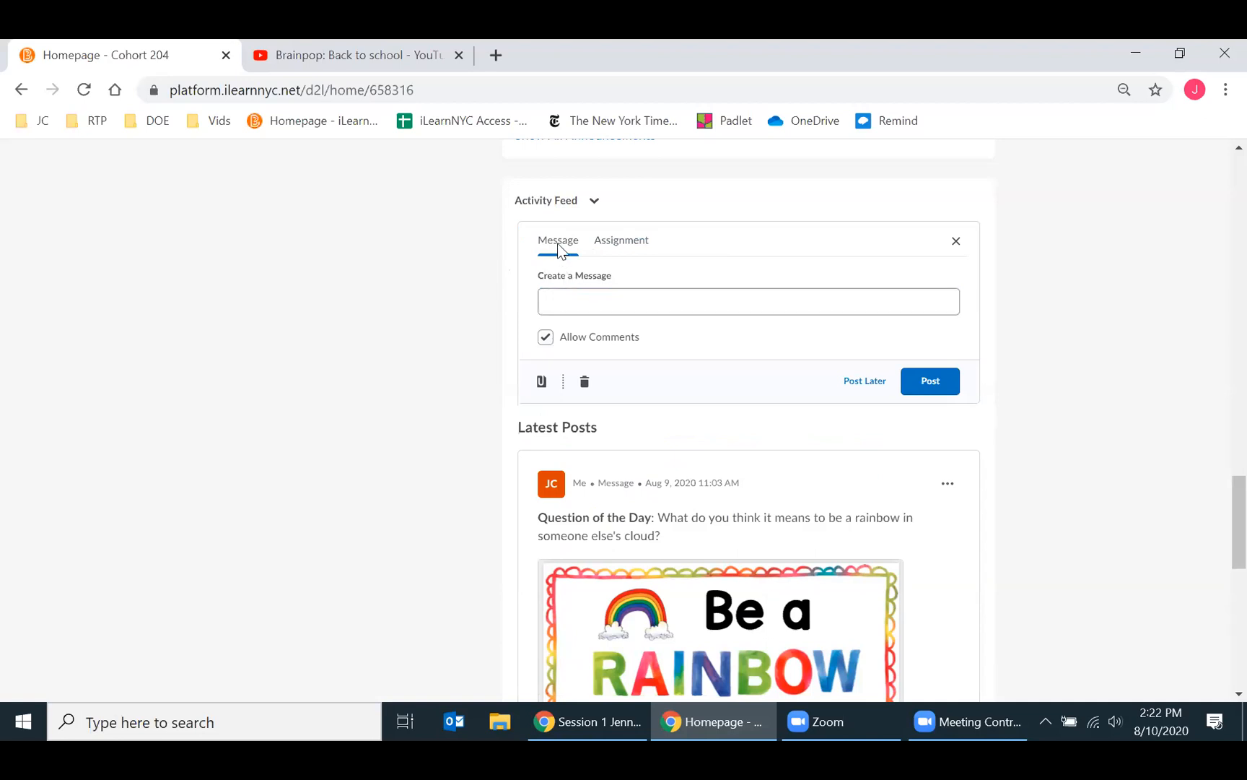
- In the Activity Feed, write the message "Question of the Day: This summer, something new I learned was _____. What I liked about learning this was _____."
{"action": "left_click", "coordinate": [572, 306]}
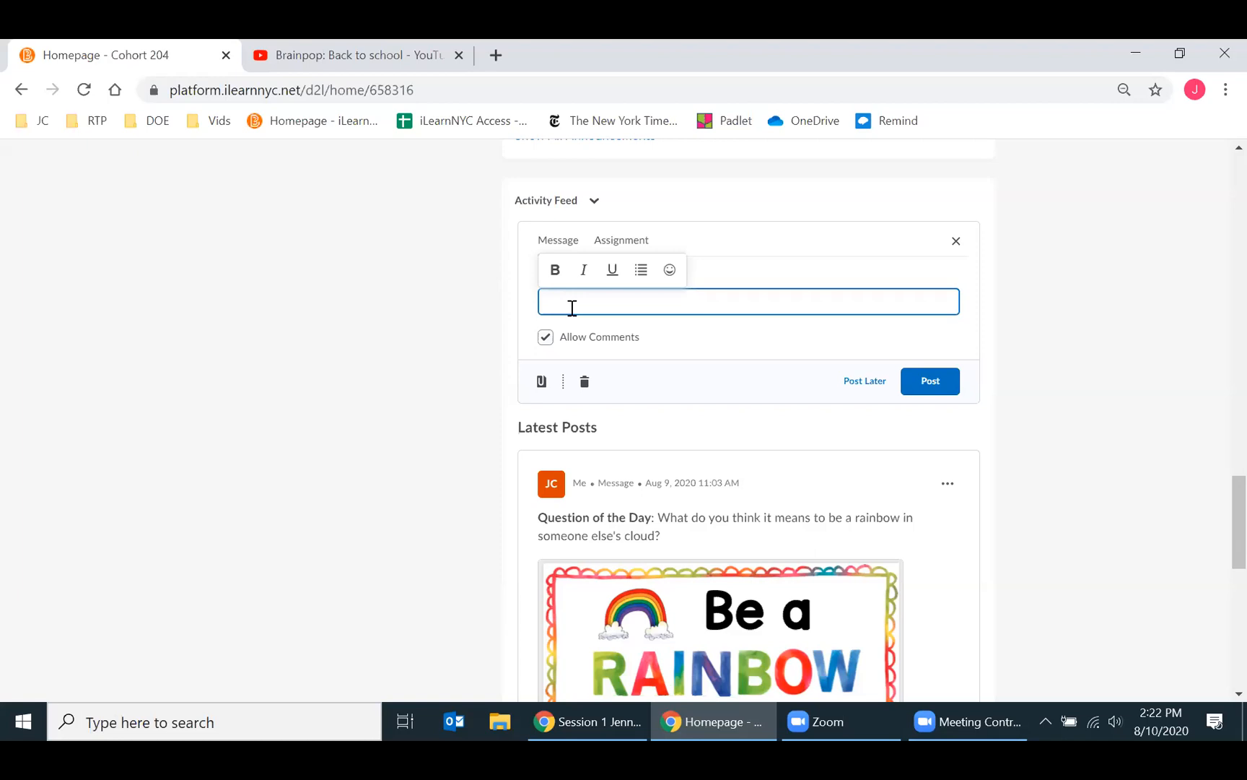
{"action": "type", "text": "Question of the Day:"}
{"action": "type", "text": "This summer, something new I learned"}
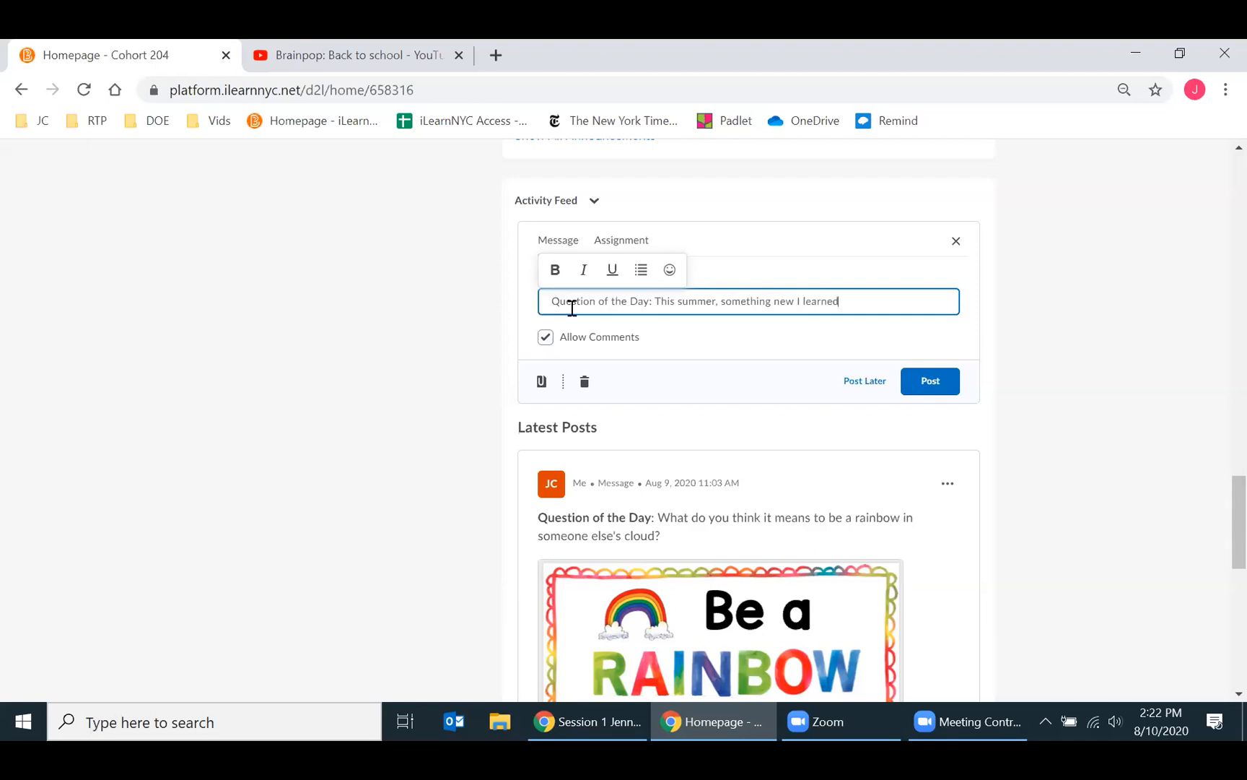
{"action": "type", "text": " was _____. What I liked about learning"}
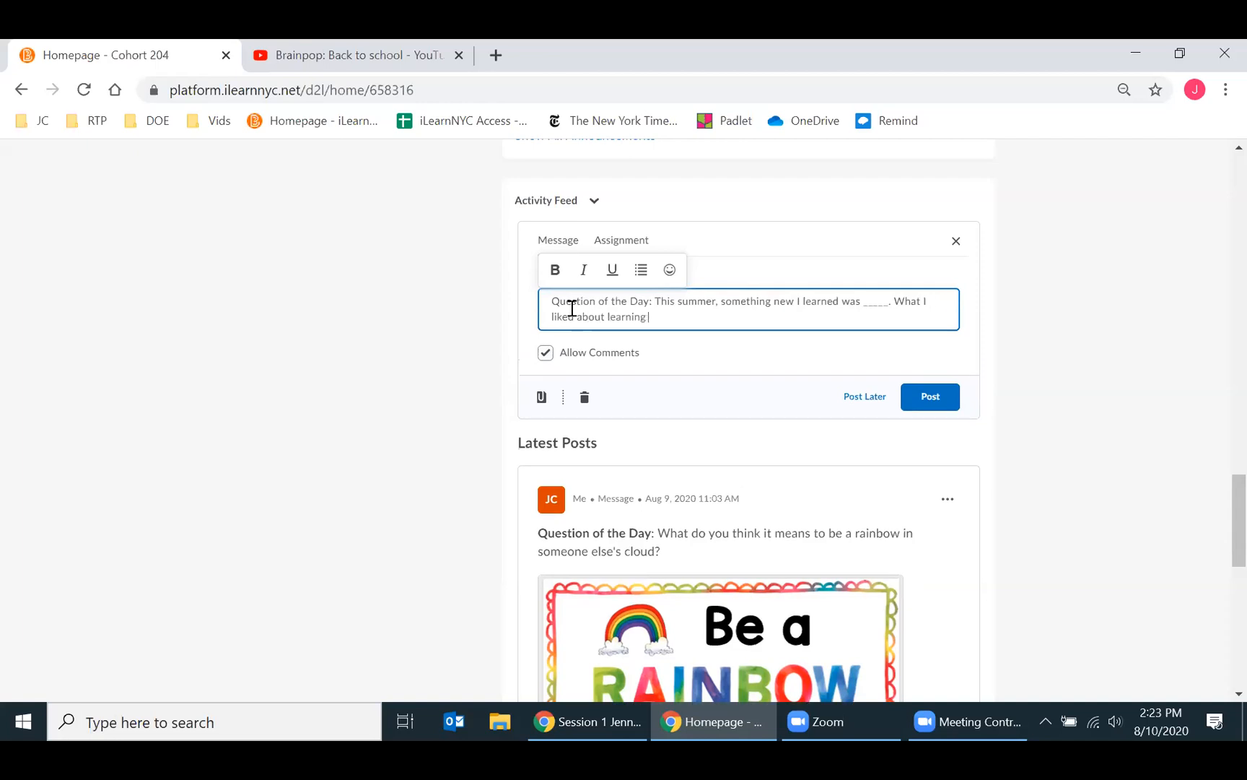
{"action": "type", "text": " this was _____."}
- Make the "Question of the Day:" label at the start of the message bold
{"action": "left_click_drag", "start_coordinate": [656, 301], "coordinate": [533, 308]}
{"action": "left_click", "coordinate": [555, 270]}
{"action": "left_click", "coordinate": [688, 316]}
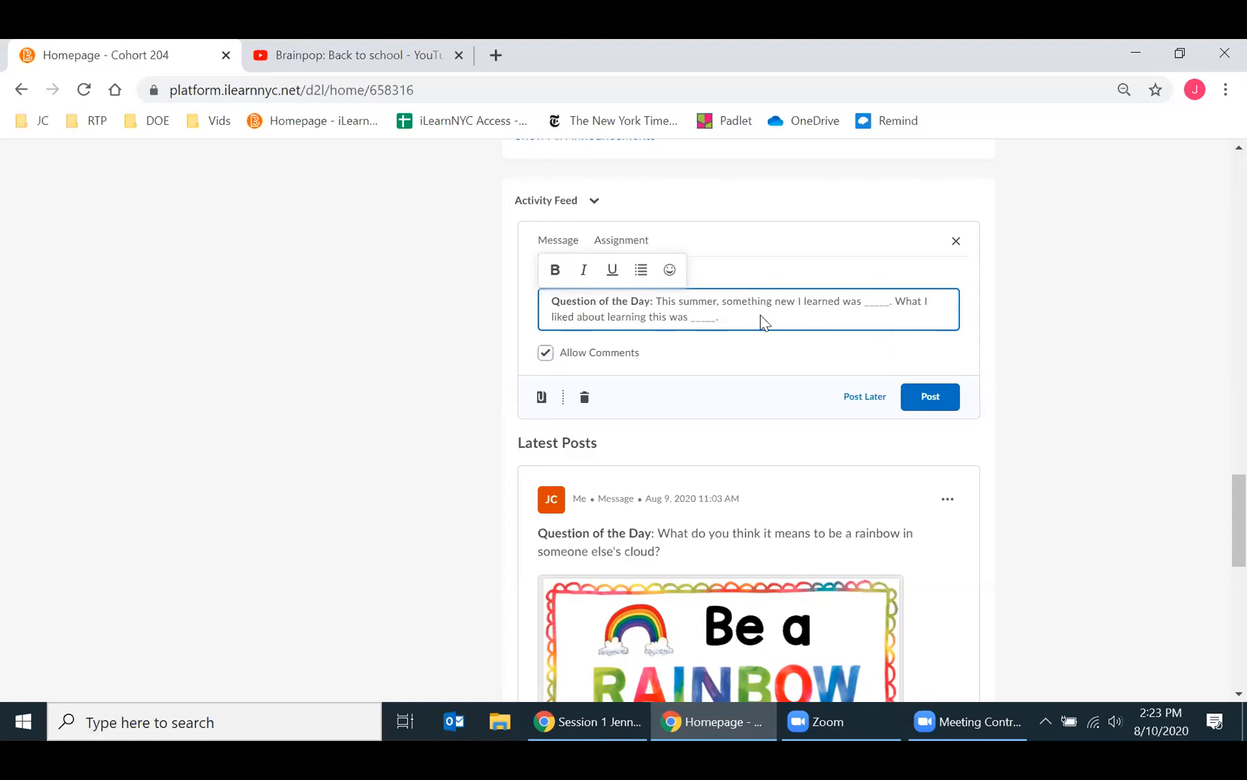
- Start a web link attachment for the message and copy the address of the "Brainpop: Back to school" YouTube video
{"action": "left_click", "coordinate": [541, 399]}
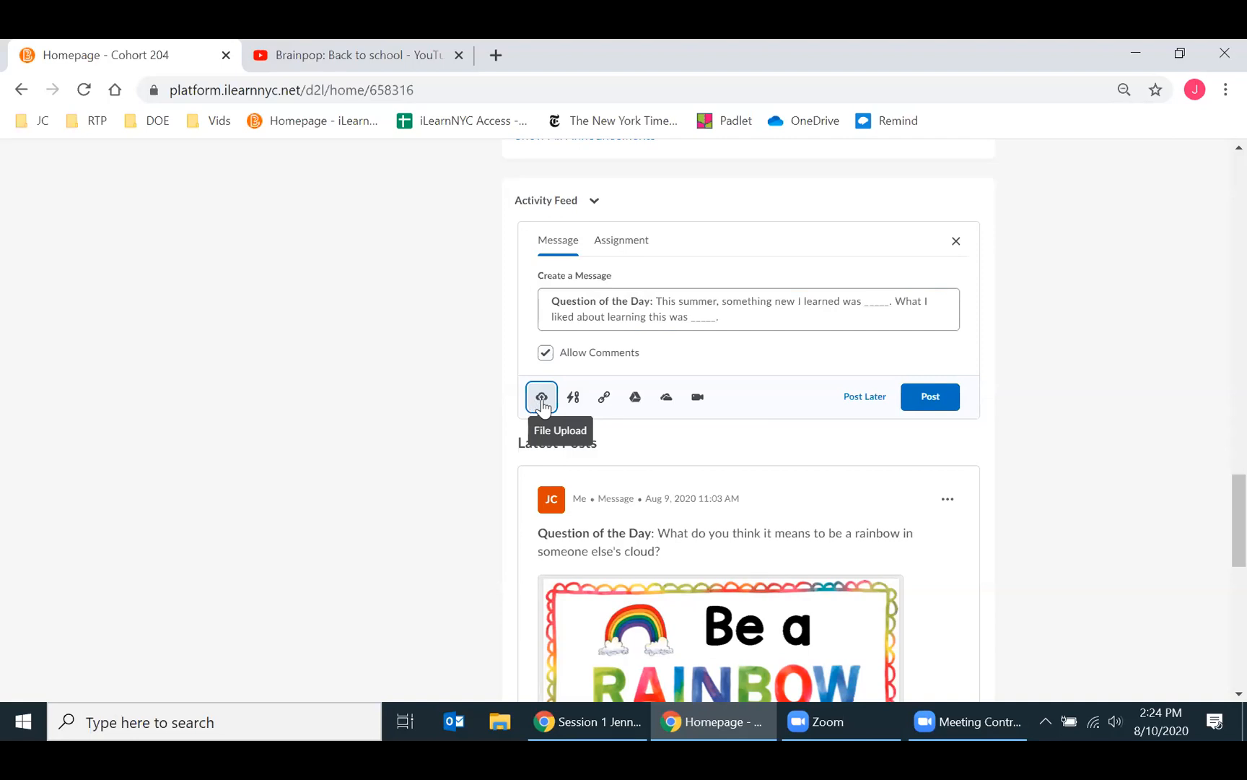
{"action": "left_click", "coordinate": [606, 402]}
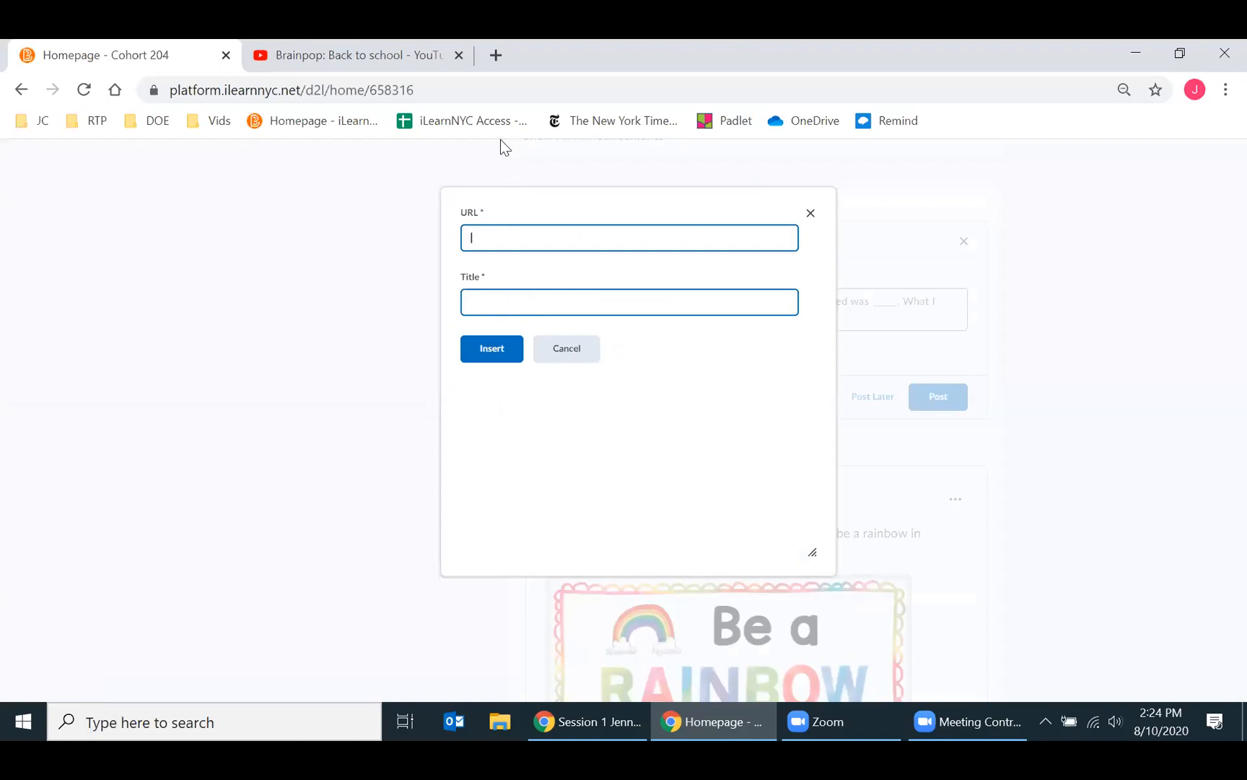
{"action": "left_click", "coordinate": [310, 57]}
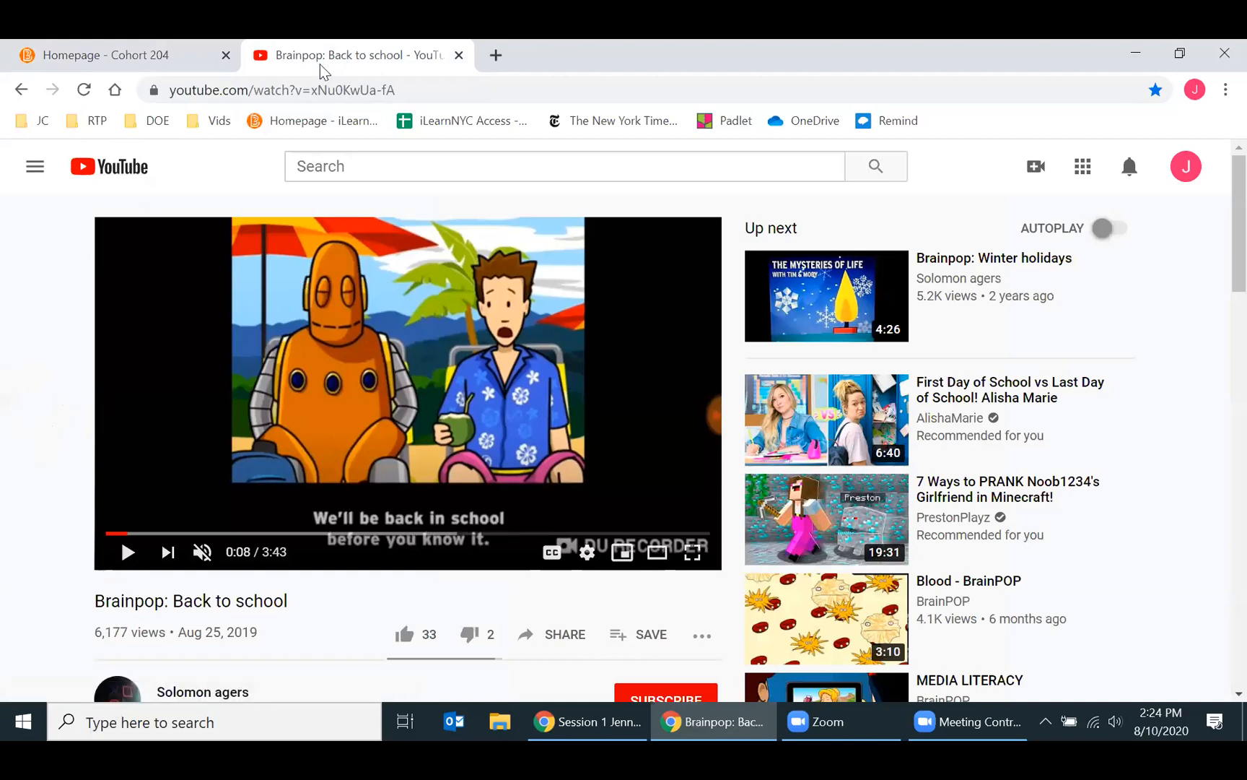
{"action": "left_click", "coordinate": [410, 87]}
{"action": "key", "text": "ctrl+c"}
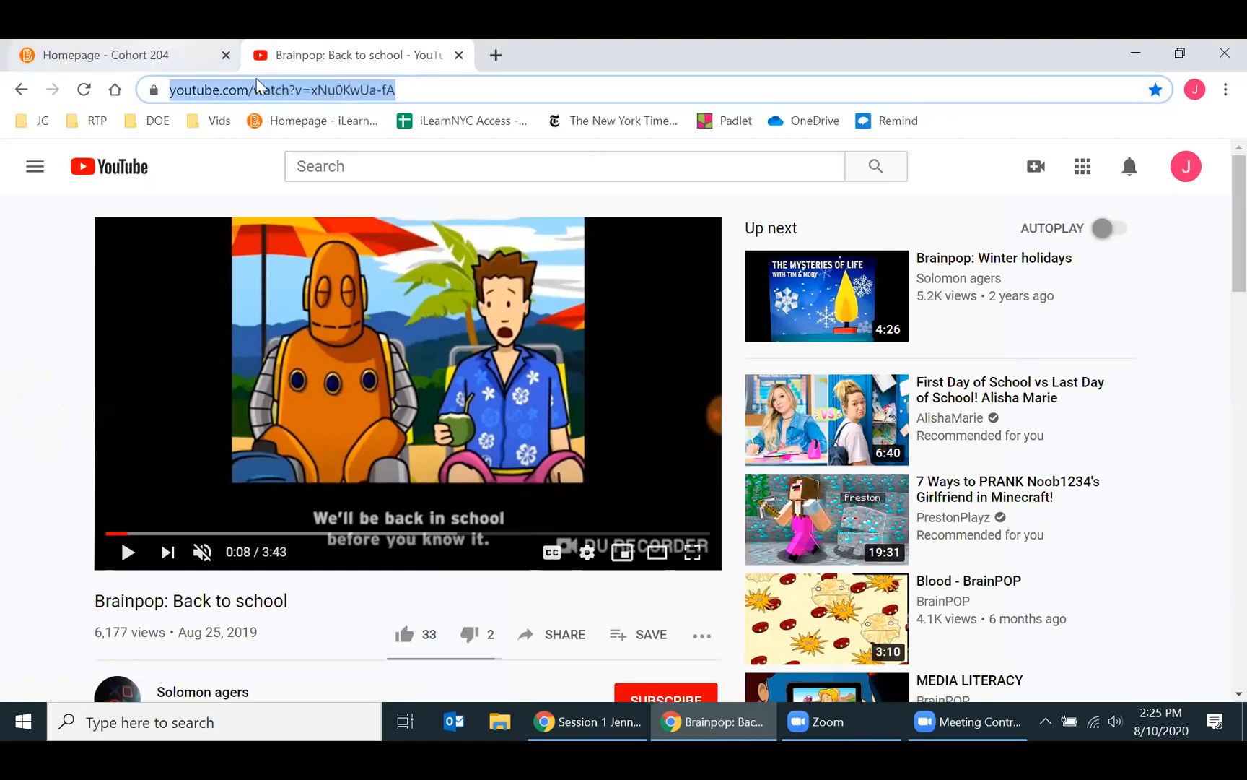
- Attach the copied YouTube video address to the Activity Feed message as a link titled "Back to School"
{"action": "left_click", "coordinate": [148, 58]}
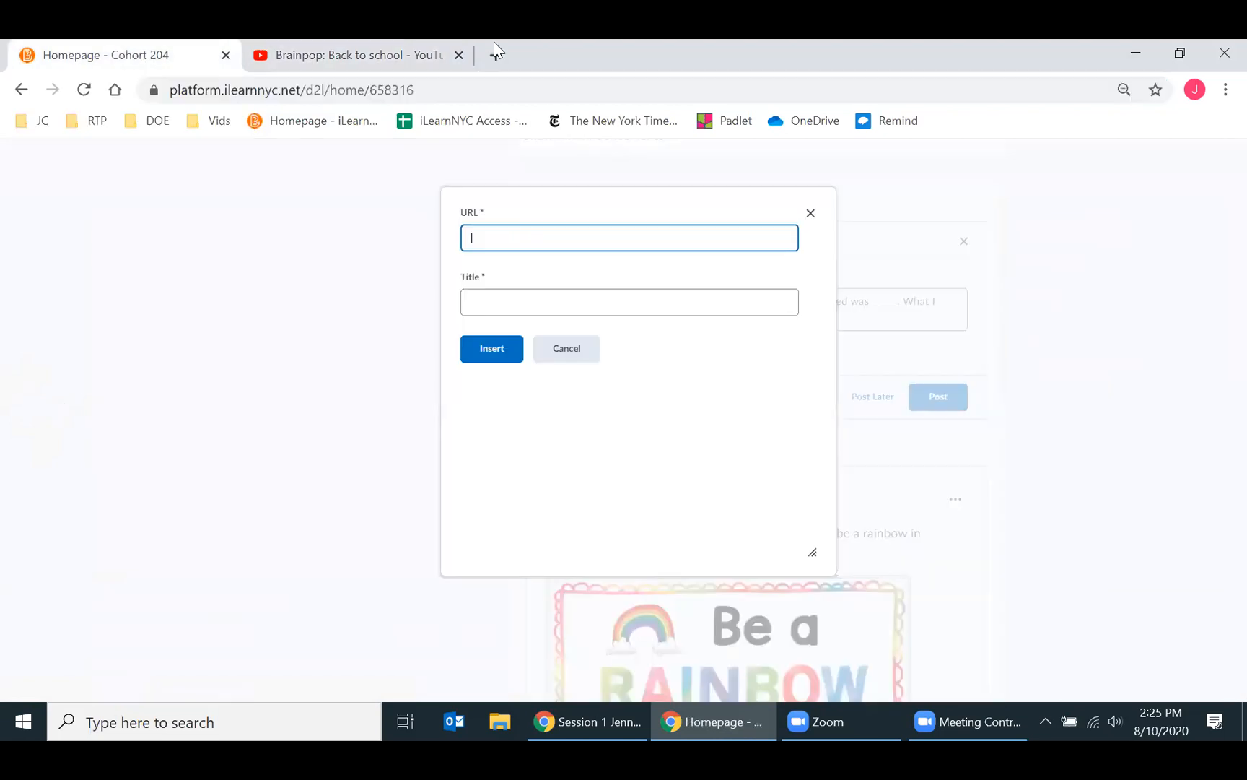
{"action": "left_click", "coordinate": [532, 239]}
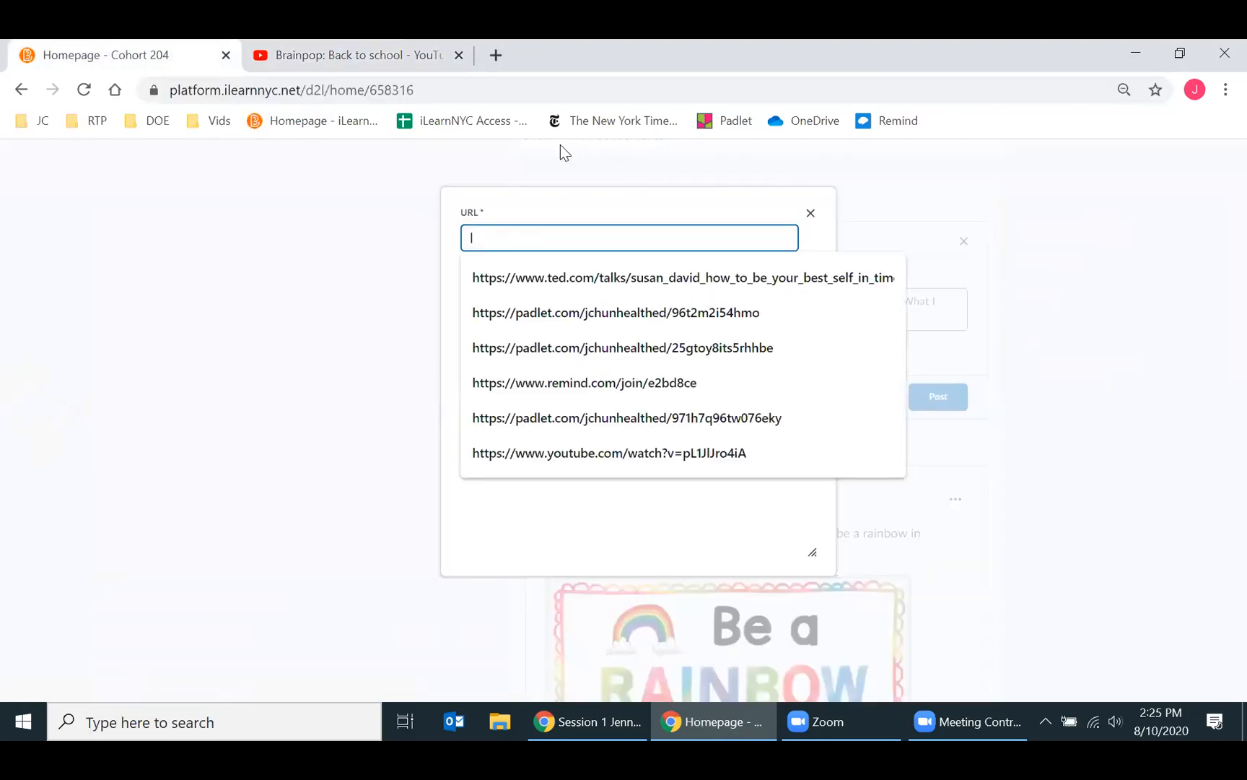
{"action": "key", "text": "ctrl+v"}
{"action": "left_click", "coordinate": [511, 292]}
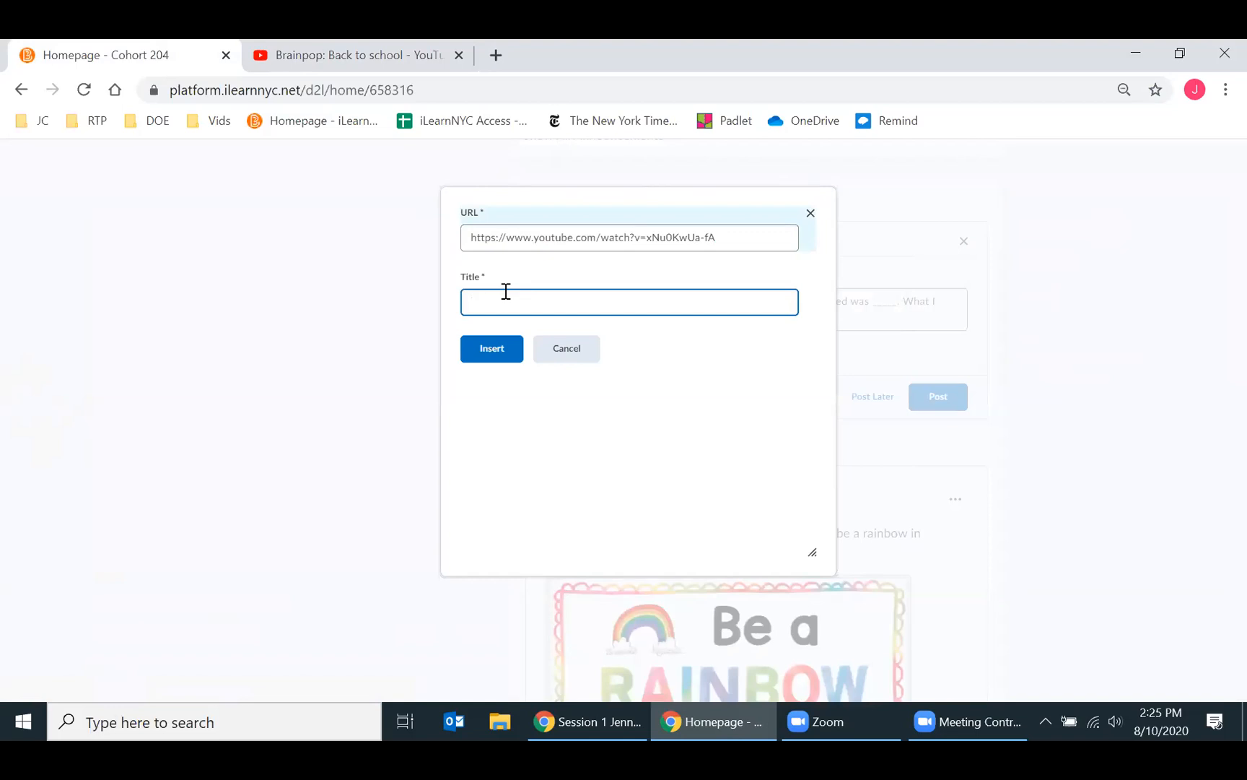
{"action": "type", "text": "Back to School"}
{"action": "left_click", "coordinate": [482, 350]}
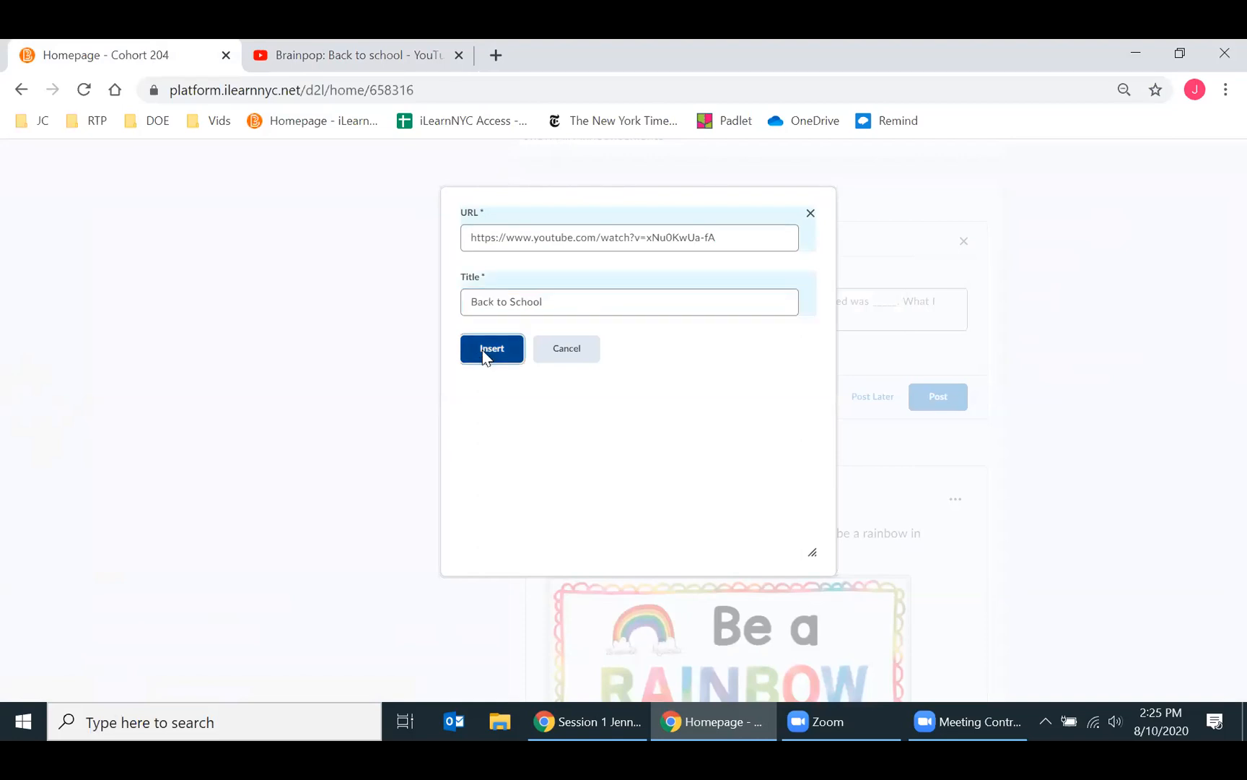
{"action": "left_click", "coordinate": [653, 303]}
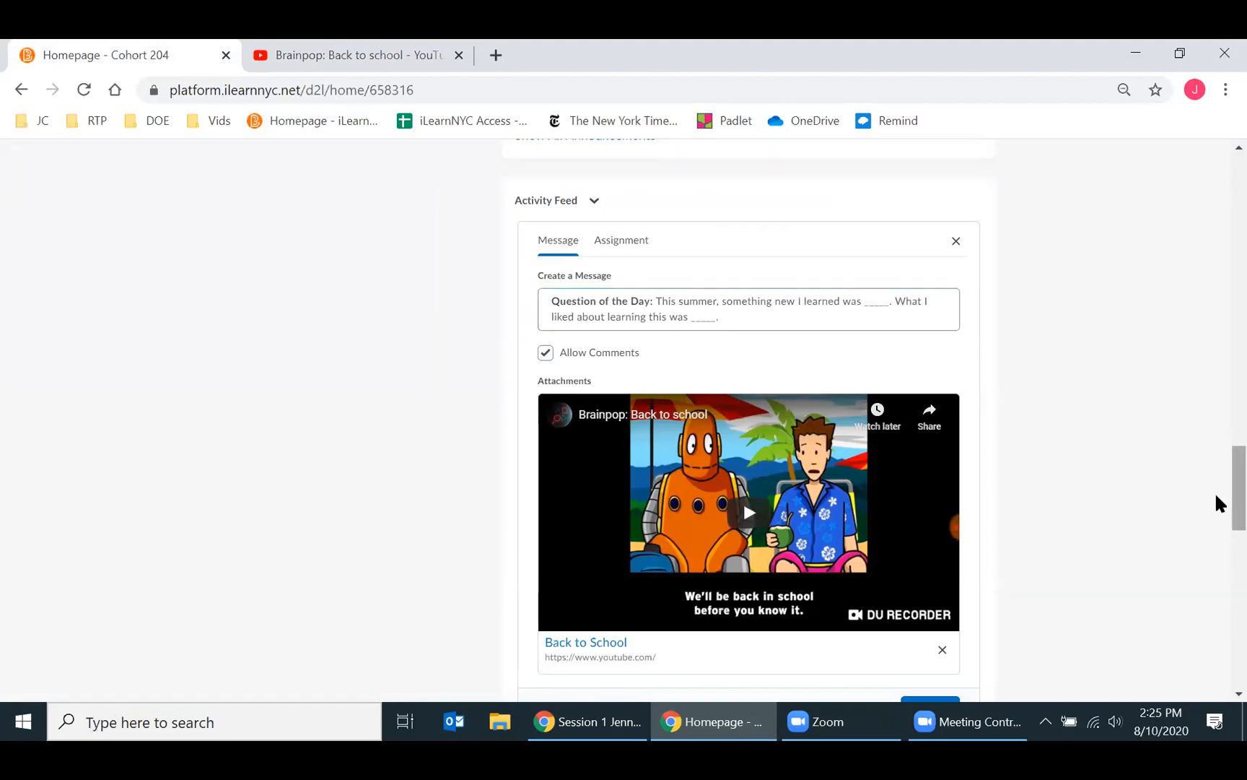
- Insert "Watch this mini-movie and answer the" before "Question of the Day:" at the start of the message
{"action": "scroll", "coordinate": [1218, 507], "scroll_direction": "down", "scroll_amount": 1}
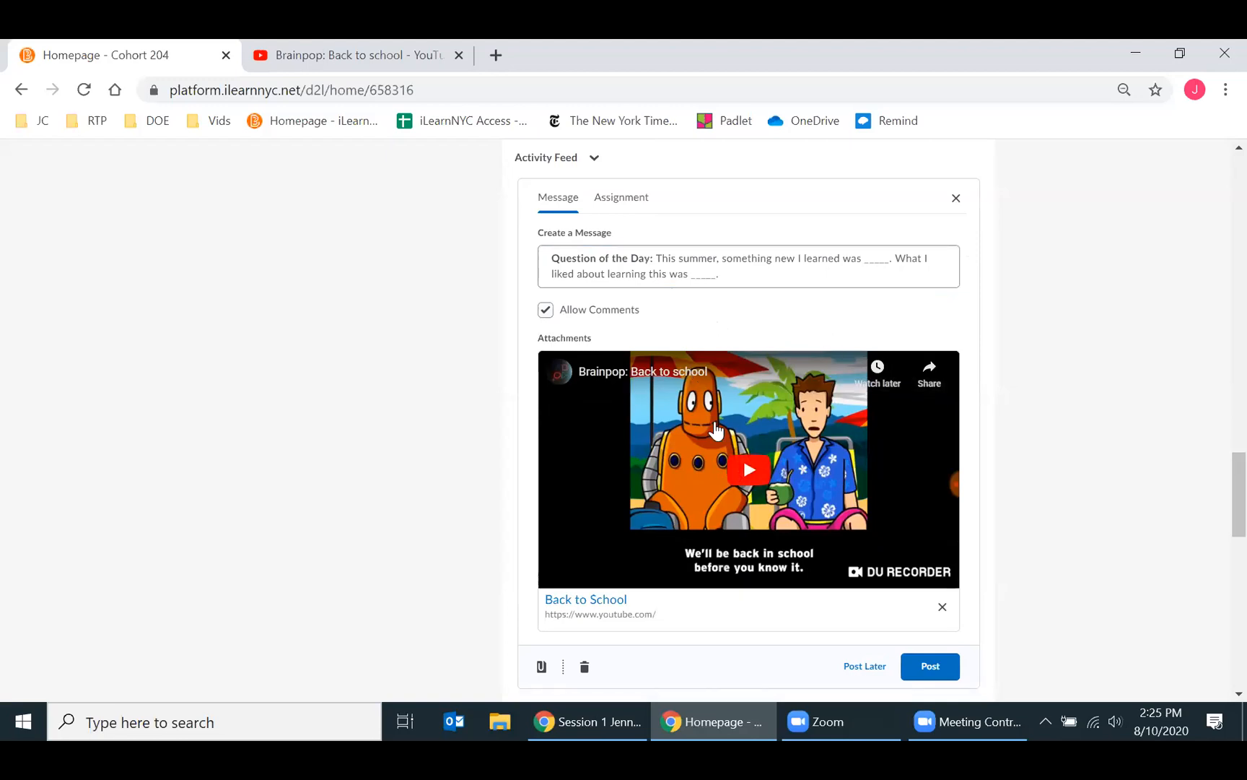
{"action": "left_click", "coordinate": [553, 259]}
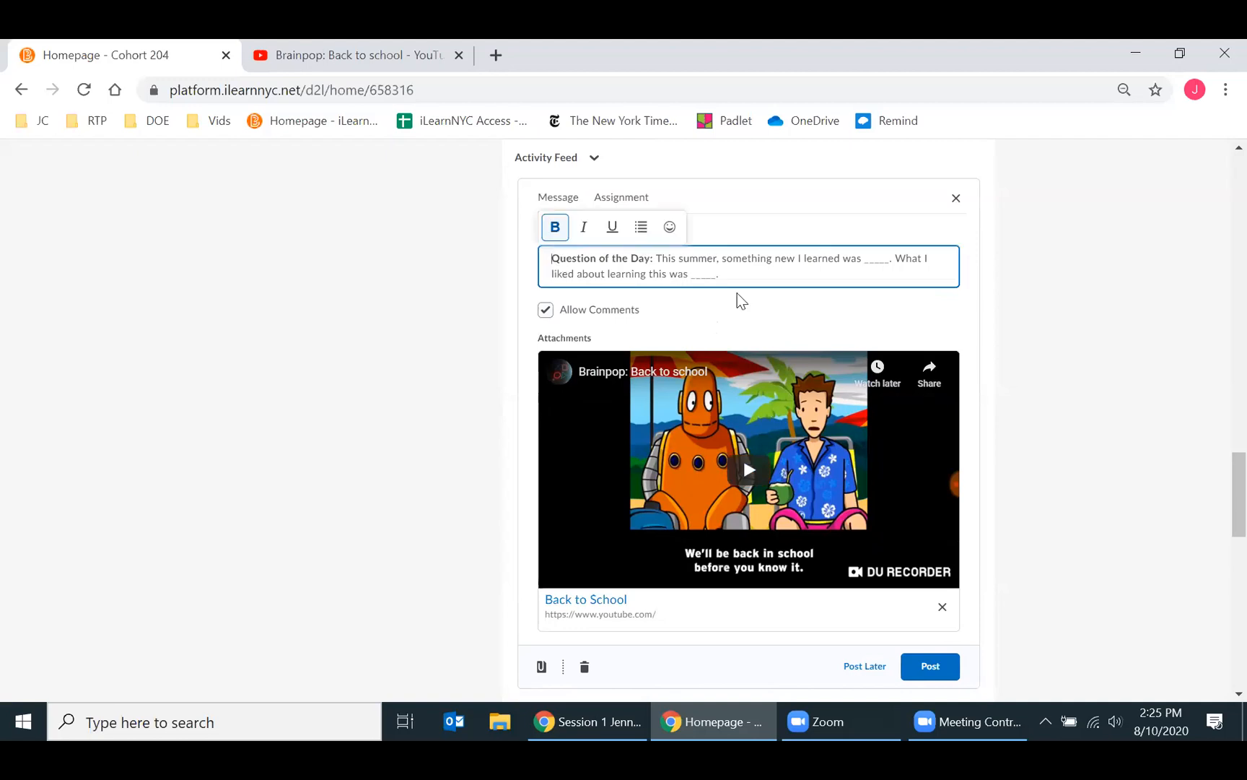
{"action": "type", "text": "Watch thi"}
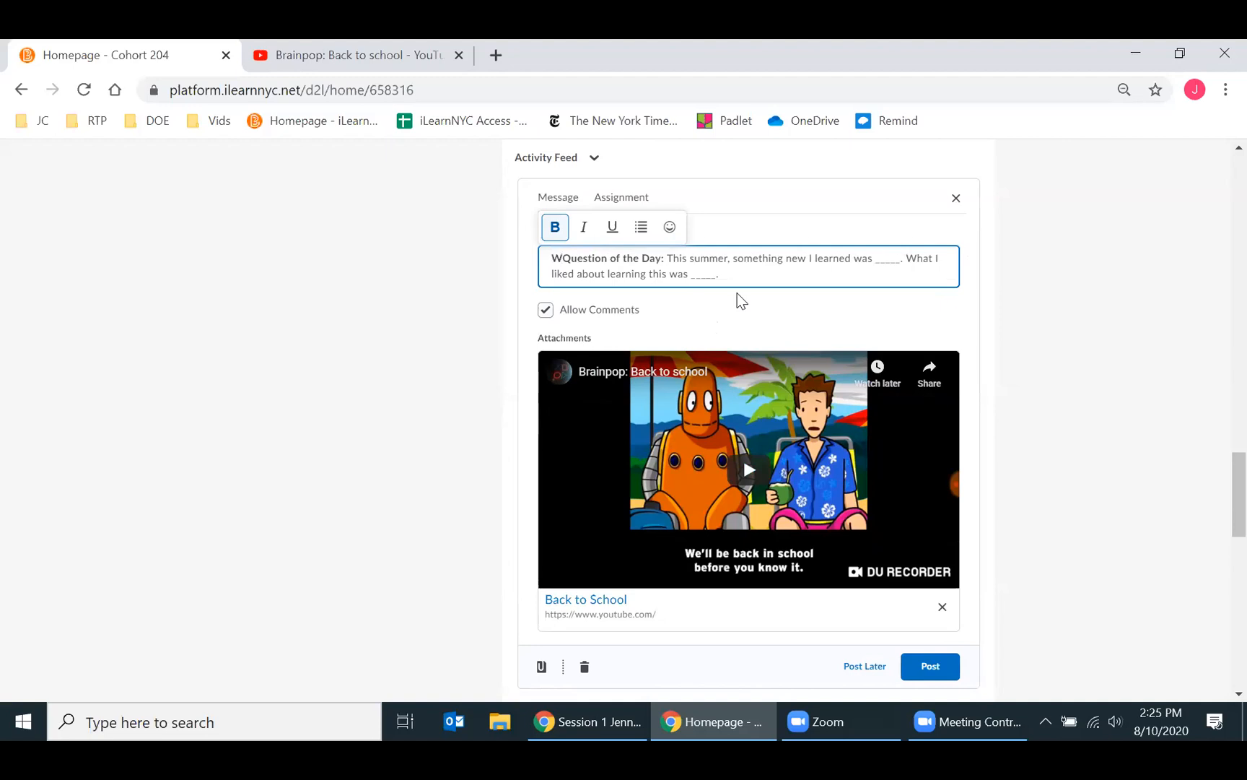
{"action": "type", "text": "s"}
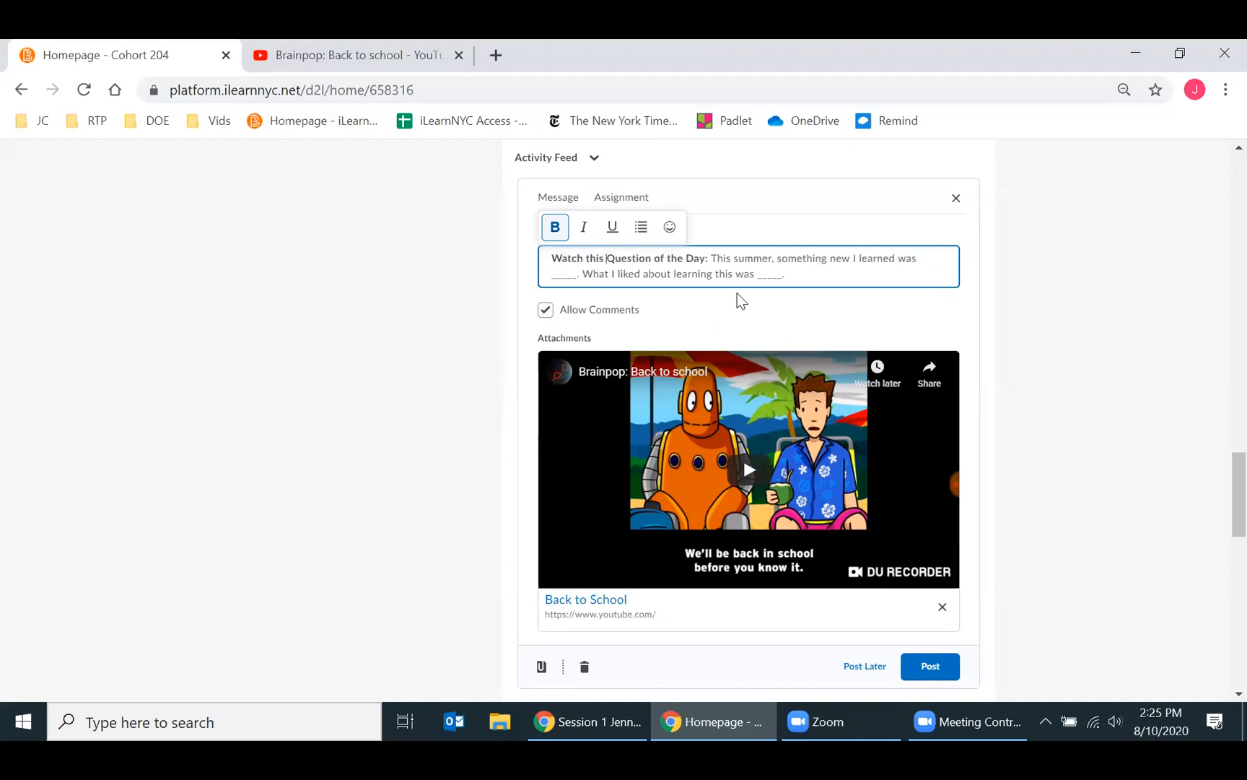
{"action": "type", "text": " mini-movie and answer"}
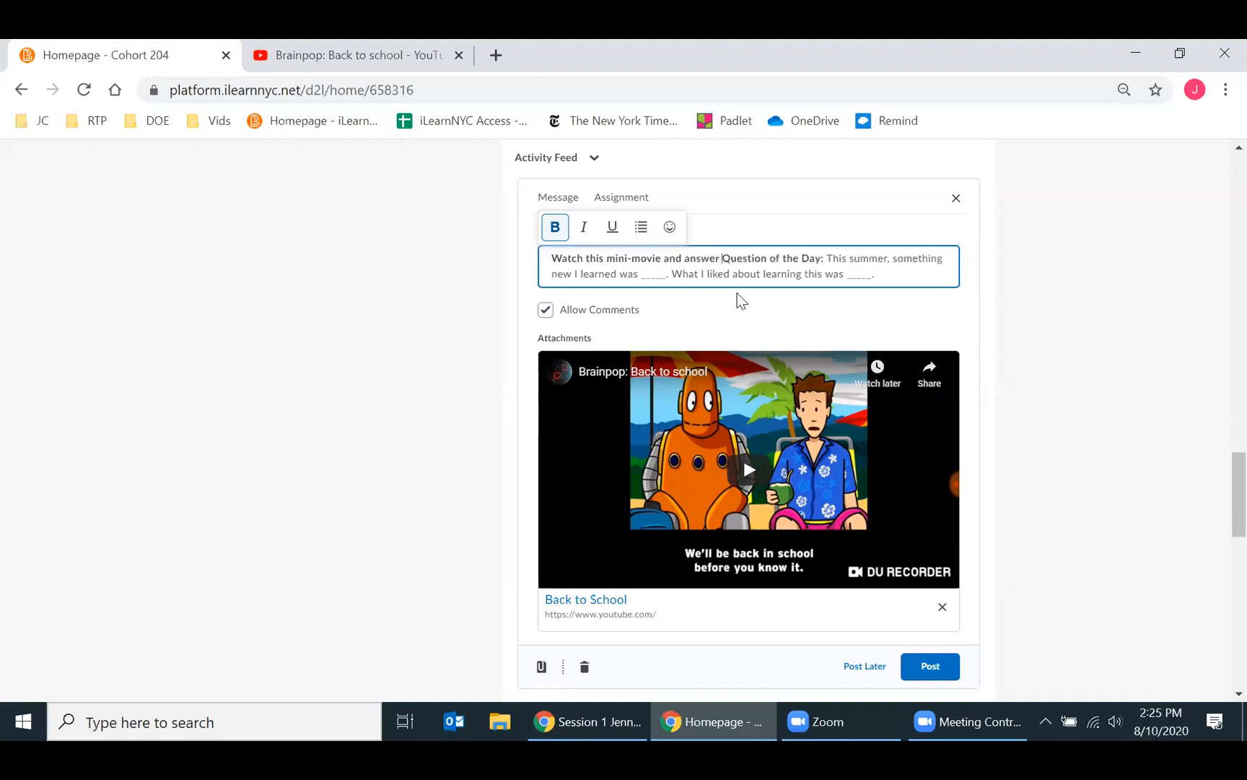
{"action": "type", "text": " the"}
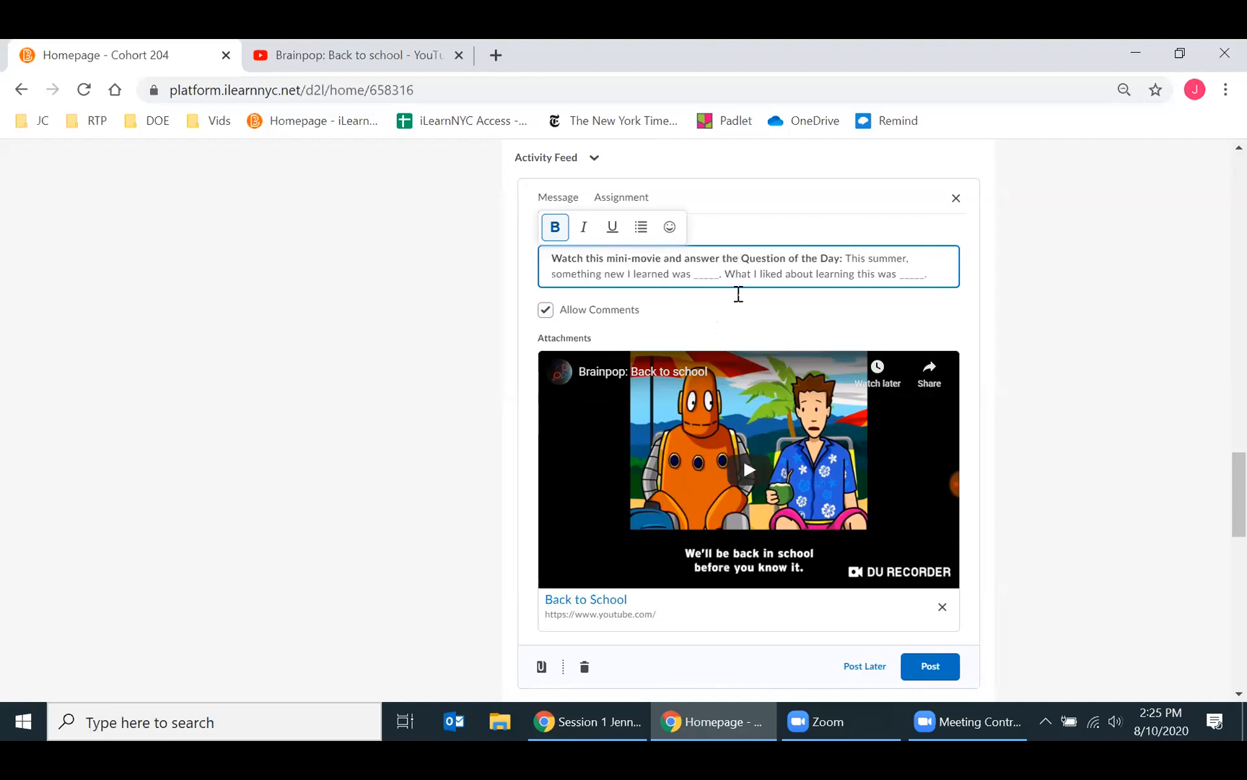
- Remove the bold from "Watch this mini-movie and answer the Question of the Day:" in the message
{"action": "left_click_drag", "start_coordinate": [844, 257], "coordinate": [509, 260]}
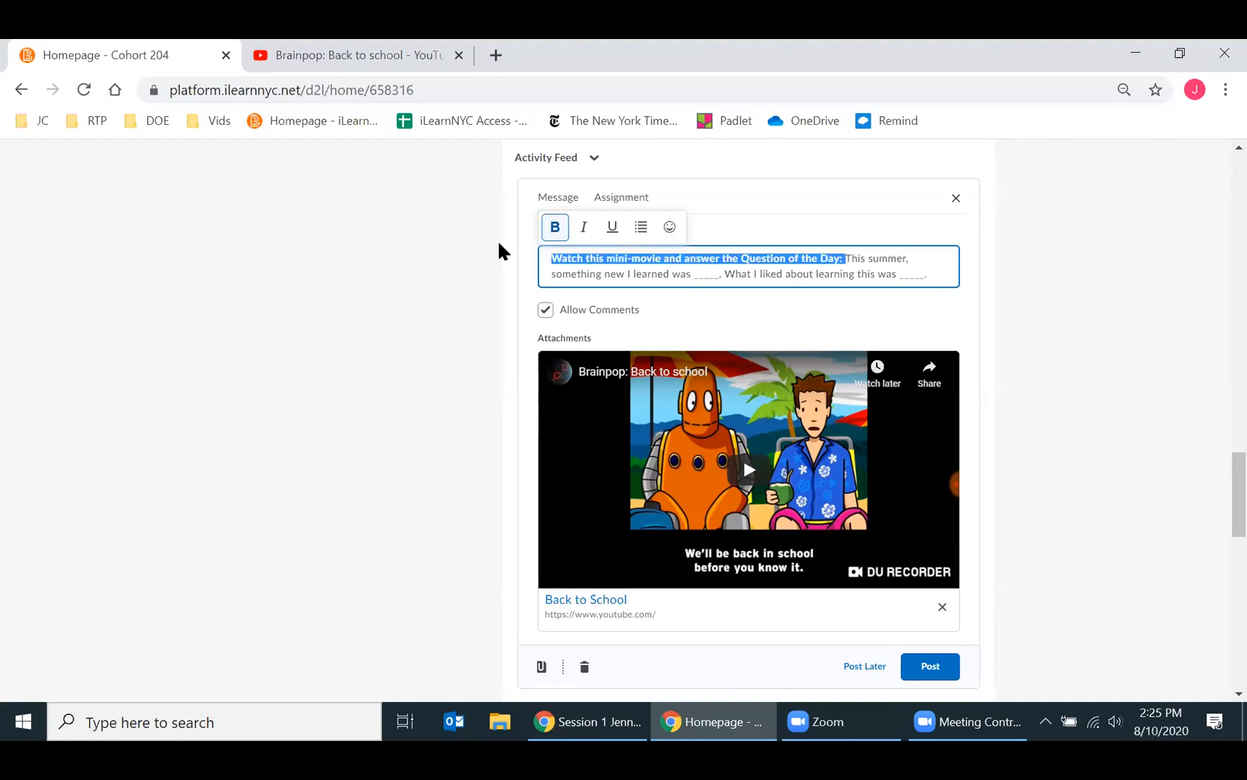
{"action": "left_click", "coordinate": [555, 227]}
{"action": "left_click", "coordinate": [651, 257]}
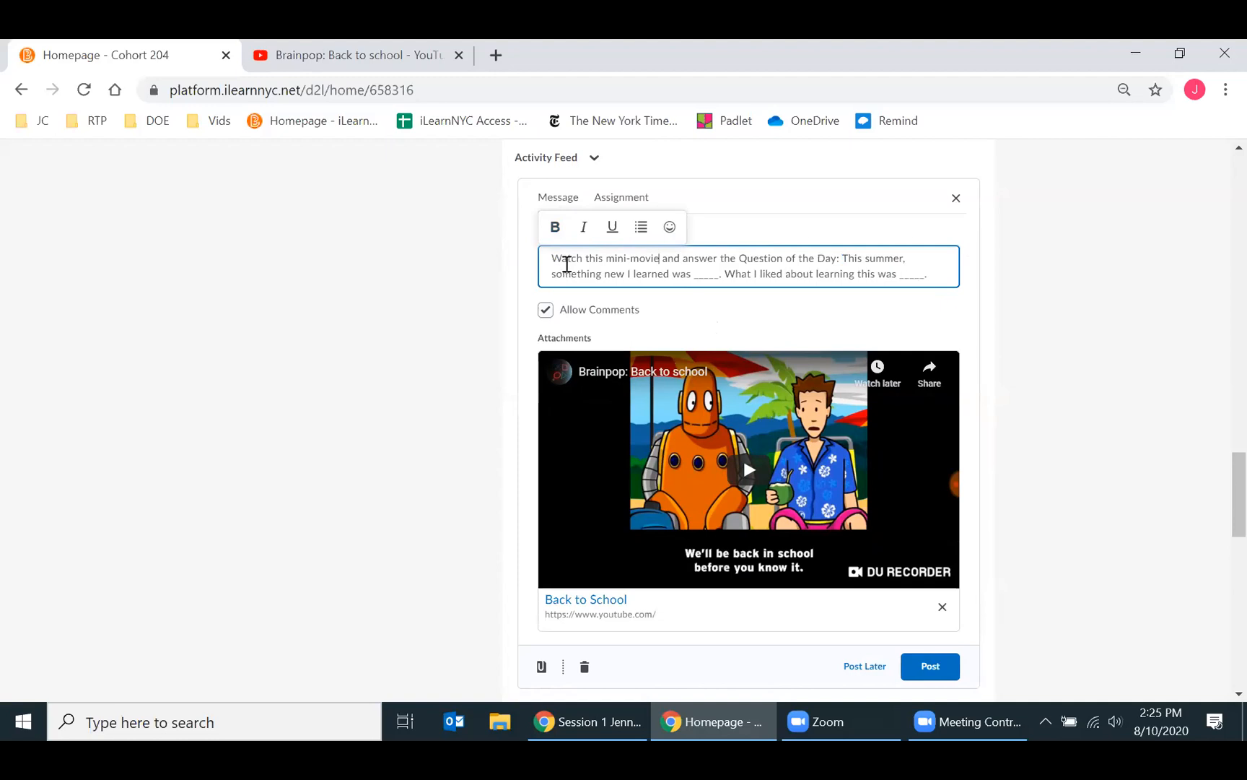
- Try underlining the words "Watch" and "answer" in the message
{"action": "double_click", "coordinate": [566, 260]}
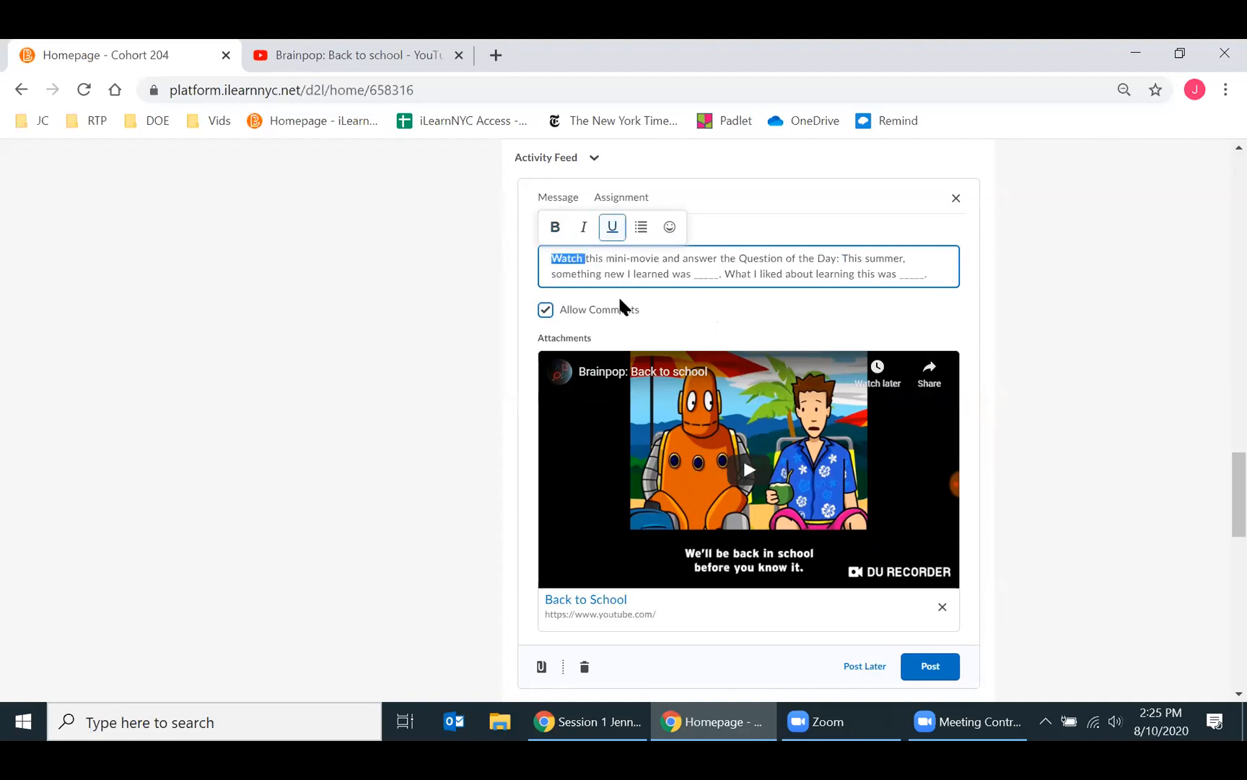
{"action": "double_click", "coordinate": [702, 258]}
{"action": "left_click", "coordinate": [610, 228]}
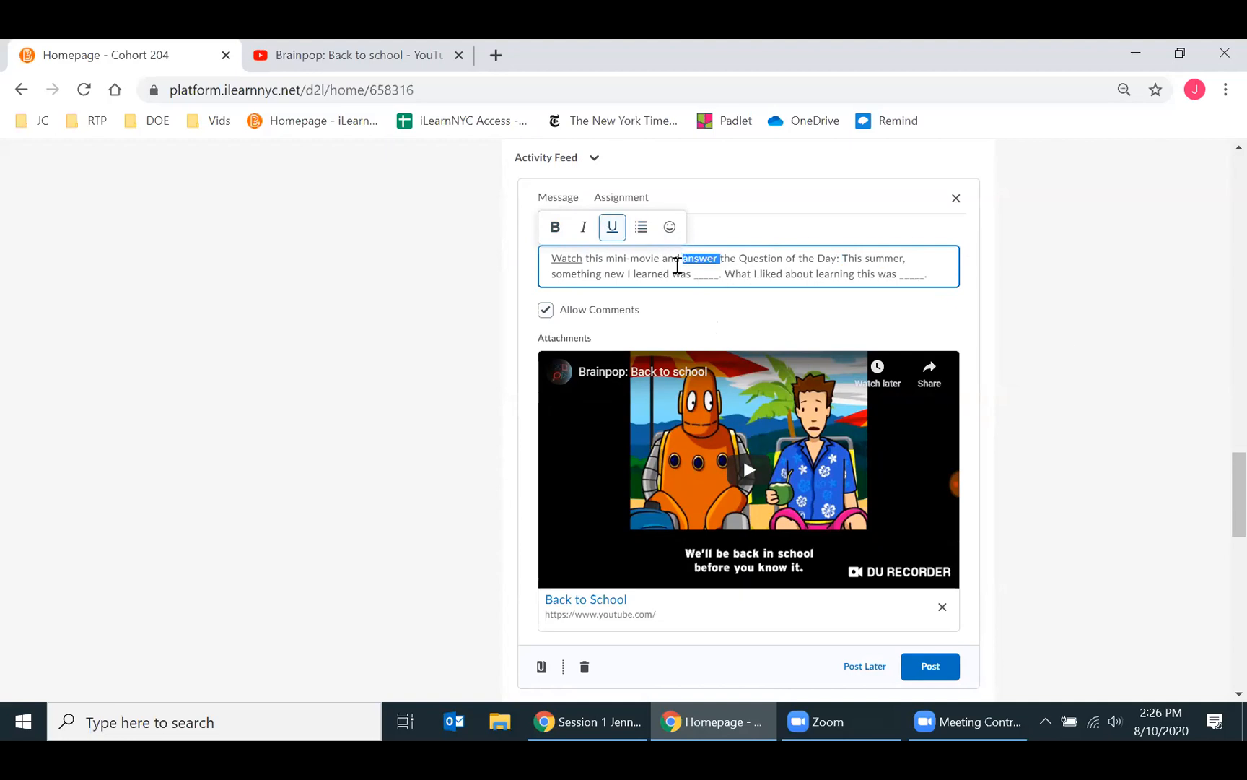
{"action": "left_click", "coordinate": [614, 227]}
- Make only the words "answer" and "Watch" bold in the message
{"action": "left_click", "coordinate": [556, 228]}
{"action": "double_click", "coordinate": [567, 258]}
{"action": "left_click", "coordinate": [555, 228]}
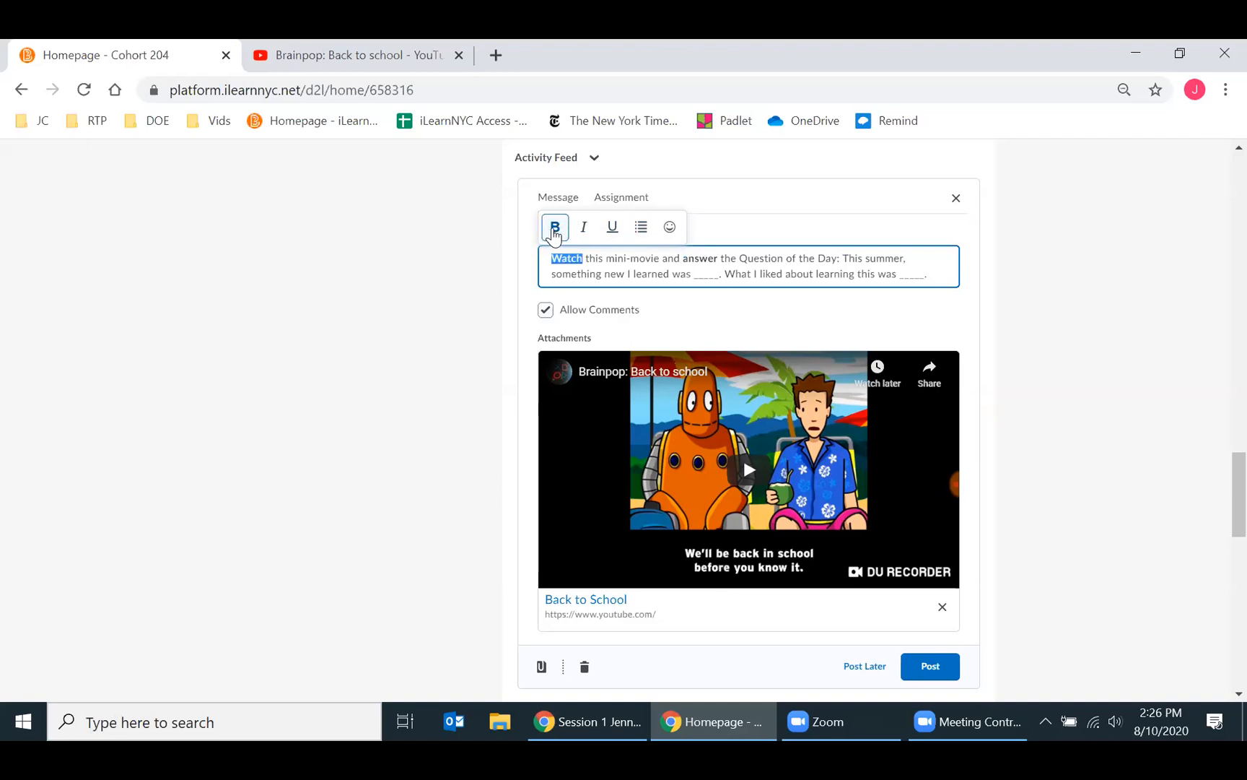
{"action": "left_click", "coordinate": [748, 274]}
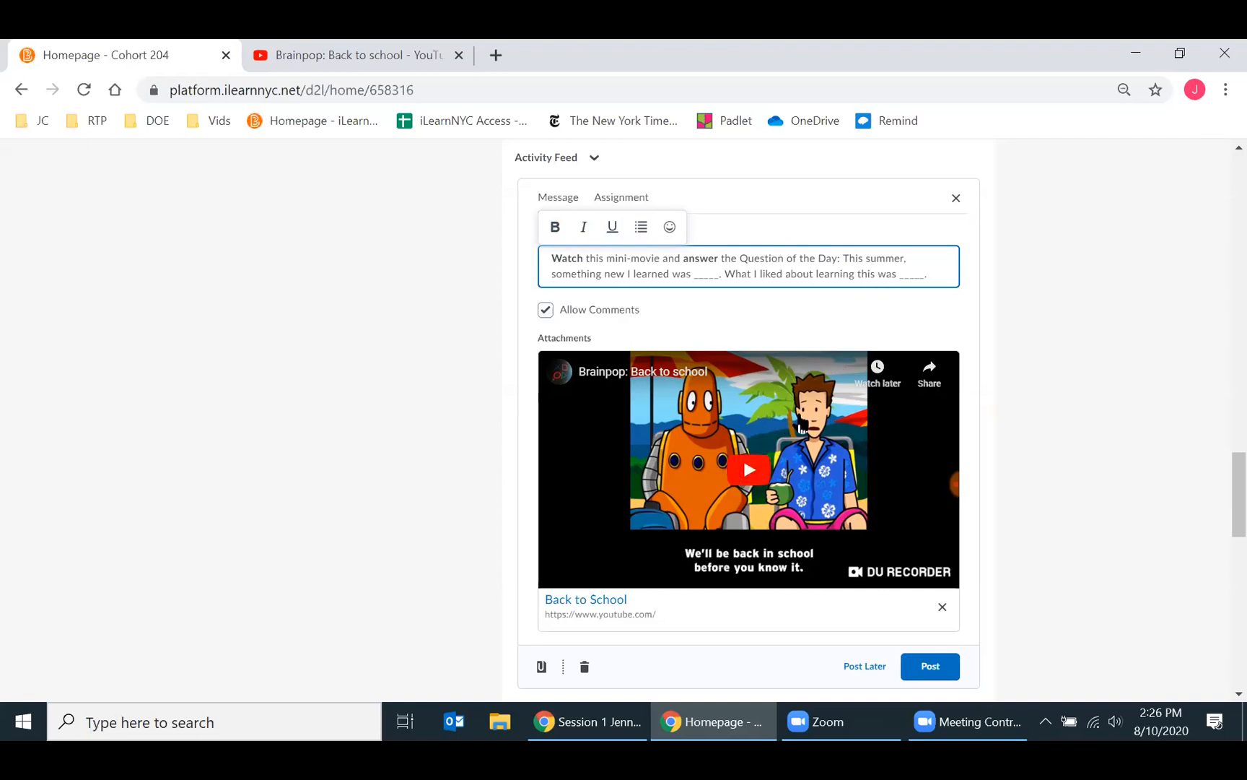
- Review the Allow Comments option and the Post Later date and time settings, and close them without scheduling the message
{"action": "left_click", "coordinate": [546, 310]}
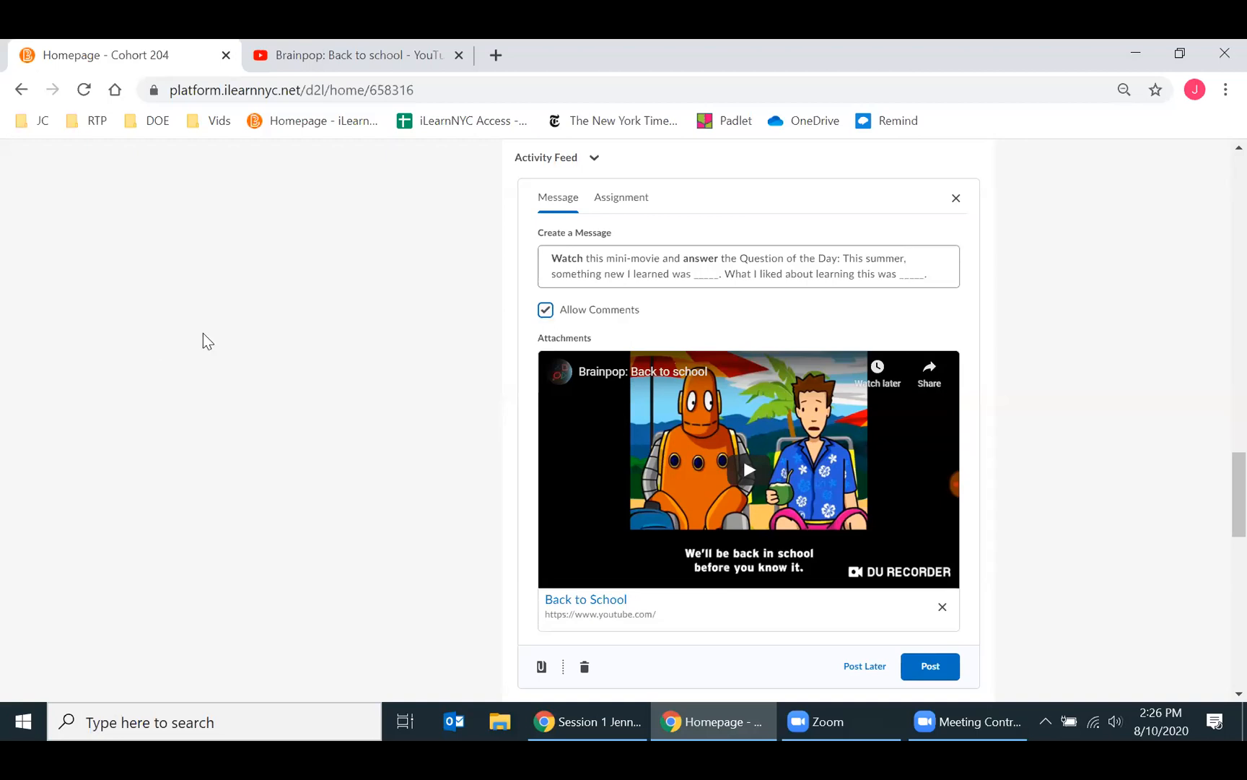
{"action": "scroll", "coordinate": [1219, 493], "scroll_direction": "down", "scroll_amount": 2}
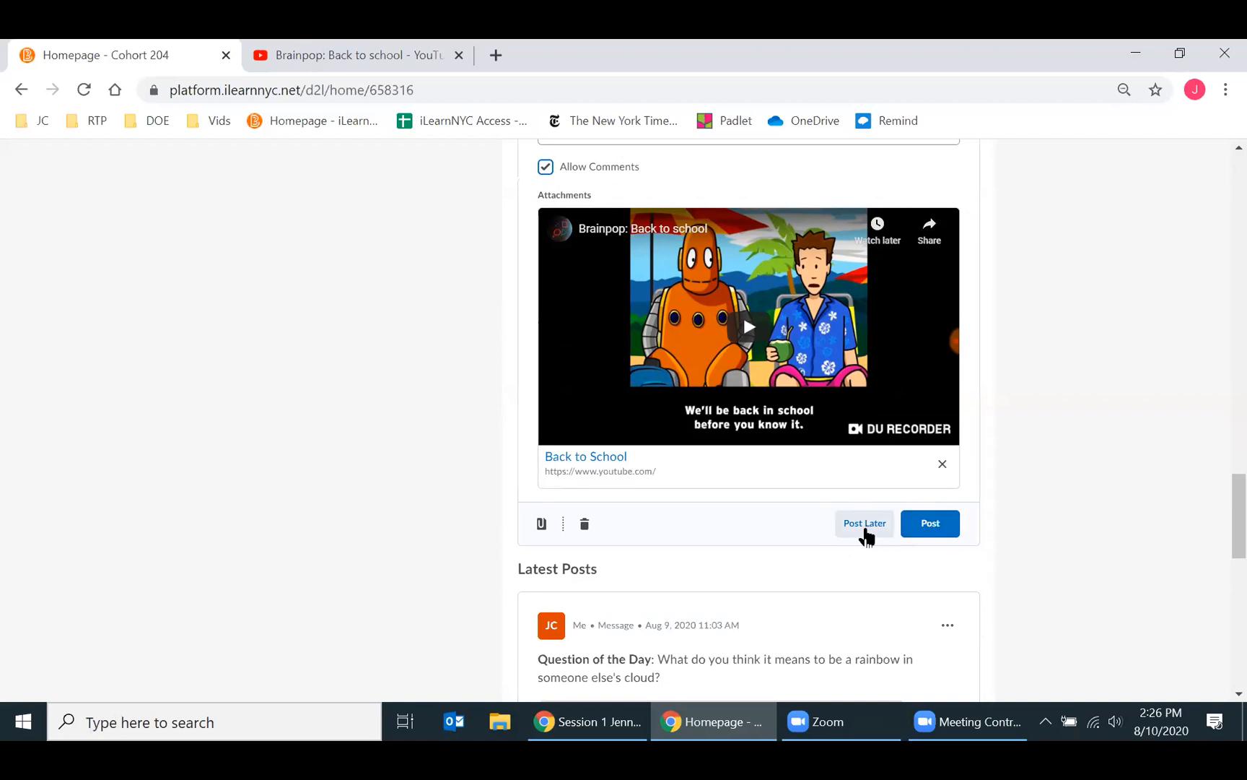
{"action": "left_click", "coordinate": [867, 535]}
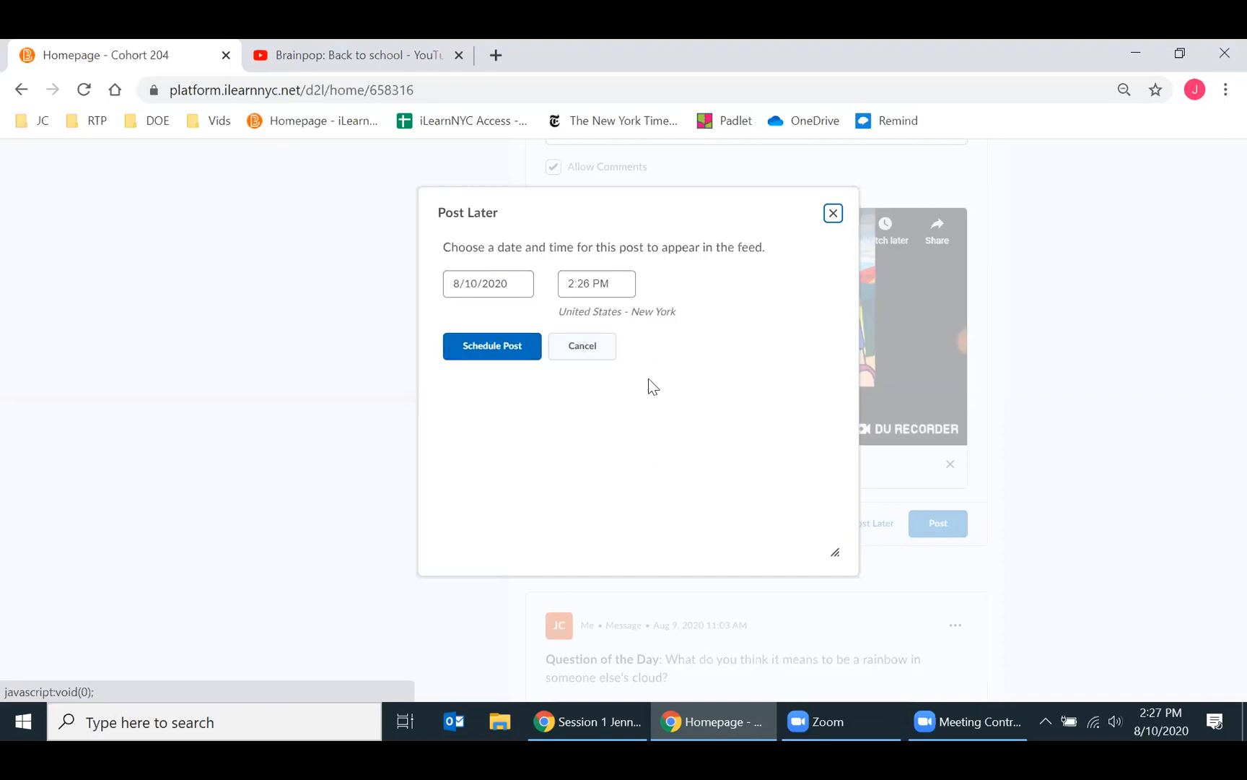
{"action": "left_click", "coordinate": [594, 351]}
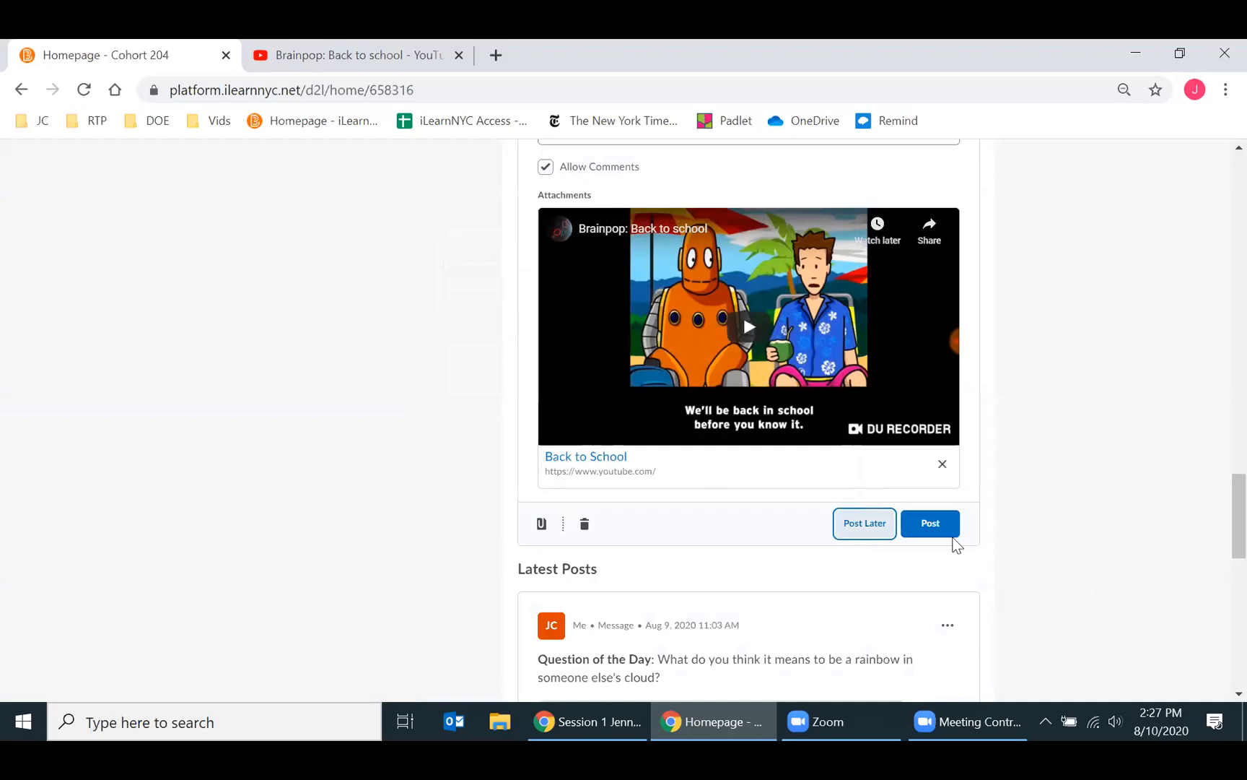
- Post the message with its attached video to the Activity Feed right away and view the new post
{"action": "left_click", "coordinate": [946, 532]}
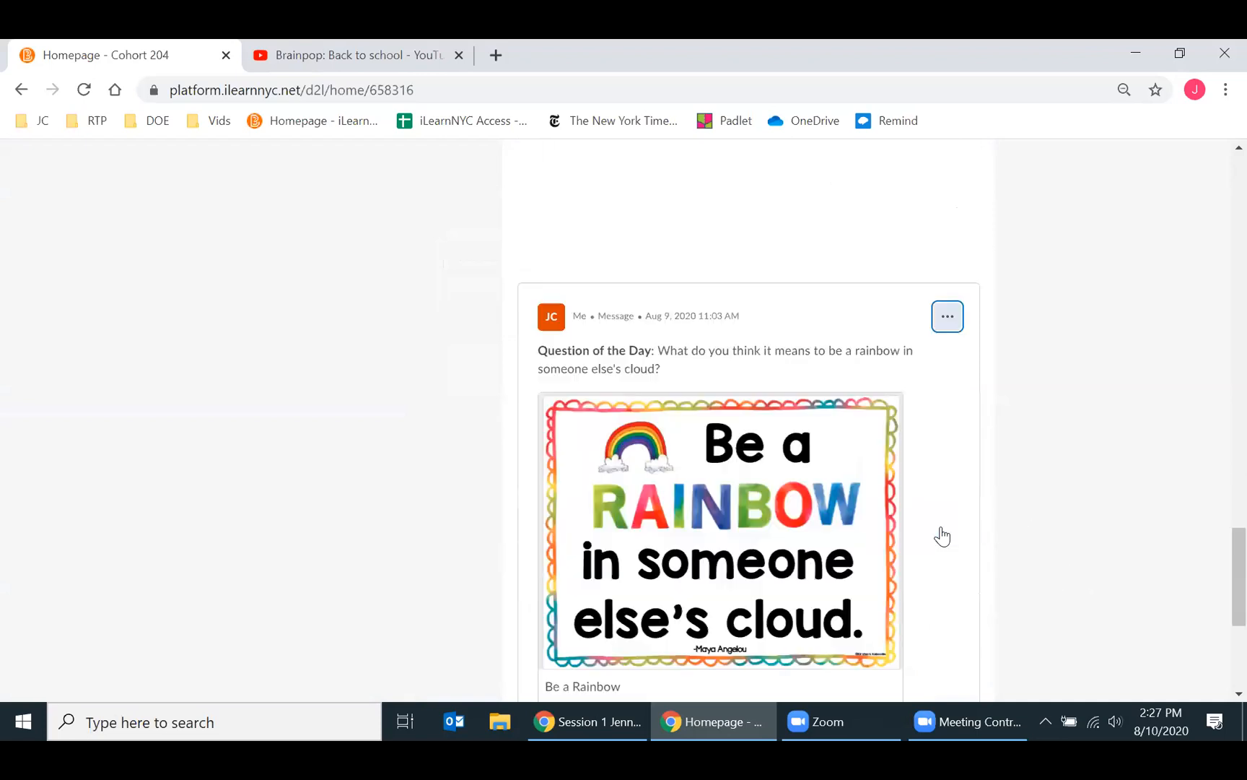
{"action": "scroll", "coordinate": [1097, 423], "scroll_direction": "up", "scroll_amount": 1}
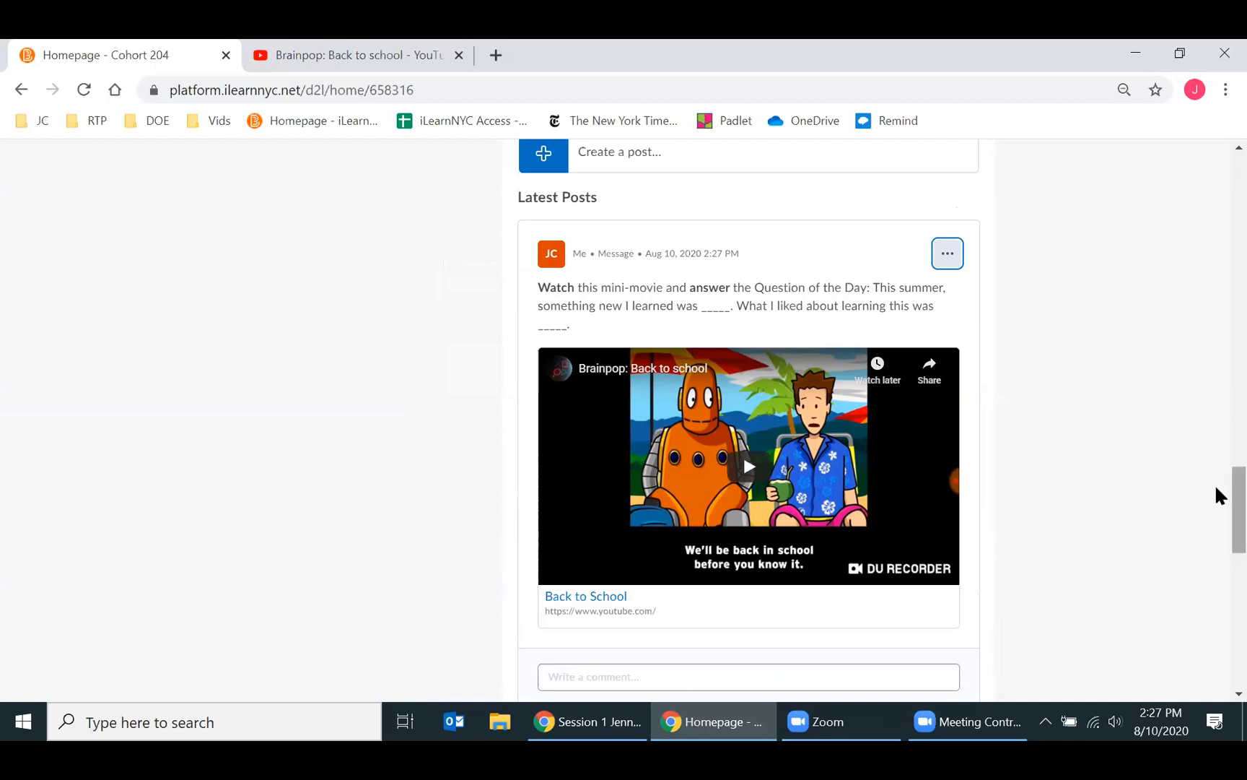
{"action": "scroll", "coordinate": [1219, 493], "scroll_direction": "down", "scroll_amount": 2}
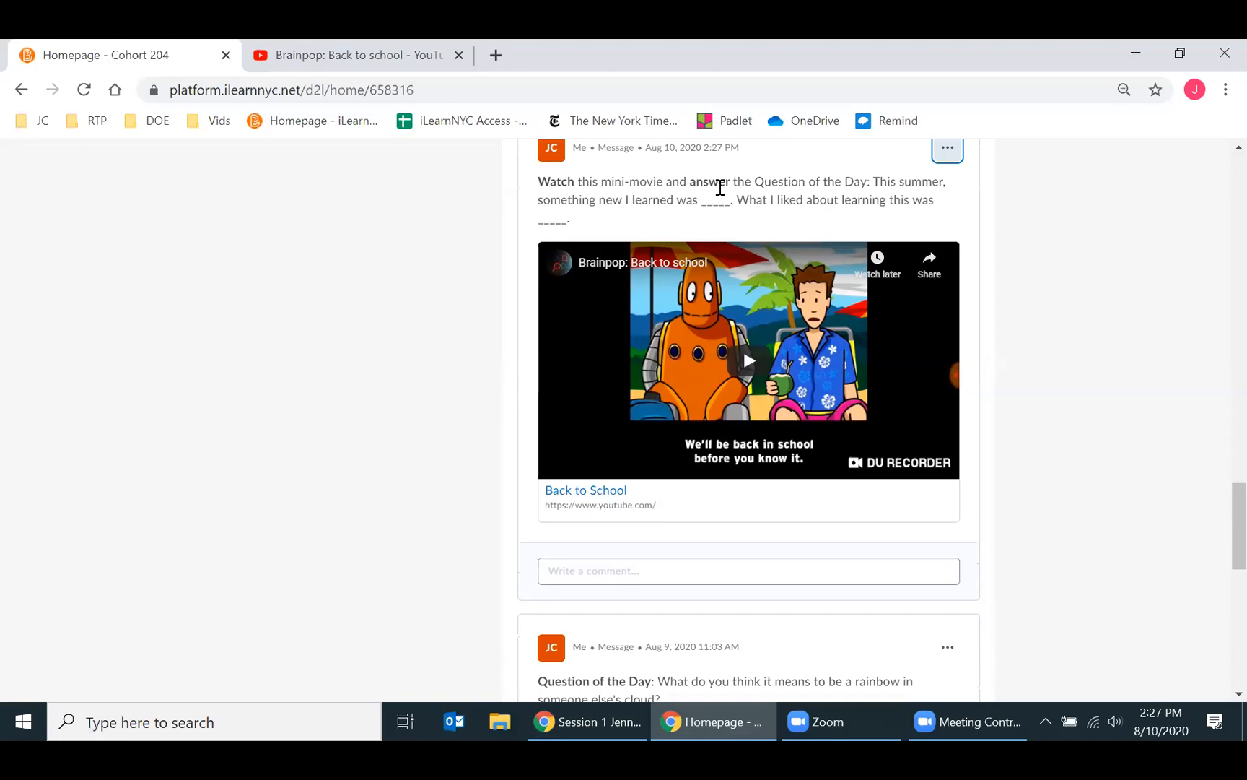
- Under the new post, start a comment reading "This summer something new I learned was how to ride a bicycle."
{"action": "left_click", "coordinate": [749, 571]}
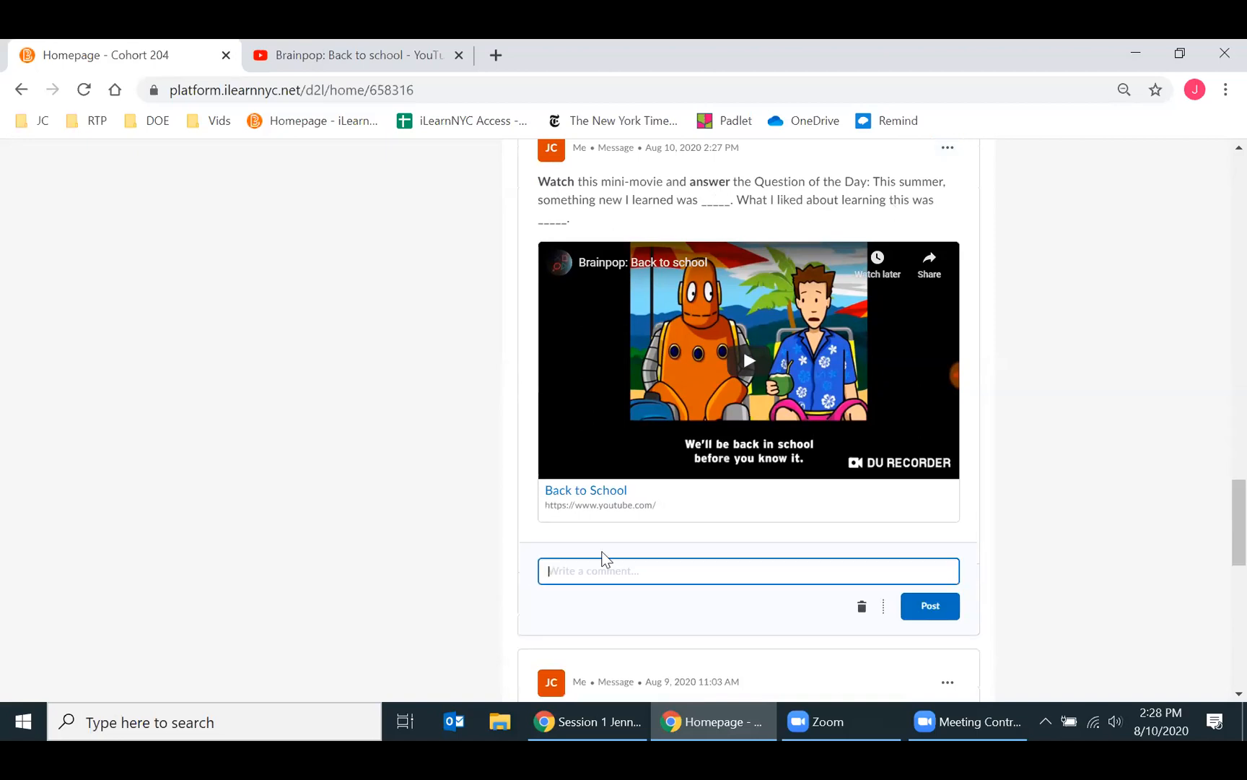
{"action": "type", "text": "This summer something new I learn"}
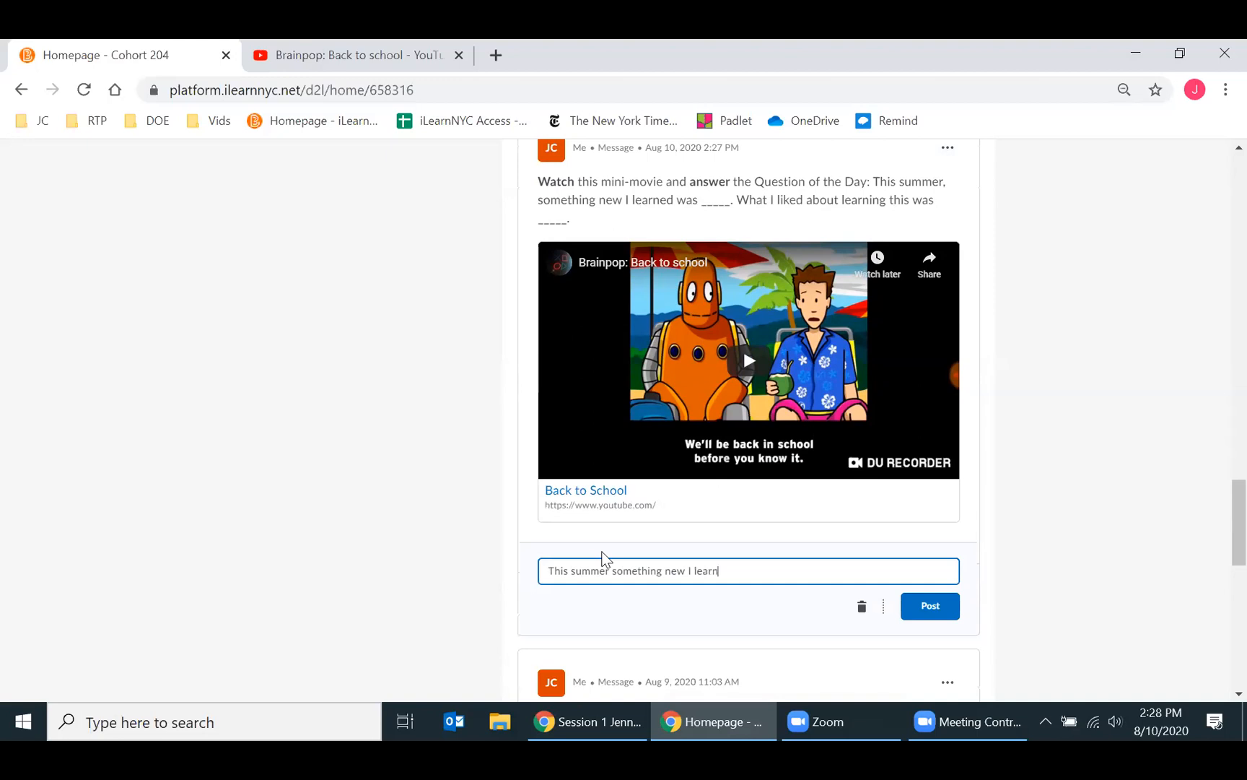
{"action": "type", "text": "ed was  ho"}
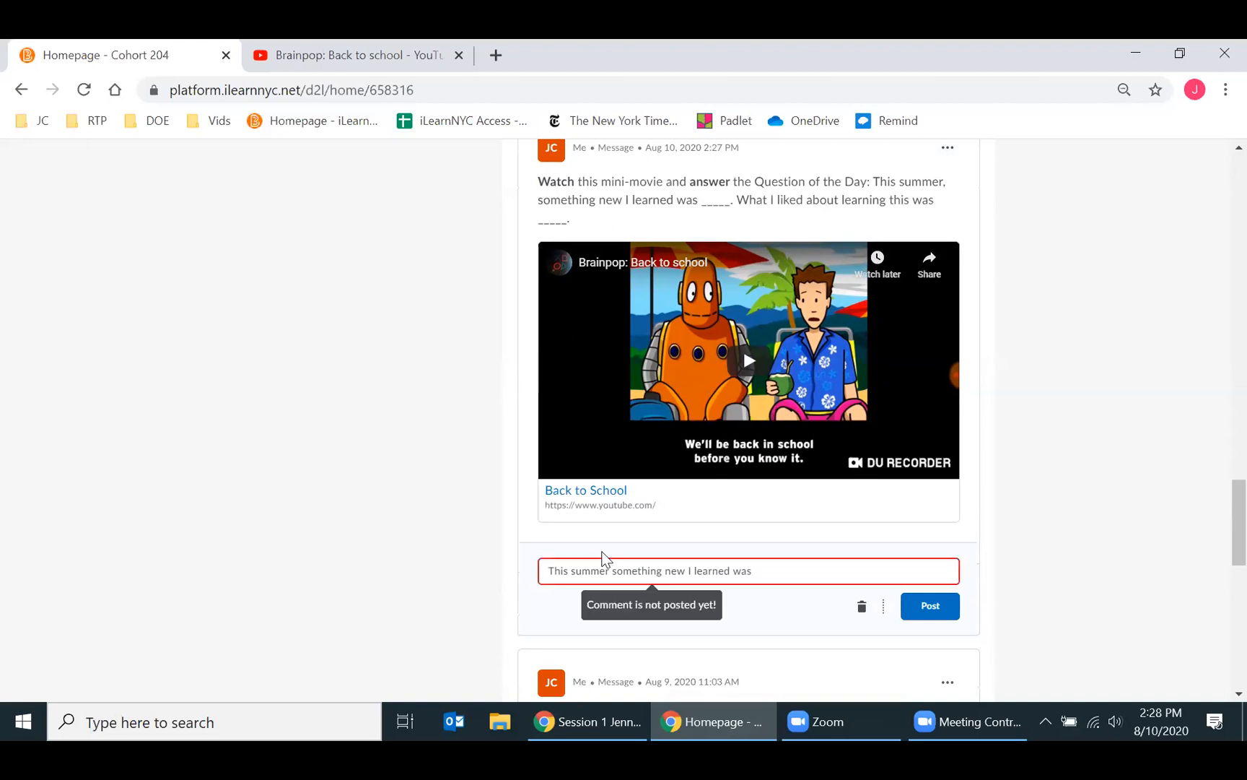
{"action": "type", "text": "w to ride a bicycle."}
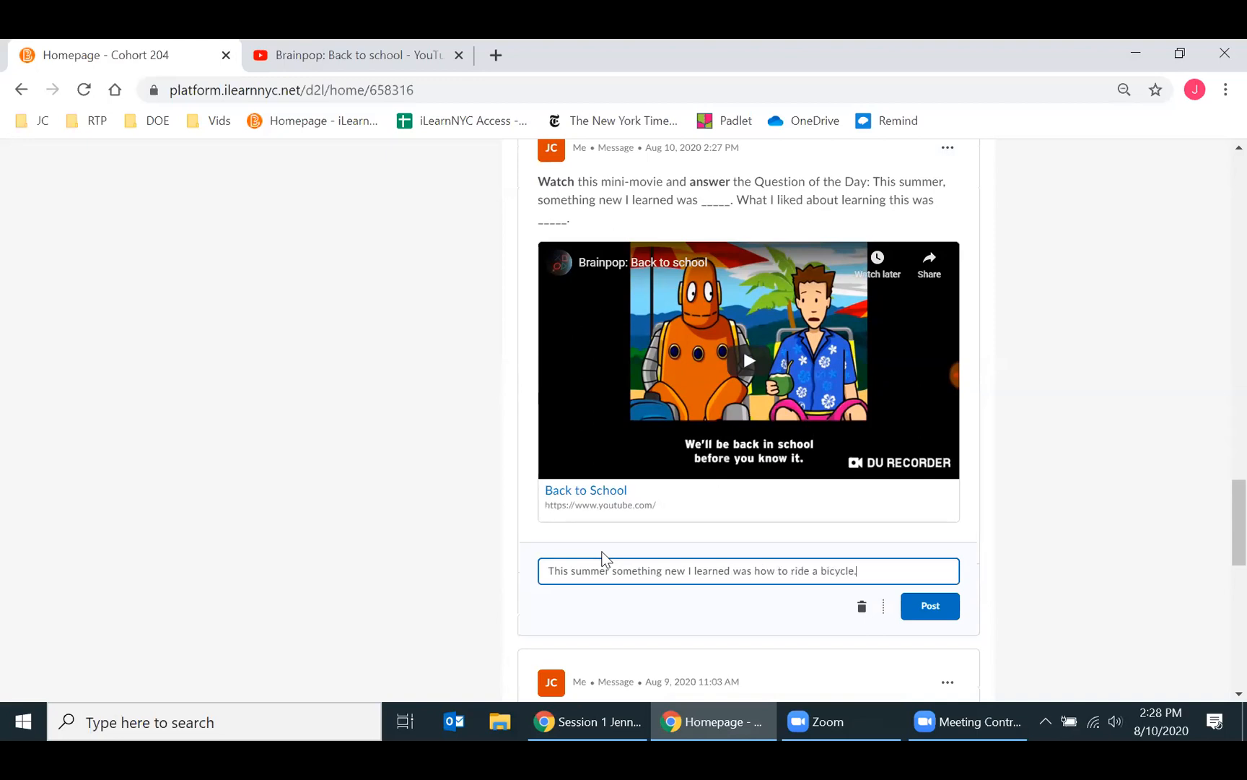
- Add to the comment "What I liked about learning this was I got to play outside in my backyard with my brother."
{"action": "type", "text": " What I liked about lelarning this was"}
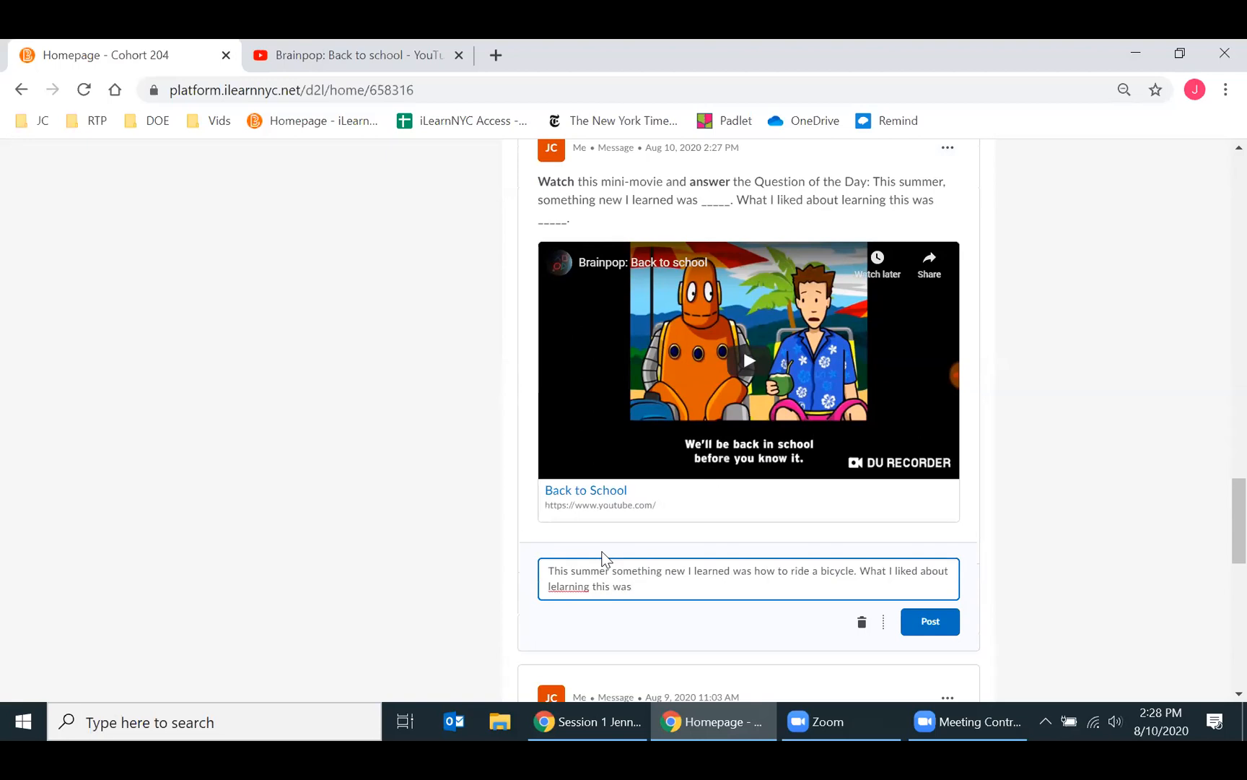
{"action": "type", "text": " I got to play outside with"}
{"action": "key", "text": "BackSpace"}
{"action": "key", "text": "BackSpace"}
{"action": "key", "text": "BackSpace"}
{"action": "type", "text": "in my backyard with my brother."}
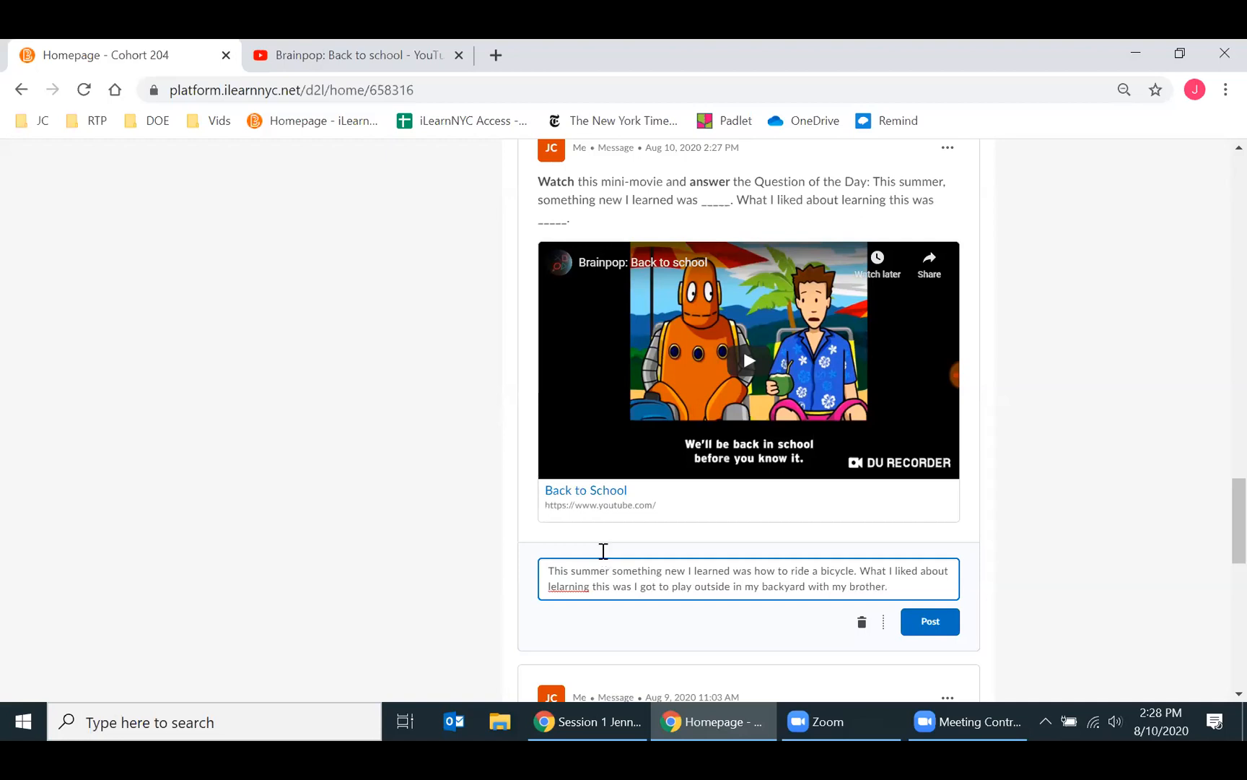
{"action": "left_click", "coordinate": [557, 585]}
{"action": "key", "text": "Delete"}
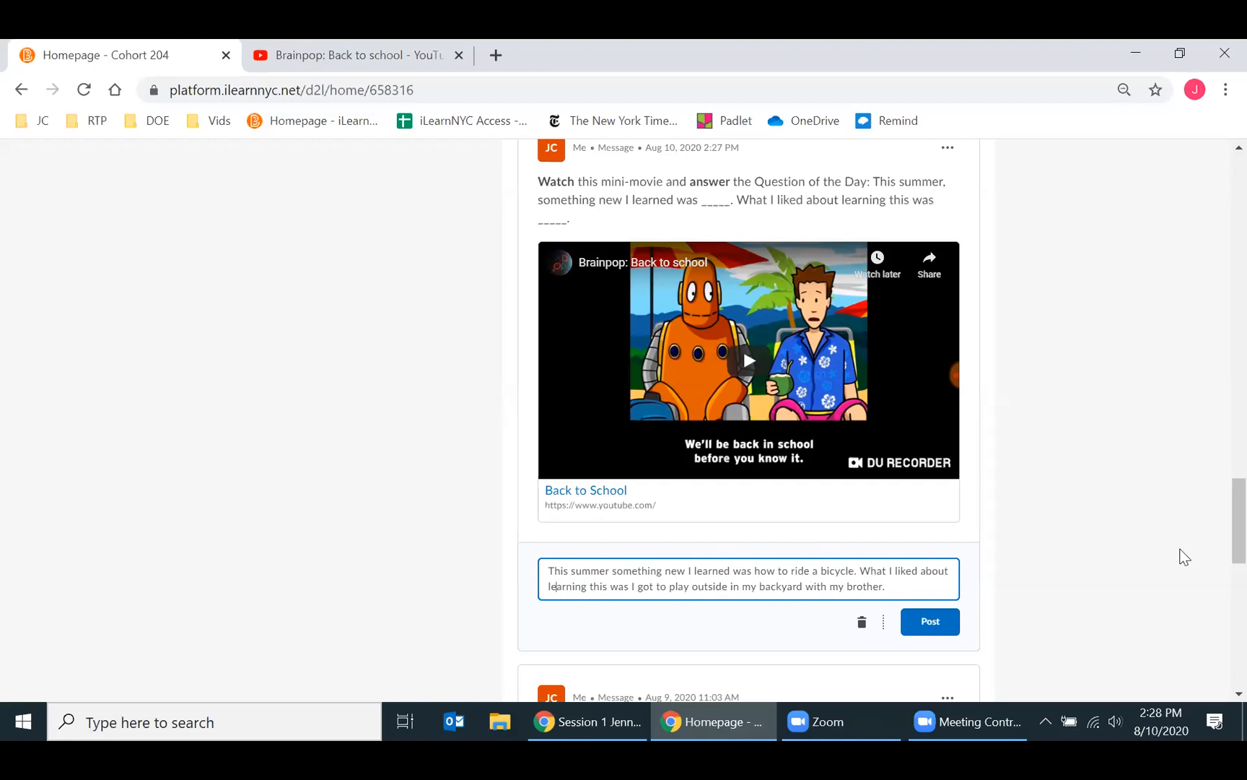
- Post the finished comment under the Back to School video message and view it in the Activity Feed
{"action": "scroll", "coordinate": [1217, 556], "scroll_direction": "down", "scroll_amount": 2}
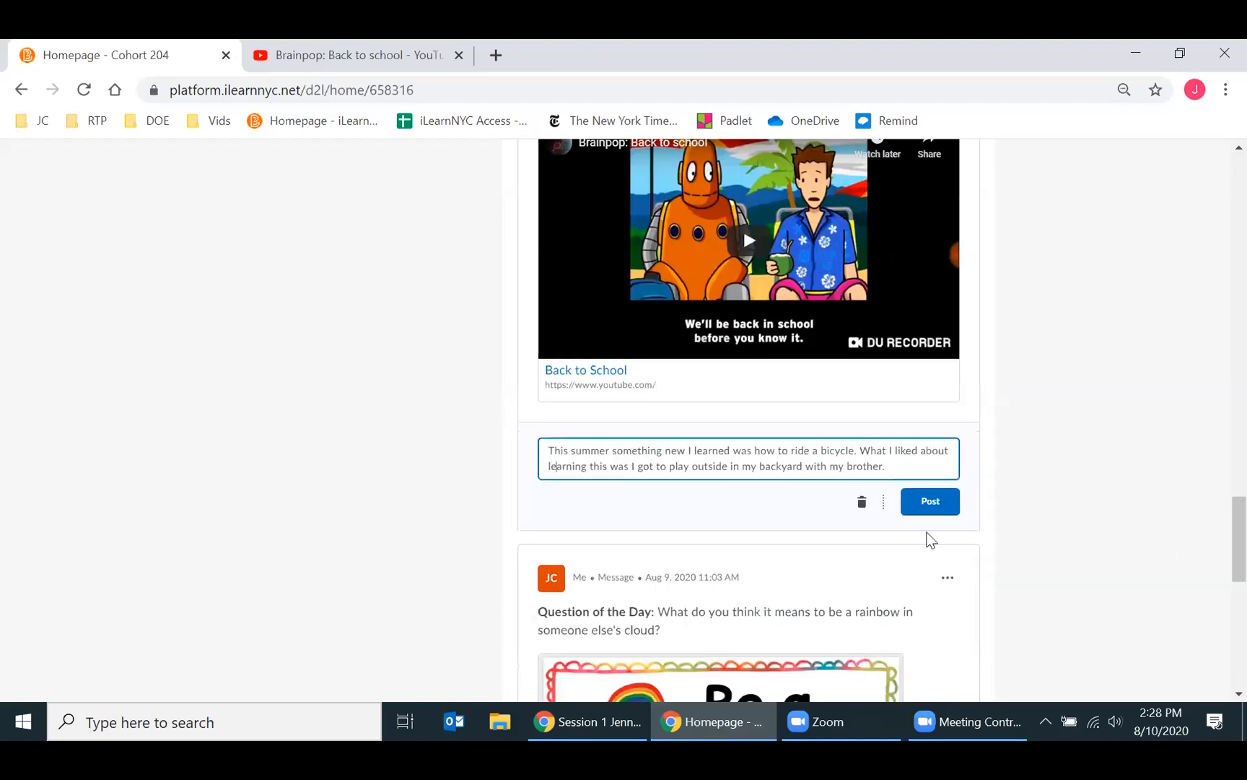
{"action": "left_click", "coordinate": [929, 512]}
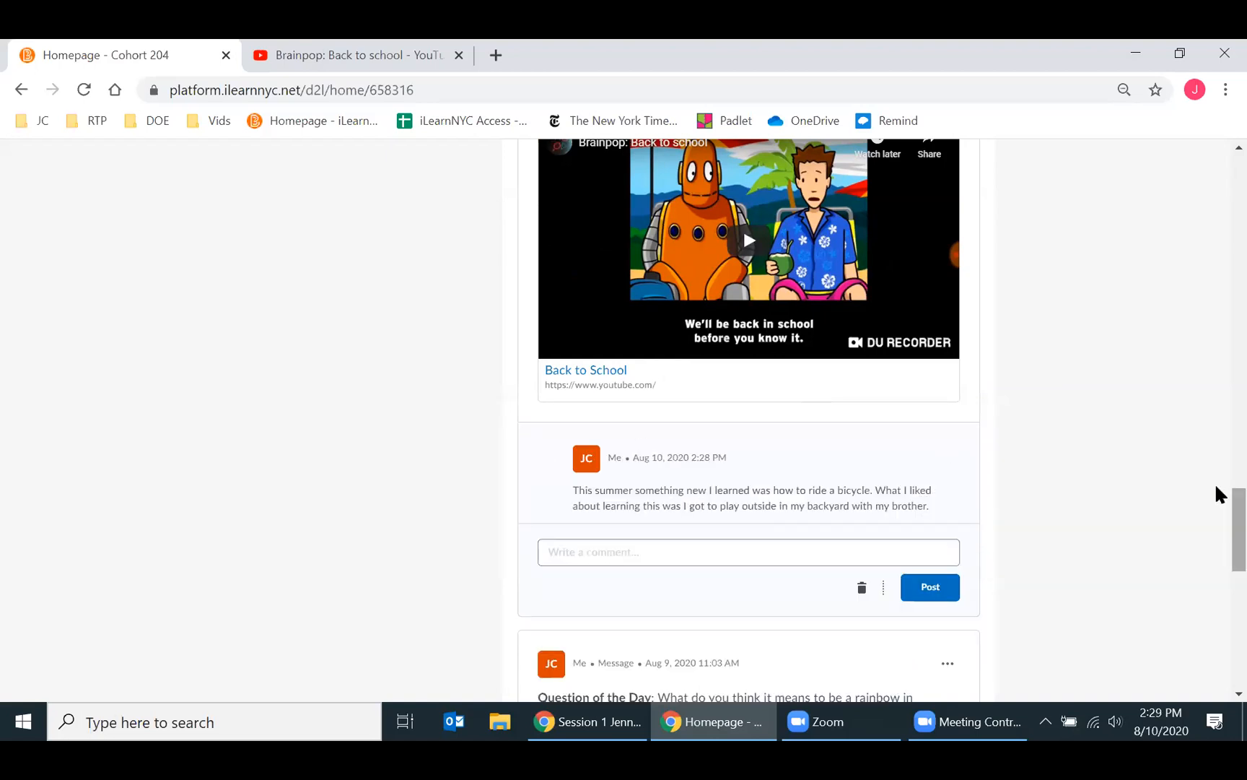
{"action": "scroll", "coordinate": [1220, 493], "scroll_direction": "up", "scroll_amount": 3}
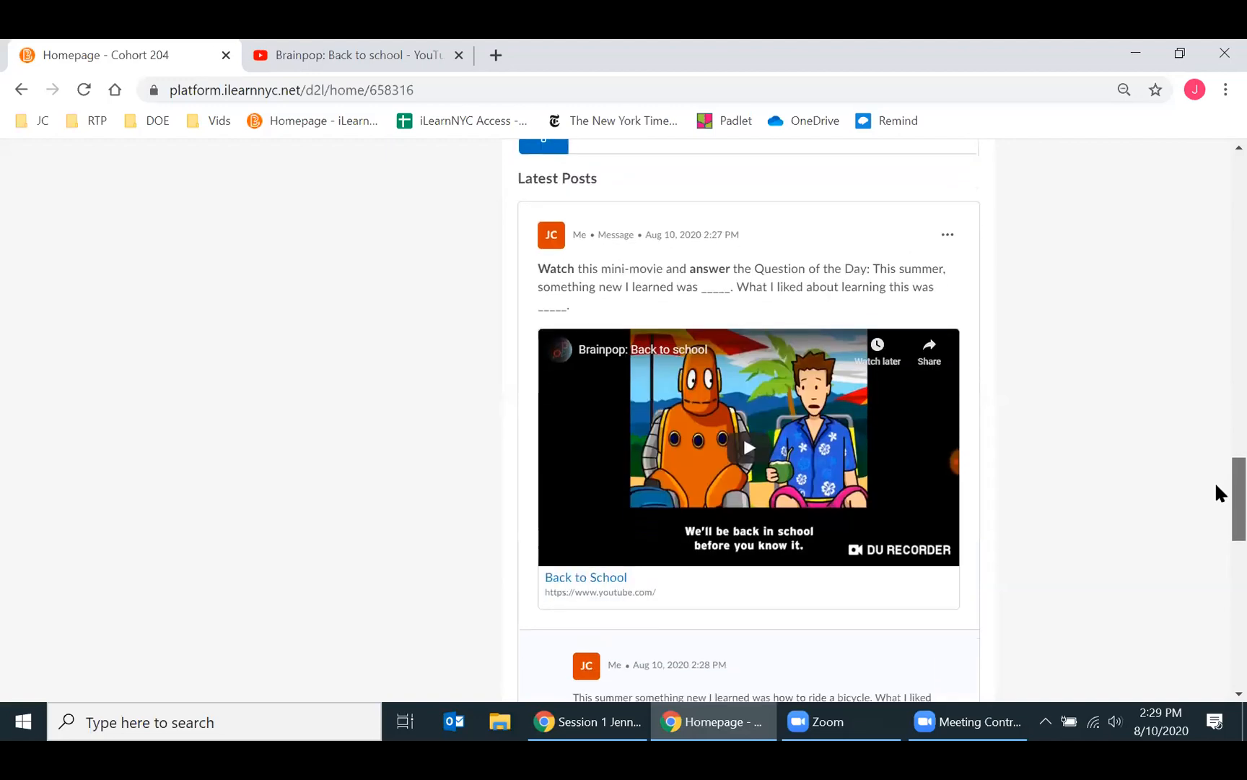
- Review the edit, pin and delete options of the rainbow Question of the Day message, and return to the beginning of the Activity Feed
{"action": "scroll", "coordinate": [1220, 505], "scroll_direction": "down", "scroll_amount": 5}
{"action": "scroll", "coordinate": [1216, 567], "scroll_direction": "down", "scroll_amount": 4}
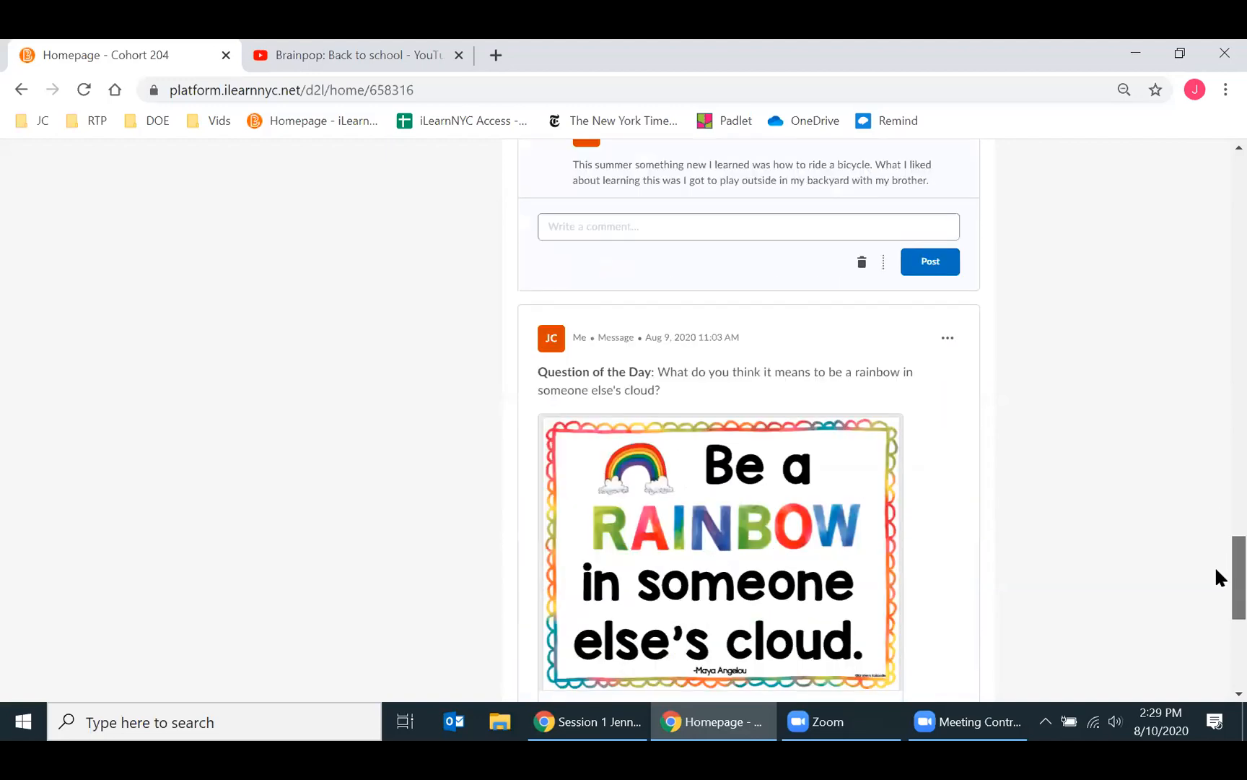
{"action": "scroll", "coordinate": [1215, 582], "scroll_direction": "up", "scroll_amount": 1}
{"action": "scroll", "coordinate": [1216, 573], "scroll_direction": "up", "scroll_amount": 1}
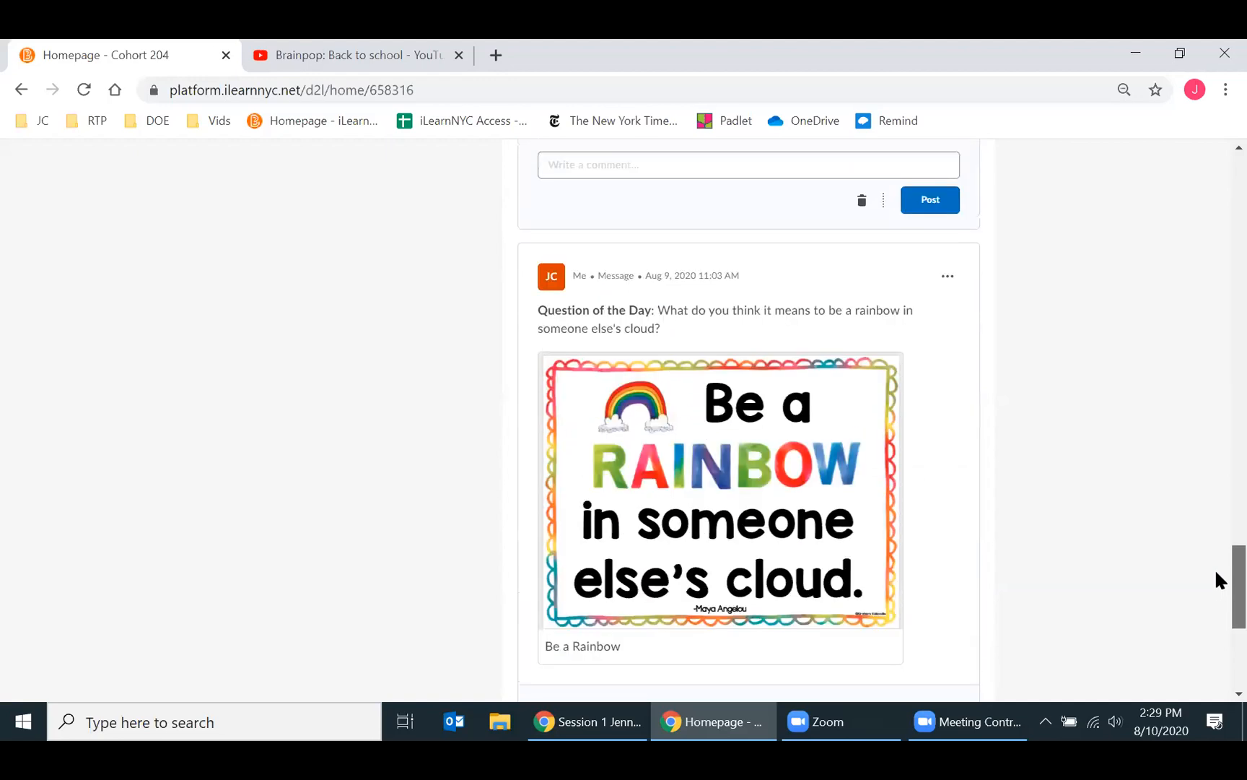
{"action": "scroll", "coordinate": [1217, 574], "scroll_direction": "down", "scroll_amount": 1}
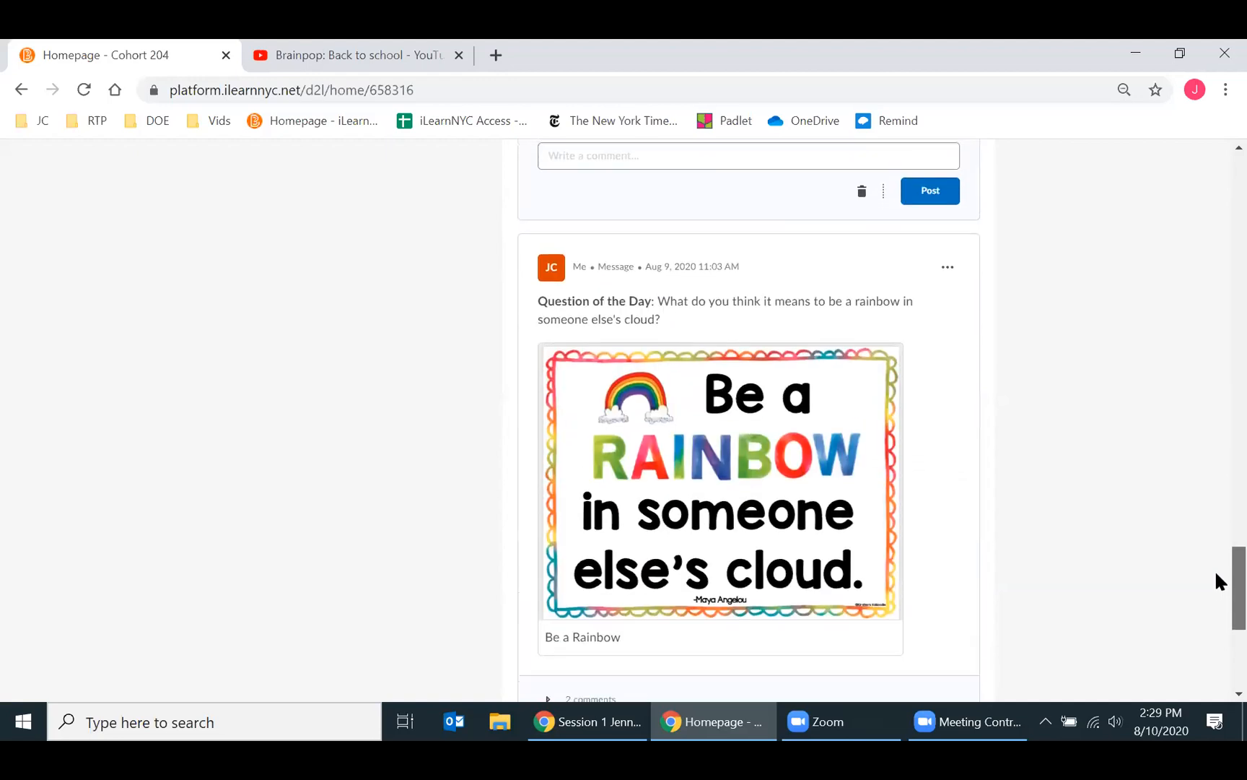
{"action": "scroll", "coordinate": [1215, 569], "scroll_direction": "up", "scroll_amount": 3}
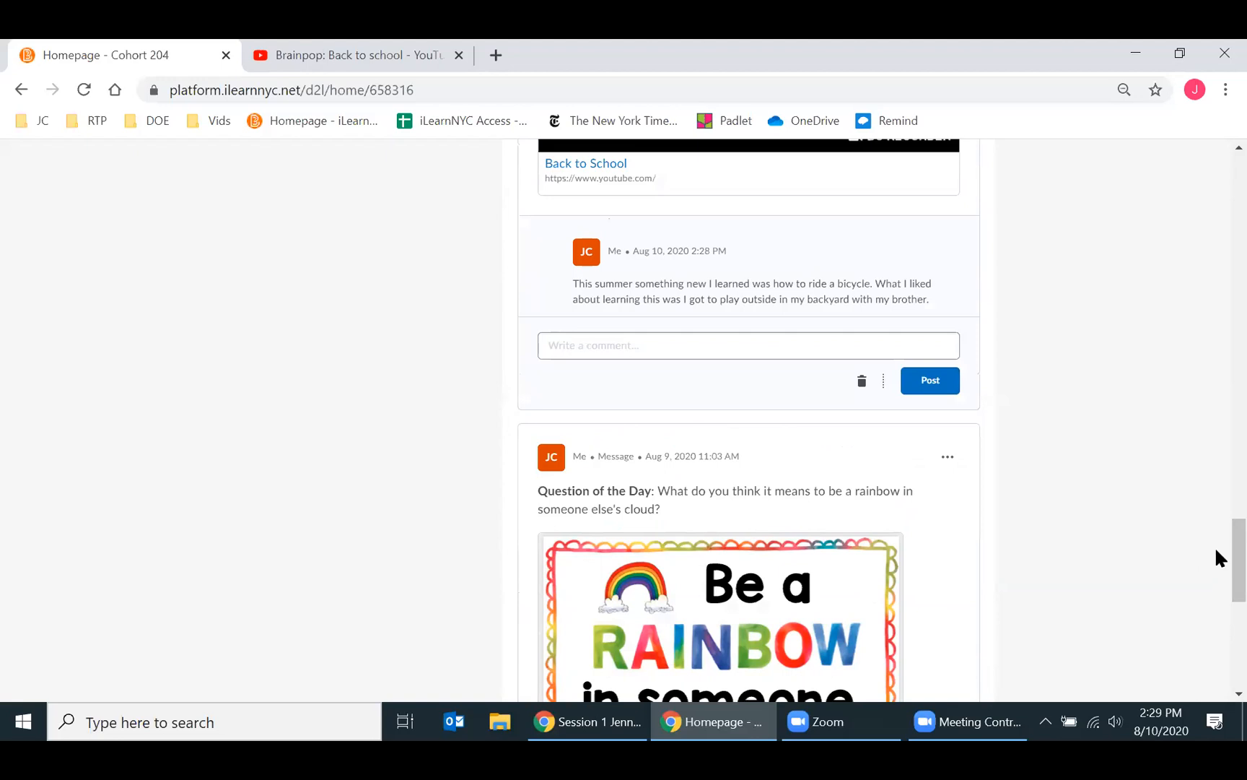
{"action": "scroll", "coordinate": [1215, 556], "scroll_direction": "down", "scroll_amount": 2}
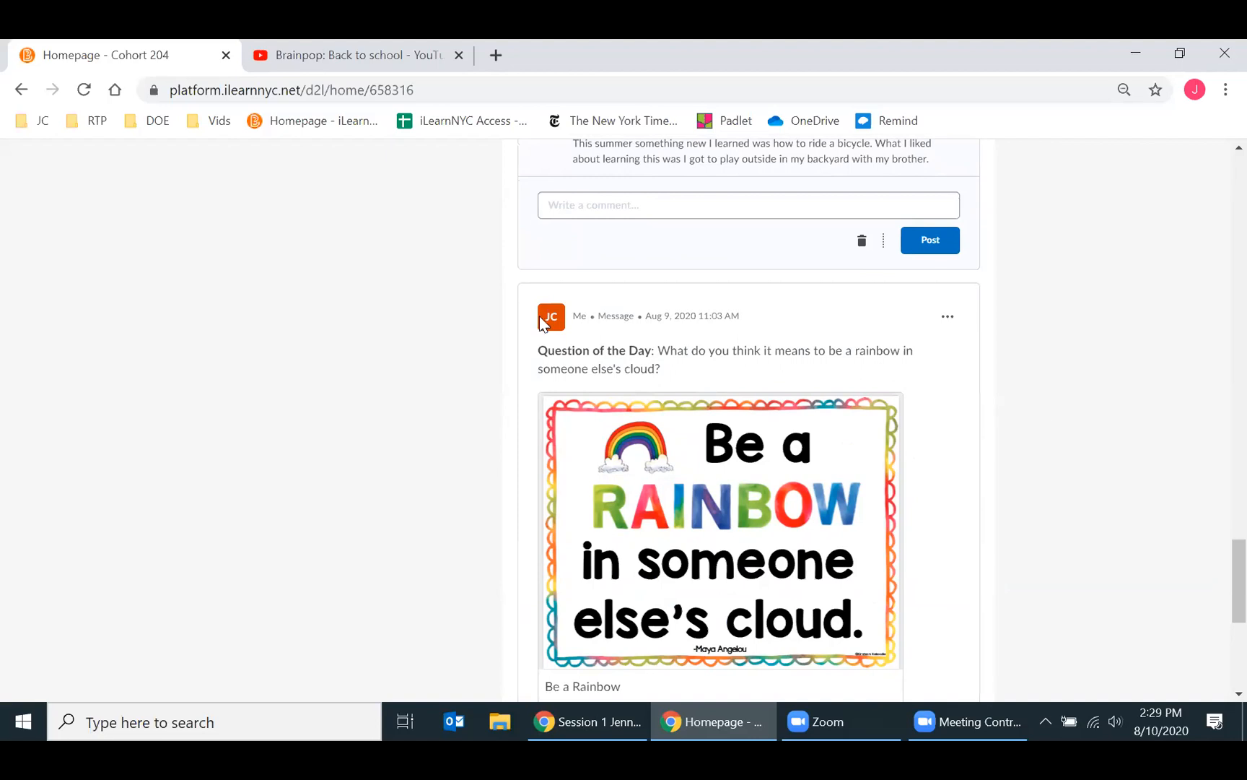
{"action": "left_click", "coordinate": [949, 326]}
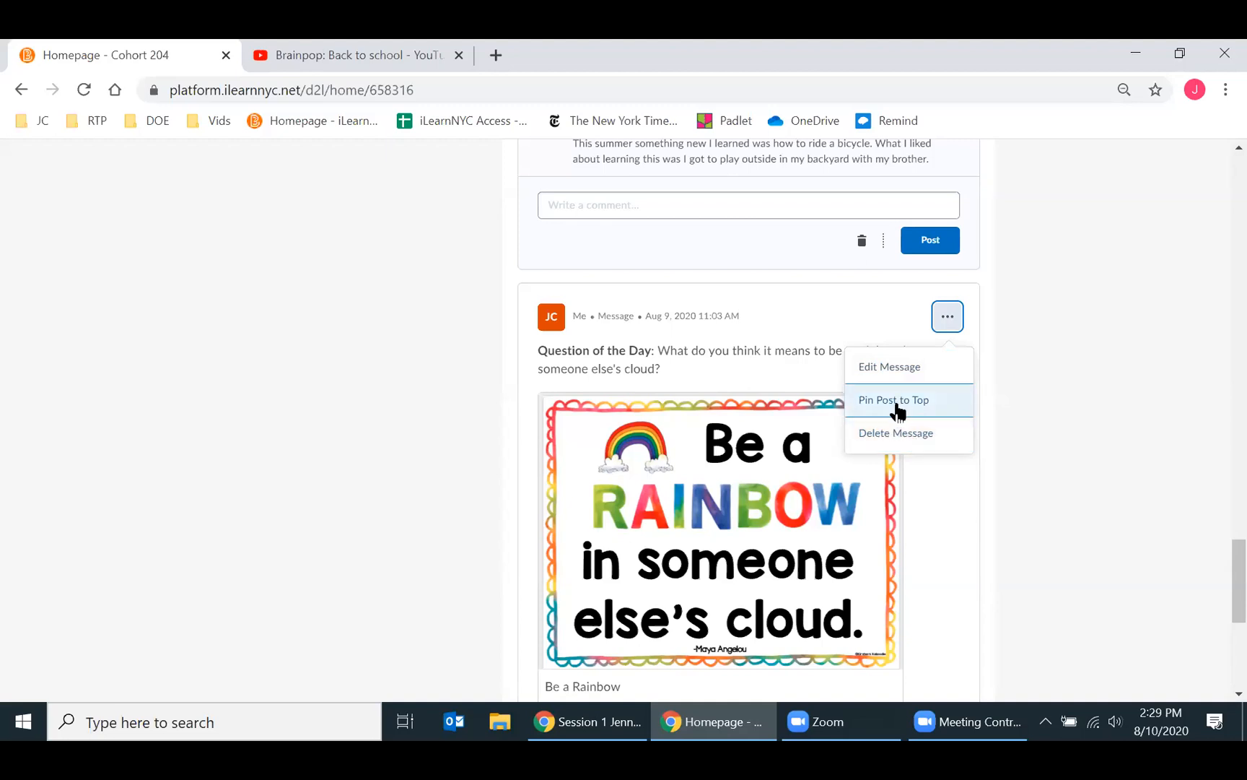
{"action": "scroll", "coordinate": [1215, 557], "scroll_direction": "up", "scroll_amount": 8}
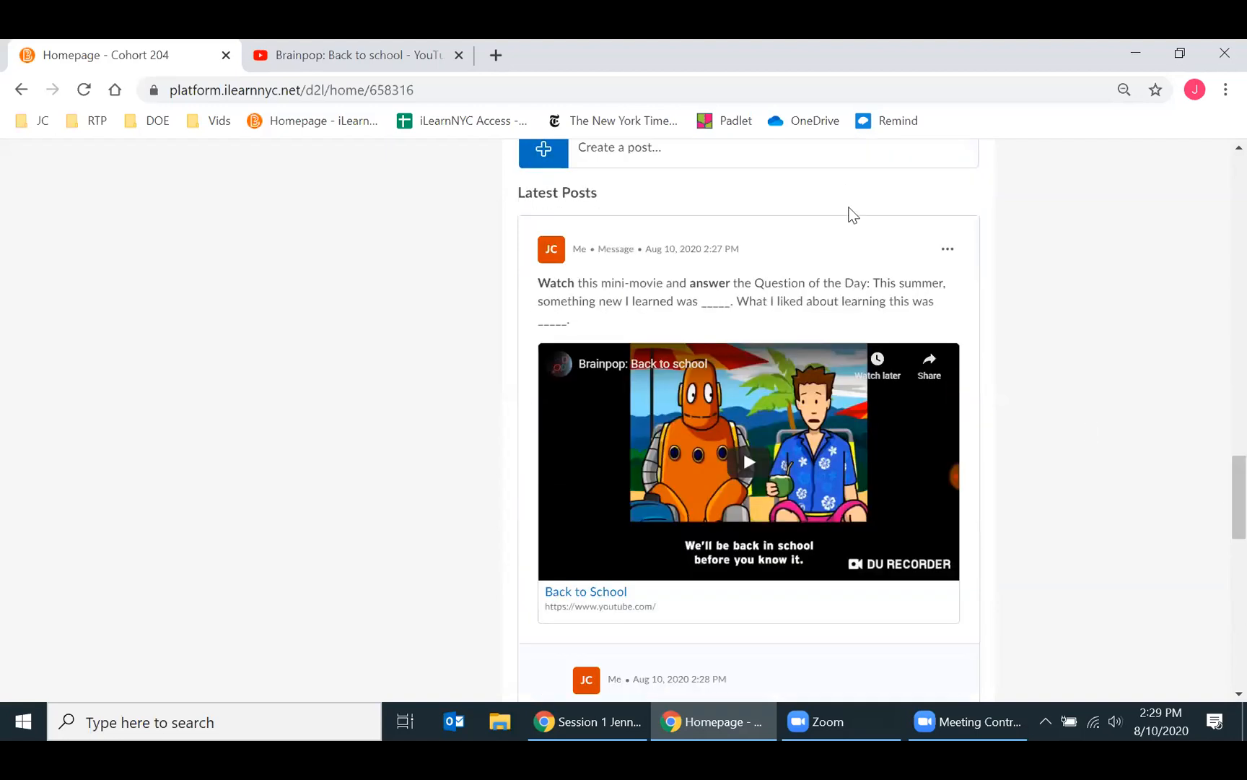
{"action": "scroll", "coordinate": [695, 270], "scroll_direction": "up", "scroll_amount": 1}
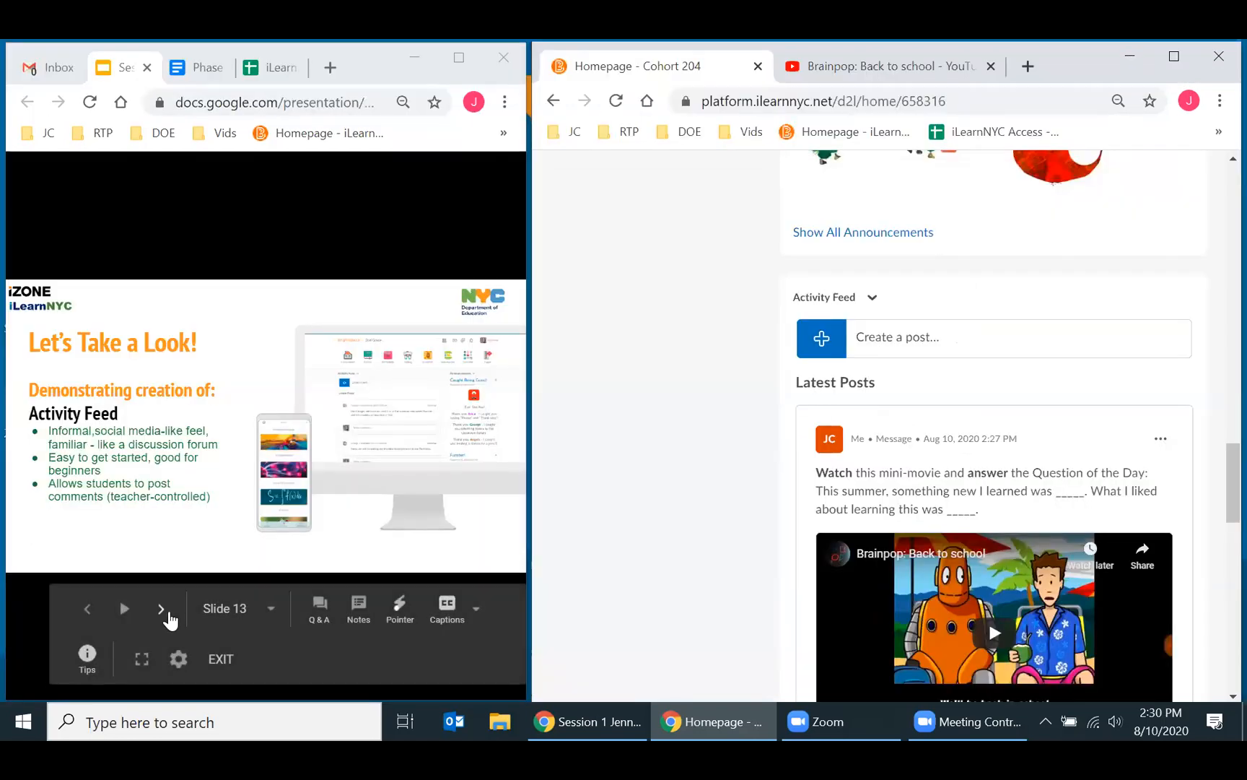
- Advance the slideshow to the "Tinker Time: Activity Feed (5 min.)" slide and start its 5 Minute Timer video
{"action": "left_click", "coordinate": [163, 611]}
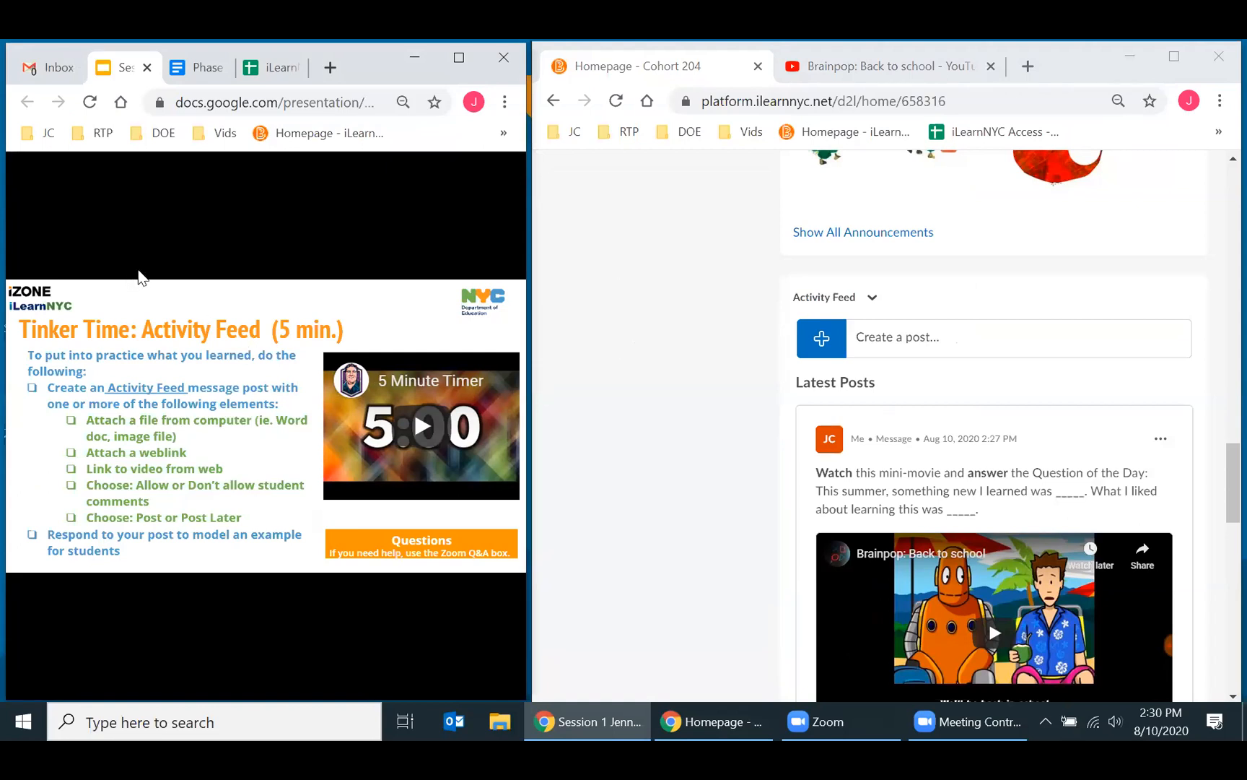
{"action": "left_click_drag", "start_coordinate": [1228, 483], "coordinate": [1228, 494]}
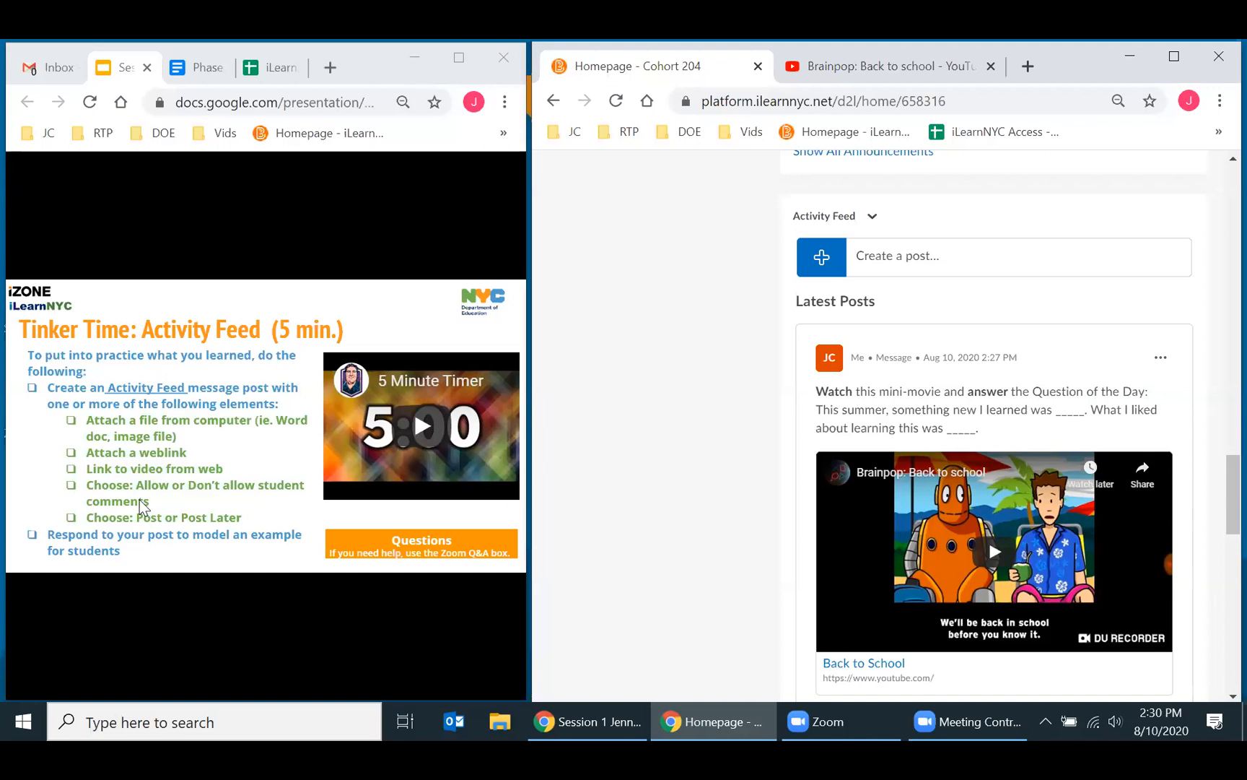
{"action": "scroll", "coordinate": [146, 534], "scroll_direction": "down", "scroll_amount": 2}
{"action": "scroll", "coordinate": [173, 505], "scroll_direction": "up", "scroll_amount": 2}
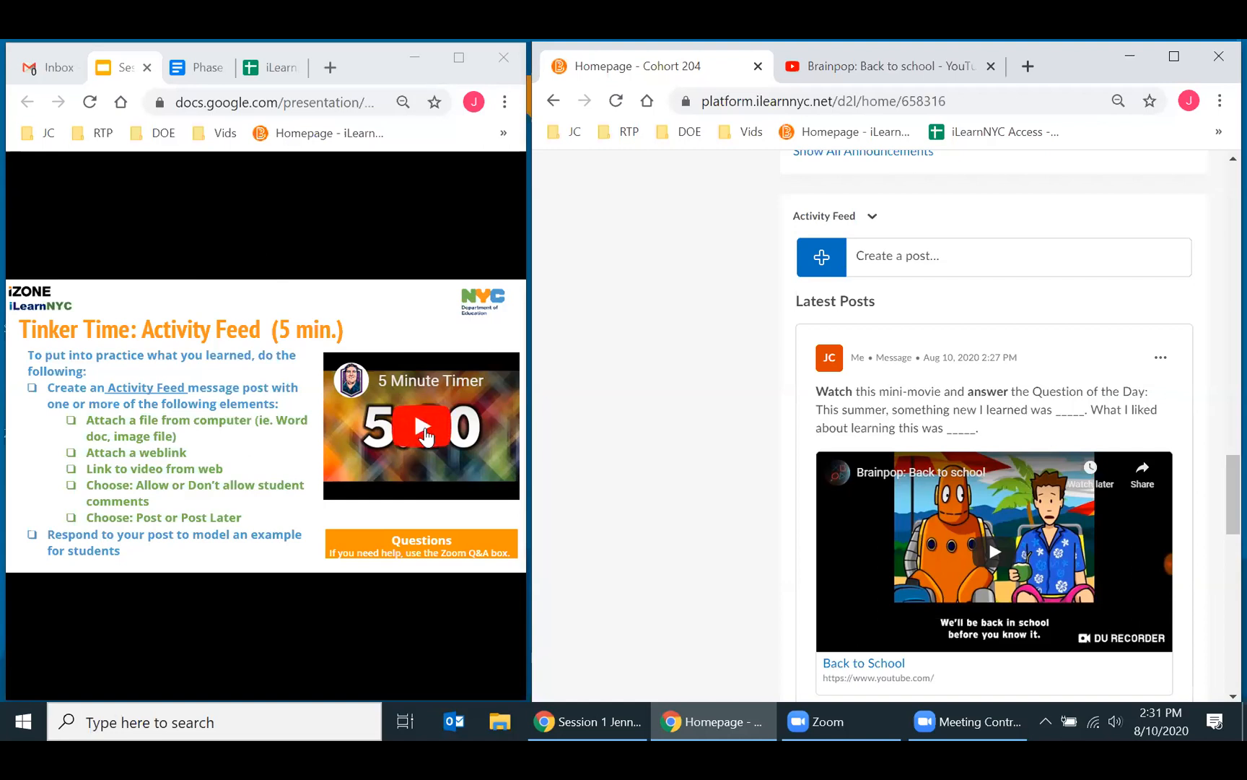
{"action": "left_click", "coordinate": [426, 436]}
{"action": "mouse_move", "coordinate": [123, 624]}
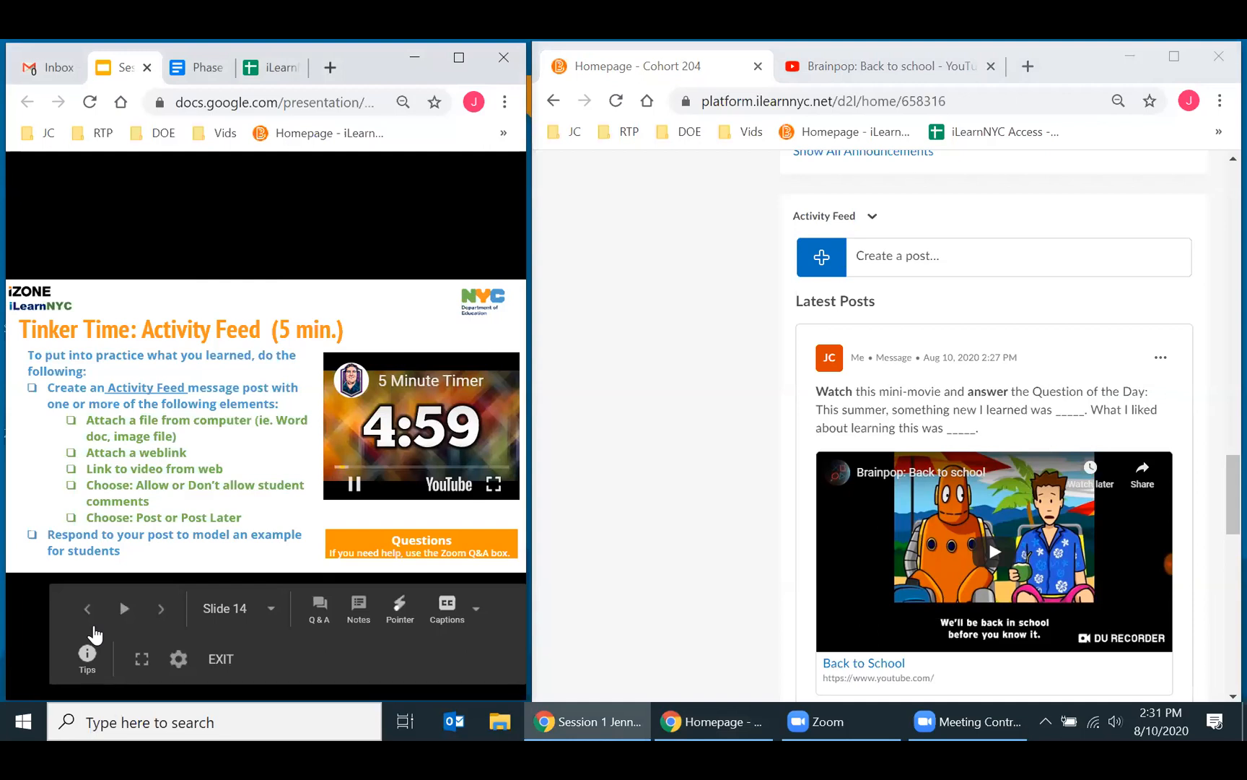
- Dismiss the suggested videos over the Brainpop video in the feed and view the rainbow Question of the Day post
{"action": "left_click", "coordinate": [968, 369]}
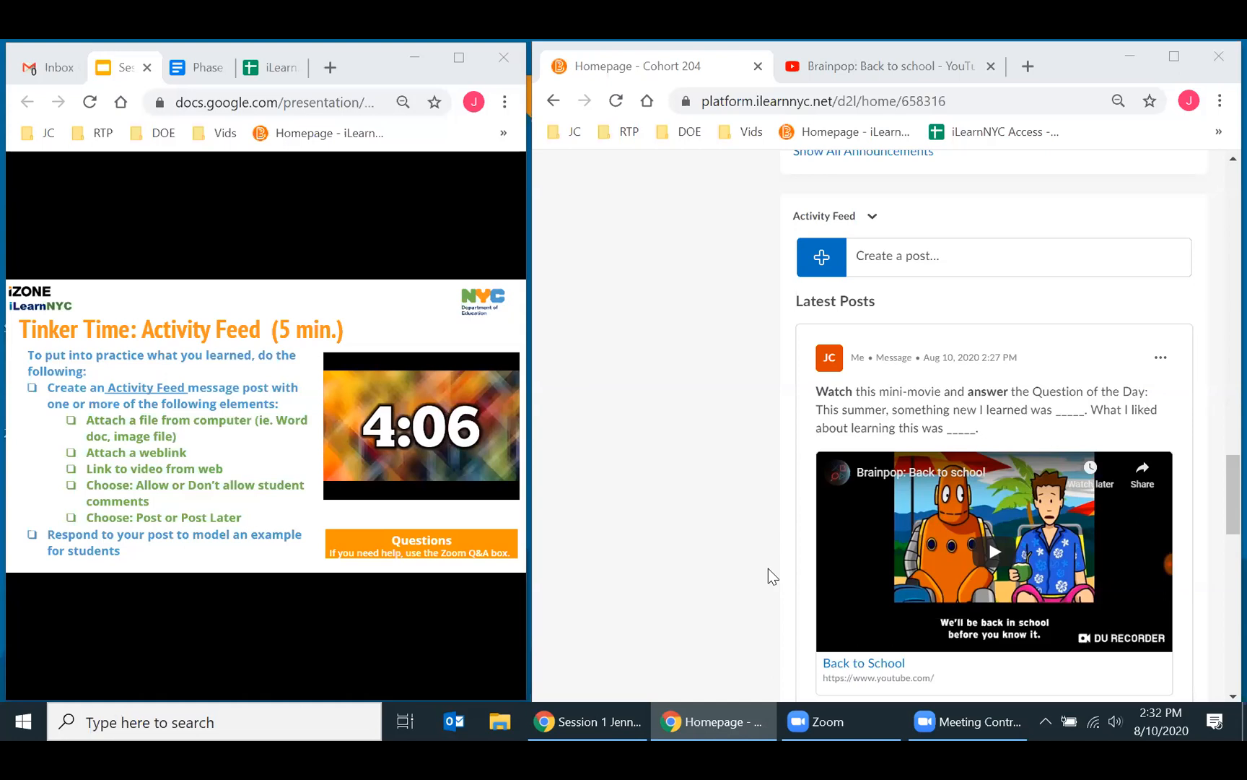
{"action": "left_click", "coordinate": [1060, 630]}
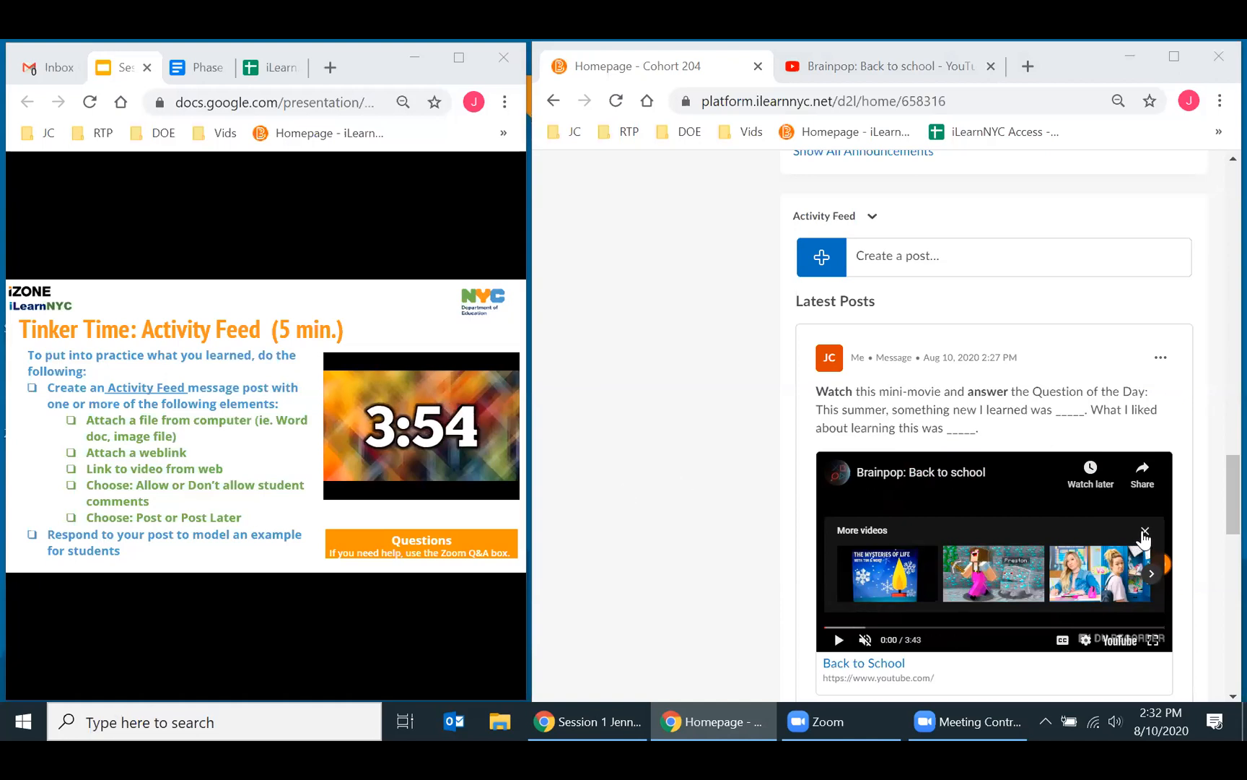
{"action": "left_click", "coordinate": [1145, 530]}
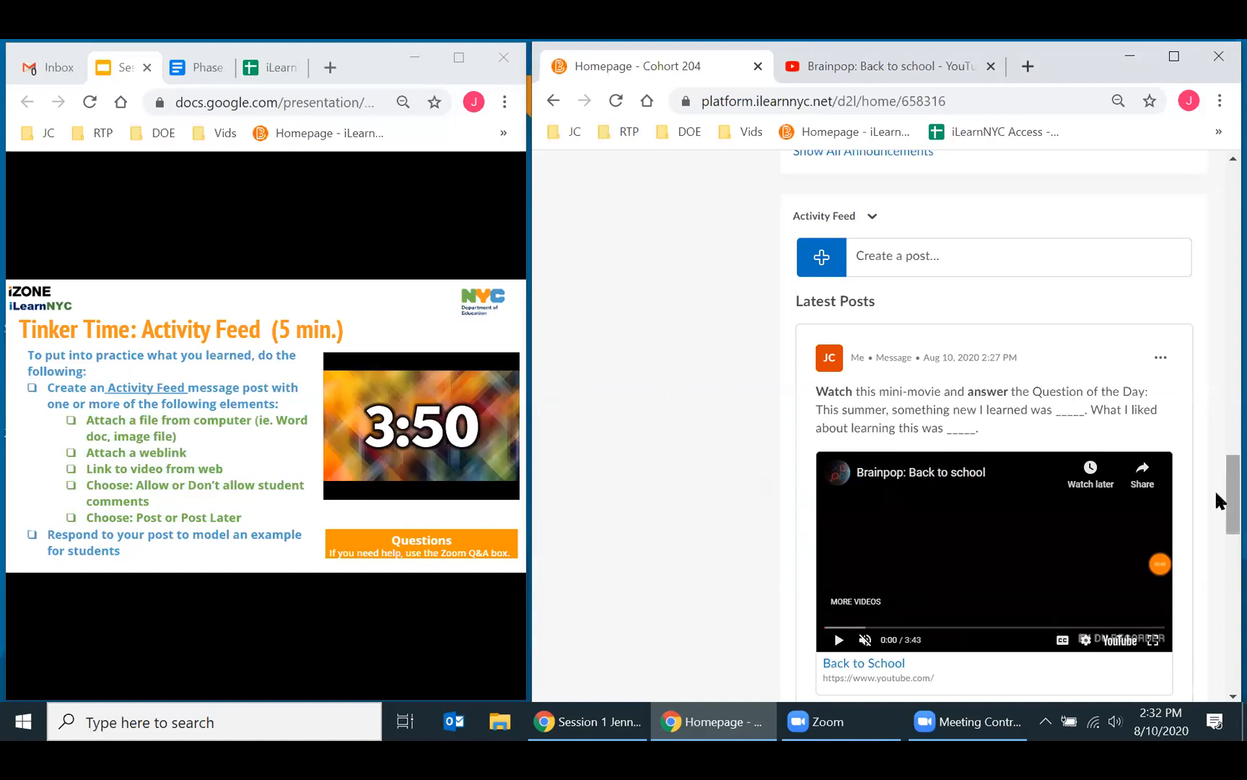
{"action": "left_click_drag", "start_coordinate": [1215, 488], "coordinate": [1215, 602]}
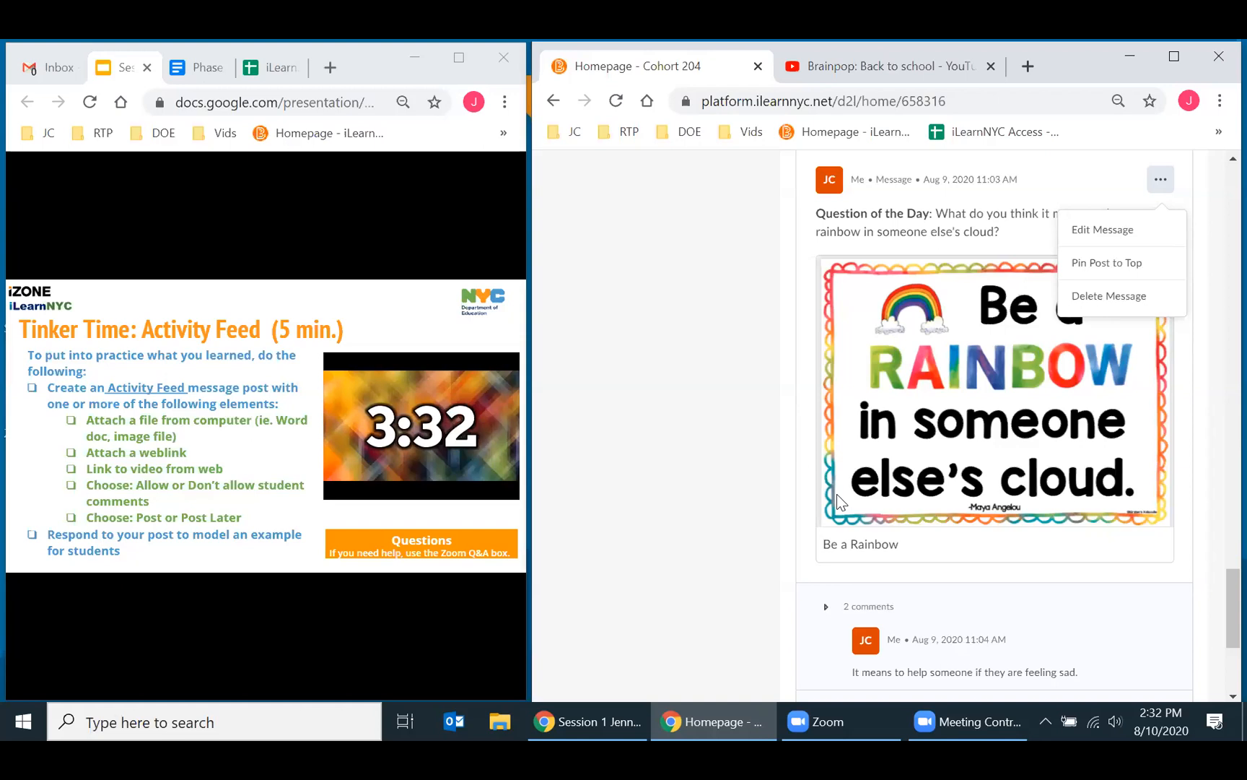
{"action": "mouse_move", "coordinate": [341, 547]}
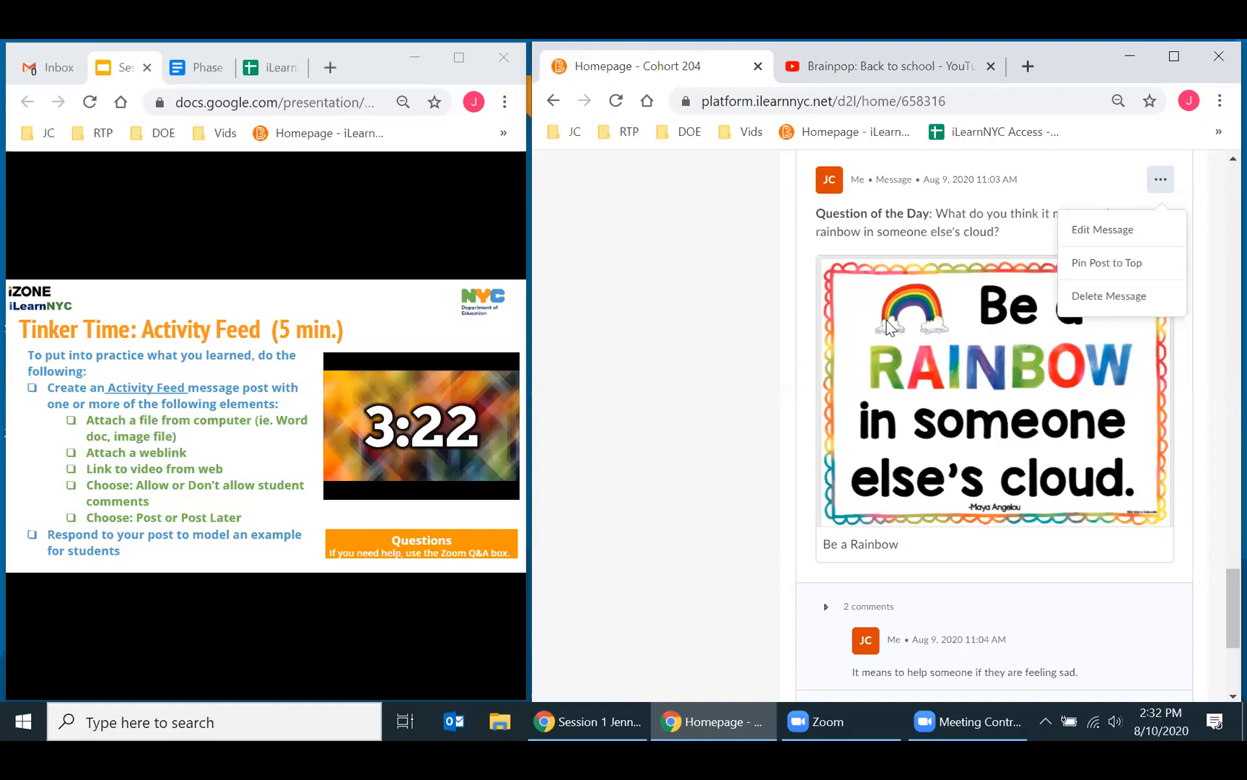
{"action": "left_click", "coordinate": [507, 737]}
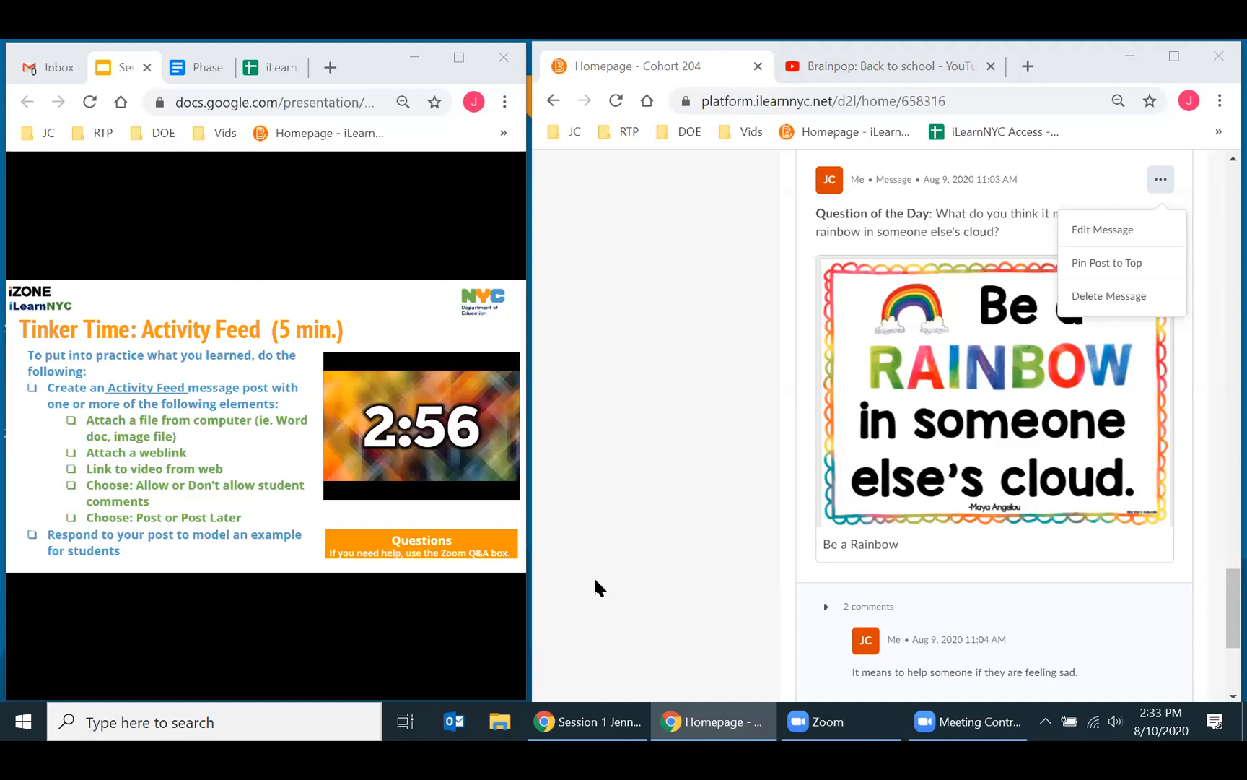
{"action": "mouse_move", "coordinate": [531, 581]}
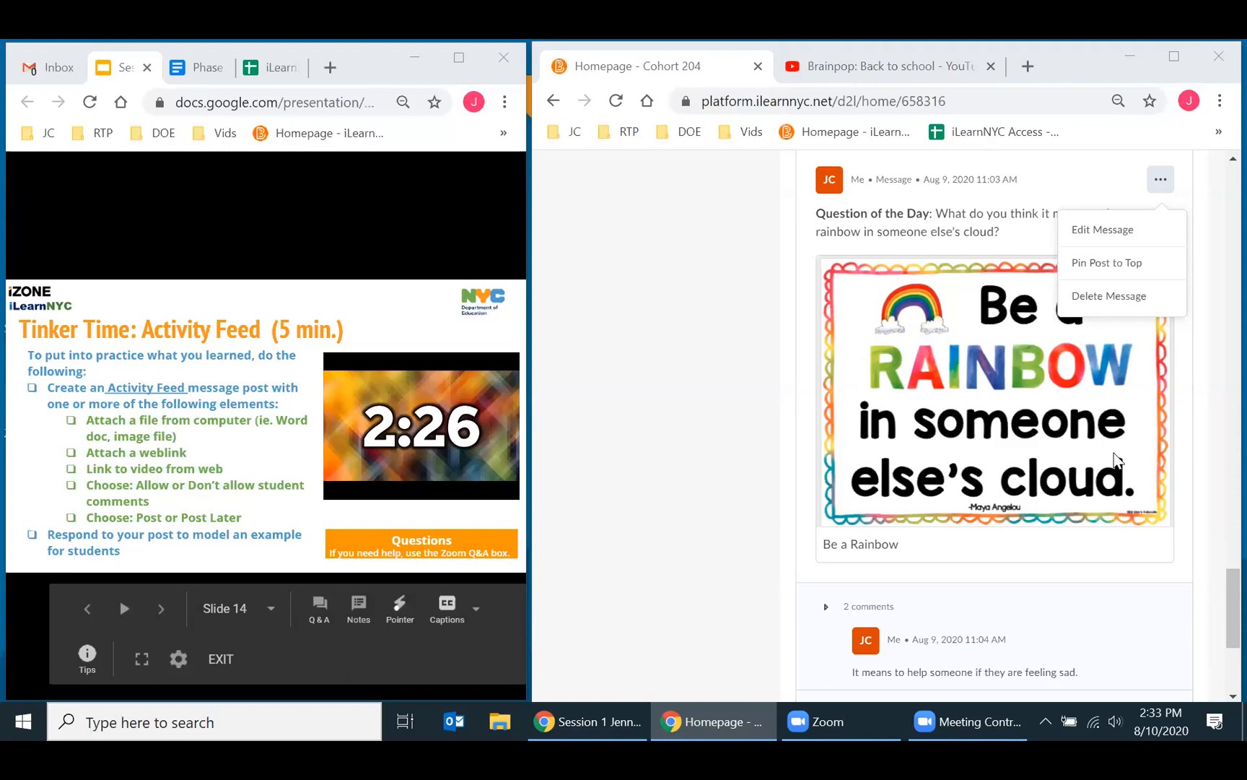
{"action": "left_click", "coordinate": [696, 274]}
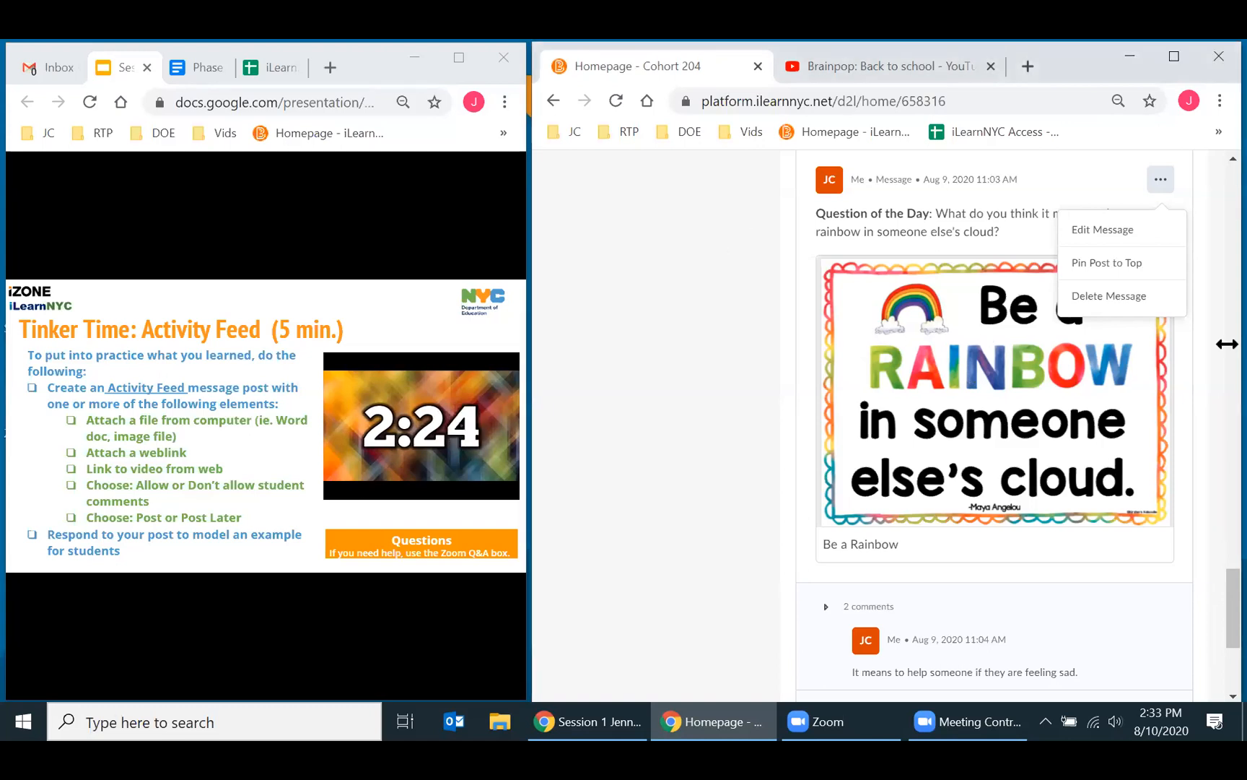
- Maximize the Cohort 204 homepage window, look through the course selector's list of sandbox courses, and close it
{"action": "left_click", "coordinate": [1174, 56]}
{"action": "left_click_drag", "start_coordinate": [1217, 599], "coordinate": [1218, 182]}
{"action": "scroll", "coordinate": [1215, 182], "scroll_direction": "up", "scroll_amount": 2}
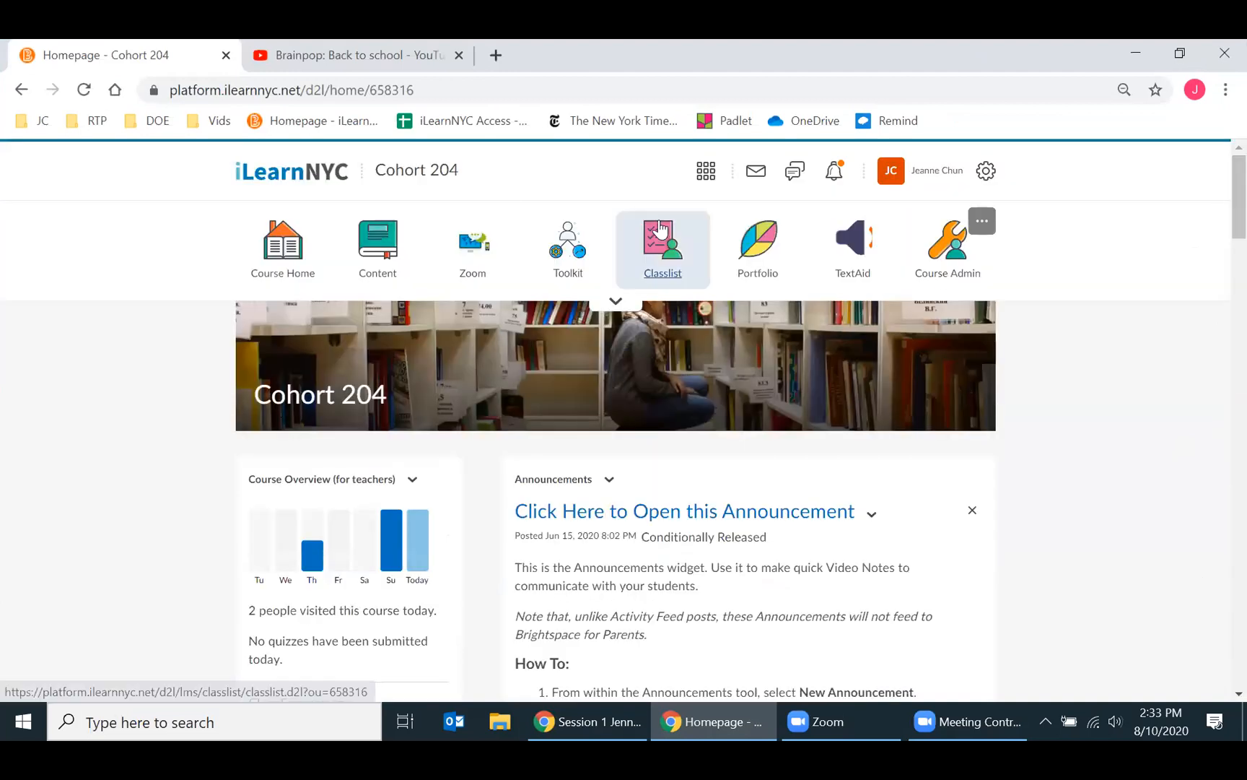
{"action": "left_click", "coordinate": [706, 181]}
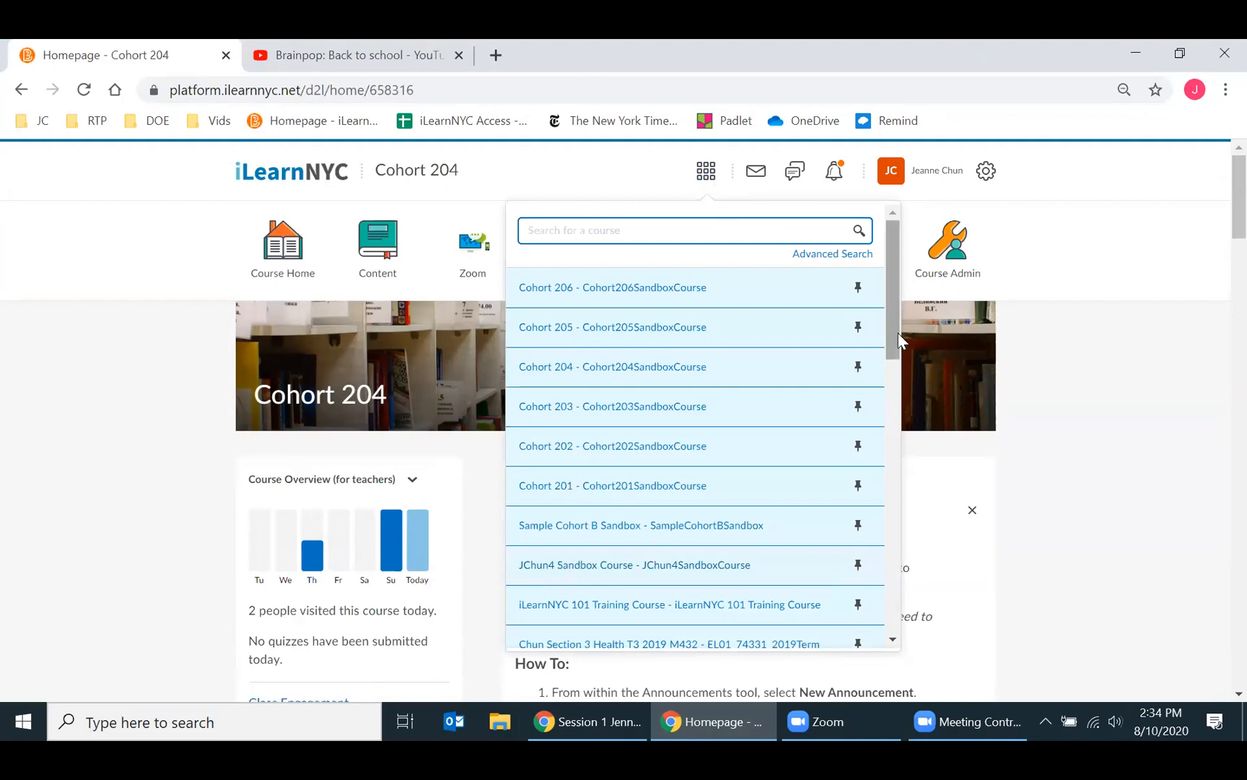
{"action": "left_click", "coordinate": [1215, 180]}
- Review the Cohort 204 homepage from the Announcements widget down to the Activity Feed's latest post
{"action": "scroll", "coordinate": [1215, 189], "scroll_direction": "down", "scroll_amount": 1}
{"action": "scroll", "coordinate": [1215, 191], "scroll_direction": "up", "scroll_amount": 1}
{"action": "scroll", "coordinate": [1215, 198], "scroll_direction": "down", "scroll_amount": 2}
{"action": "scroll", "coordinate": [1215, 196], "scroll_direction": "up", "scroll_amount": 1}
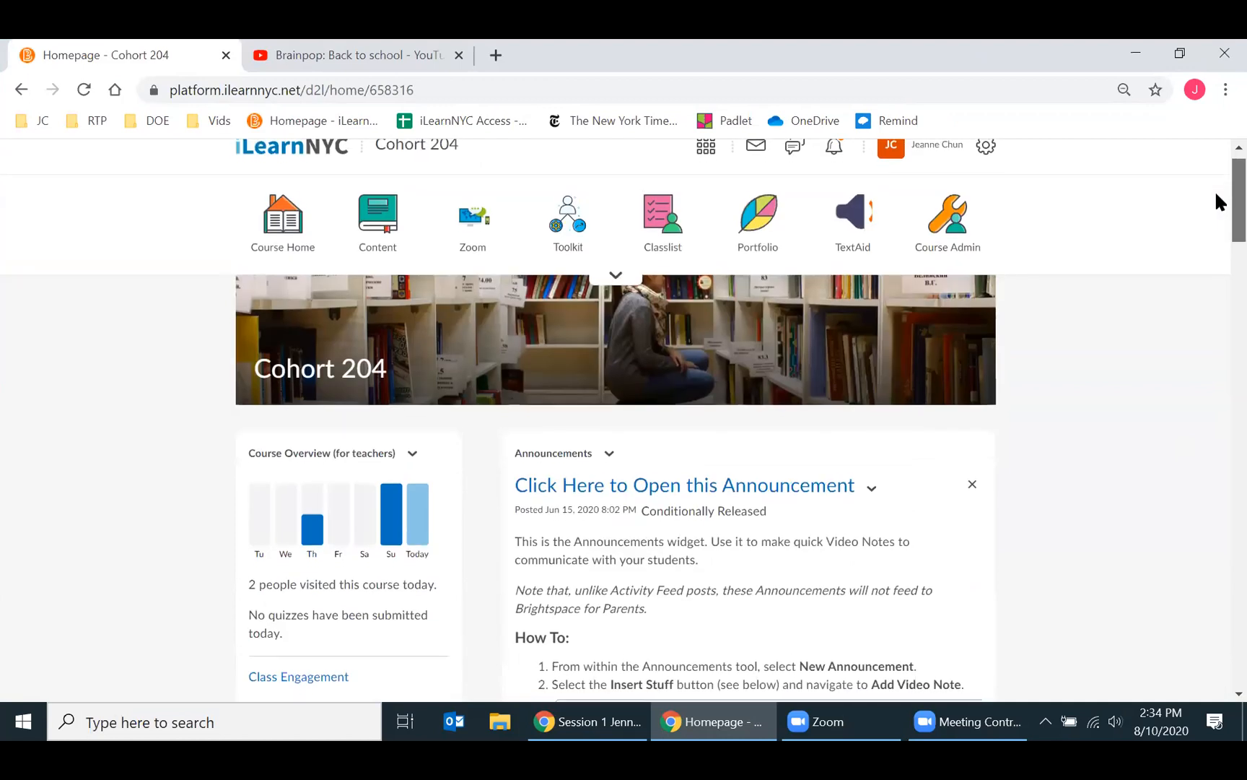
{"action": "scroll", "coordinate": [1215, 193], "scroll_direction": "down", "scroll_amount": 1}
{"action": "scroll", "coordinate": [1215, 210], "scroll_direction": "down", "scroll_amount": 2}
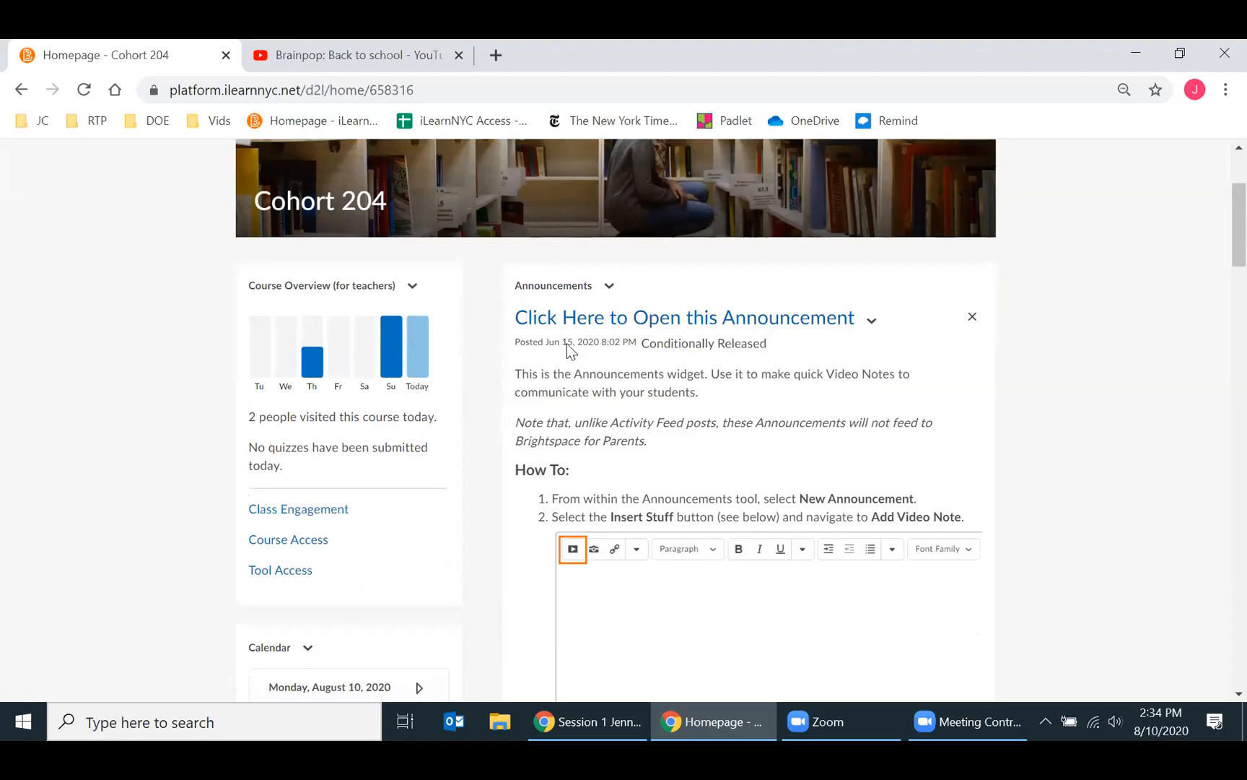
{"action": "scroll", "coordinate": [1215, 211], "scroll_direction": "down", "scroll_amount": 1}
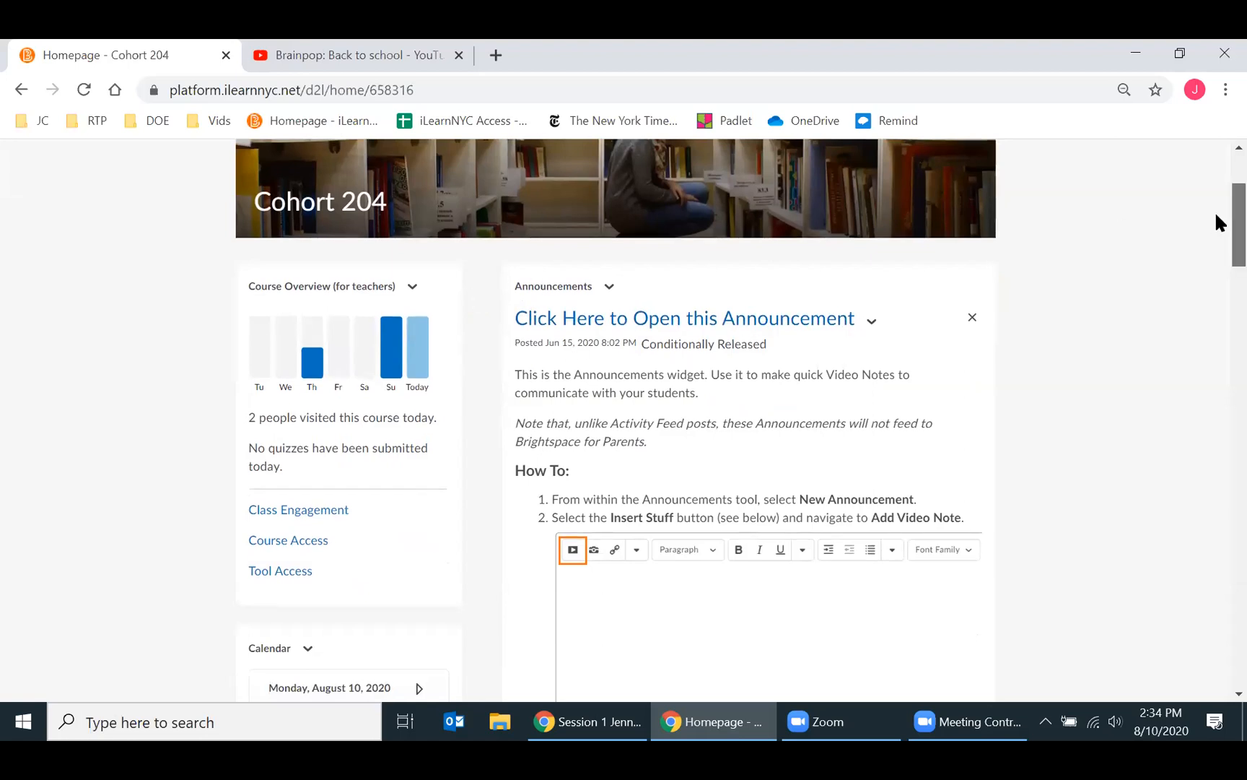
{"action": "left_click_drag", "start_coordinate": [1217, 223], "coordinate": [1217, 370]}
{"action": "scroll", "coordinate": [1216, 433], "scroll_direction": "down", "scroll_amount": 10}
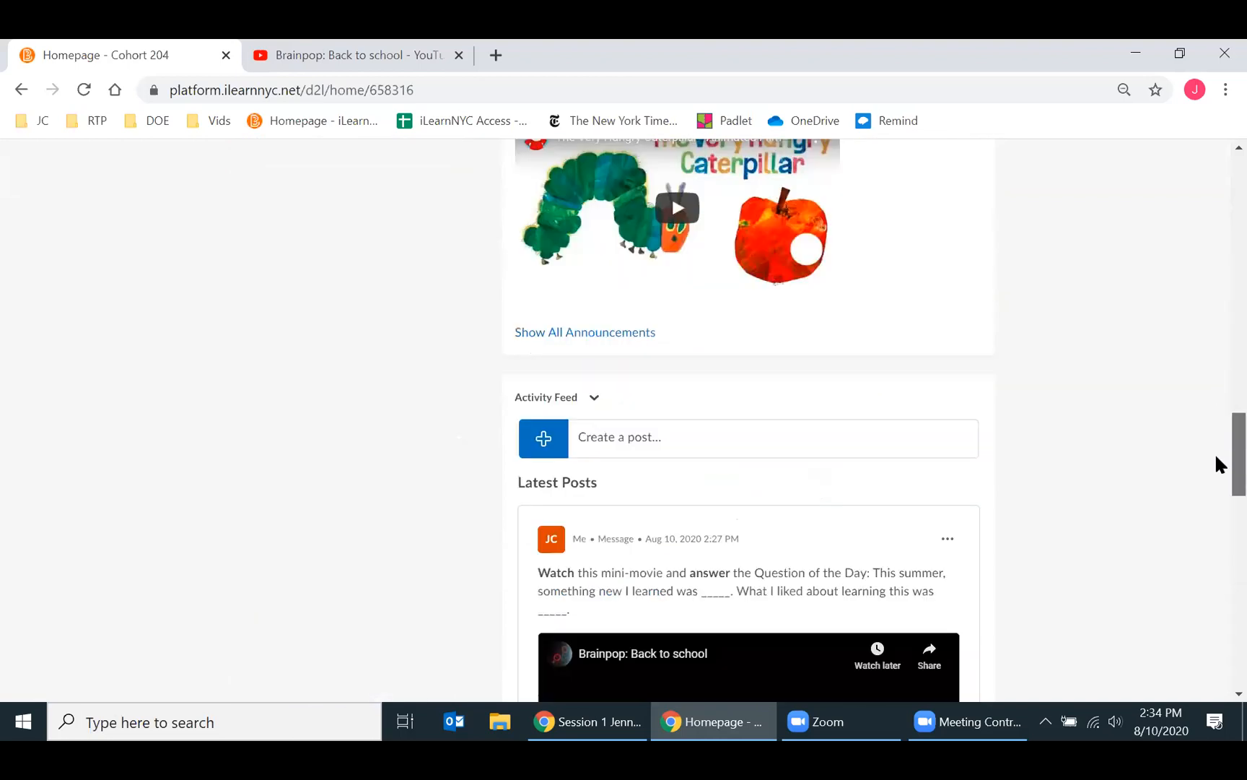
{"action": "scroll", "coordinate": [1215, 472], "scroll_direction": "down", "scroll_amount": 1}
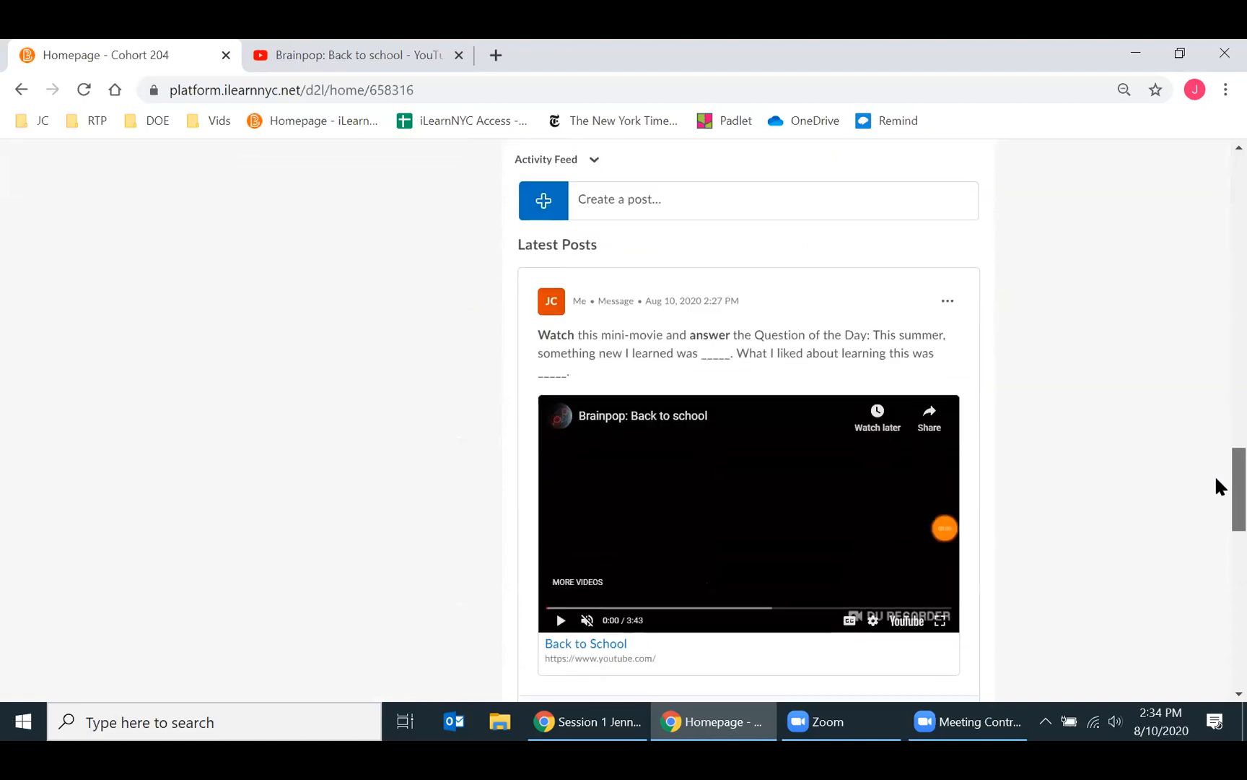
{"action": "scroll", "coordinate": [1215, 476], "scroll_direction": "up", "scroll_amount": 1}
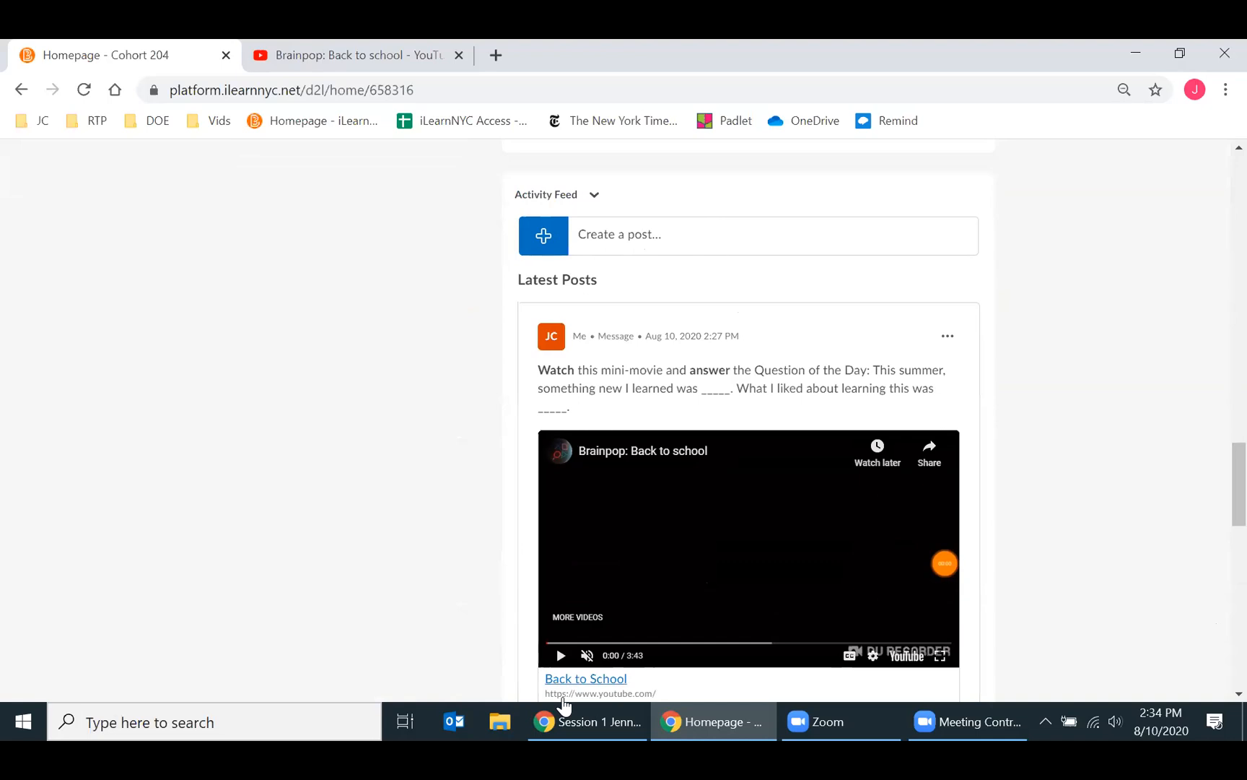
- Restore the course homepage to its place beside the slideshow, and maximize the presentation window
{"action": "left_click", "coordinate": [1180, 54]}
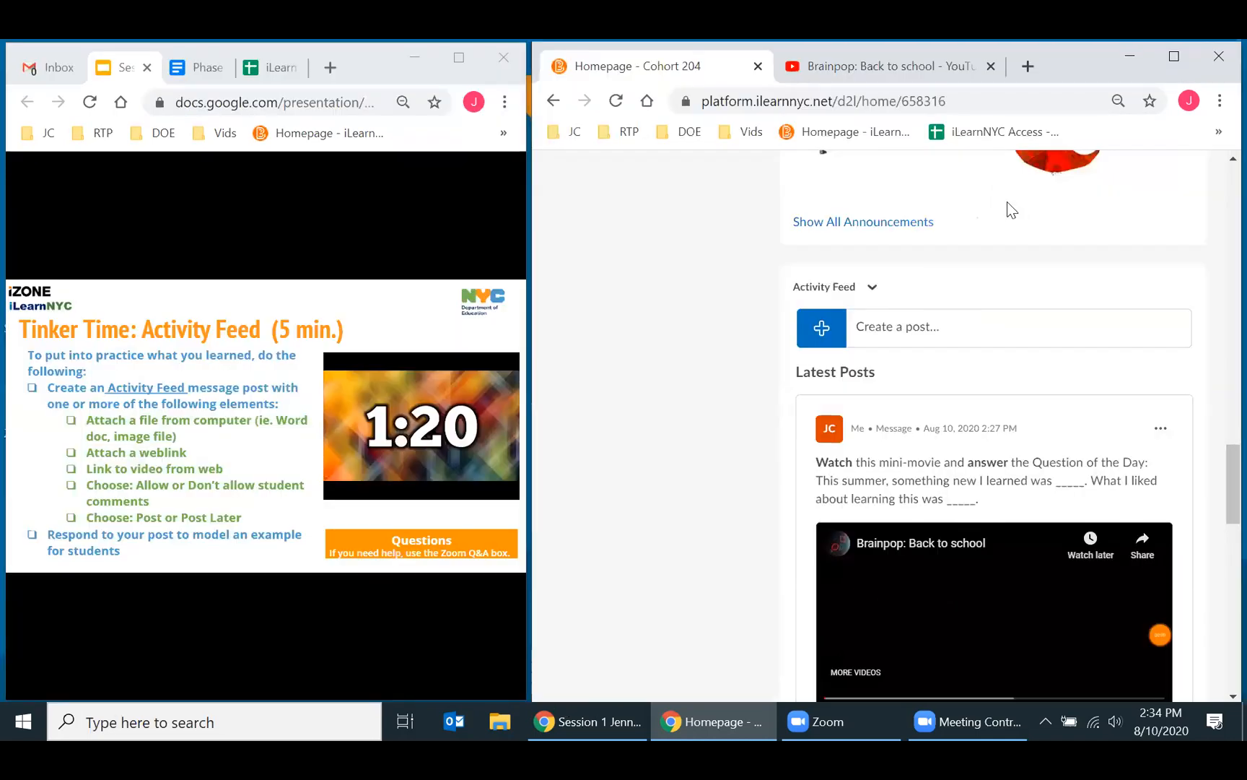
{"action": "left_click", "coordinate": [415, 502]}
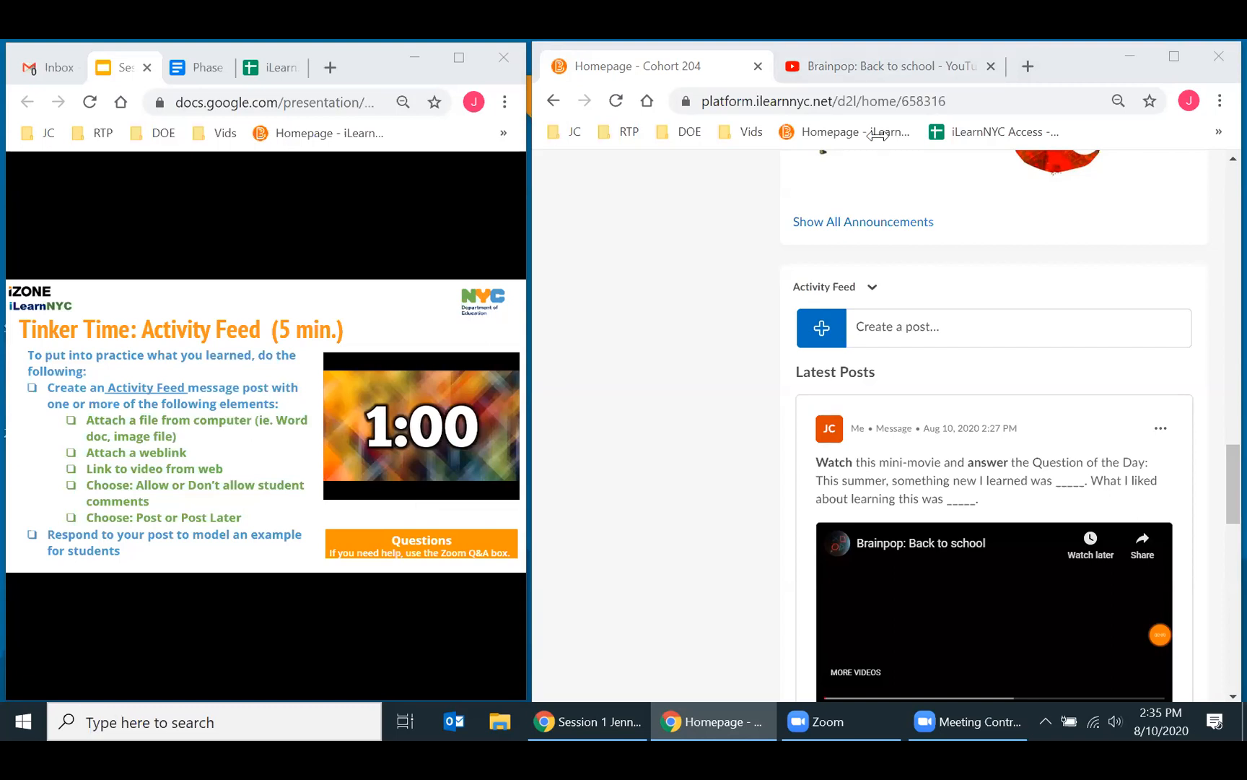
{"action": "mouse_move", "coordinate": [413, 567]}
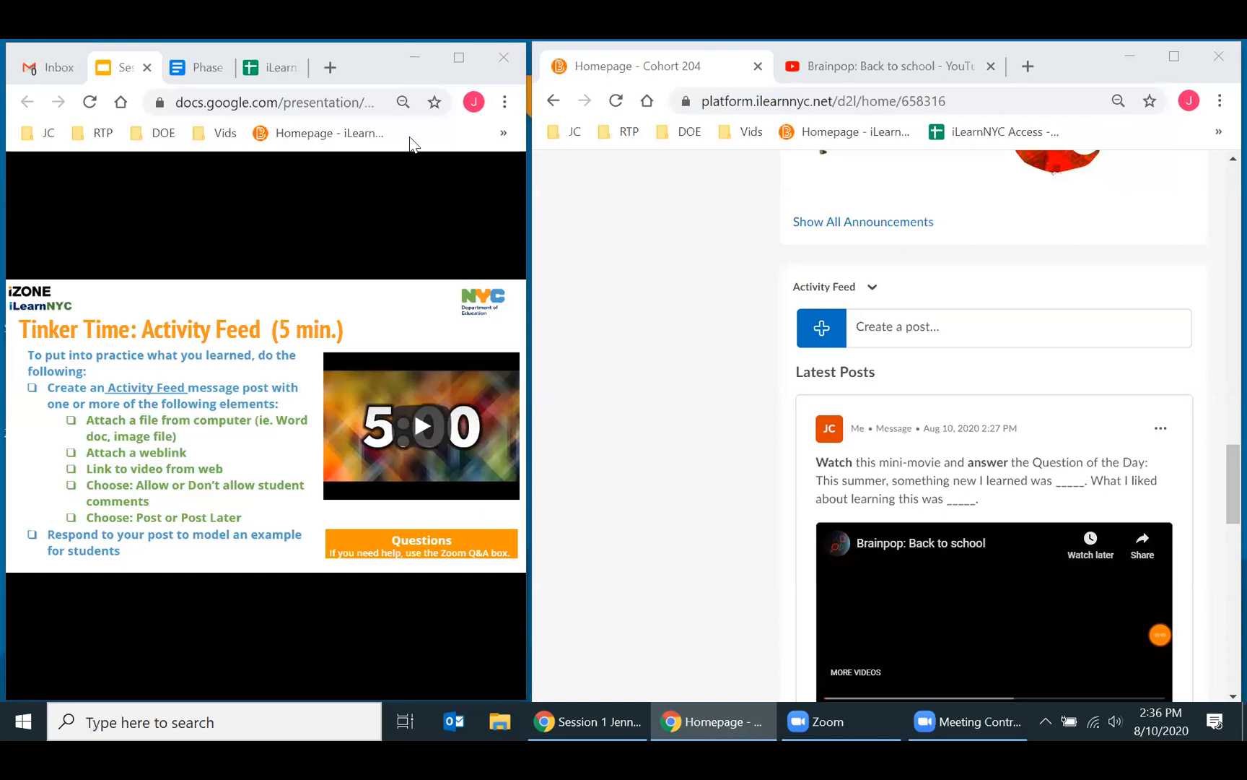
{"action": "left_click", "coordinate": [459, 58]}
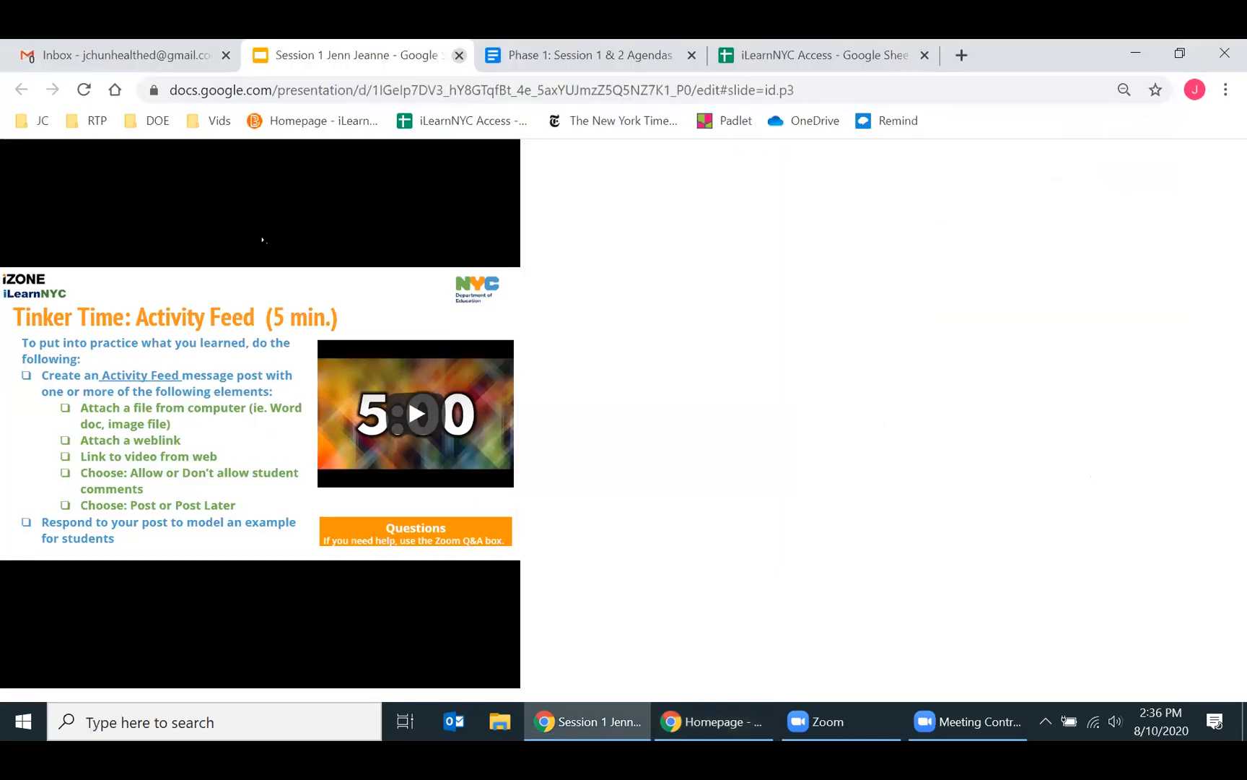